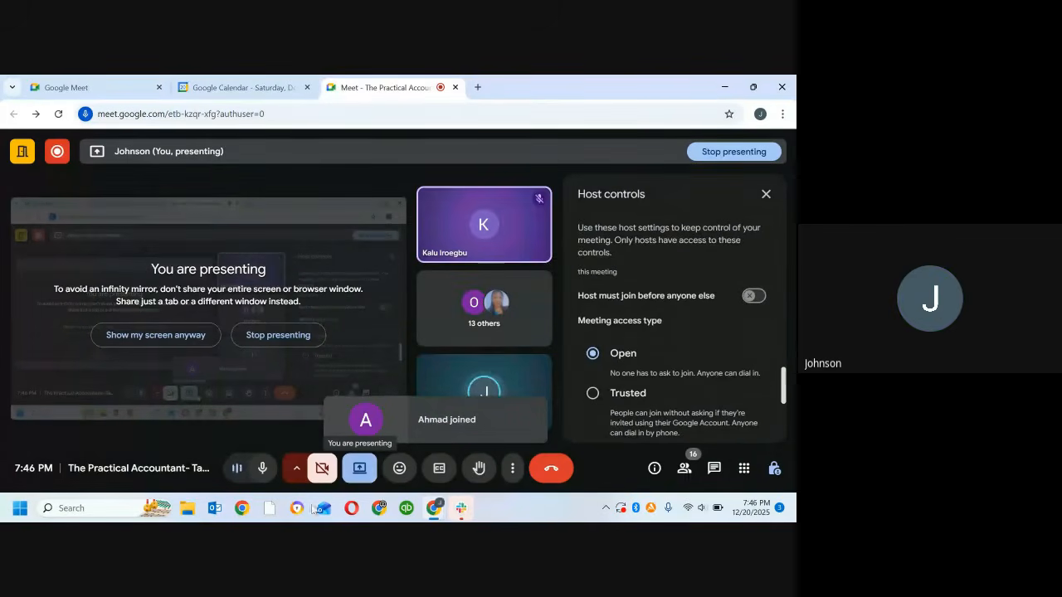
# Step: Open the recent workbook "Salary and Paye Computation using the new Tax Law. sample" from File Explorer
pyautogui.click(271, 507)
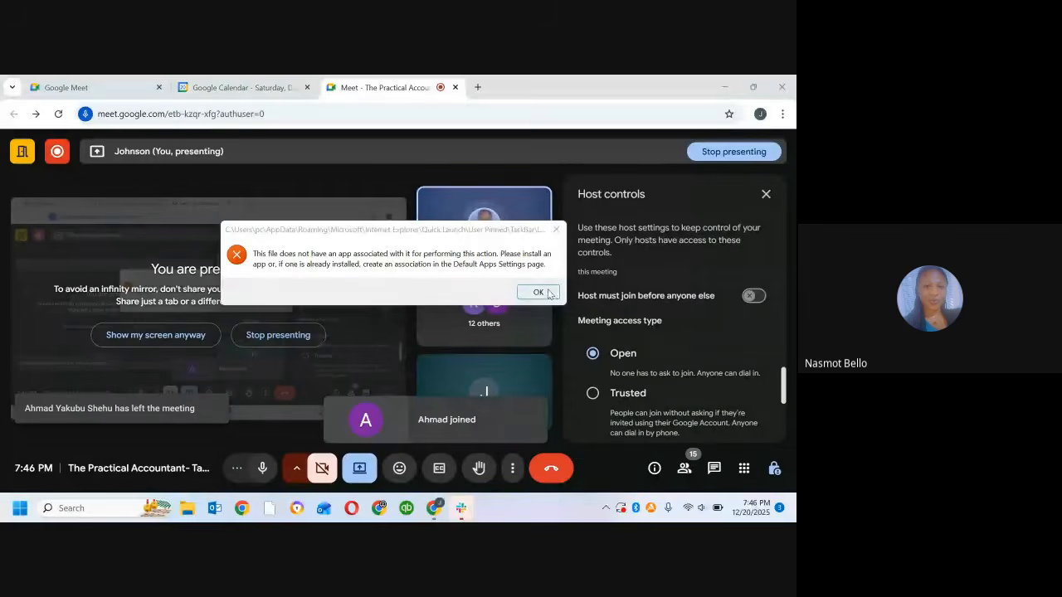
pyautogui.click(538, 292)
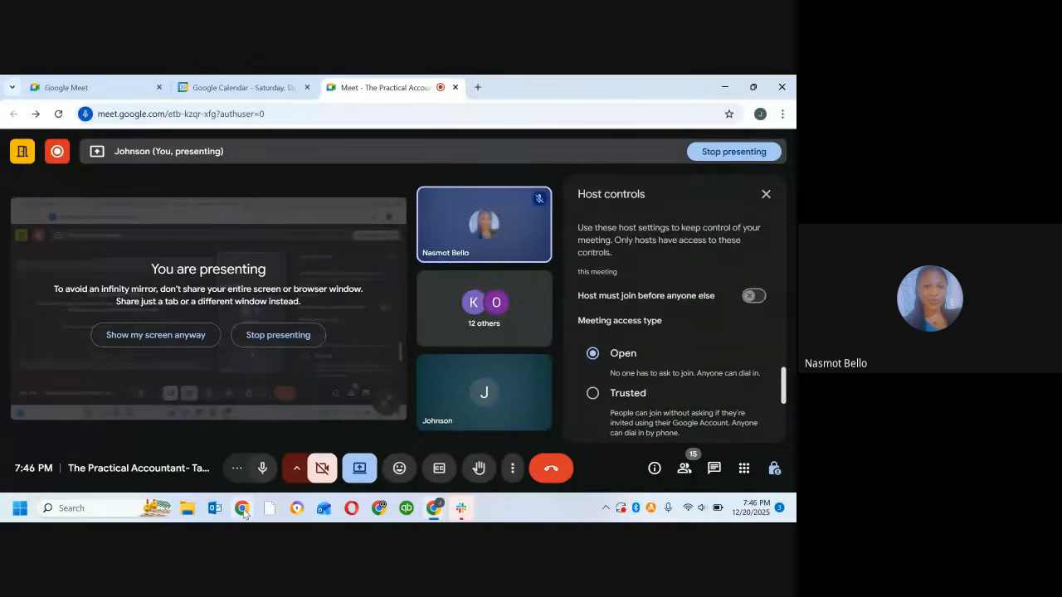
pyautogui.click(183, 509)
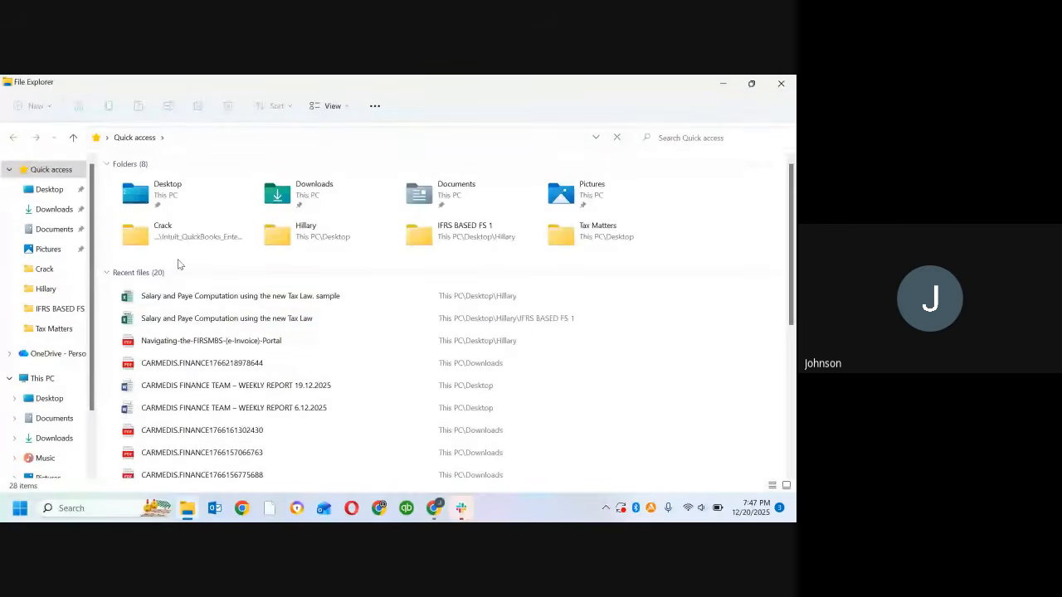
pyautogui.doubleClick(236, 298)
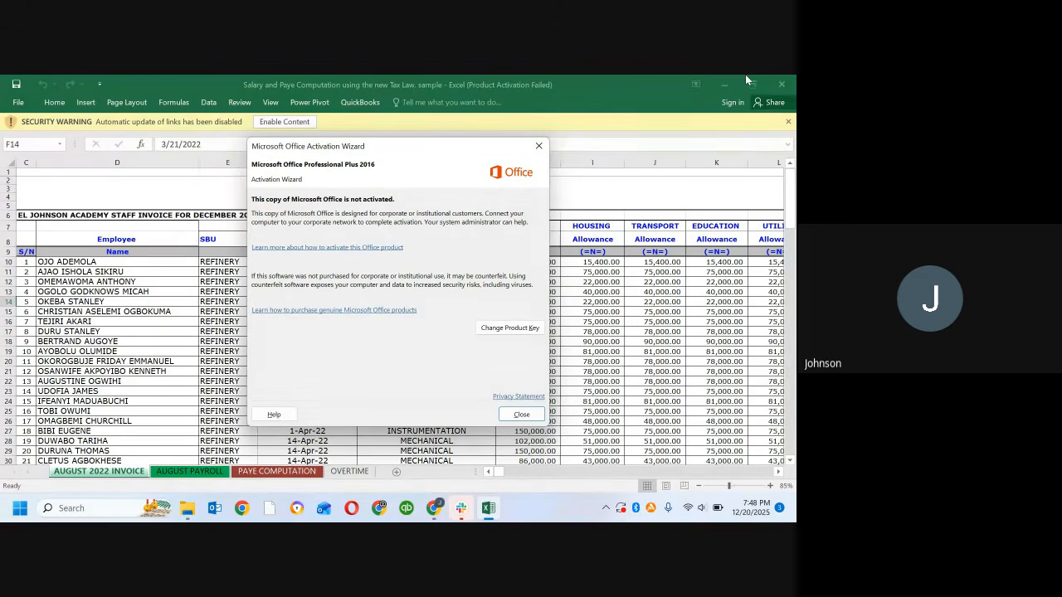
# Step: Dismiss the Office activation wizard, then enable the workbook's content and continue without updating its links
pyautogui.click(539, 147)
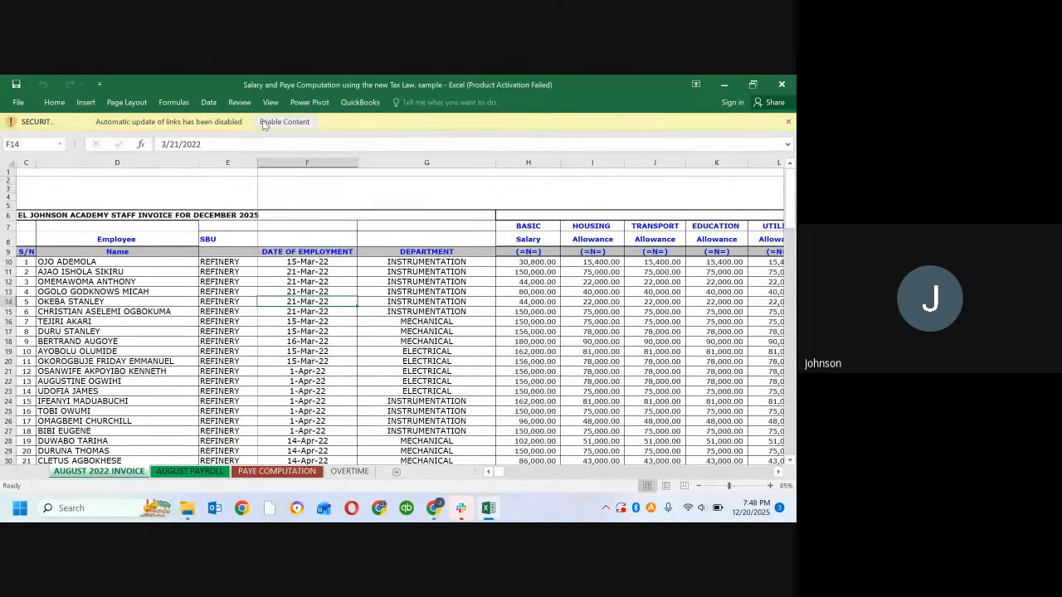
pyautogui.click(295, 124)
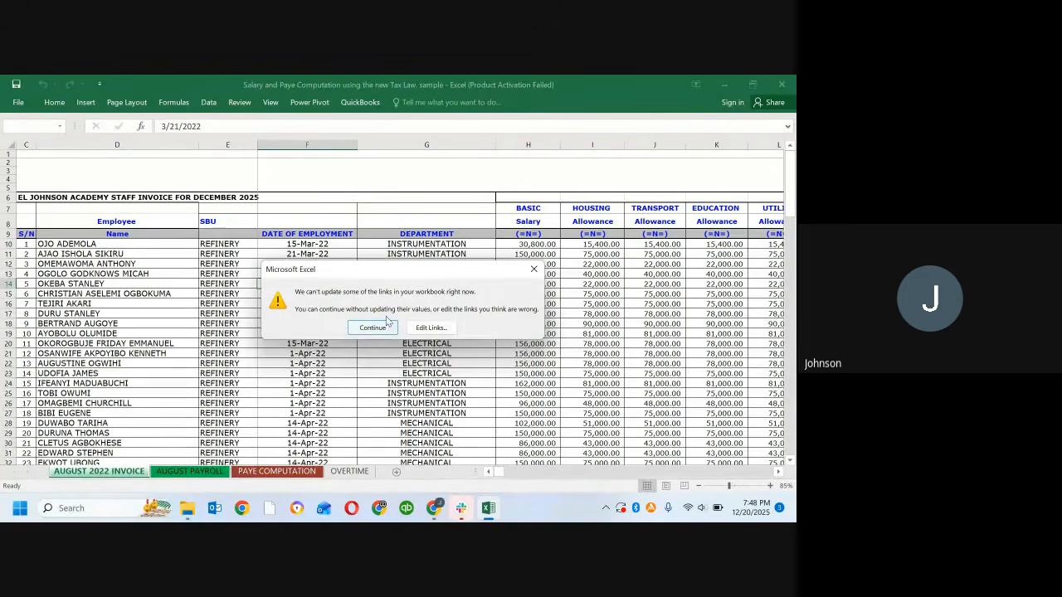
pyautogui.click(373, 328)
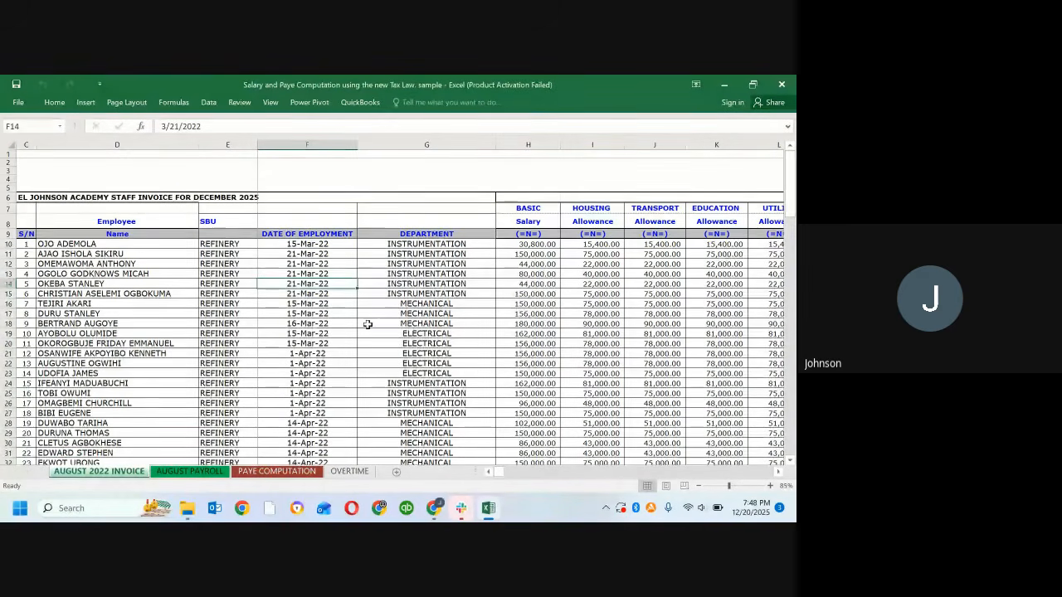
# Step: On the PAYE COMPUTATION sheet, clear the Basic through Security Allowance figures from row 26 down to row 112
pyautogui.click(261, 472)
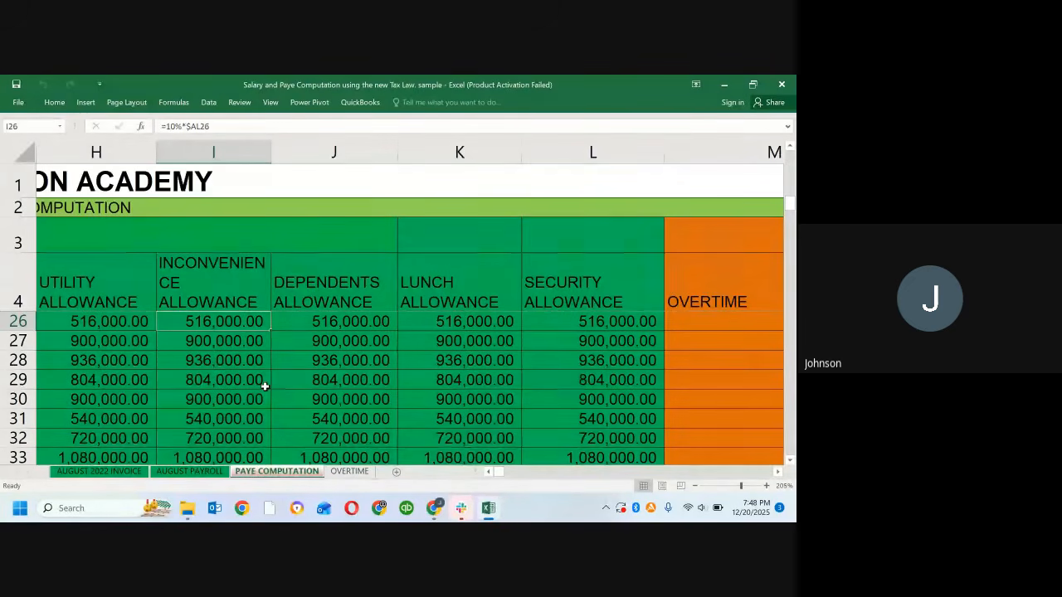
pyautogui.click(117, 320)
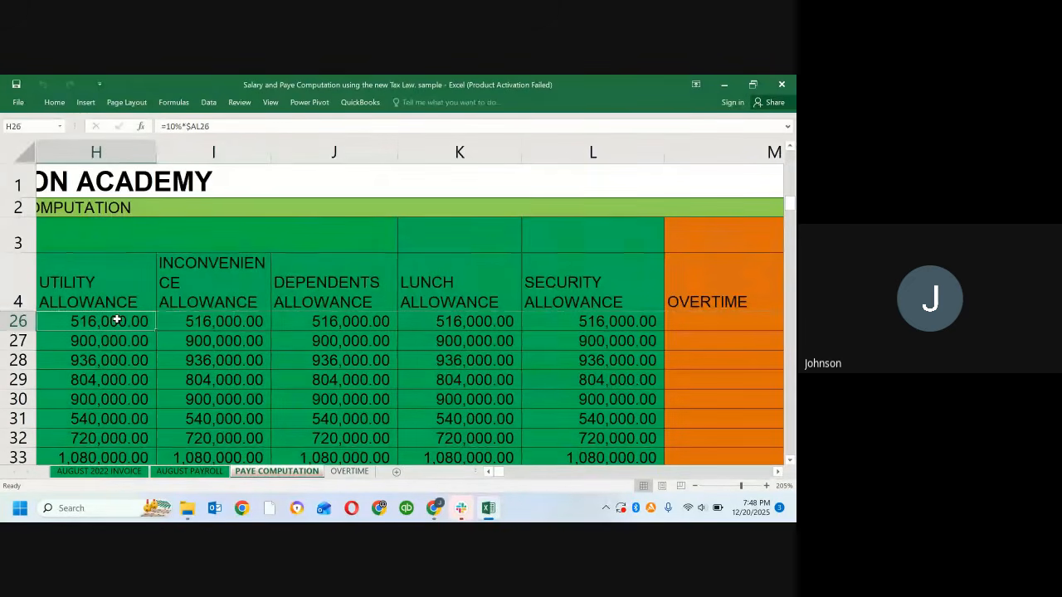
pyautogui.press('Left')
pyautogui.press('Left')
pyautogui.press('Left')
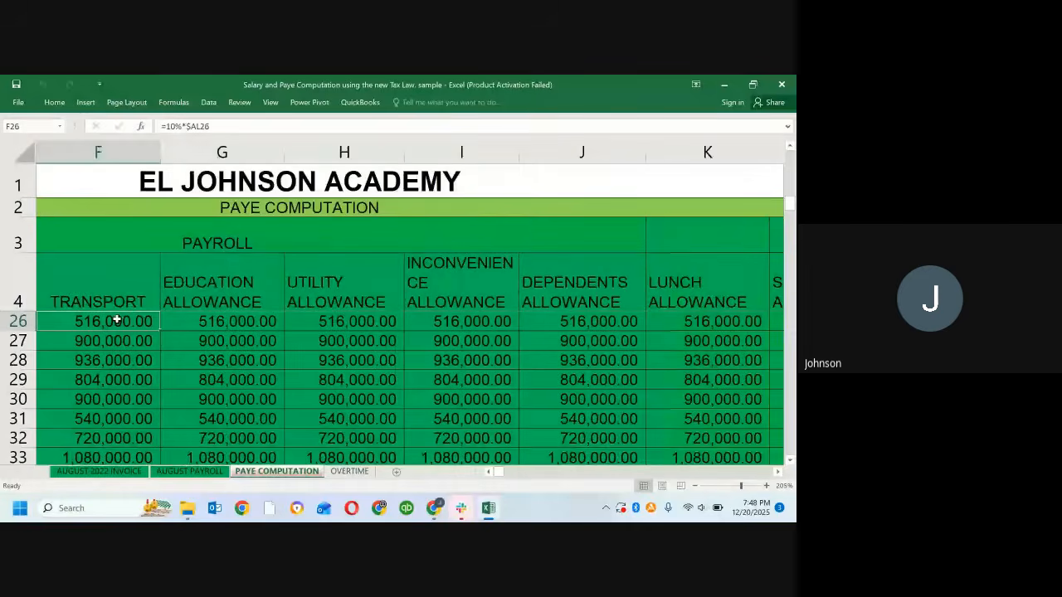
pyautogui.press('Left')
pyautogui.press('Left')
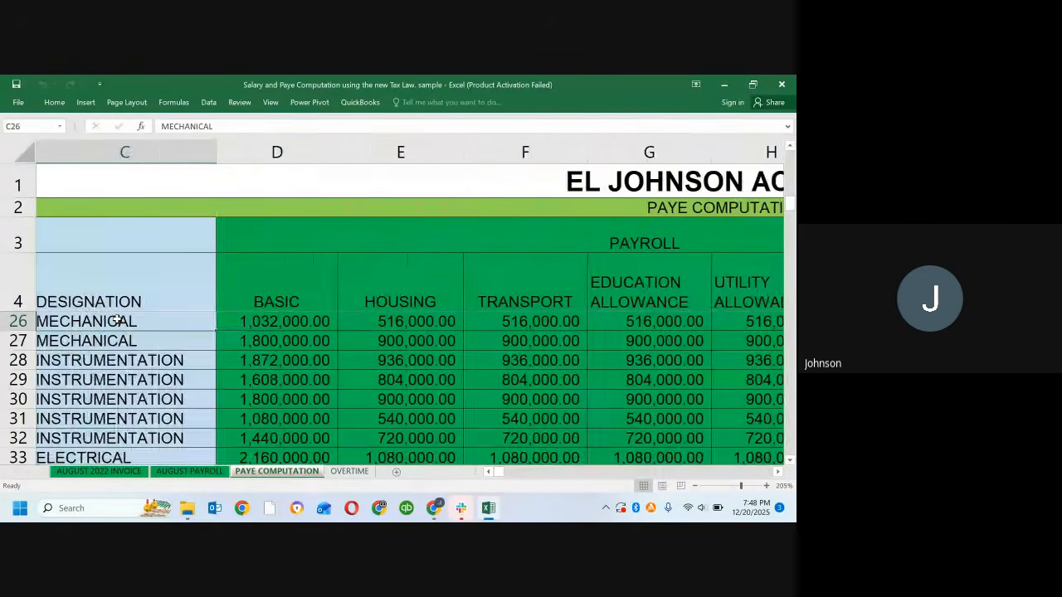
pyautogui.press('Right')
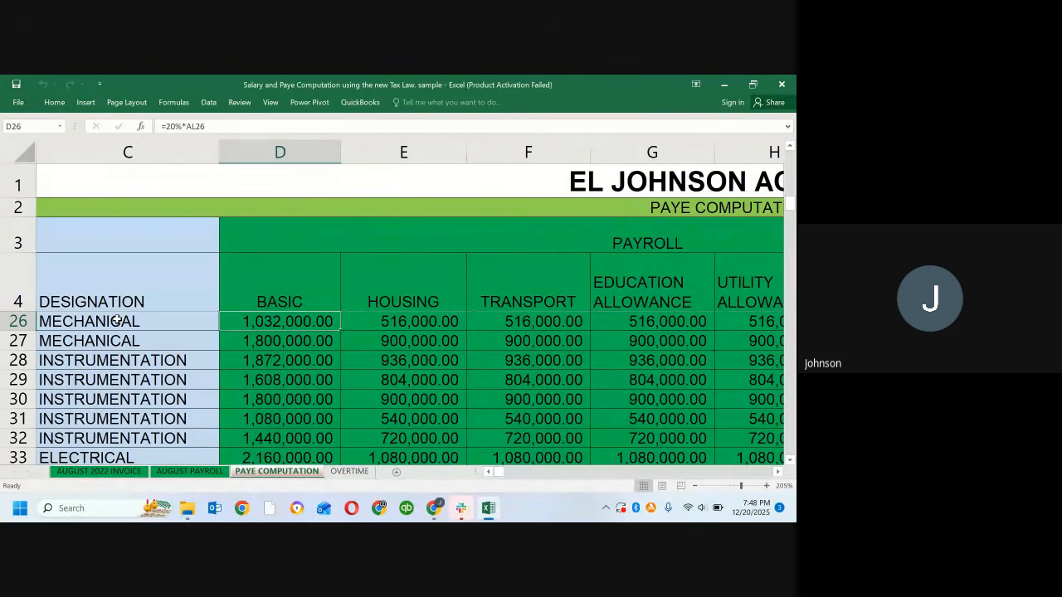
pyautogui.hotkey('shift', 'Right')
pyautogui.hotkey('shift', 'Right')
pyautogui.hotkey('shift', 'Right')
pyautogui.hotkey('shift', 'Right')
pyautogui.hotkey('shift', 'Right')
pyautogui.hotkey('shift', 'Right')
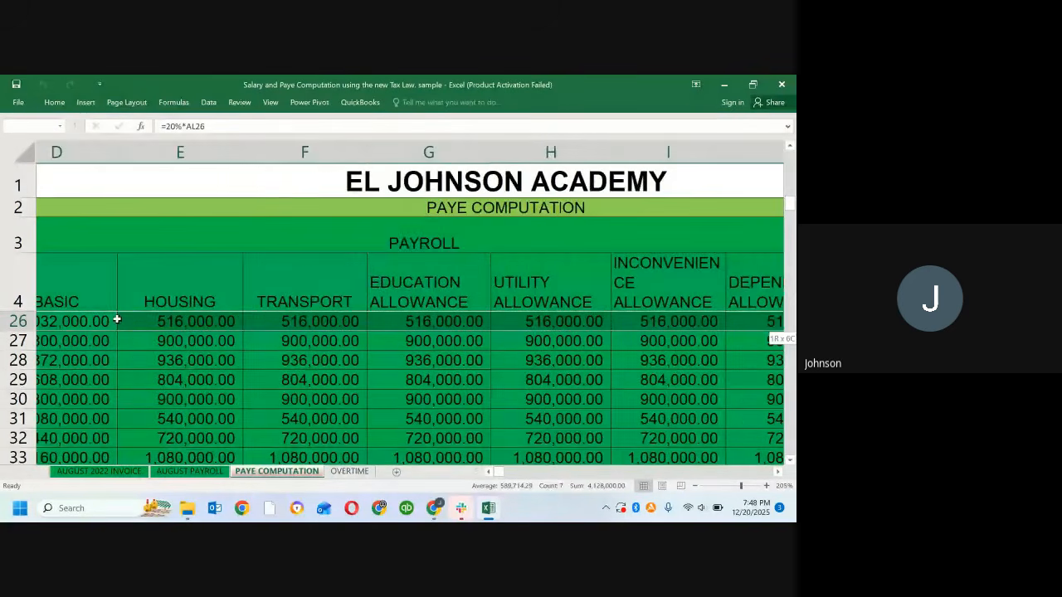
pyautogui.hotkey('shift', 'Right')
pyautogui.hotkey('shift', 'Right')
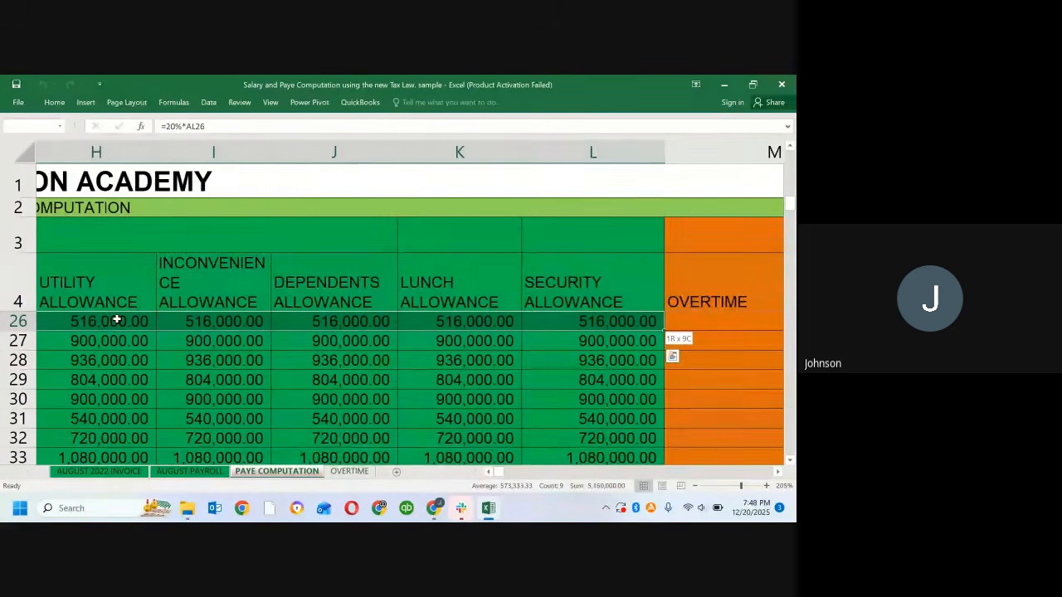
pyautogui.hotkey('shift', 'Down')
pyautogui.hotkey('shift', 'Down')
pyautogui.hotkey('shift', 'Down')
pyautogui.hotkey('shift', 'Down')
pyautogui.hotkey('shift', 'Down')
pyautogui.hotkey('shift', 'Down')
pyautogui.hotkey('shift', 'Down')
pyautogui.hotkey('shift', 'Down')
pyautogui.hotkey('shift', 'Down')
pyautogui.hotkey('shift', 'Down')
pyautogui.hotkey('shift', 'Down')
pyautogui.hotkey('shift', 'Down')
pyautogui.hotkey('shift', 'Down')
pyautogui.hotkey('shift', 'Down')
pyautogui.hotkey('shift', 'Down')
pyautogui.hotkey('shift', 'Down')
pyautogui.hotkey('shift', 'Down')
pyautogui.hotkey('shift', 'Down')
pyautogui.hotkey('shift', 'Down')
pyautogui.hotkey('shift', 'Down')
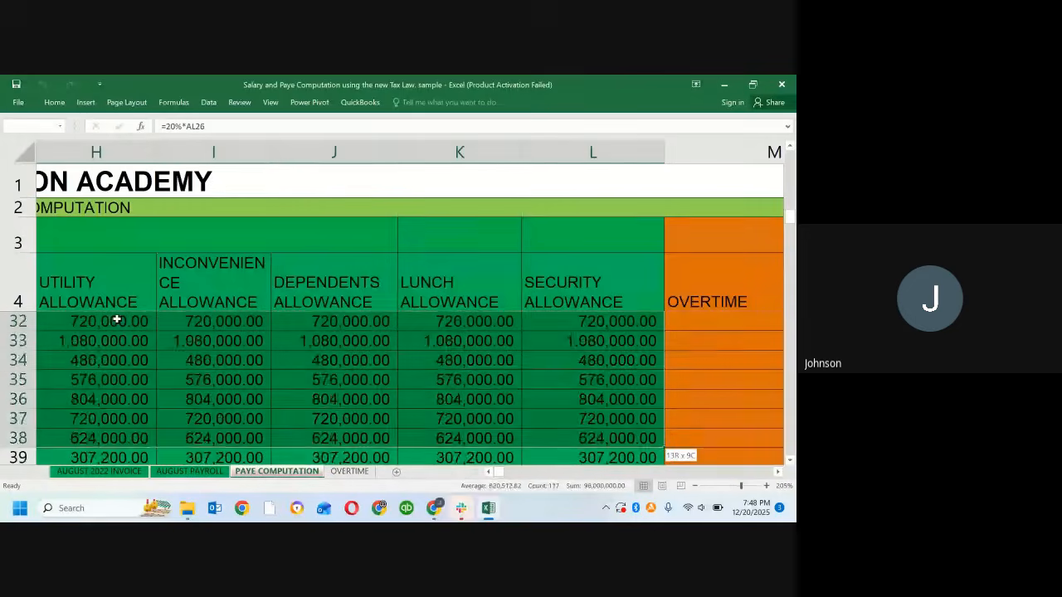
pyautogui.hotkey('shift', 'Down')
pyautogui.hotkey('shift', 'Down')
pyautogui.hotkey('shift', 'Down')
pyautogui.hotkey('shift', 'Down')
pyautogui.hotkey('shift', 'Down')
pyautogui.hotkey('shift', 'Down')
pyautogui.hotkey('shift', 'Down')
pyautogui.hotkey('shift', 'Down')
pyautogui.hotkey('shift', 'Down')
pyautogui.hotkey('shift', 'Down')
pyautogui.hotkey('shift', 'Down')
pyautogui.hotkey('shift', 'Down')
pyautogui.hotkey('shift', 'Down')
pyautogui.hotkey('shift', 'Down')
pyautogui.hotkey('shift', 'Down')
pyautogui.hotkey('shift', 'Down')
pyautogui.hotkey('shift', 'Down')
pyautogui.hotkey('shift', 'Down')
pyautogui.hotkey('shift', 'Down')
pyautogui.hotkey('shift', 'Down')
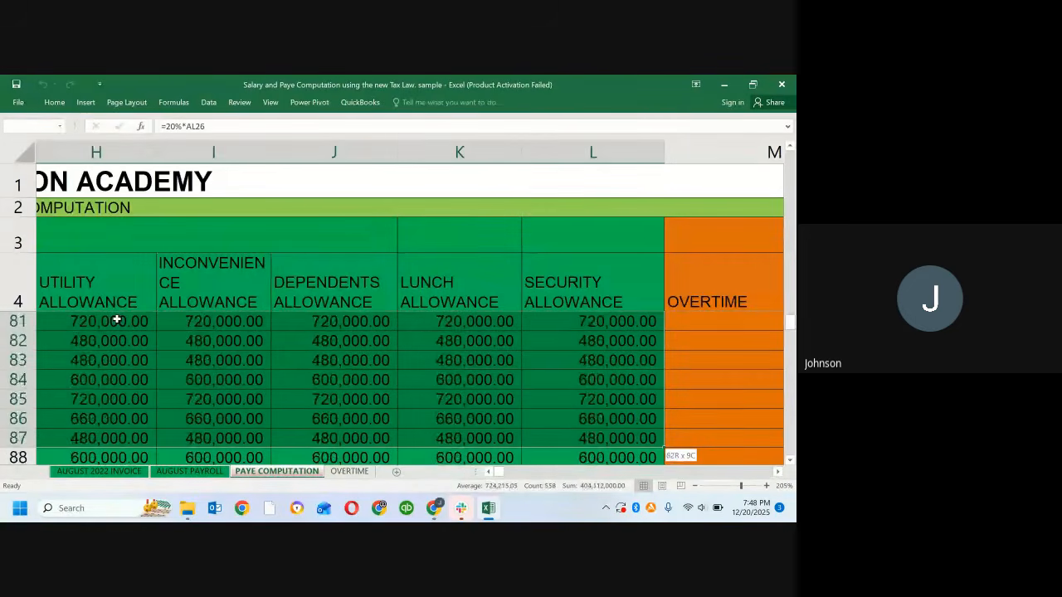
pyautogui.hotkey('shift', 'Down')
pyautogui.hotkey('shift', 'Down')
pyautogui.hotkey('shift', 'Down')
pyautogui.hotkey('shift', 'Down')
pyautogui.hotkey('shift', 'Down')
pyautogui.hotkey('shift', 'Down')
pyautogui.hotkey('shift', 'Down')
pyautogui.hotkey('shift', 'Down')
pyautogui.hotkey('shift', 'Down')
pyautogui.hotkey('shift', 'Down')
pyautogui.hotkey('shift', 'Down')
pyautogui.hotkey('shift', 'Down')
pyautogui.hotkey('shift', 'Down')
pyautogui.hotkey('shift', 'Down')
pyautogui.hotkey('shift', 'Down')
pyautogui.hotkey('shift', 'Down')
pyautogui.hotkey('shift', 'Down')
pyautogui.hotkey('shift', 'Down')
pyautogui.hotkey('shift', 'Down')
pyautogui.hotkey('shift', 'Down')
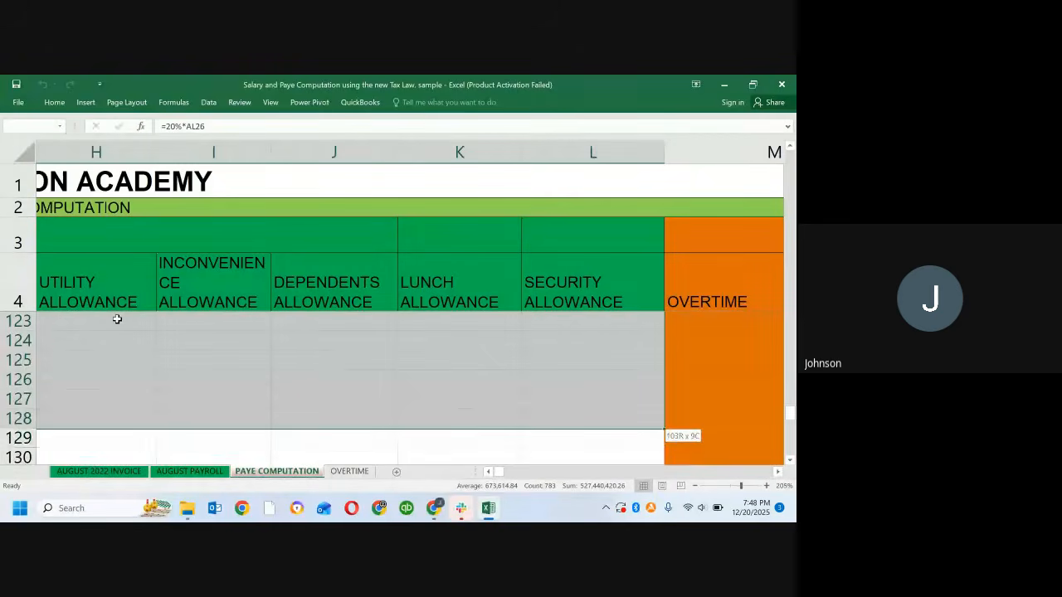
pyautogui.hotkey('shift', 'Up')
pyautogui.hotkey('shift', 'Up')
pyautogui.hotkey('shift', 'Up')
pyautogui.hotkey('shift', 'Up')
pyautogui.hotkey('shift', 'Up')
pyautogui.hotkey('shift', 'Up')
pyautogui.hotkey('shift', 'Up')
pyautogui.hotkey('shift', 'Up')
pyautogui.hotkey('shift', 'Up')
pyautogui.hotkey('shift', 'Up')
pyautogui.hotkey('shift', 'Up')
pyautogui.hotkey('shift', 'Up')
pyautogui.hotkey('shift', 'Up')
pyautogui.hotkey('shift', 'Up')
pyautogui.hotkey('shift', 'Up')
pyautogui.hotkey('shift', 'Up')
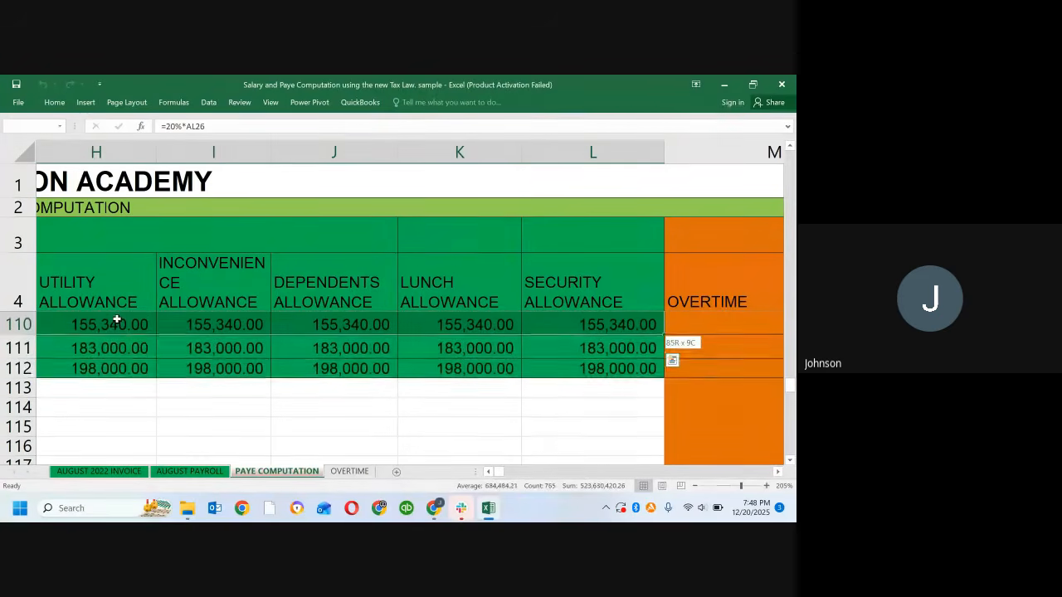
pyautogui.press('Delete')
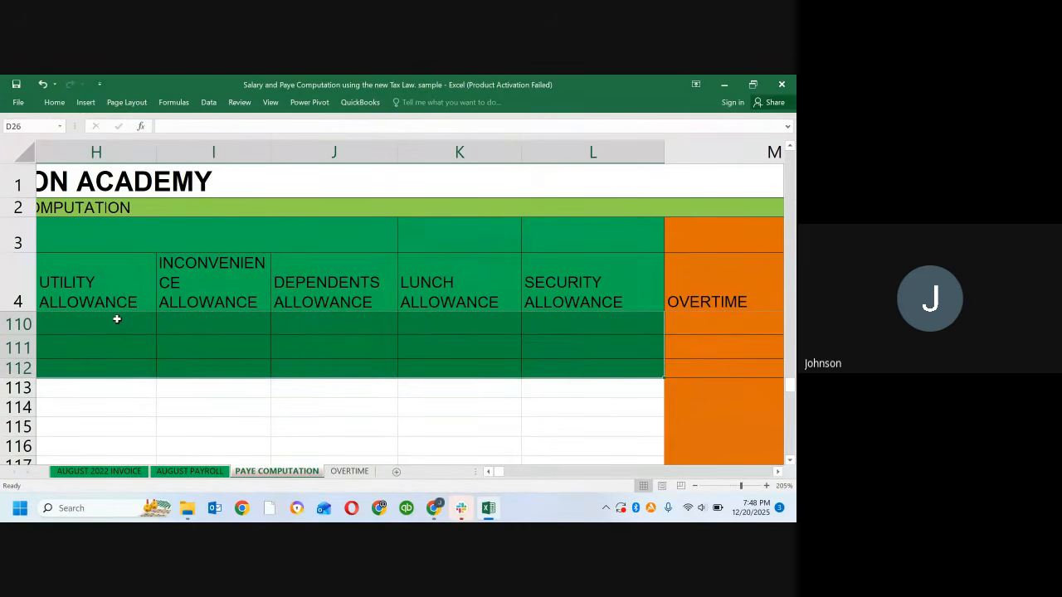
# Step: Clear the remaining Basic through Security Allowance figures from row 5 down, covering columns D to L
pyautogui.press('Up')
pyautogui.press('Up')
pyautogui.press('Up')
pyautogui.press('Up')
pyautogui.press('Up')
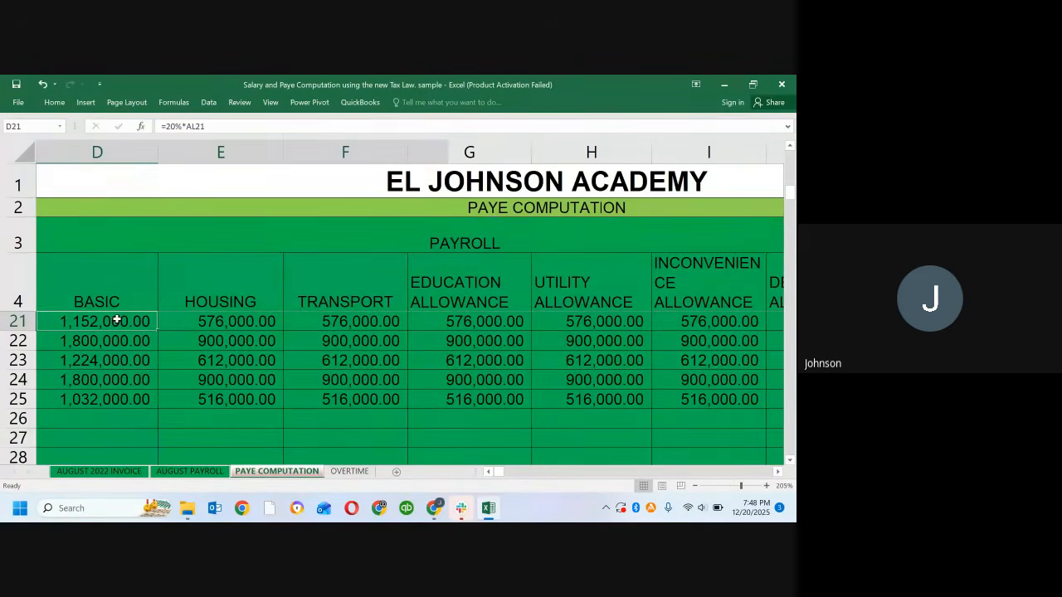
pyautogui.press('Up')
pyautogui.press('Up')
pyautogui.press('Up')
pyautogui.press('Up')
pyautogui.press('Up')
pyautogui.press('Up')
pyautogui.press('Up')
pyautogui.press('Up')
pyautogui.press('Up')
pyautogui.press('Up')
pyautogui.press('Up')
pyautogui.press('Up')
pyautogui.press('Up')
pyautogui.press('Up')
pyautogui.press('Up')
pyautogui.press('Up')
pyautogui.press('Up')
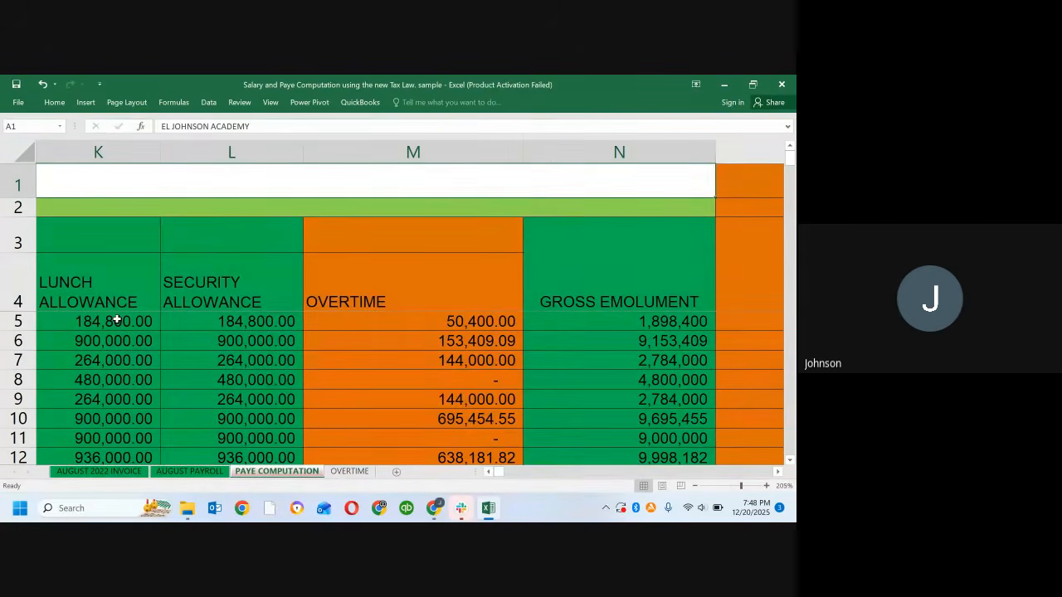
pyautogui.press('Left')
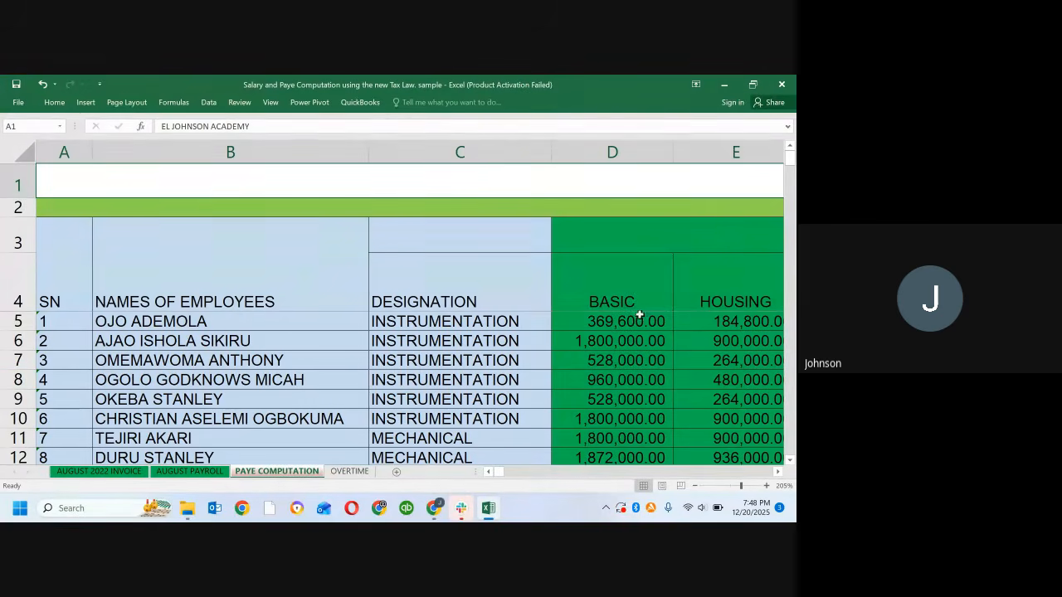
pyautogui.click(614, 323)
pyautogui.press('Up')
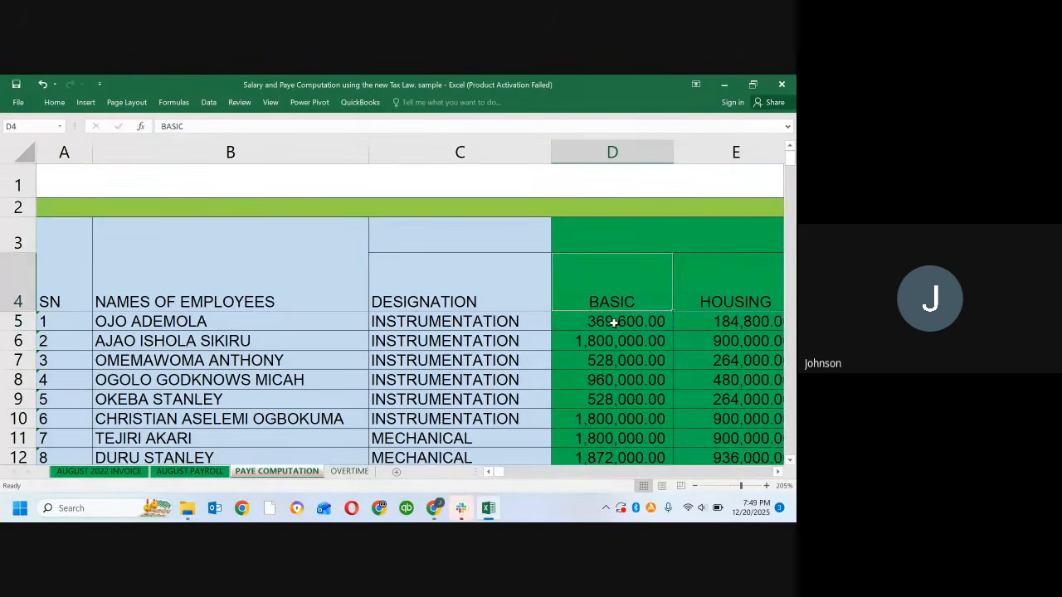
pyautogui.press('Down')
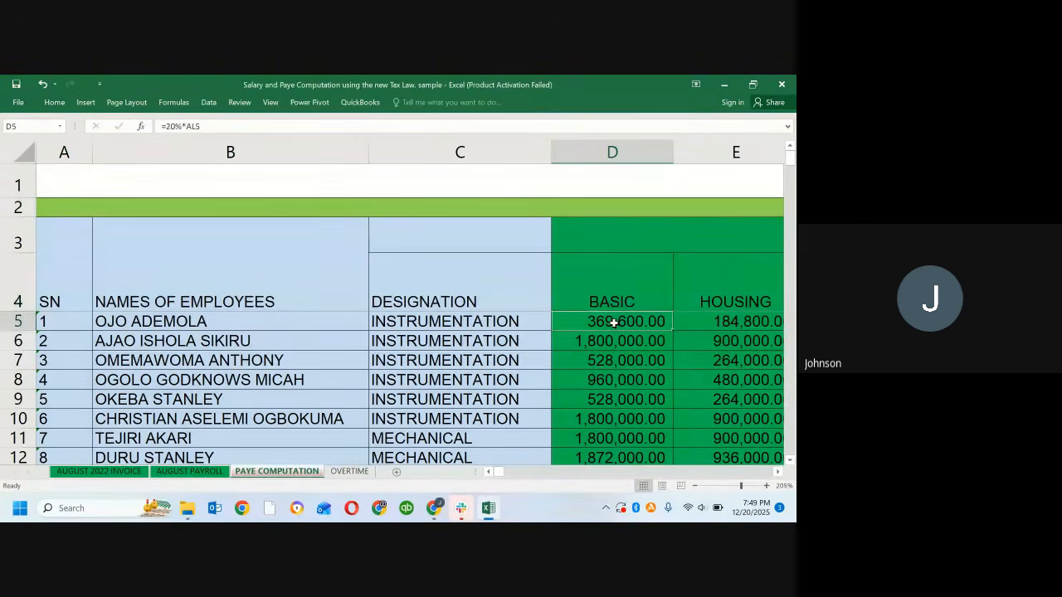
pyautogui.hotkey('shift', 'Right')
pyautogui.hotkey('shift', 'Right')
pyautogui.hotkey('shift', 'Right')
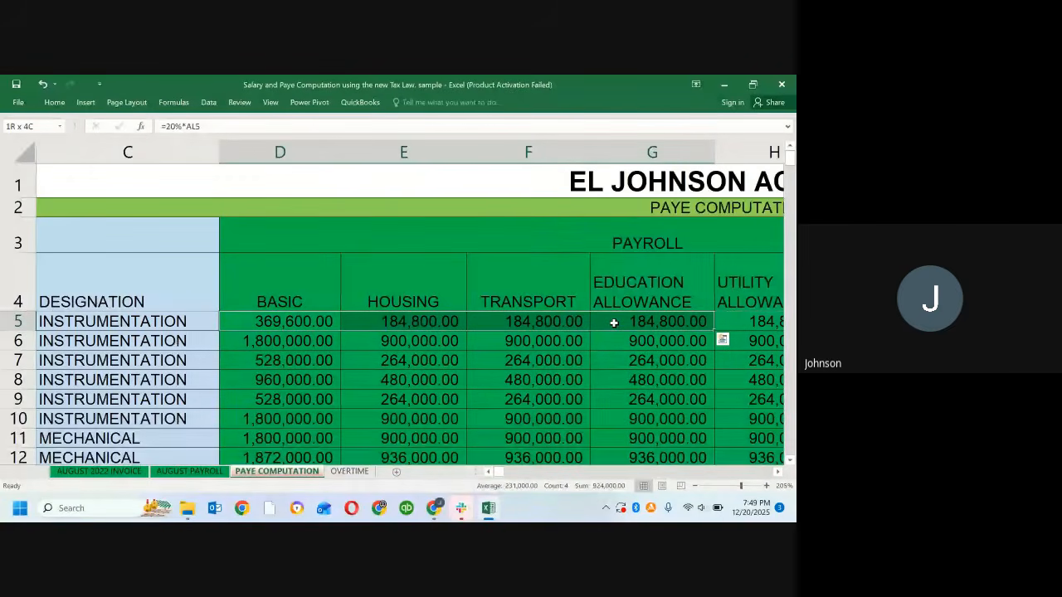
pyautogui.hotkey('shift', 'Right')
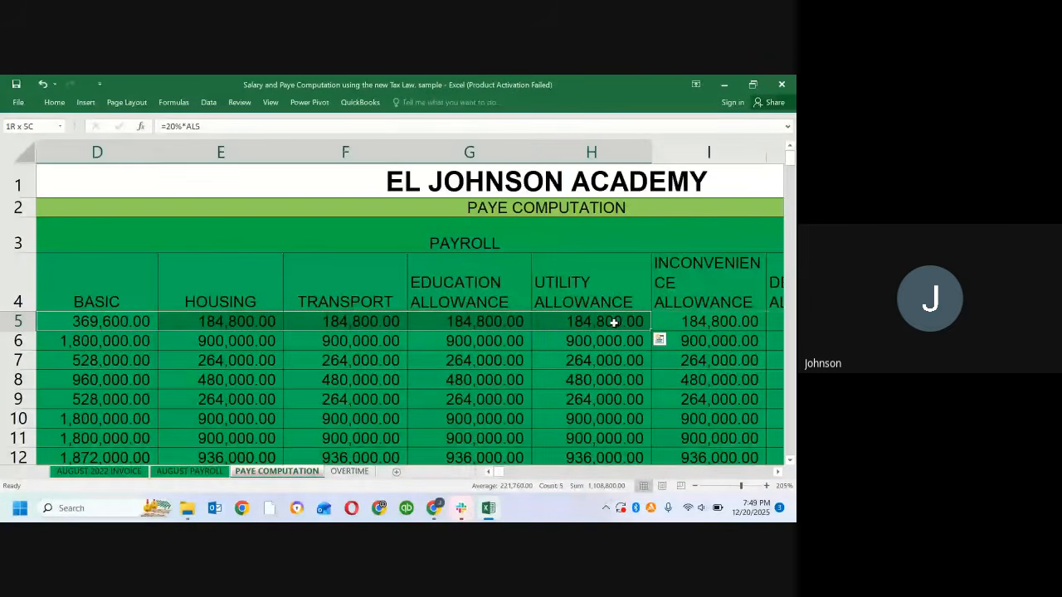
pyautogui.hotkey('shift', 'Right')
pyautogui.hotkey('shift', 'Right')
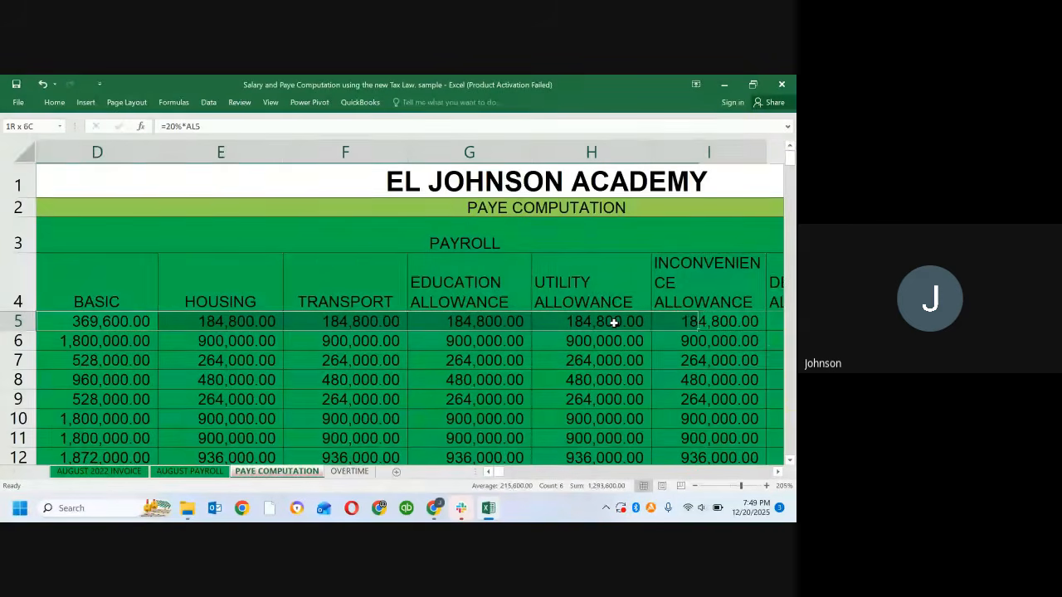
pyautogui.hotkey('shift', 'Right')
pyautogui.hotkey('shift', 'Right')
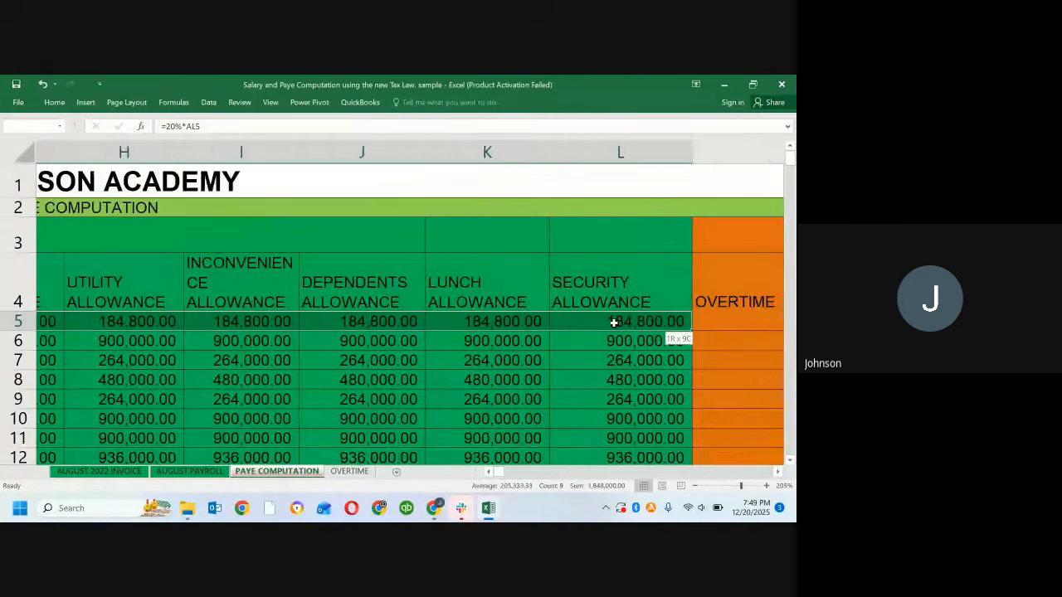
pyautogui.hotkey('shift', 'Down')
pyautogui.hotkey('shift', 'Down')
pyautogui.hotkey('shift', 'Down')
pyautogui.hotkey('shift', 'Down')
pyautogui.hotkey('shift', 'Down')
pyautogui.hotkey('shift', 'Down')
pyautogui.hotkey('shift', 'Down')
pyautogui.hotkey('shift', 'Down')
pyautogui.hotkey('shift', 'Down')
pyautogui.hotkey('shift', 'Down')
pyautogui.hotkey('shift', 'Down')
pyautogui.hotkey('shift', 'Down')
pyautogui.hotkey('shift', 'Down')
pyautogui.hotkey('shift', 'Down')
pyautogui.hotkey('shift', 'Down')
pyautogui.hotkey('shift', 'Down')
pyautogui.hotkey('shift', 'Down')
pyautogui.hotkey('shift', 'Down')
pyautogui.hotkey('shift', 'Down')
pyautogui.hotkey('shift', 'Down')
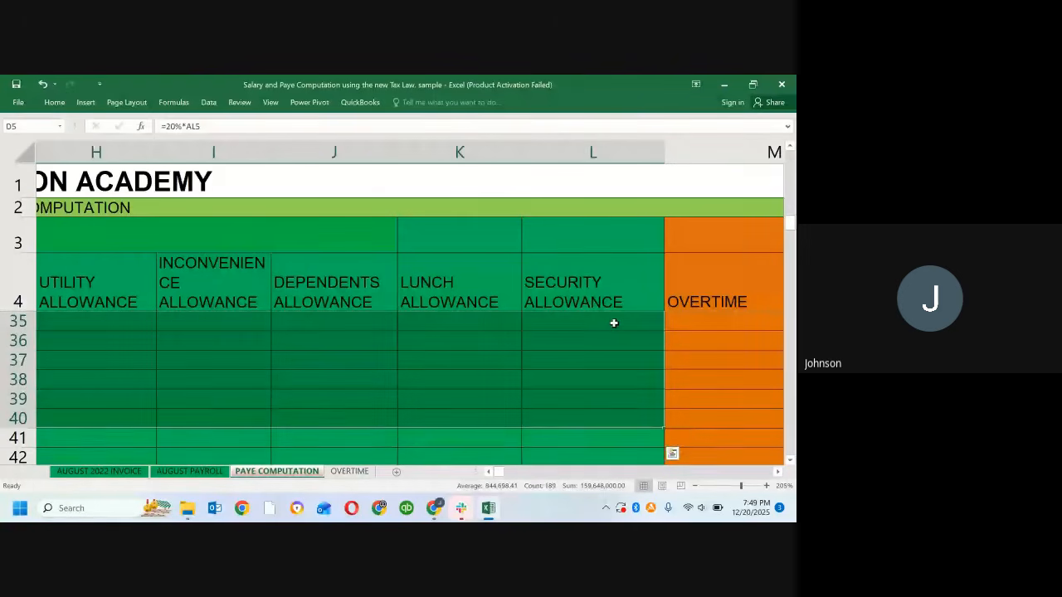
pyautogui.press('Delete')
# Step: Examine row 5 from the employee columns across to the monthly gross, annual gross and percentage columns beside the PAYE table
pyautogui.press('Up')
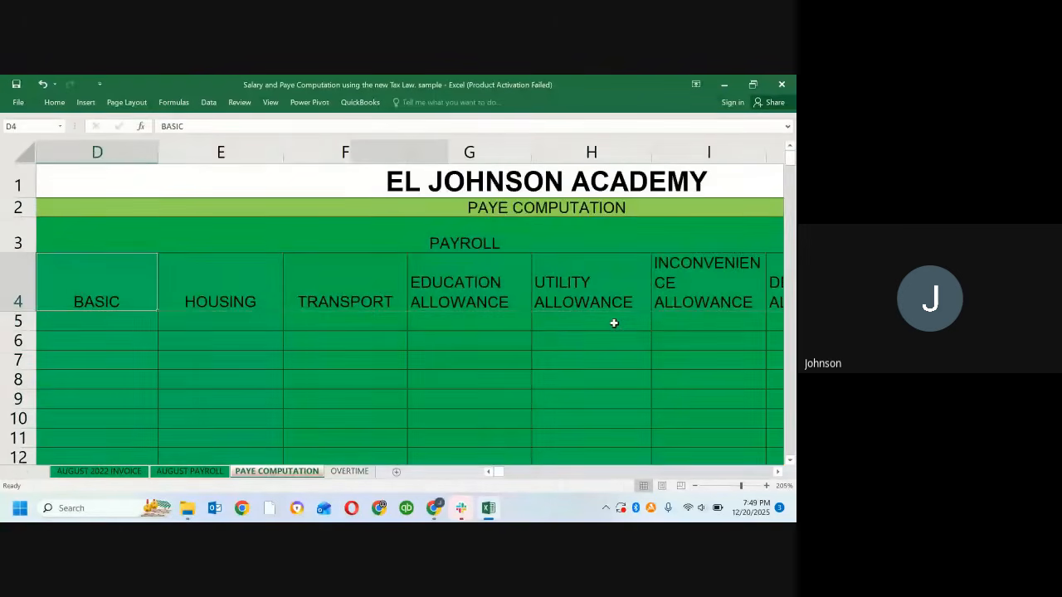
pyautogui.press('Up')
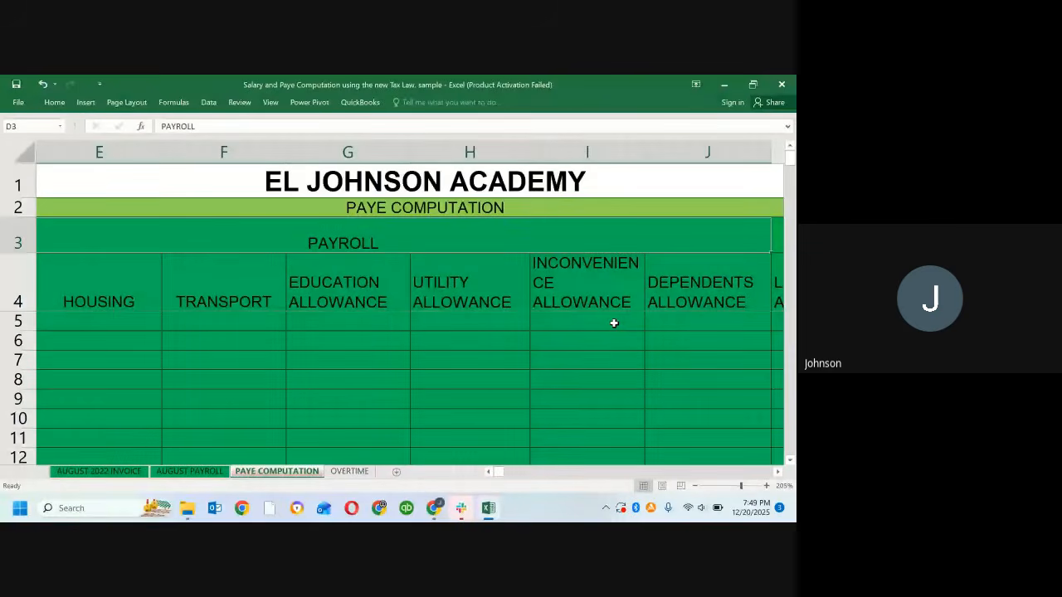
pyautogui.press('Left')
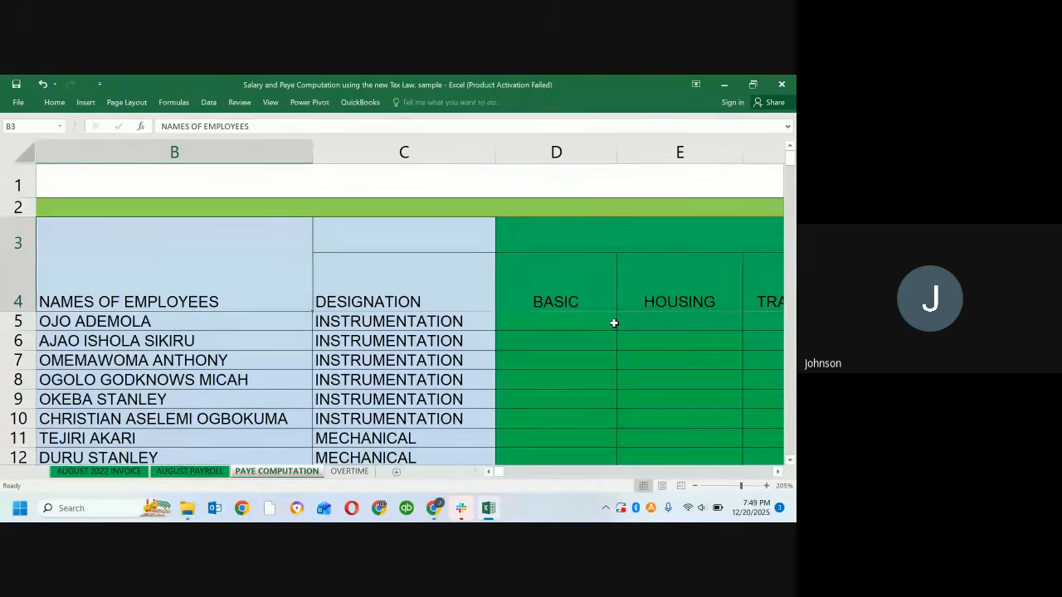
pyautogui.click(600, 324)
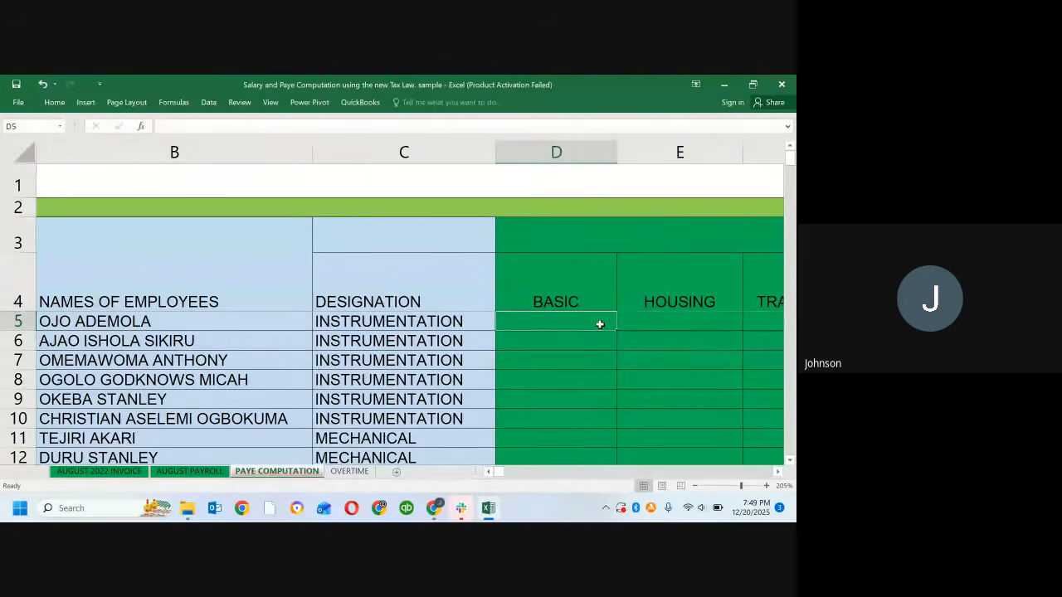
pyautogui.press('Right')
pyautogui.press('Right')
pyautogui.press('Right')
pyautogui.press('Right')
pyautogui.press('Right')
pyautogui.press('Right')
pyautogui.press('Right')
pyautogui.press('Right')
pyautogui.press('Right')
pyautogui.press('Right')
pyautogui.press('Right')
pyautogui.press('Right')
pyautogui.press('Right')
pyautogui.press('Right')
pyautogui.press('Right')
pyautogui.press('Right')
pyautogui.press('Right')
pyautogui.press('Right')
pyautogui.press('Right')
pyautogui.press('Right')
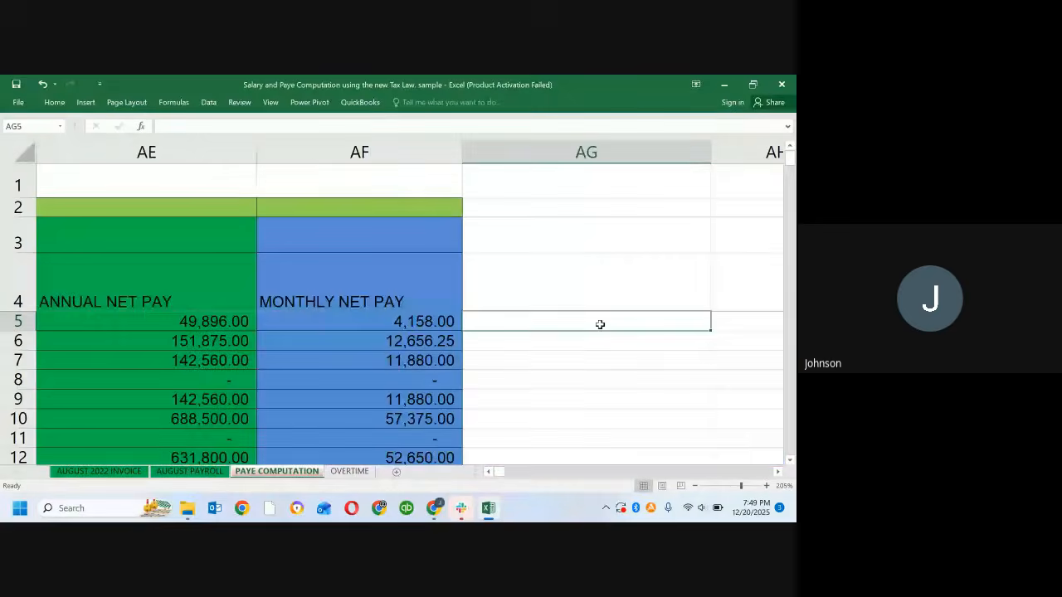
pyautogui.press('Right')
pyautogui.press('Right')
pyautogui.press('Right')
pyautogui.press('Right')
pyautogui.press('Right')
pyautogui.press('Right')
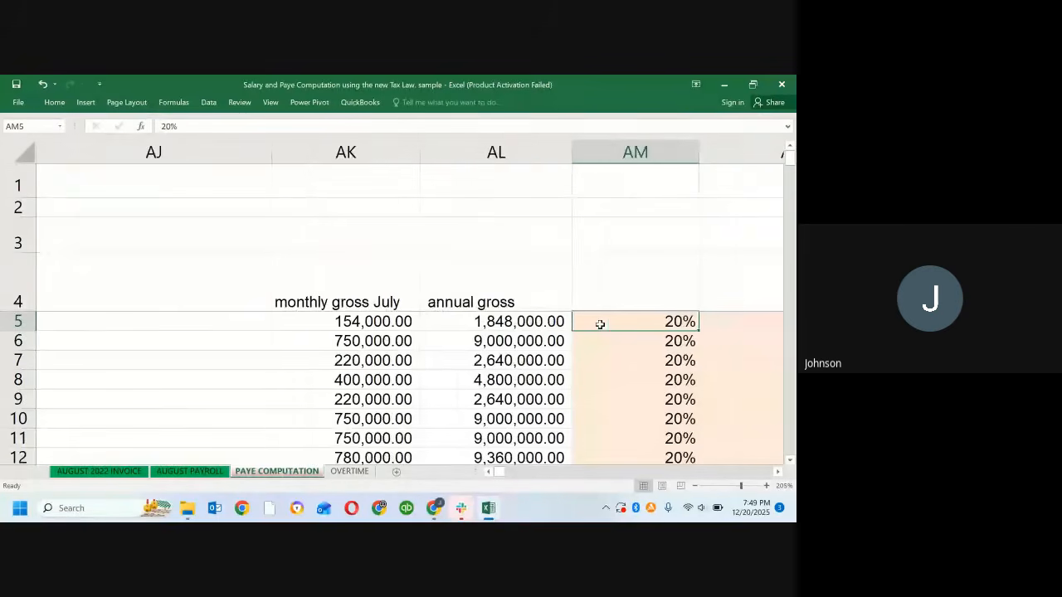
# Step: Examine the monthly gross and annual gross cells in row 5, then trace the row back to the Basic column
pyautogui.press('Left')
pyautogui.press('Left')
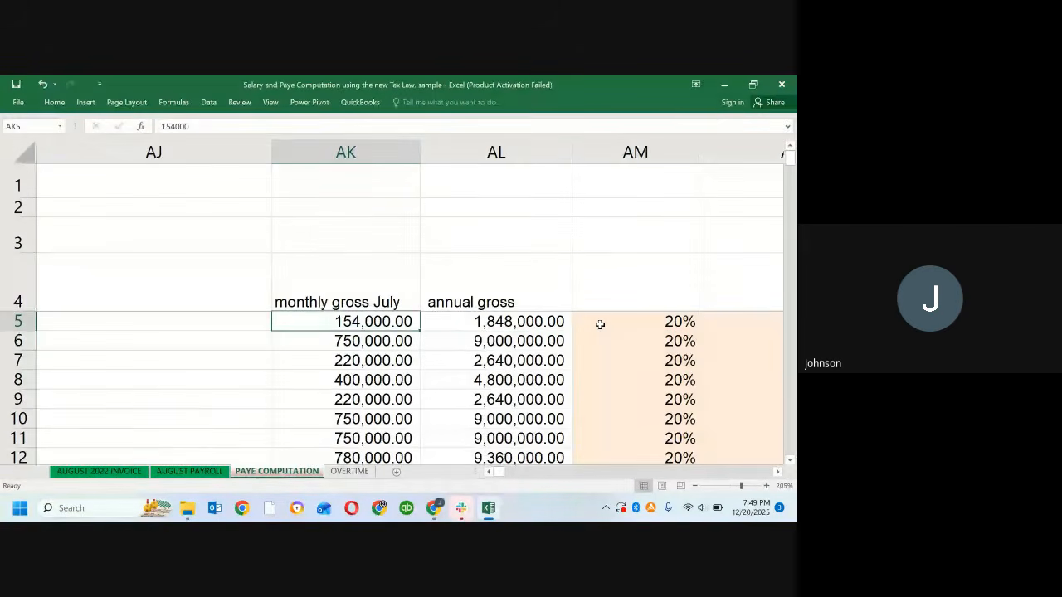
pyautogui.press('Right')
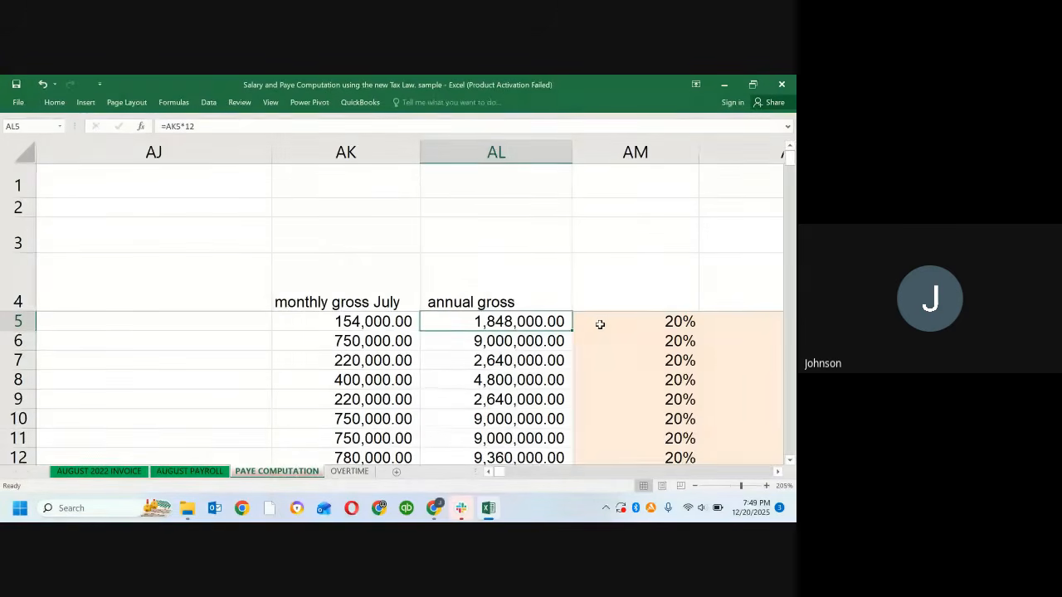
pyautogui.press('Left')
pyautogui.press('Left')
pyautogui.press('Left')
pyautogui.press('Left')
pyautogui.press('Left')
pyautogui.press('Left')
pyautogui.press('Left')
pyautogui.press('Left')
pyautogui.press('Left')
pyautogui.press('Left')
pyautogui.press('Left')
pyautogui.press('Left')
pyautogui.press('Left')
pyautogui.press('Left')
pyautogui.press('Left')
pyautogui.press('Left')
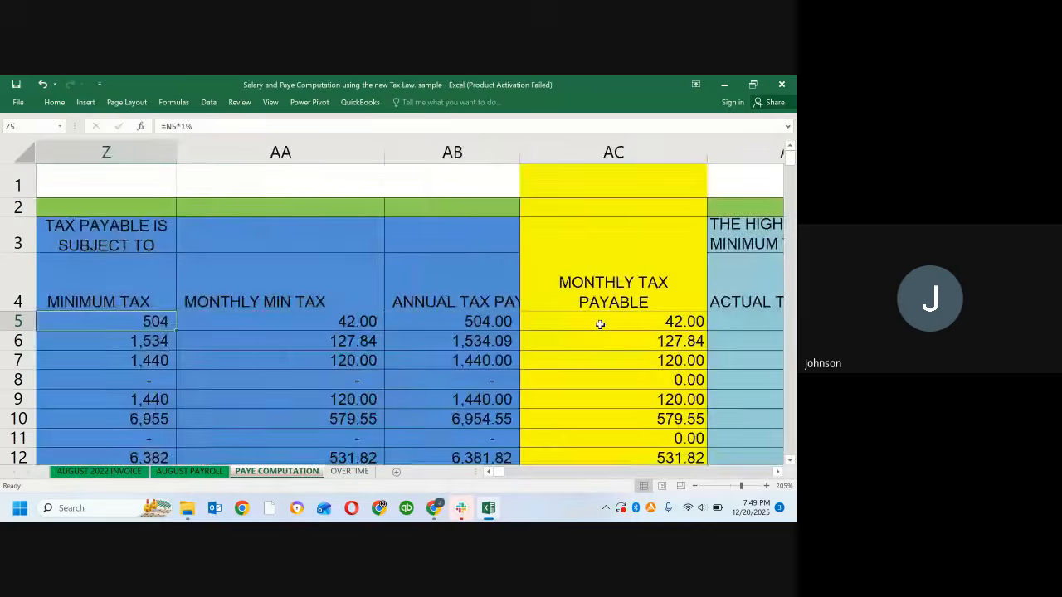
pyautogui.press('Left')
pyautogui.press('Left')
pyautogui.press('Left')
pyautogui.press('Left')
pyautogui.press('Left')
pyautogui.press('Left')
pyautogui.press('Left')
pyautogui.press('Left')
pyautogui.press('Left')
pyautogui.press('Left')
pyautogui.press('Left')
pyautogui.press('Left')
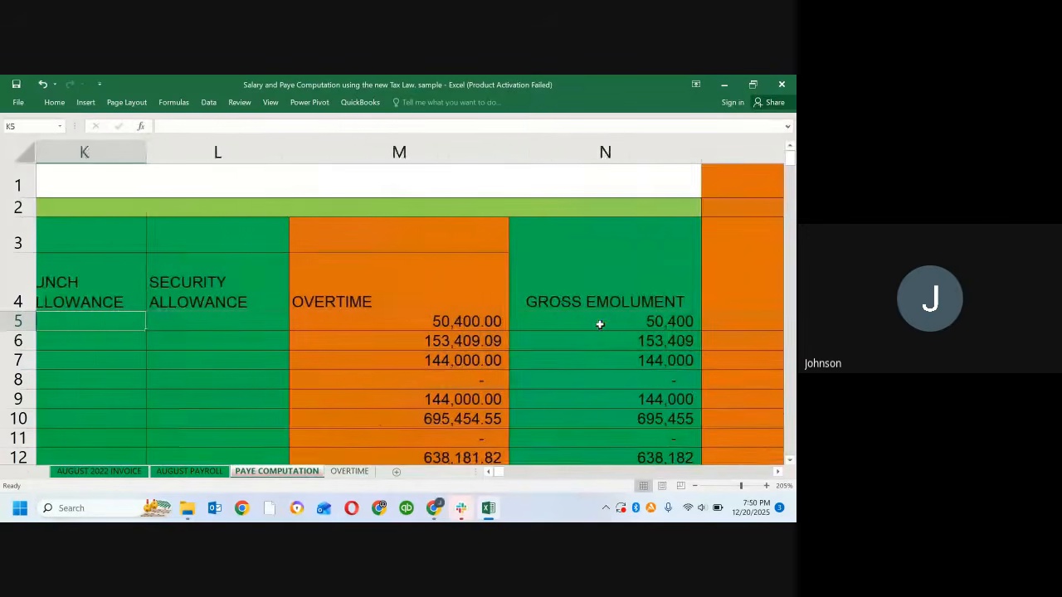
pyautogui.press('Left')
pyautogui.press('Left')
pyautogui.press('Left')
pyautogui.press('Left')
pyautogui.press('Left')
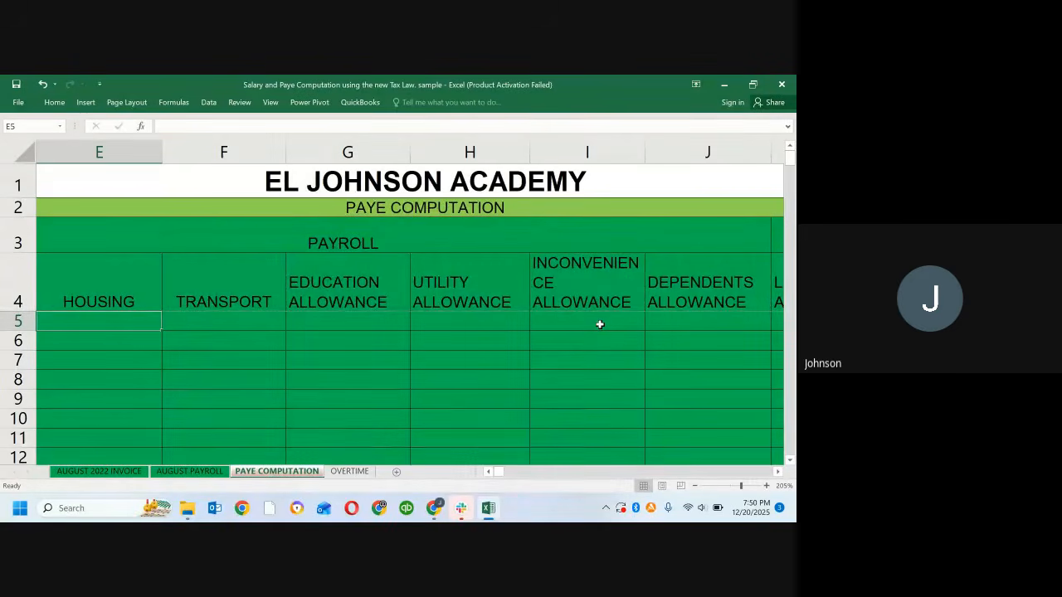
pyautogui.press('Left')
pyautogui.press('Left')
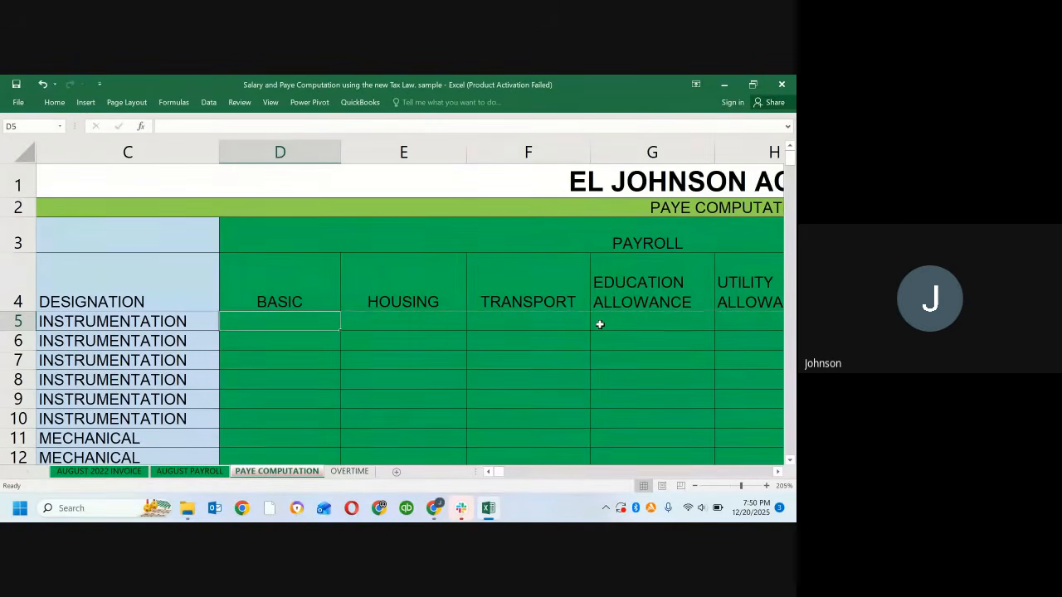
# Step: Look over the empty salary component cells in row 5 from Basic to Inconvenience Allowance
pyautogui.press('Right')
pyautogui.press('Right')
pyautogui.press('Right')
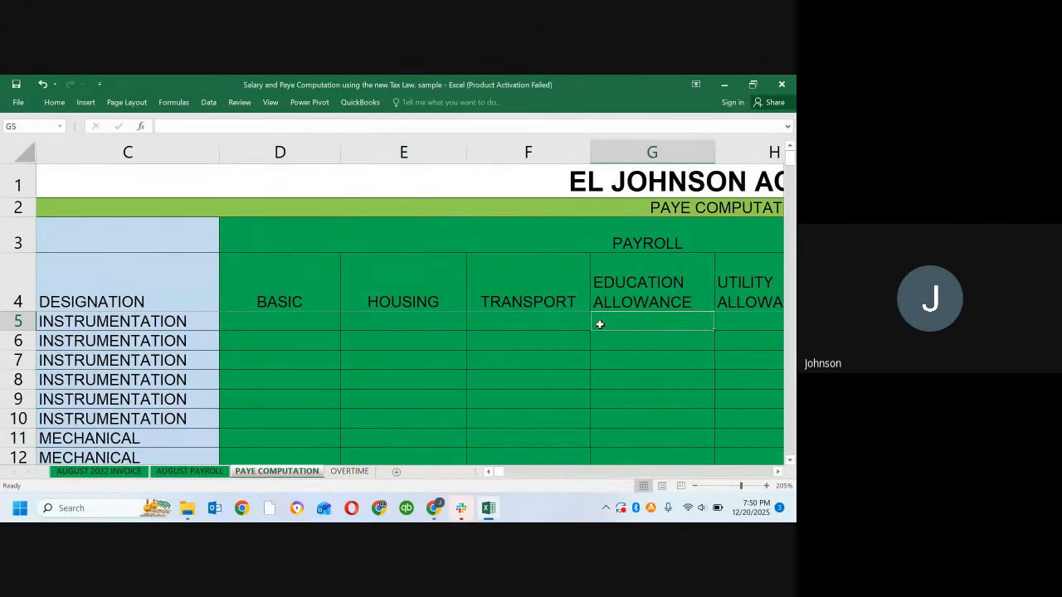
pyautogui.press('Right')
pyautogui.press('Right')
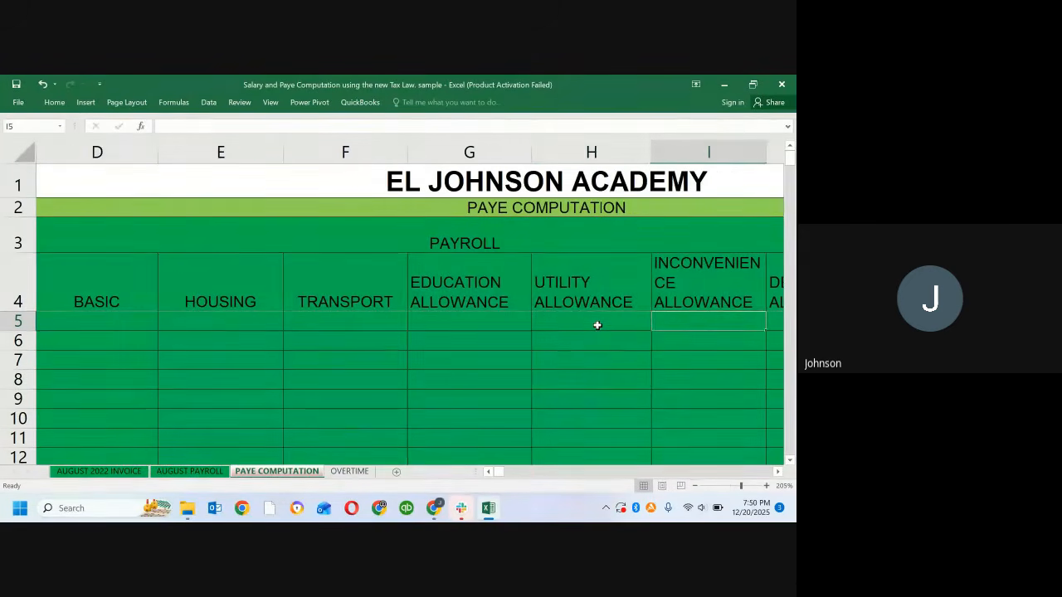
pyautogui.press('Left')
pyautogui.press('Left')
pyautogui.press('Left')
pyautogui.press('Left')
pyautogui.press('Left')
pyautogui.press('Left')
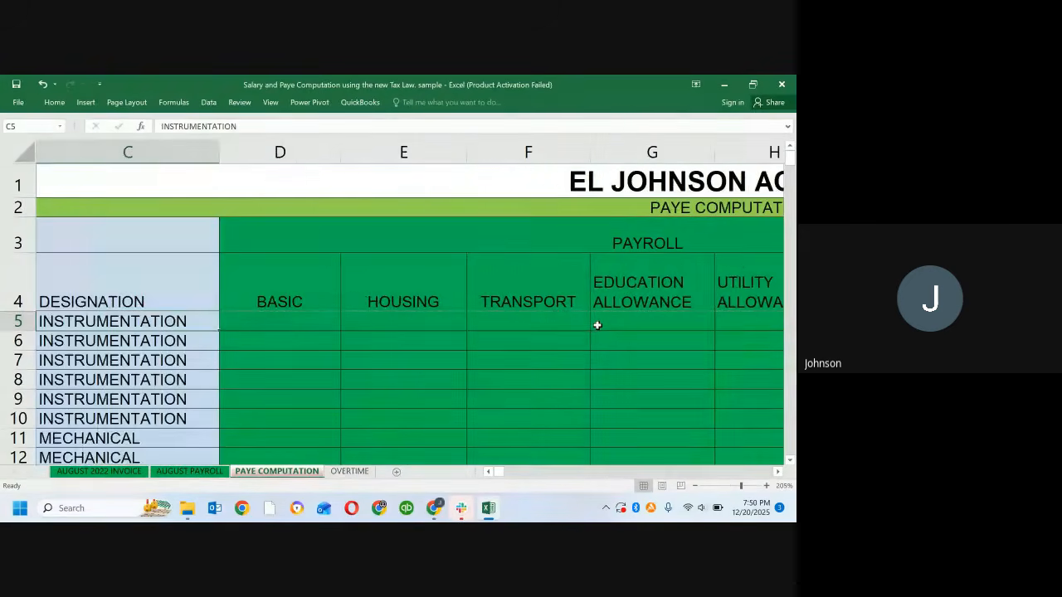
# Step: Enter the formula =20%*AL5 in D5 to compute the first employee's Basic from annual gross
pyautogui.press('Right')
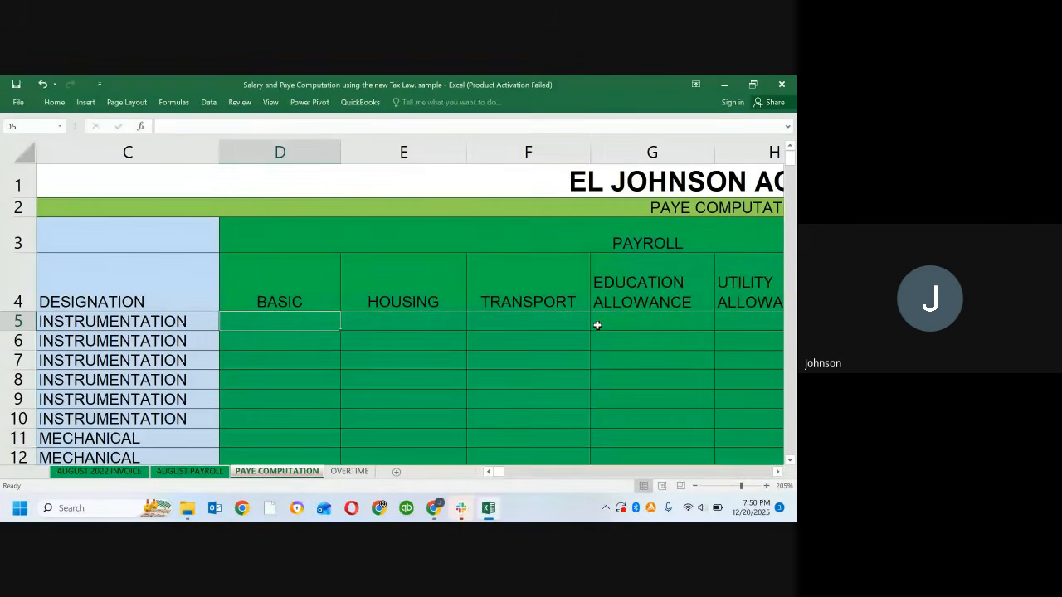
pyautogui.write('=')
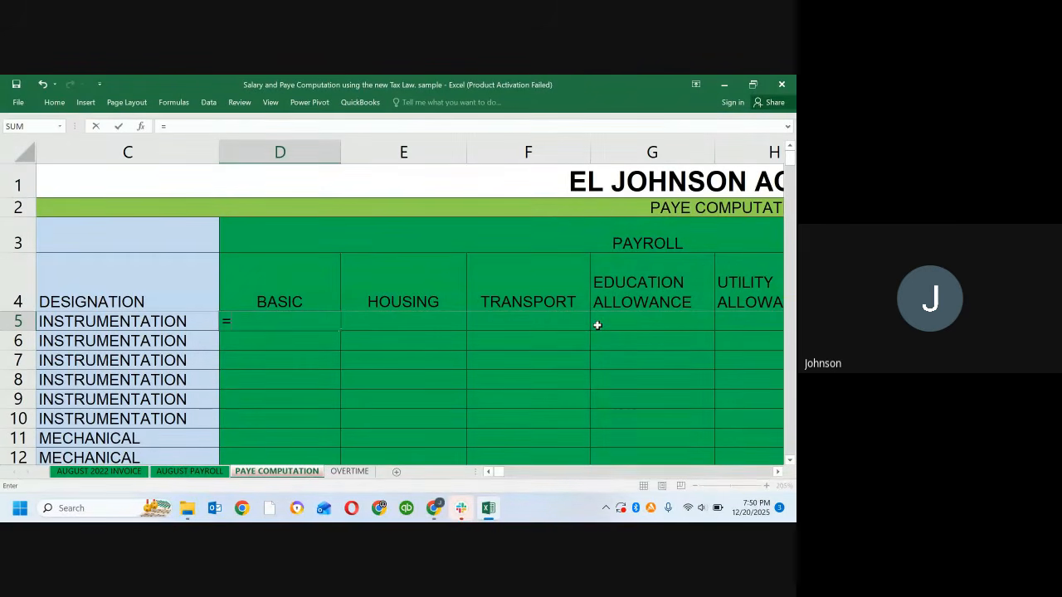
pyautogui.write('20%*')
pyautogui.press('Right')
pyautogui.press('Right')
pyautogui.press('Right')
pyautogui.press('Right')
pyautogui.press('Right')
pyautogui.press('Right')
pyautogui.press('Right')
pyautogui.press('Right')
pyautogui.press('Right')
pyautogui.press('Right')
pyautogui.press('Right')
pyautogui.press('Right')
pyautogui.press('Right')
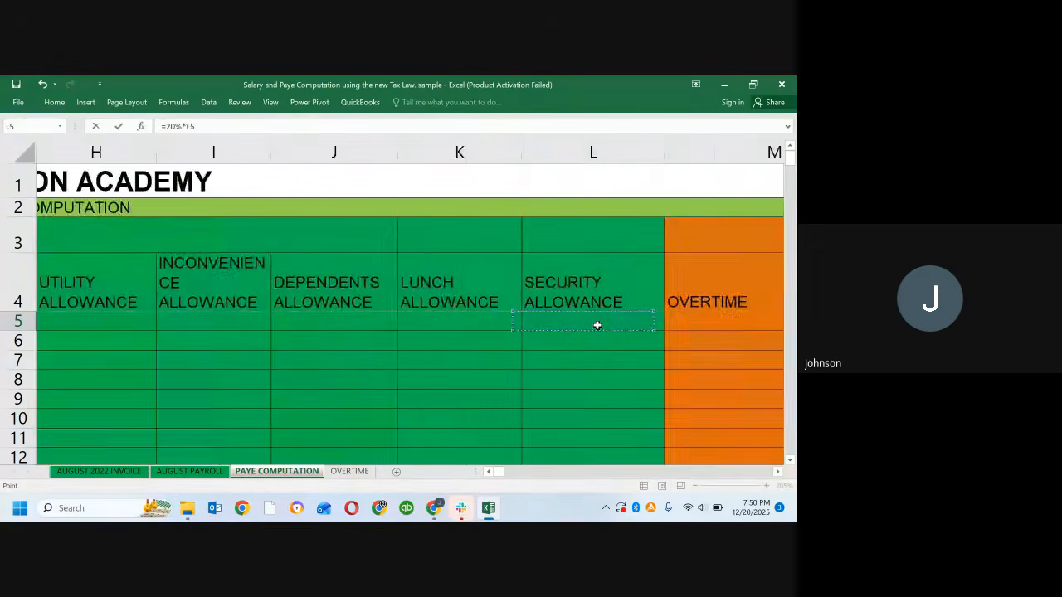
pyautogui.press('Right')
pyautogui.press('Right')
pyautogui.press('Right')
pyautogui.press('Right')
pyautogui.press('Right')
pyautogui.press('Right')
pyautogui.press('Right')
pyautogui.press('Right')
pyautogui.press('Right')
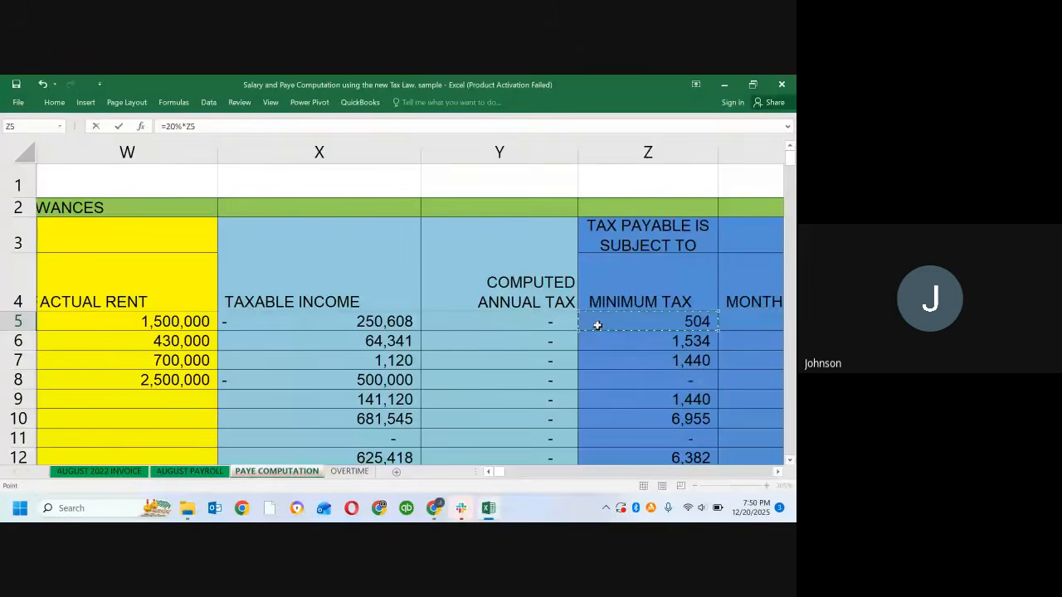
pyautogui.press('Right')
pyautogui.press('Right')
pyautogui.press('Right')
pyautogui.press('Right')
pyautogui.press('Right')
pyautogui.press('Right')
pyautogui.press('Right')
pyautogui.press('Right')
pyautogui.press('Right')
pyautogui.press('Right')
pyautogui.press('Right')
pyautogui.press('Right')
pyautogui.press('Right')
pyautogui.press('Right')
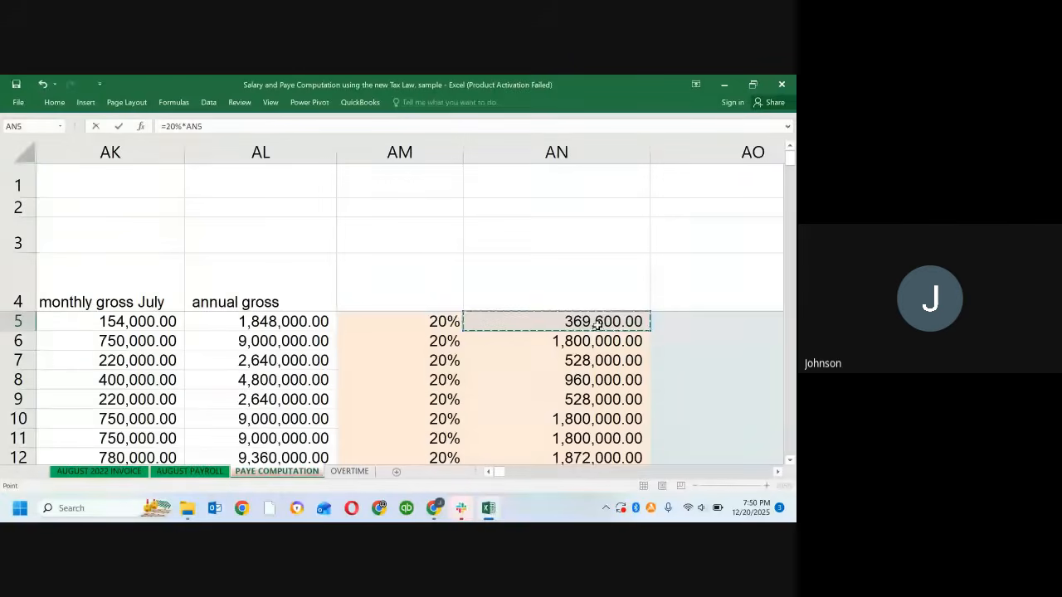
pyautogui.press('Left')
pyautogui.press('Left')
pyautogui.press('Left')
pyautogui.press('Left')
pyautogui.press('Left')
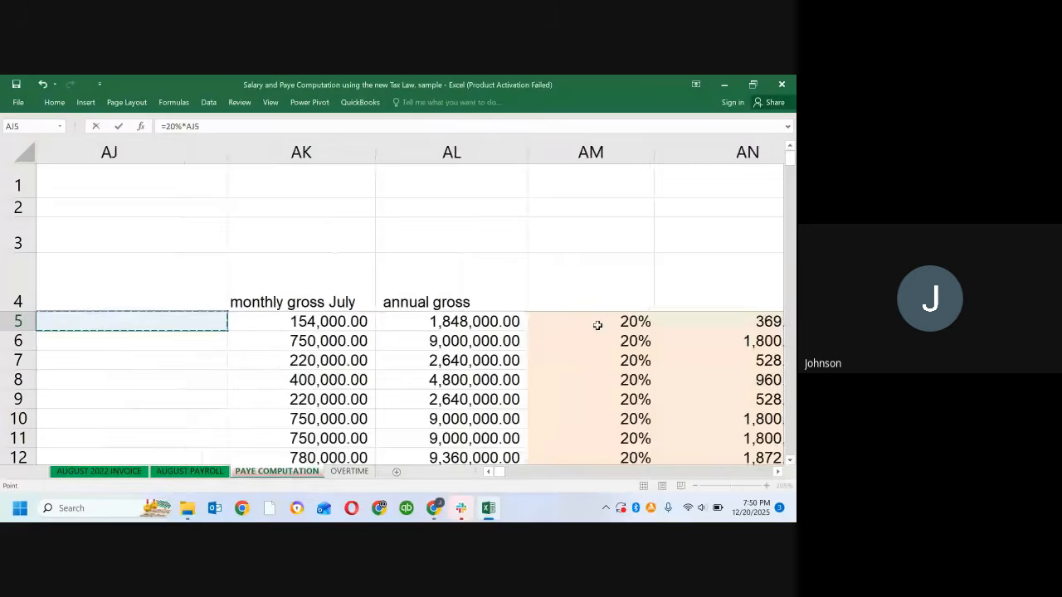
pyautogui.press('Right')
pyautogui.press('Right')
pyautogui.press('Right')
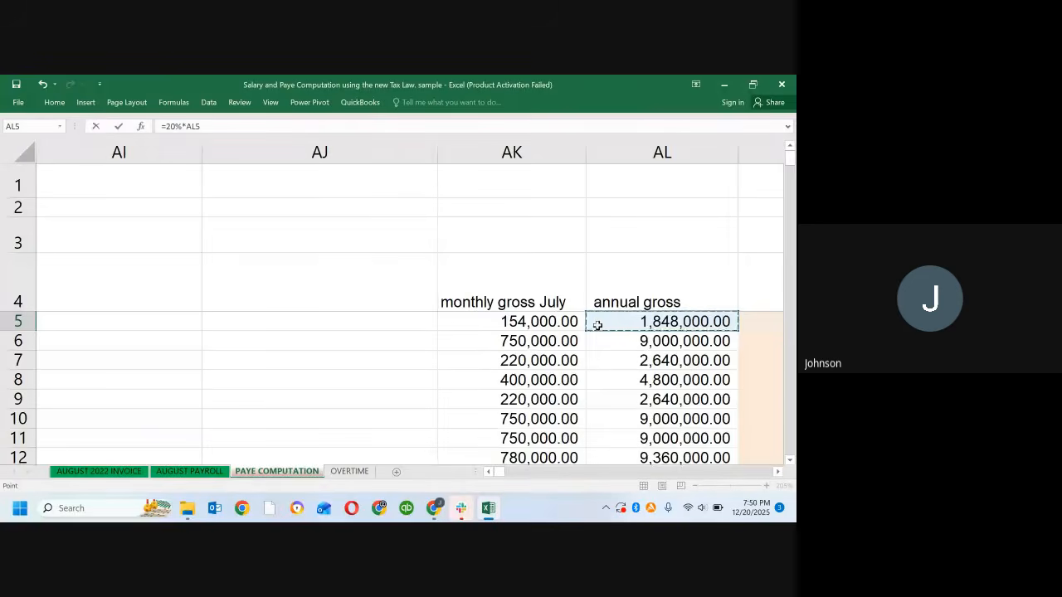
pyautogui.press('Return')
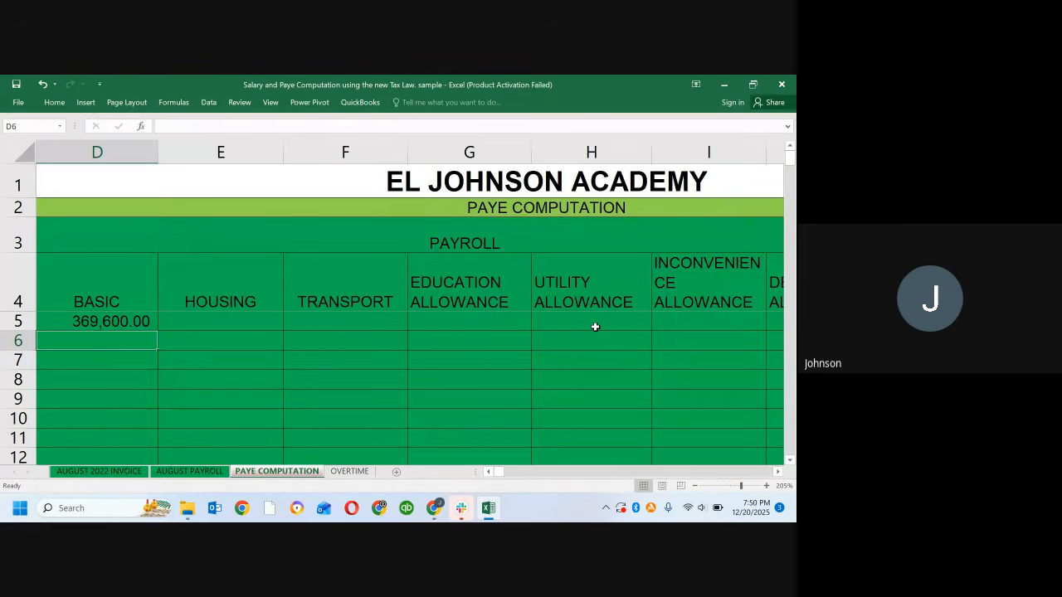
# Step: Enter the formula =10%*AL5 in E5 to compute the first employee's Housing from annual gross
pyautogui.press('Up')
pyautogui.press('Right')
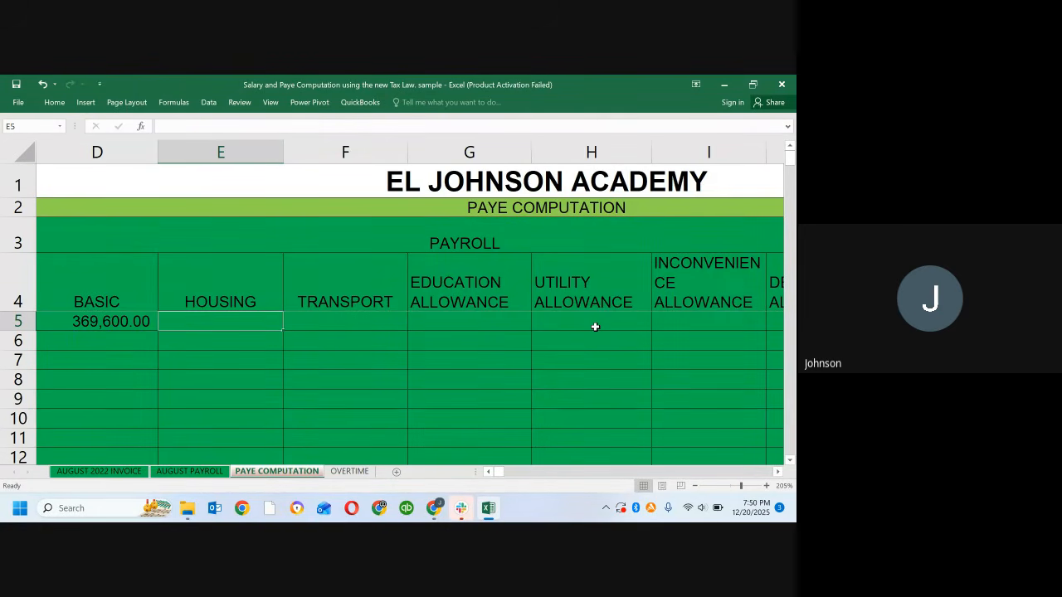
pyautogui.press('Left')
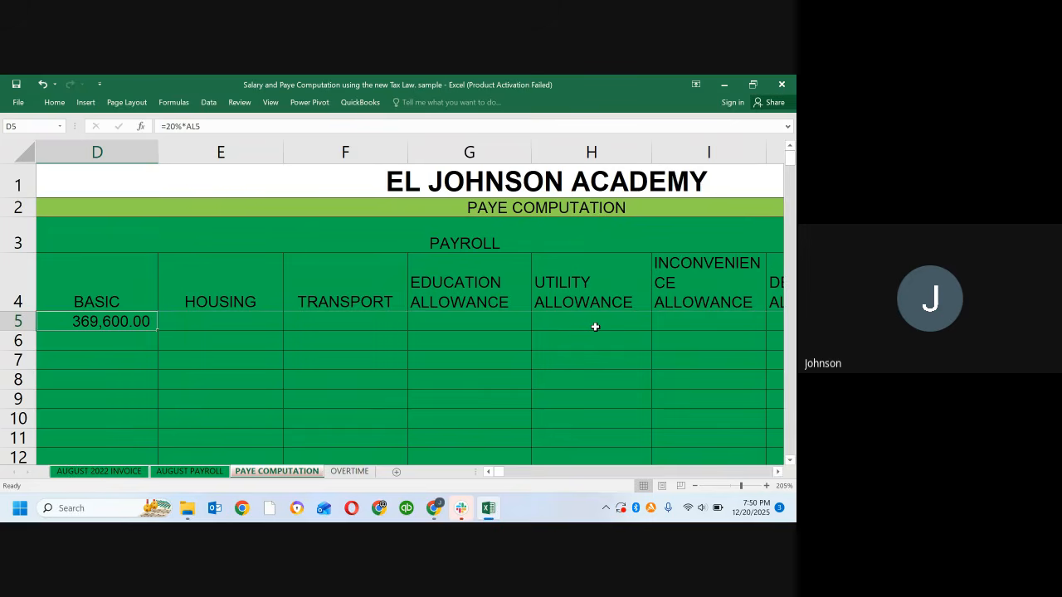
pyautogui.press('Right')
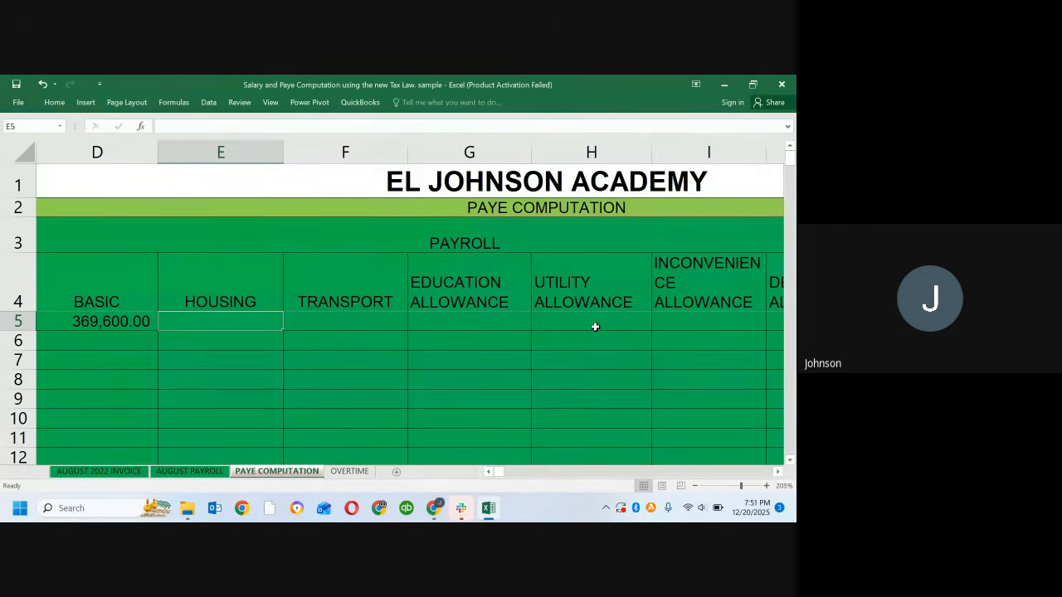
pyautogui.write('=1')
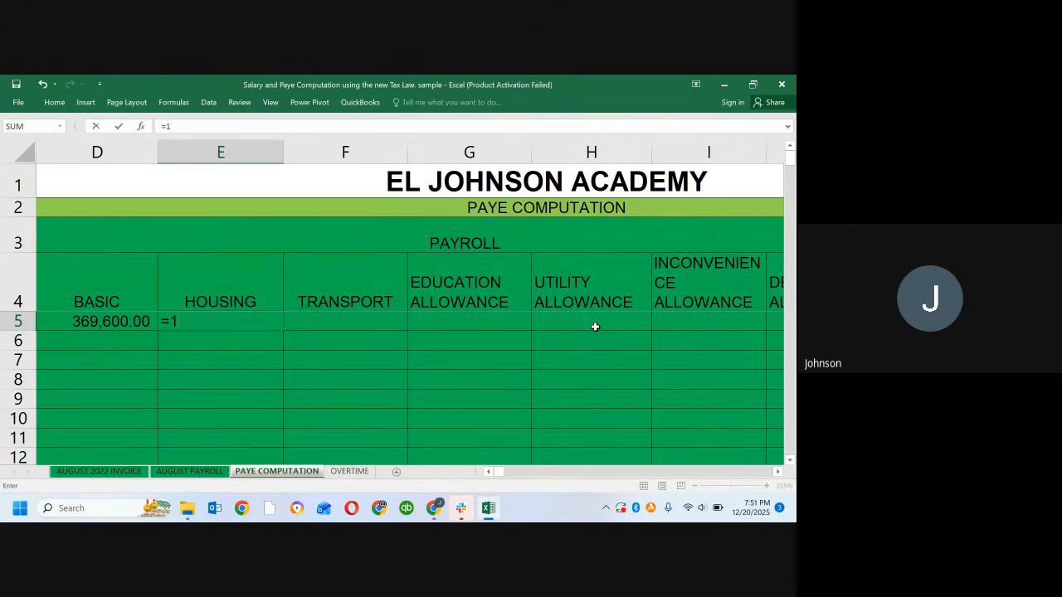
pyautogui.write('0%*')
pyautogui.press('Right')
pyautogui.press('Right')
pyautogui.press('Right')
pyautogui.press('Right')
pyautogui.press('Right')
pyautogui.press('Right')
pyautogui.press('Right')
pyautogui.press('Right')
pyautogui.press('Right')
pyautogui.press('Right')
pyautogui.press('Right')
pyautogui.press('Right')
pyautogui.press('Right')
pyautogui.press('Right')
pyautogui.press('Right')
pyautogui.press('Right')
pyautogui.press('Right')
pyautogui.press('Right')
pyautogui.press('Right')
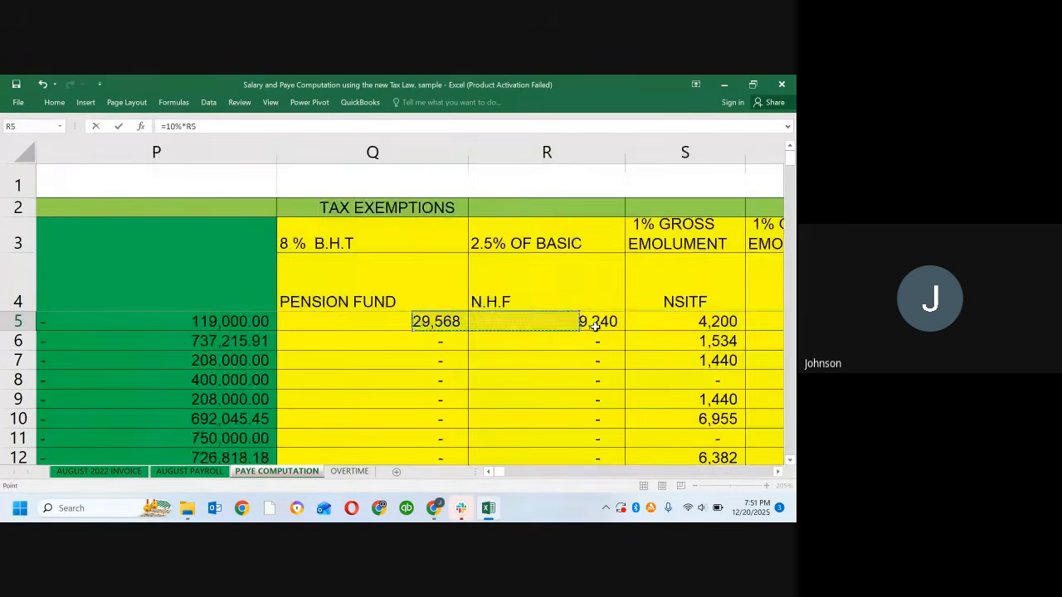
pyautogui.press('Right')
pyautogui.press('Right')
pyautogui.press('Right')
pyautogui.press('Right')
pyautogui.press('Right')
pyautogui.press('Right')
pyautogui.press('Right')
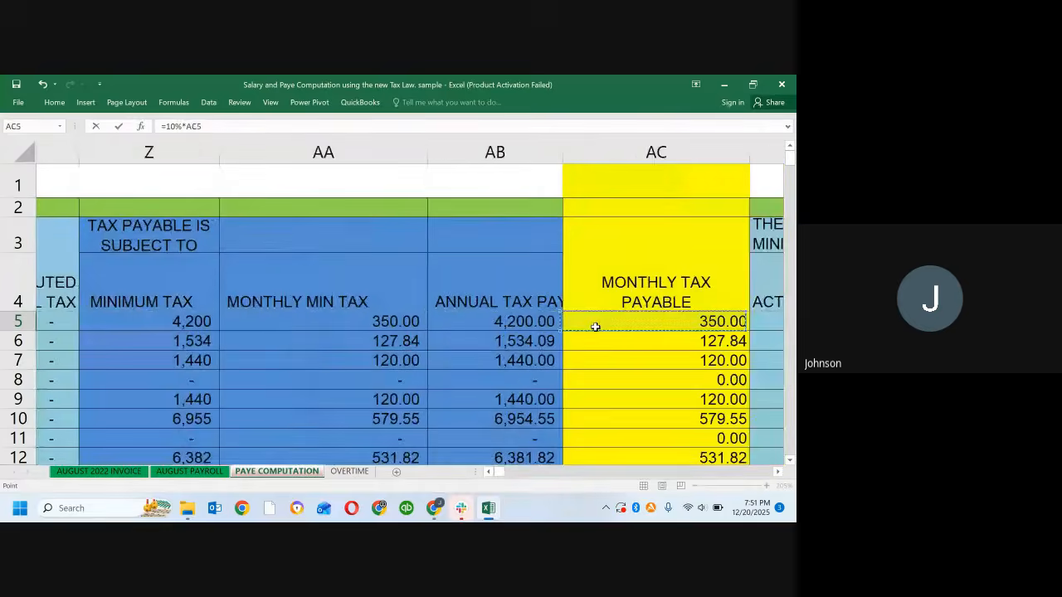
pyautogui.press('Right')
pyautogui.press('Right')
pyautogui.press('Right')
pyautogui.press('Right')
pyautogui.press('Right')
pyautogui.press('Right')
pyautogui.press('Right')
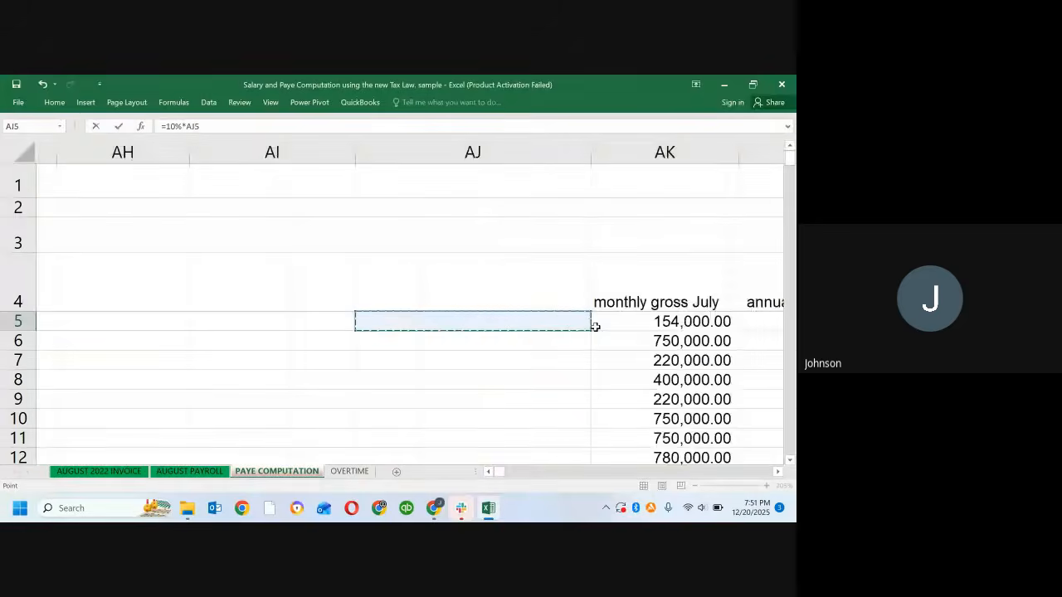
pyautogui.press('Right')
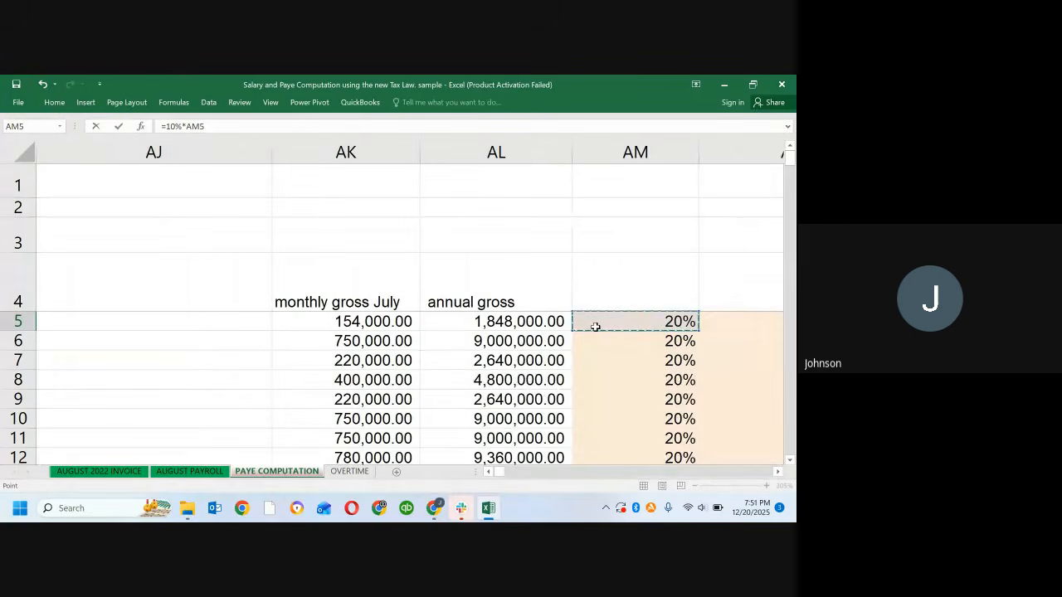
pyautogui.press('Left')
pyautogui.press('Return')
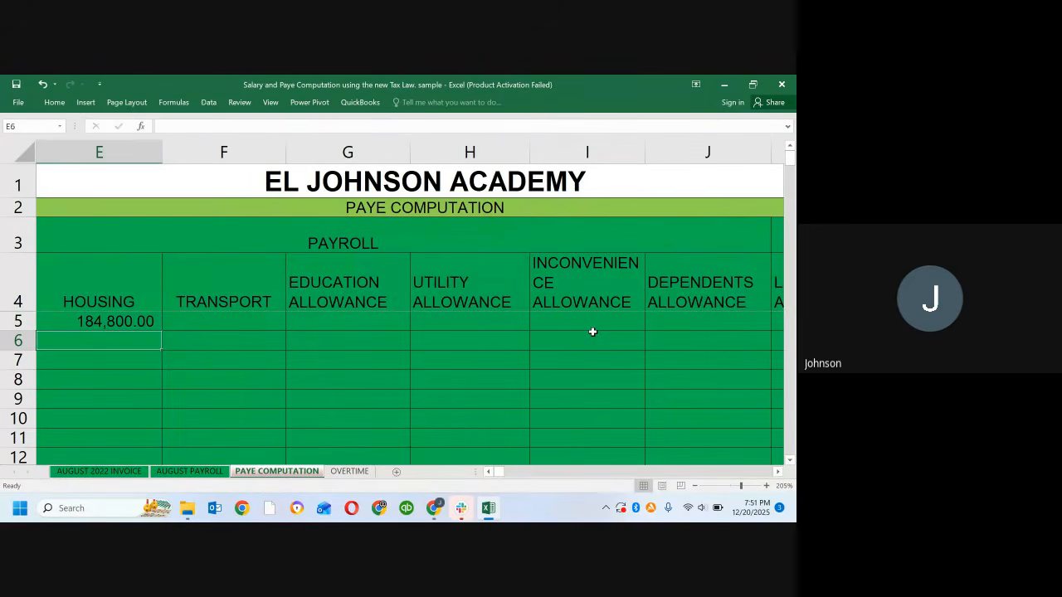
# Step: Compare the Basic and Housing formulas in D5 and E5, inspecting the annual gross reference in the Housing formula
pyautogui.press('Up')
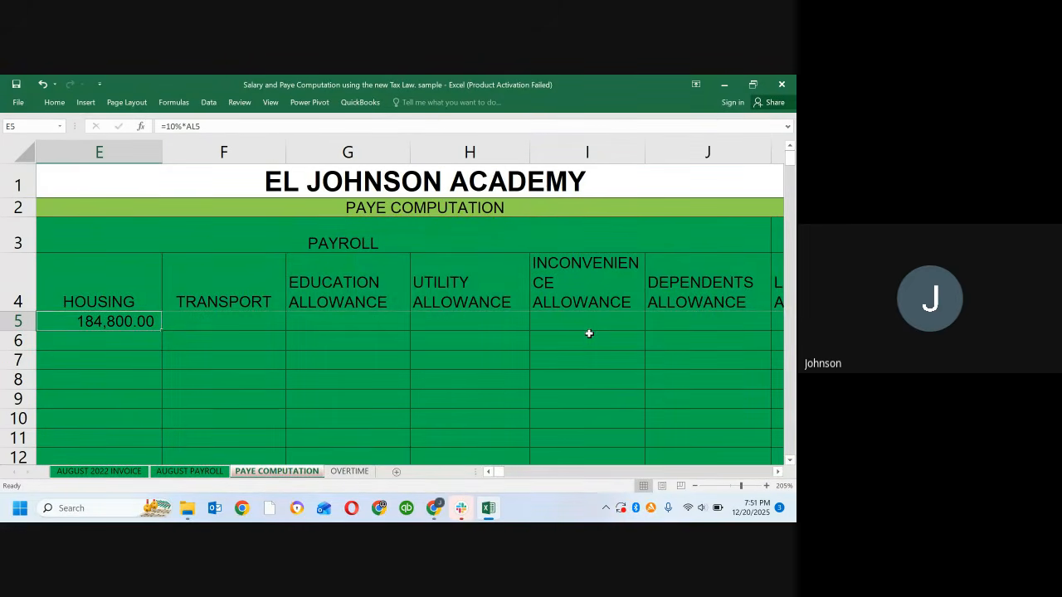
pyautogui.press('Left')
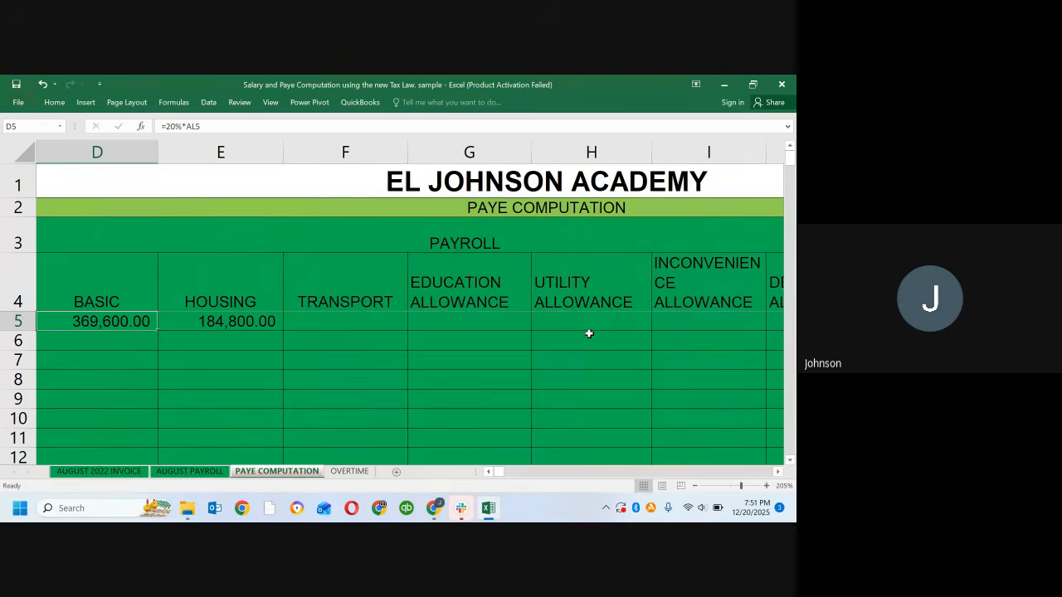
pyautogui.press('Right')
pyautogui.press('Left')
pyautogui.press('Right')
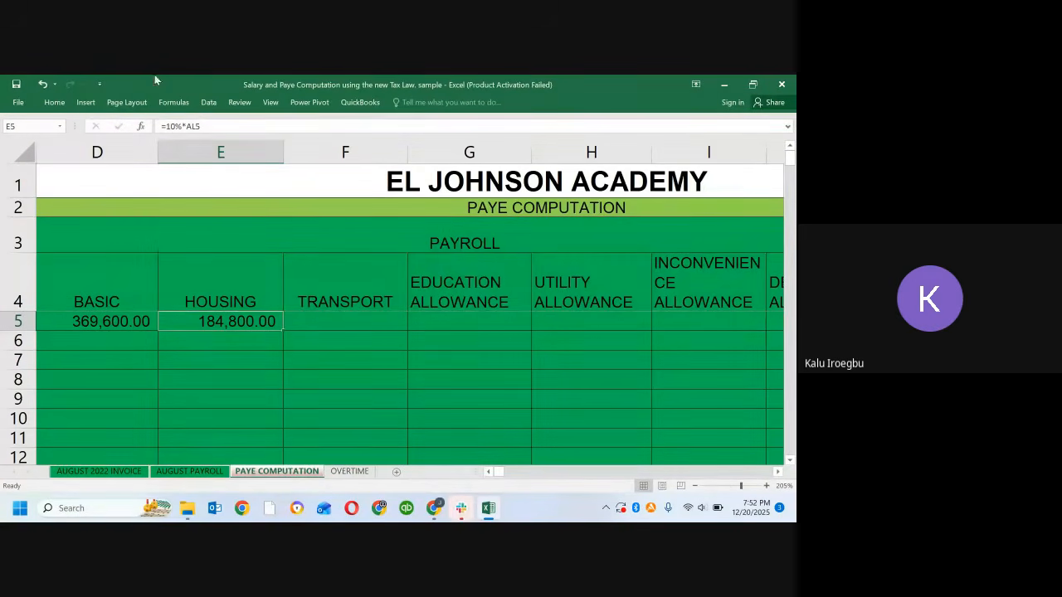
pyautogui.click(200, 126)
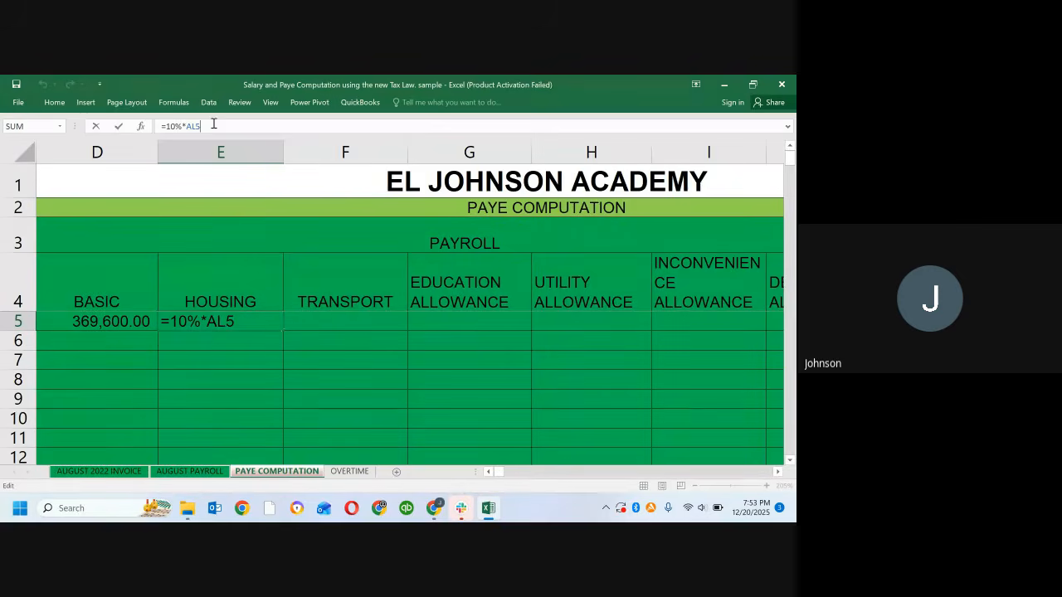
# Step: Highlight columns D, E and F one by one, followed by rows 1 to 4, to examine how cells are referenced
pyautogui.click(65, 166)
pyautogui.click(73, 150)
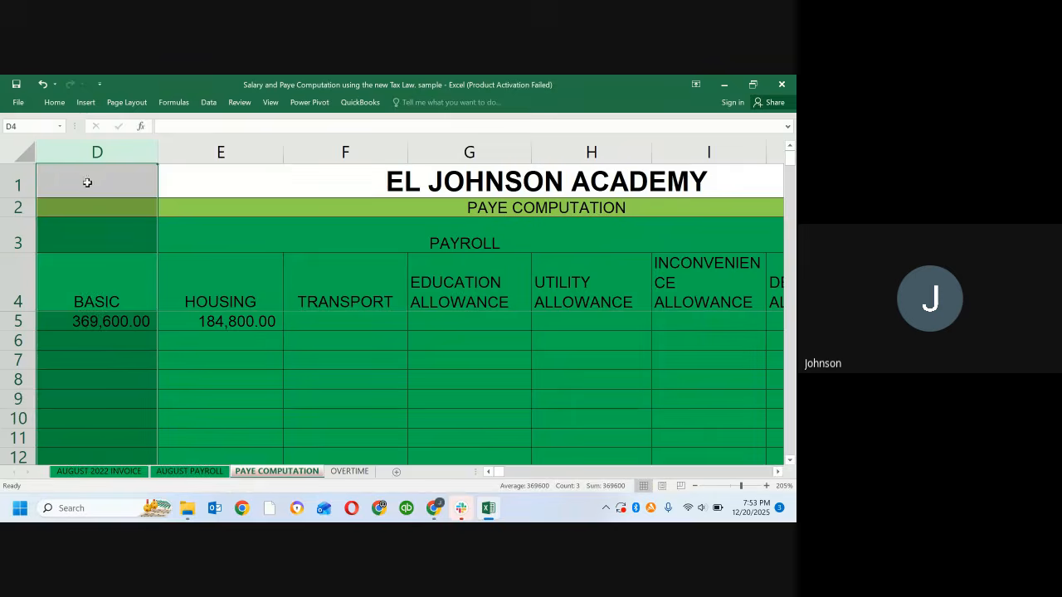
pyautogui.click(222, 149)
pyautogui.click(331, 153)
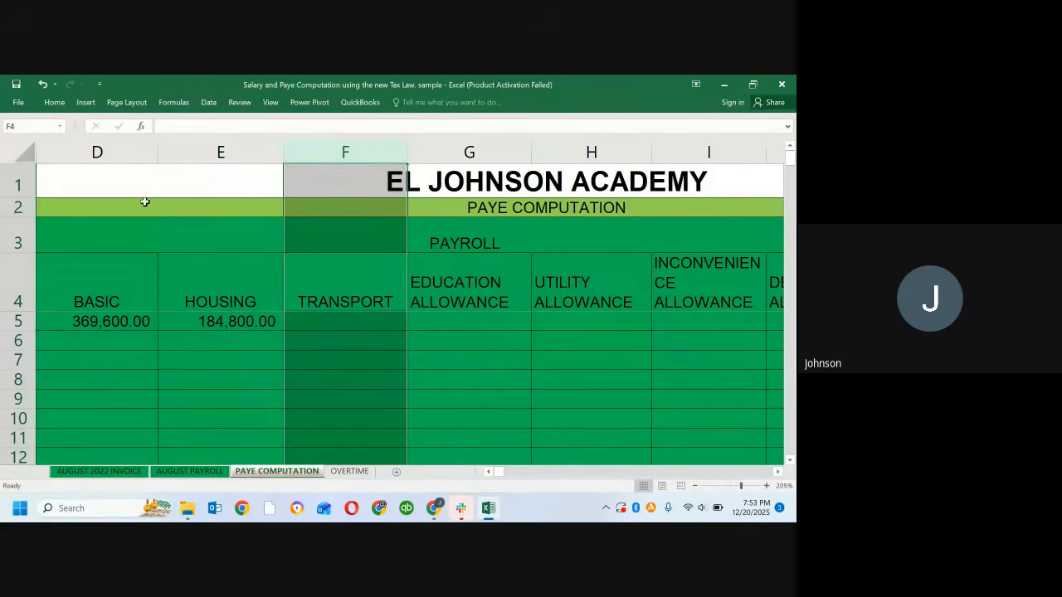
pyautogui.click(19, 184)
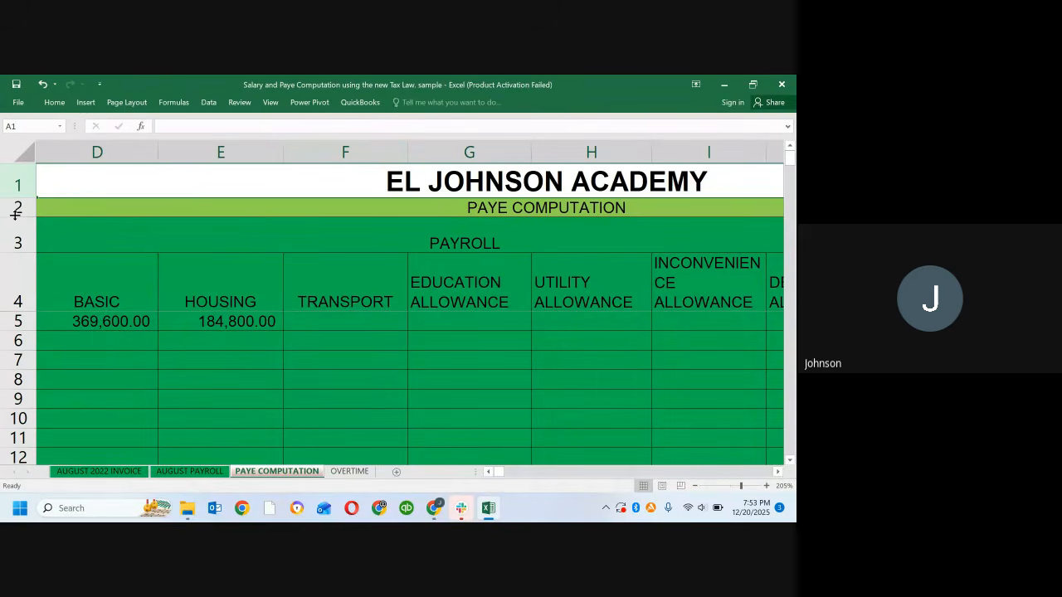
pyautogui.click(8, 207)
pyautogui.click(13, 234)
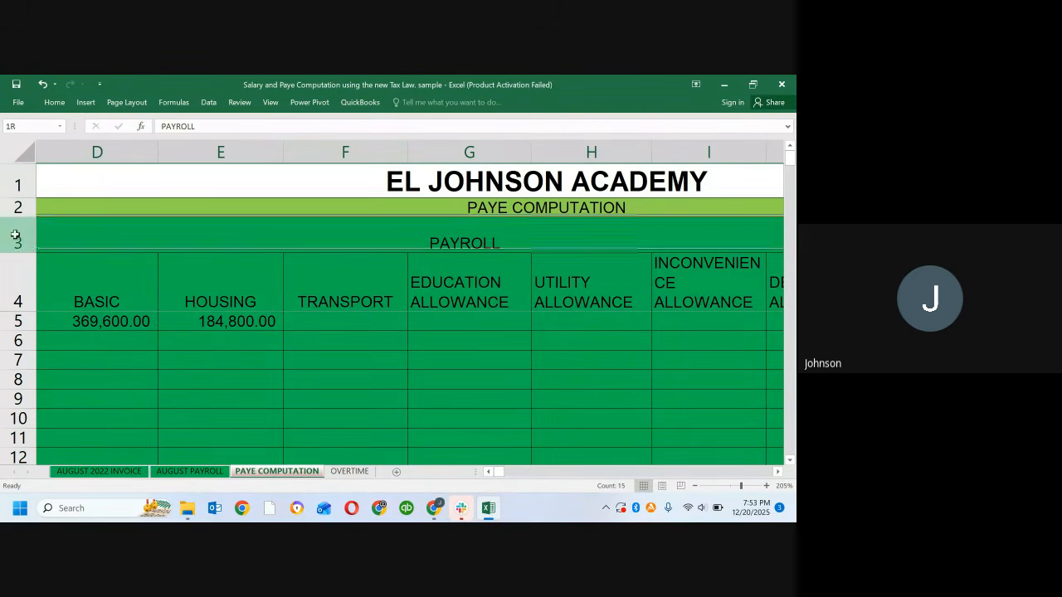
pyautogui.click(6, 301)
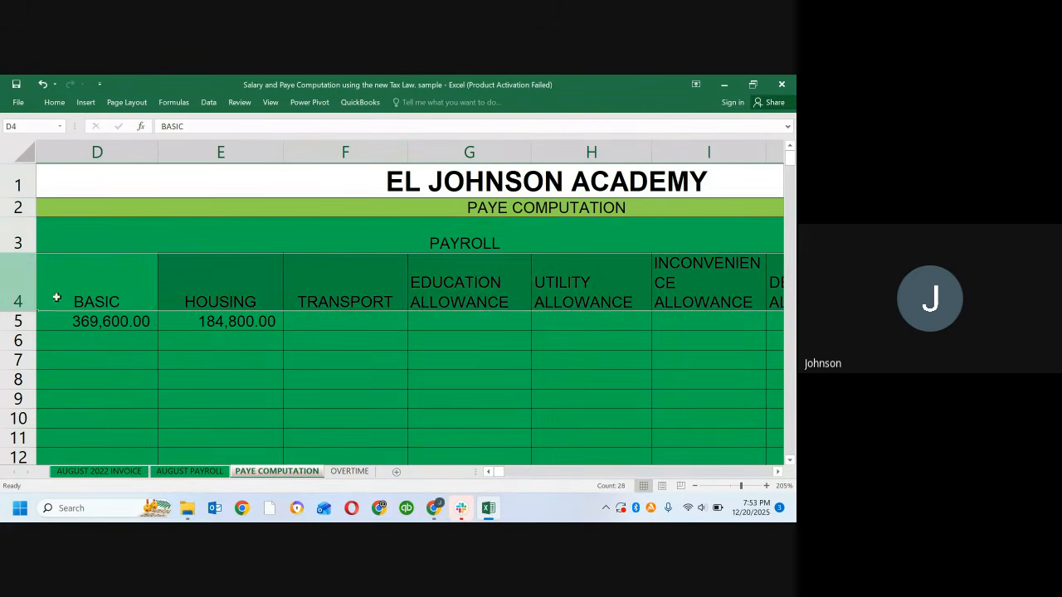
# Step: Check the Housing formula in E5, jump to its referenced cell AL5, and highlight column AL to examine the annual gross figures
pyautogui.click(221, 294)
pyautogui.click(205, 323)
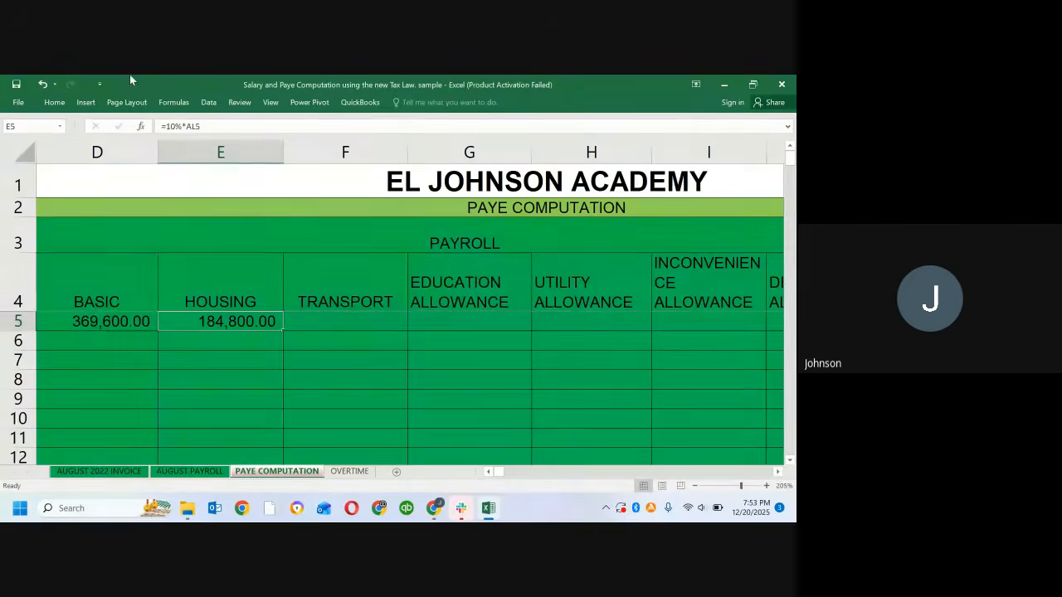
pyautogui.click(30, 126)
pyautogui.press('BackSpace')
pyautogui.write('a')
pyautogui.write('lo')
pyautogui.press('BackSpace')
pyautogui.write('5')
pyautogui.press('Return')
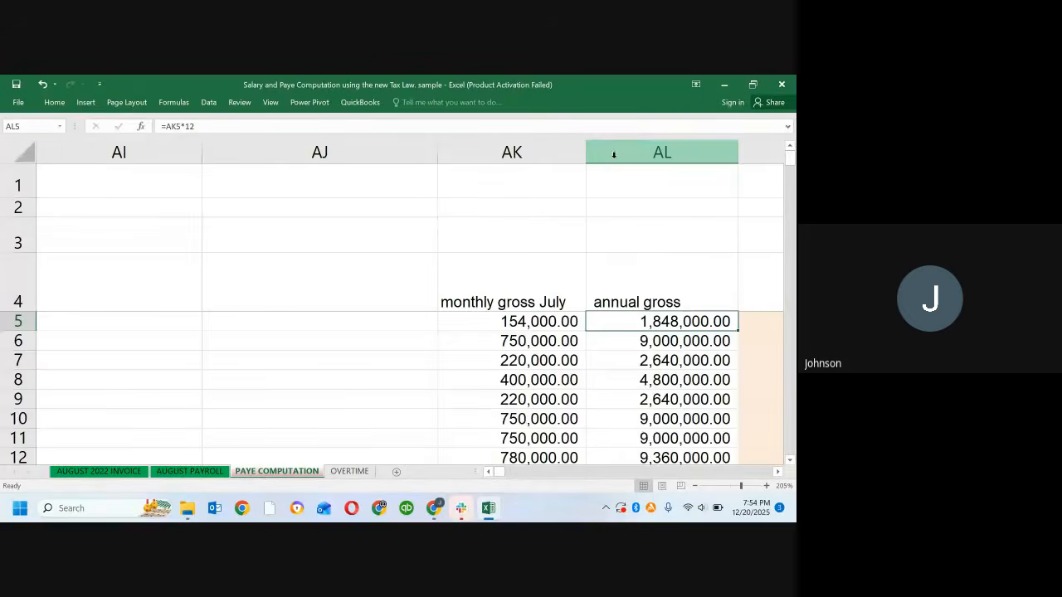
pyautogui.click(639, 149)
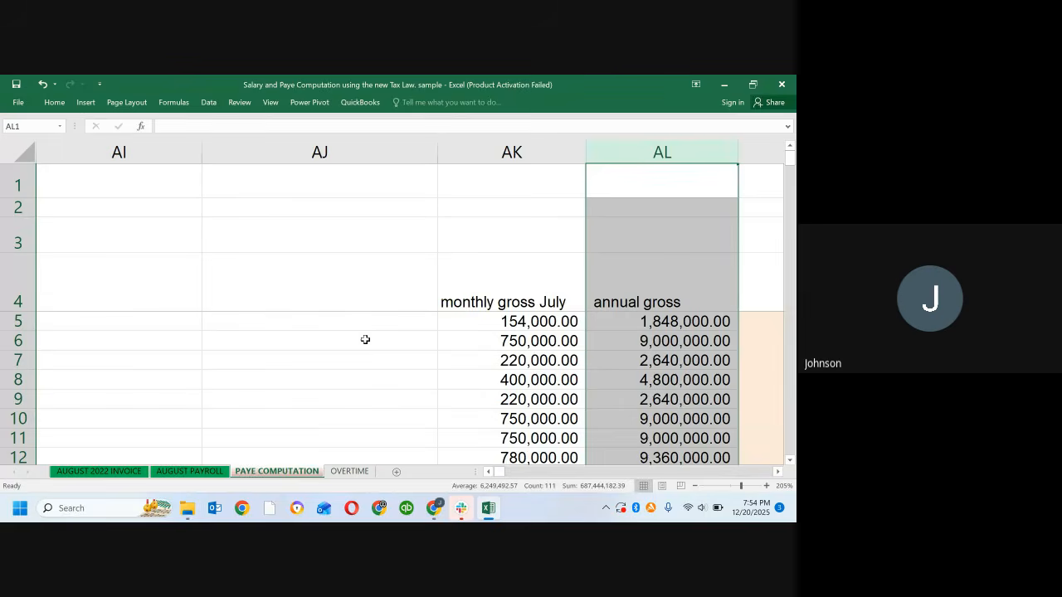
# Step: Return to the Housing cell E5 and highlight column E and row 5 to examine how its address is formed
pyautogui.click(345, 325)
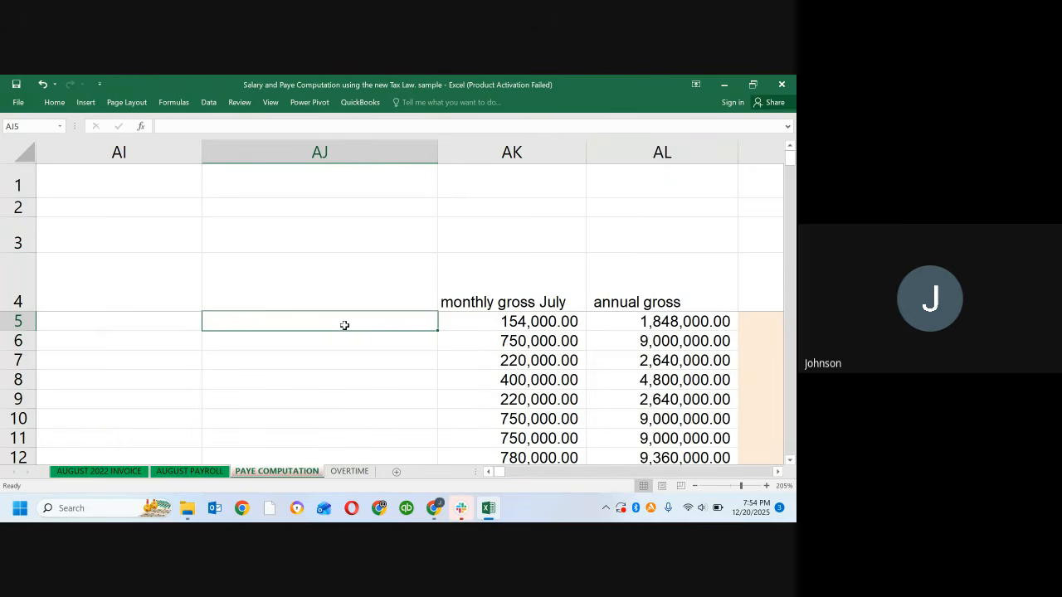
pyautogui.press('Left')
pyautogui.press('Left')
pyautogui.press('Left')
pyautogui.press('Left')
pyautogui.press('Left')
pyautogui.press('Left')
pyautogui.press('Left')
pyautogui.press('Left')
pyautogui.press('Left')
pyautogui.press('Left')
pyautogui.press('Left')
pyautogui.press('Left')
pyautogui.press('Left')
pyautogui.press('Left')
pyautogui.press('Left')
pyautogui.press('Left')
pyautogui.press('Left')
pyautogui.press('Left')
pyautogui.press('Left')
pyautogui.press('Left')
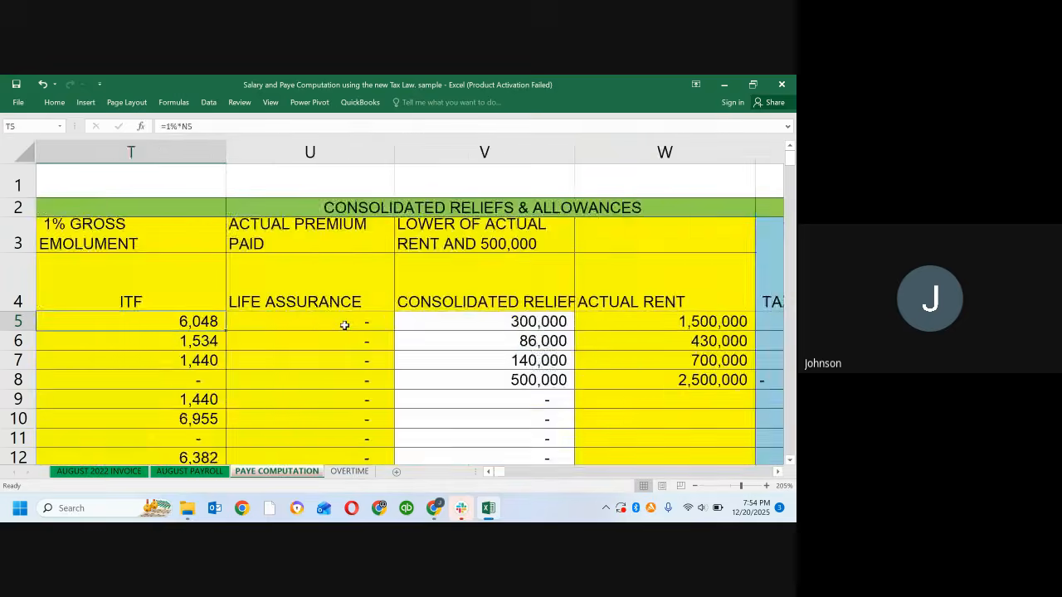
pyautogui.press('Left')
pyautogui.press('Left')
pyautogui.press('Left')
pyautogui.press('Left')
pyautogui.press('Left')
pyautogui.press('Left')
pyautogui.press('Left')
pyautogui.press('Left')
pyautogui.press('Right')
pyautogui.press('Right')
pyautogui.press('Right')
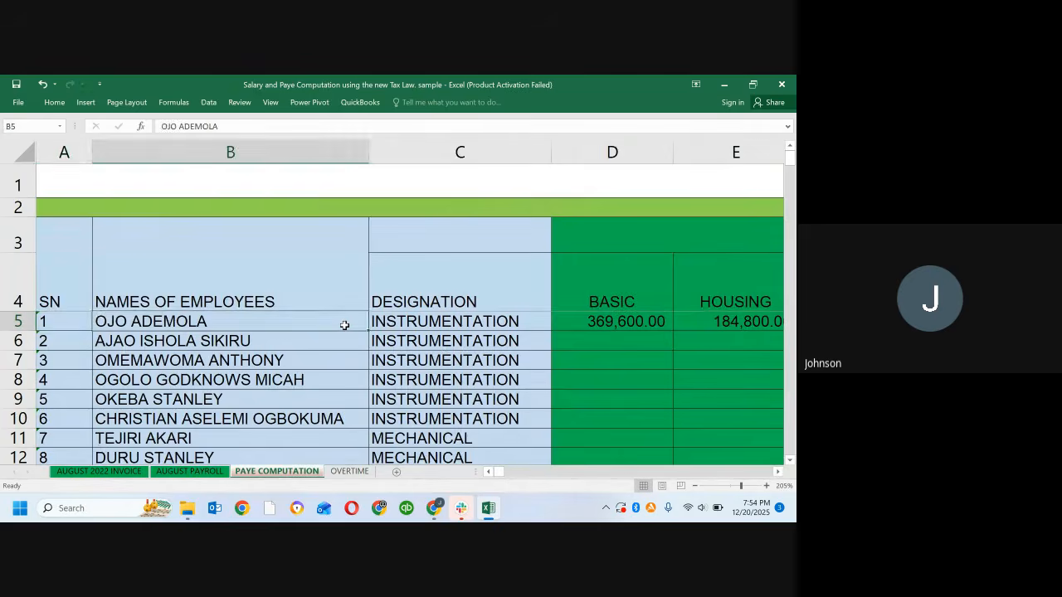
pyautogui.press('Right')
pyautogui.press('Right')
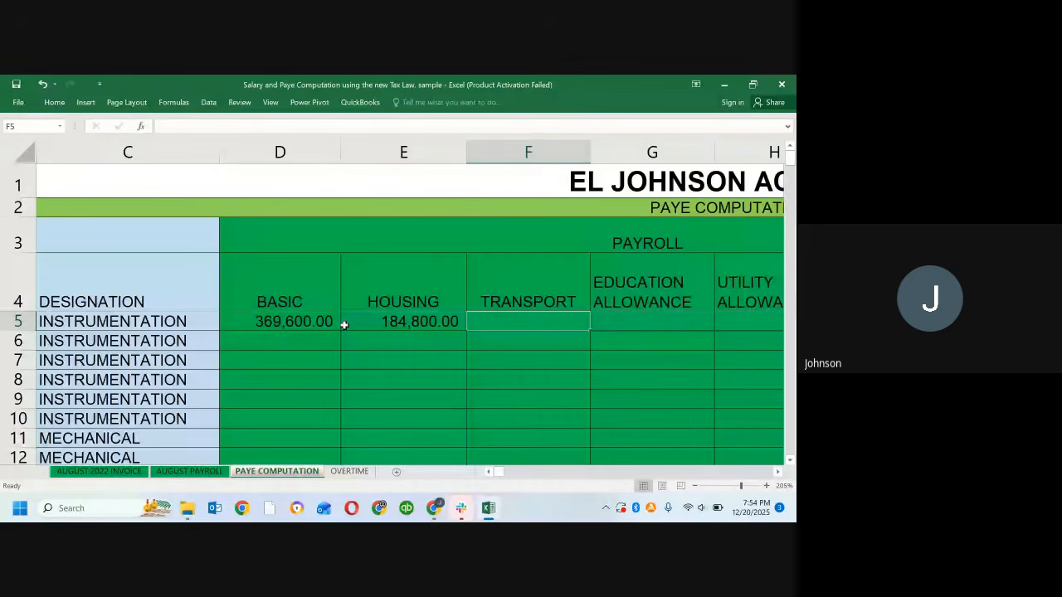
pyautogui.press('Left')
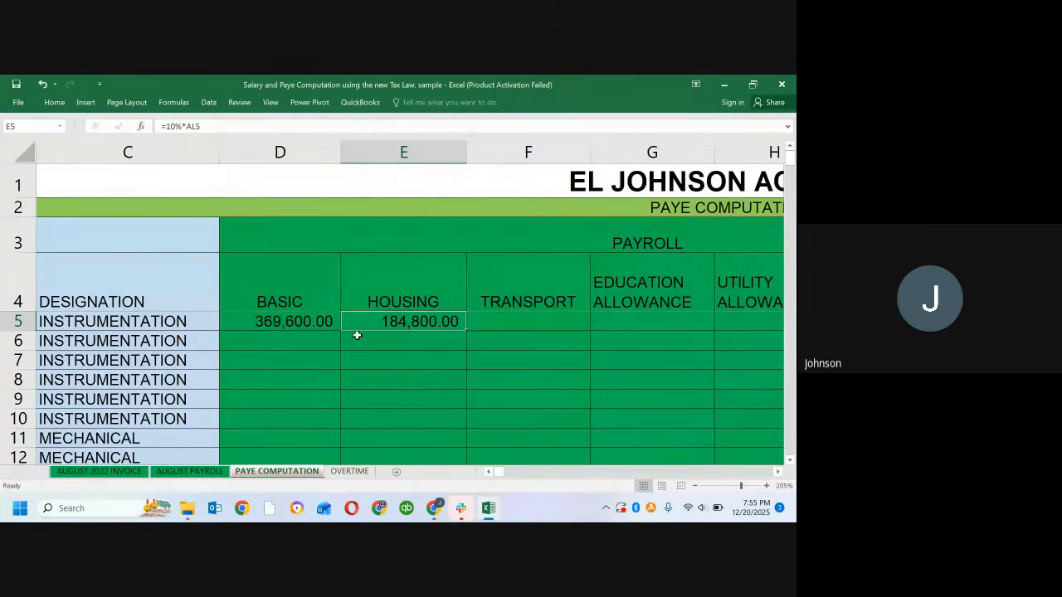
pyautogui.click(422, 153)
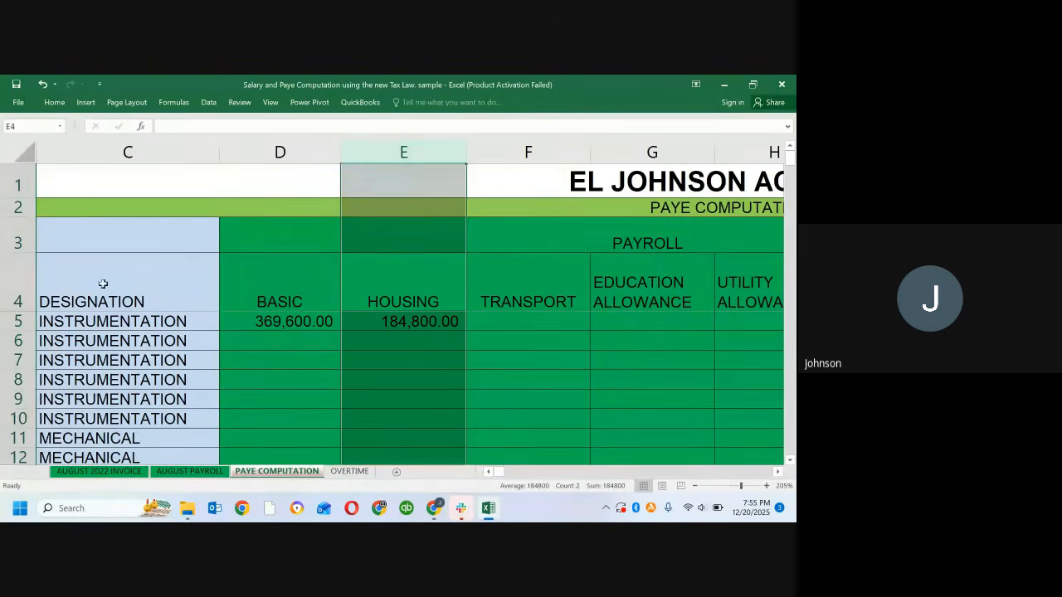
pyautogui.click(5, 322)
pyautogui.click(361, 347)
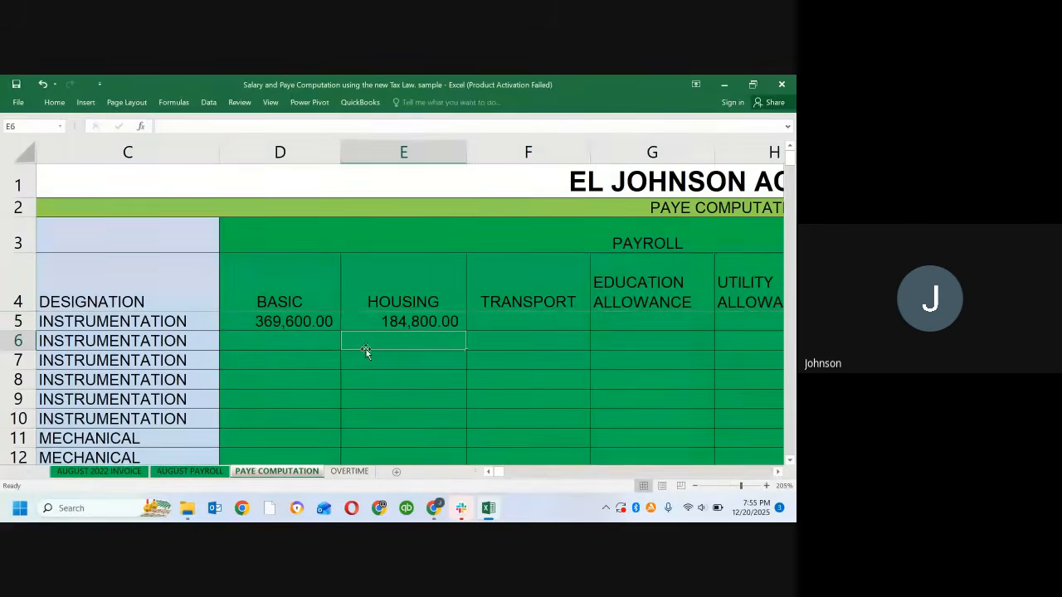
# Step: Fill the Housing formula from E5 across row 5 to the Security Allowance in L5
pyautogui.click(389, 321)
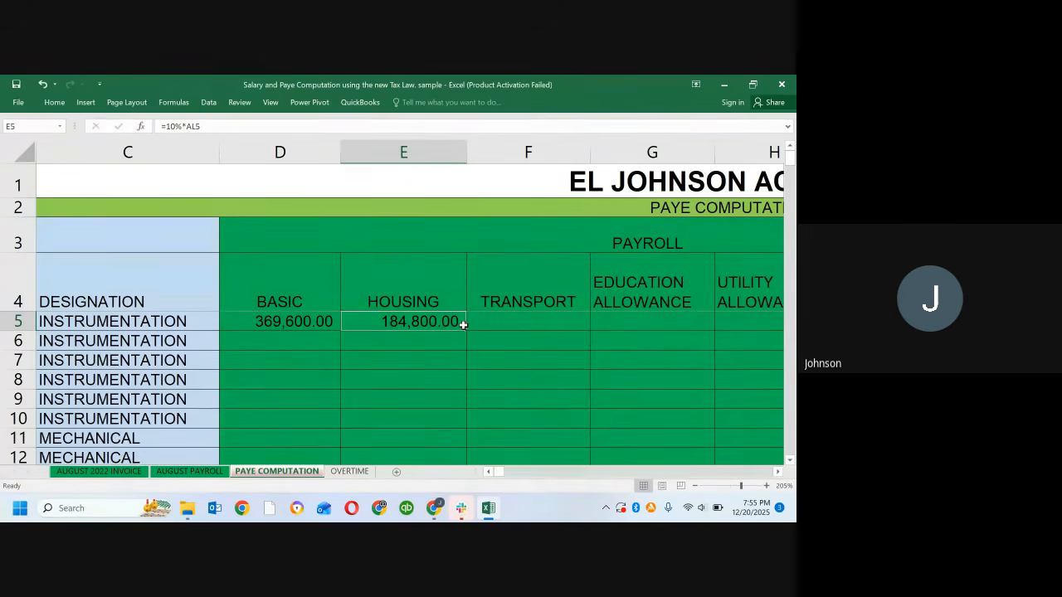
pyautogui.moveTo(465, 329); pyautogui.dragTo(514, 318)
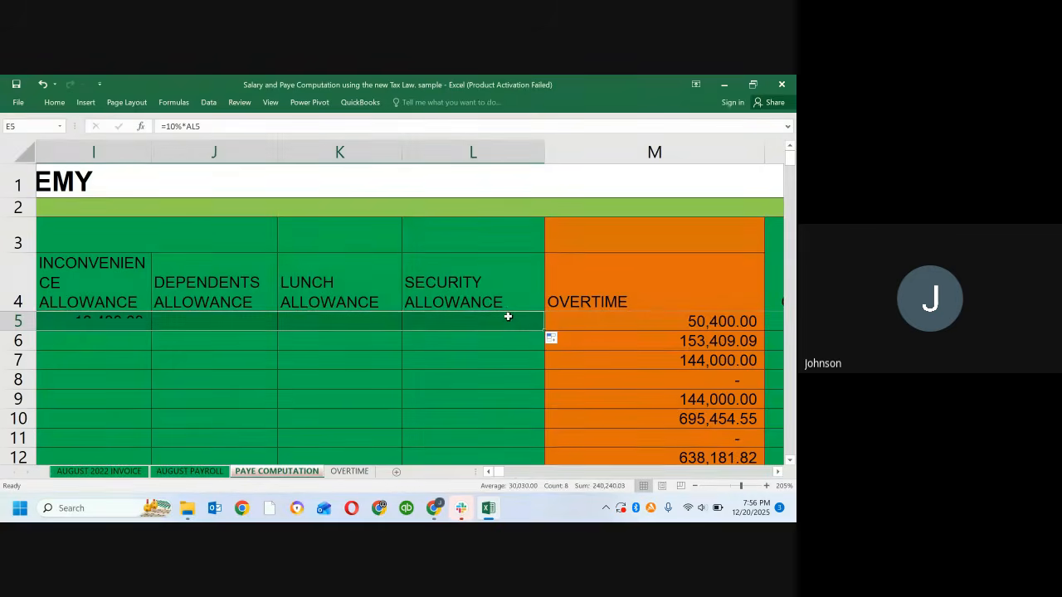
pyautogui.click(228, 374)
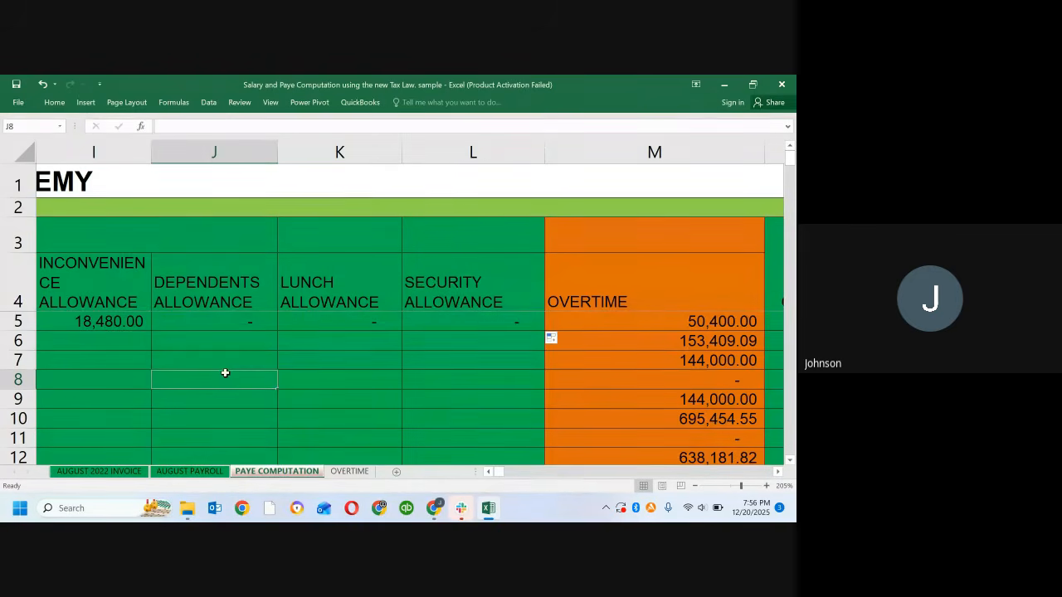
pyautogui.press('Left')
pyautogui.press('Left')
pyautogui.press('Left')
pyautogui.press('Left')
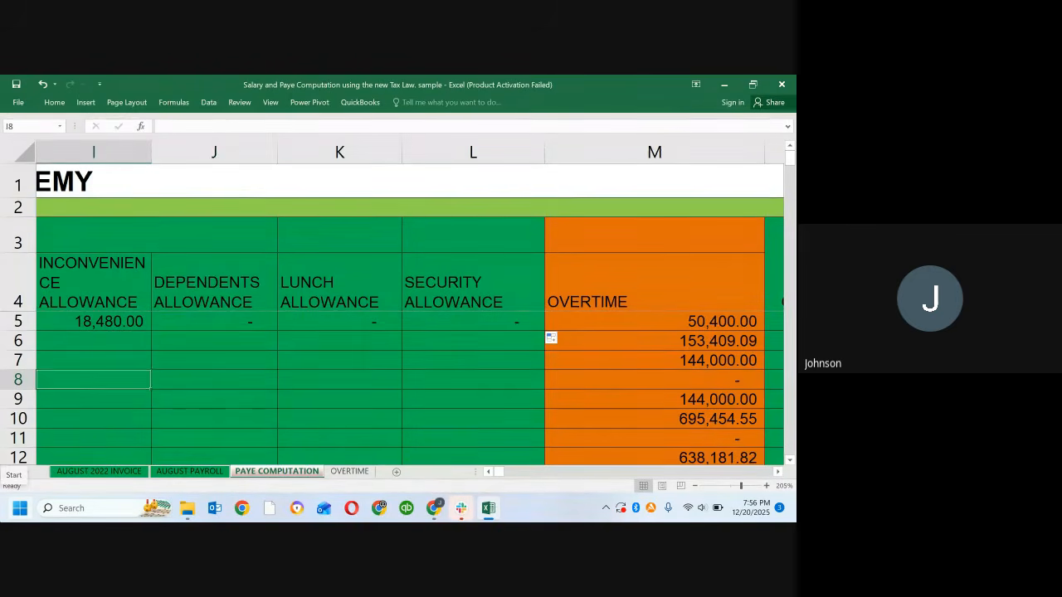
pyautogui.press('Left')
pyautogui.press('Left')
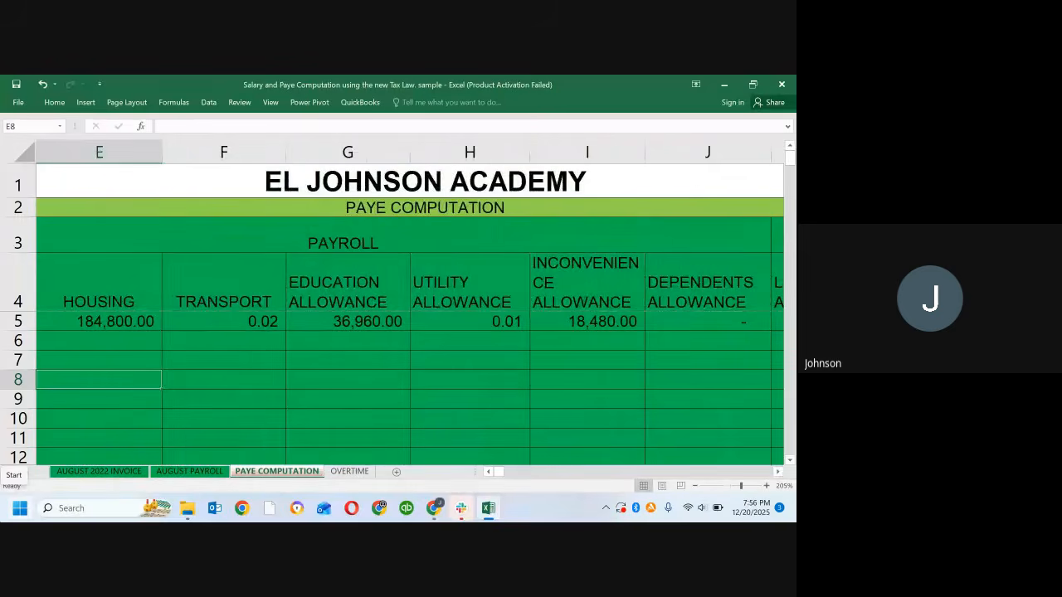
# Step: Compare the formulas in D5, E5 and F5 to examine how the annual gross reference changes when copied across
pyautogui.press('Up')
pyautogui.press('Up')
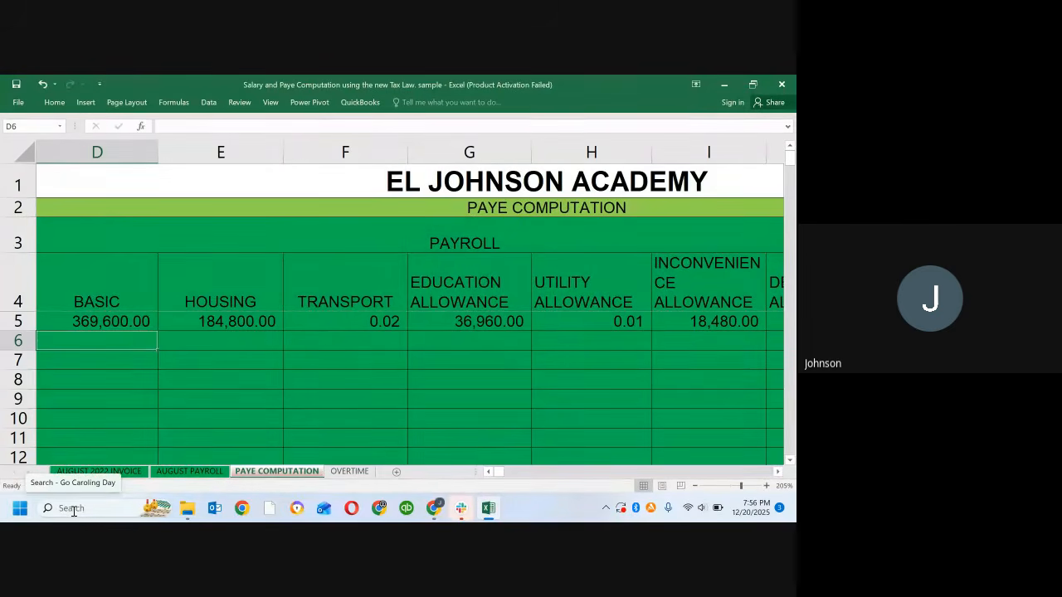
pyautogui.press('Up')
pyautogui.press('Down')
pyautogui.press('Up')
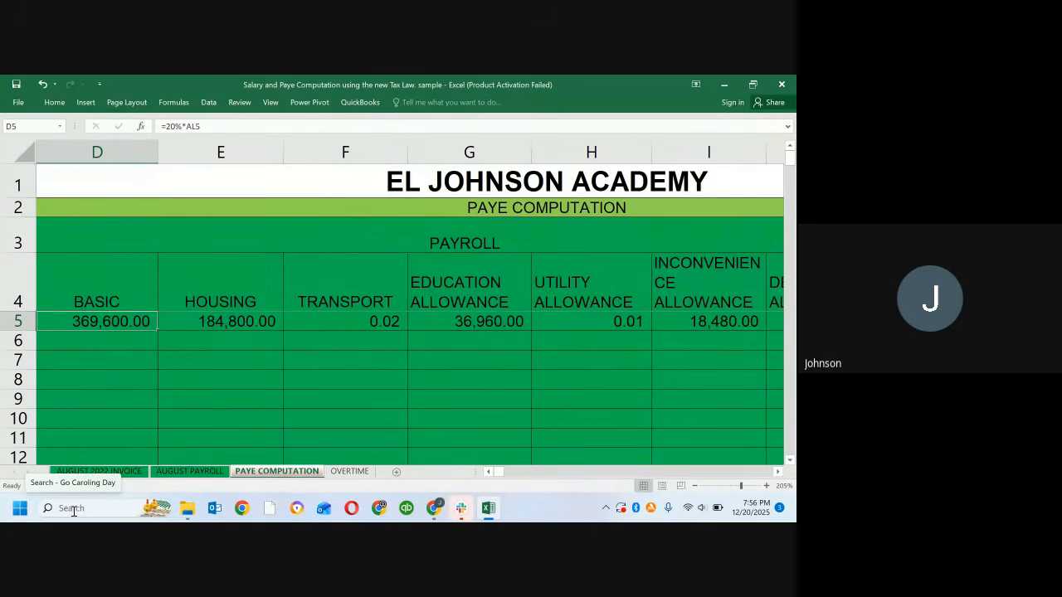
pyautogui.press('Right')
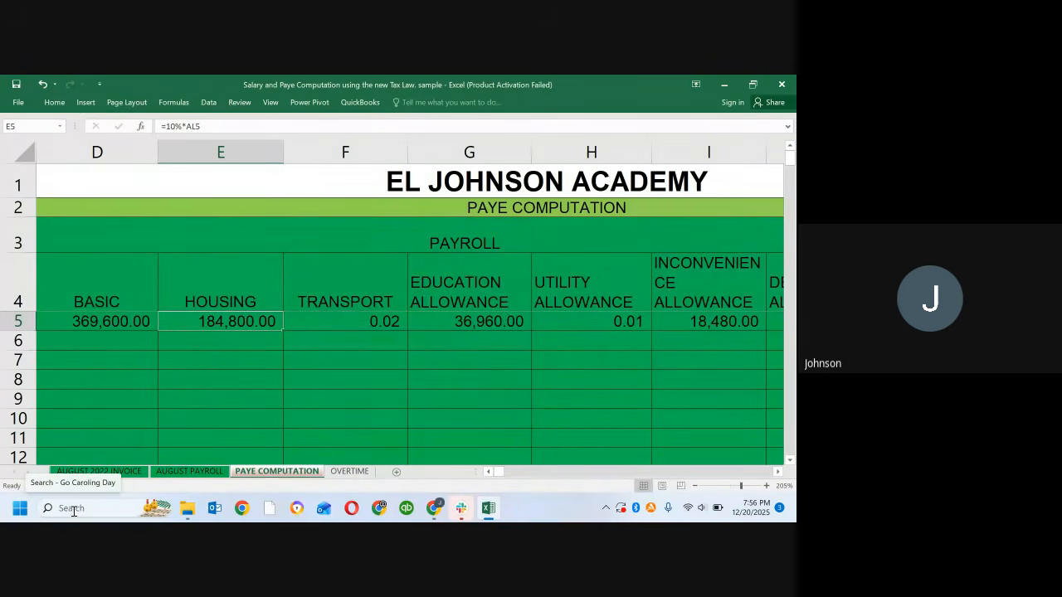
pyautogui.press('Right')
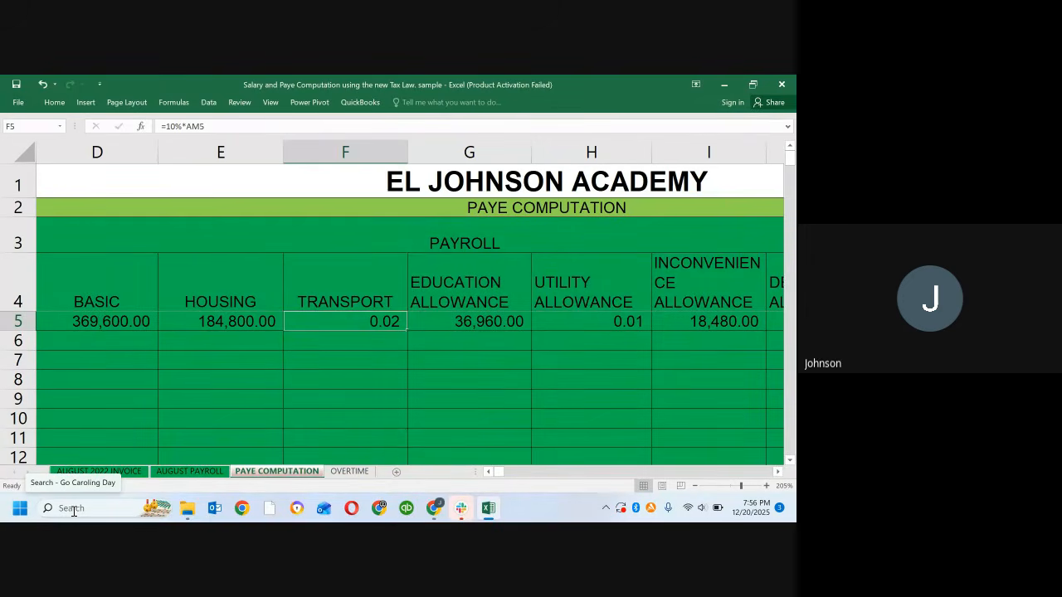
pyautogui.press('Left')
pyautogui.press('Right')
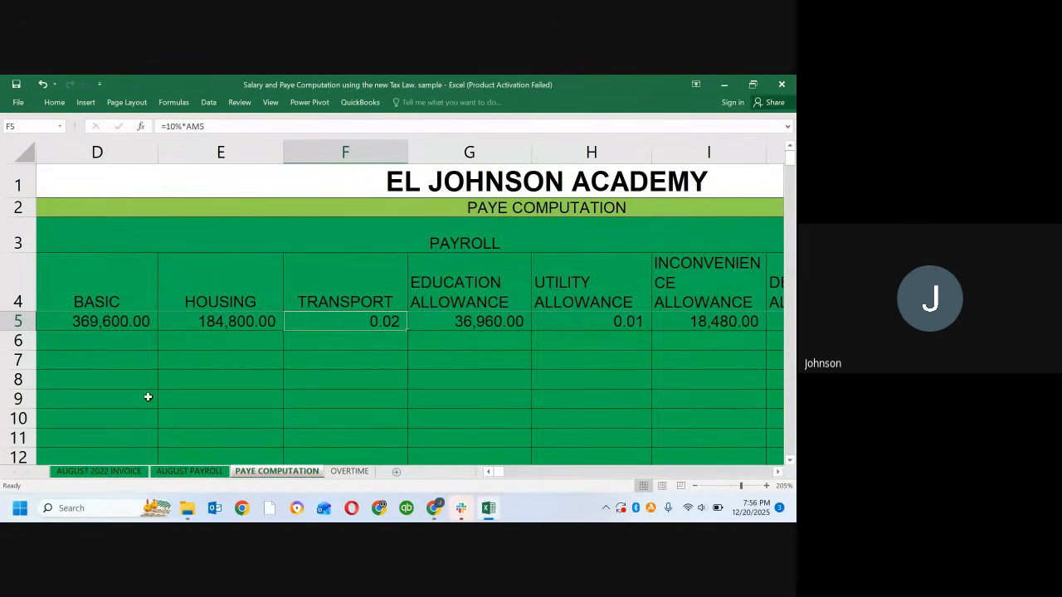
# Step: Make the annual gross reference in the E5 Housing formula absolute, so that it reads =10%*$AL$5
pyautogui.click(181, 325)
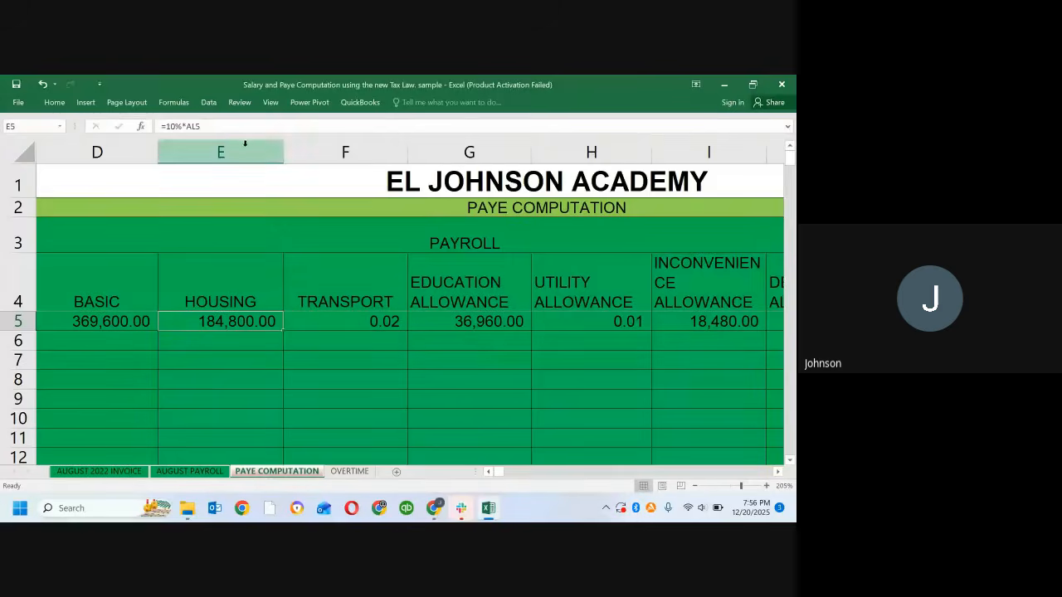
pyautogui.click(201, 127)
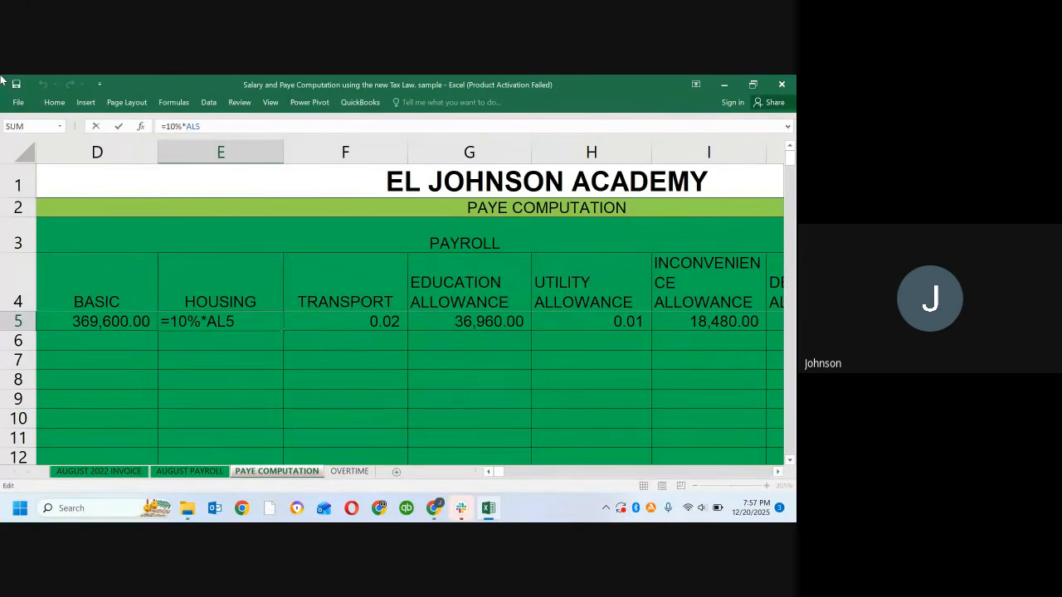
pyautogui.press('F4')
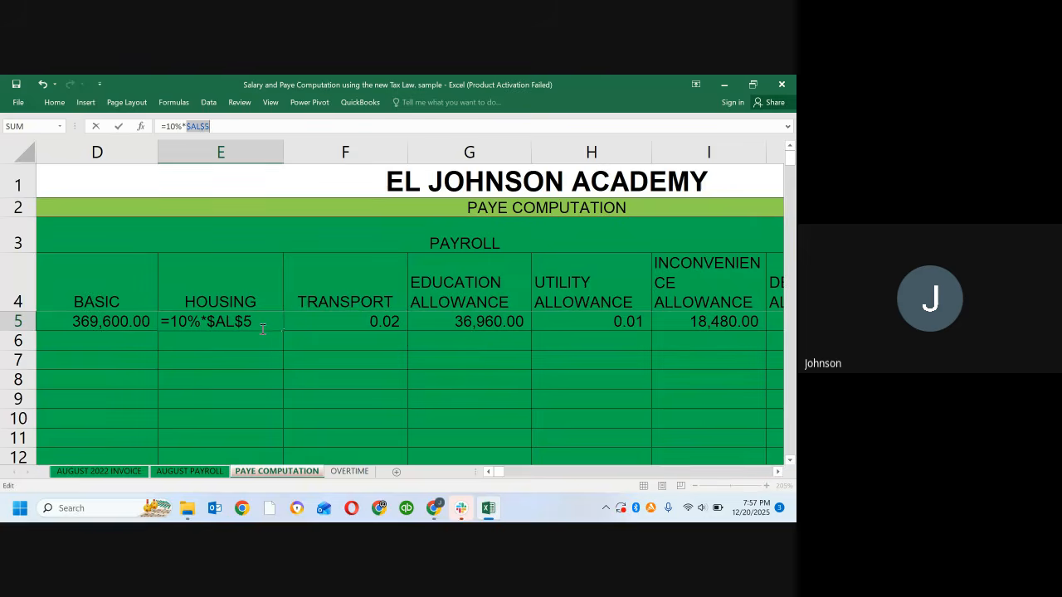
pyautogui.press('Return')
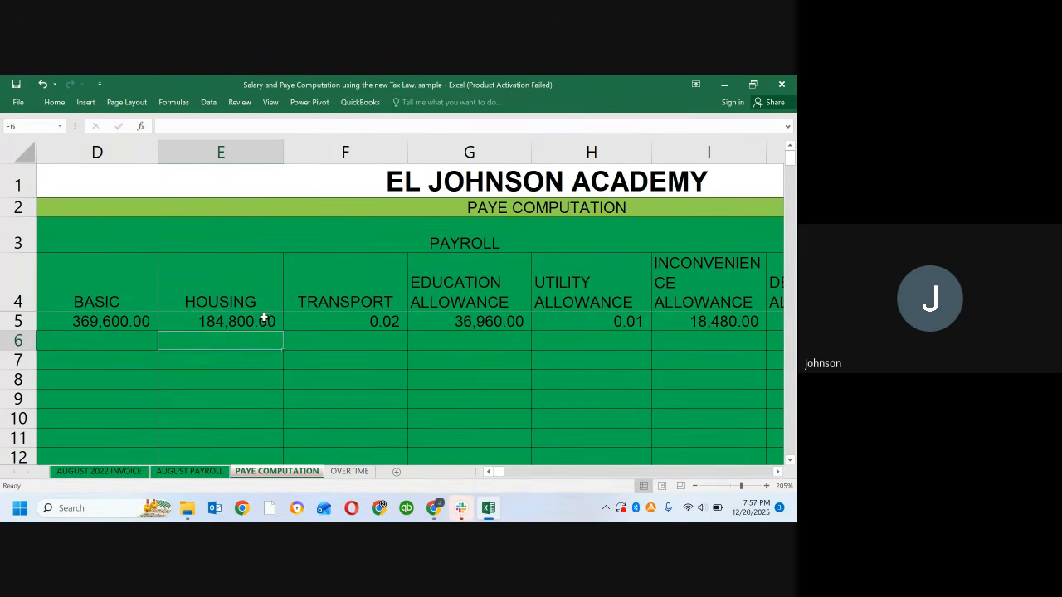
# Step: Fill the locked Housing formula from E5 across row 5 to the Security Allowance in L5
pyautogui.click(263, 321)
pyautogui.moveTo(284, 332); pyautogui.dragTo(658, 316)
pyautogui.click(574, 363)
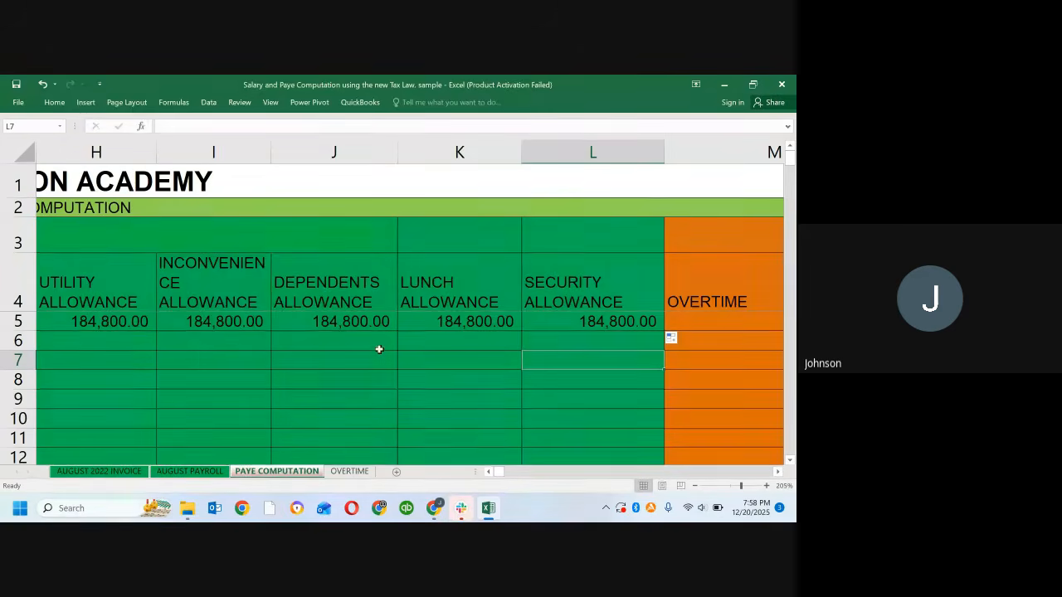
# Step: Inspect the copied allowance formulas in row 5, going from the Inconvenience Allowance in I5 back to Housing in E5
pyautogui.click(215, 319)
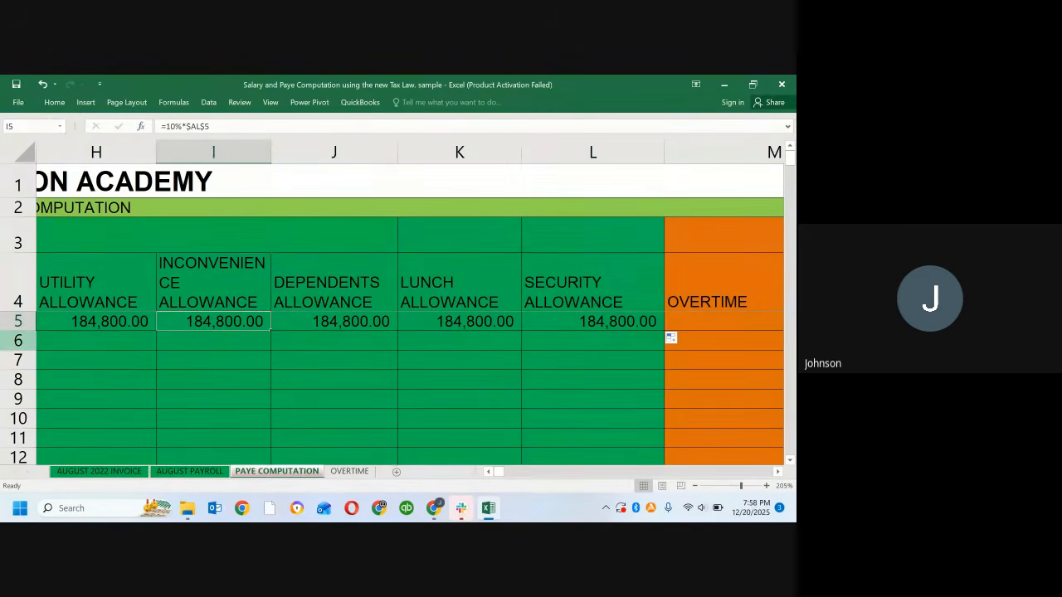
pyautogui.press('Left')
pyautogui.press('Left')
pyautogui.press('Left')
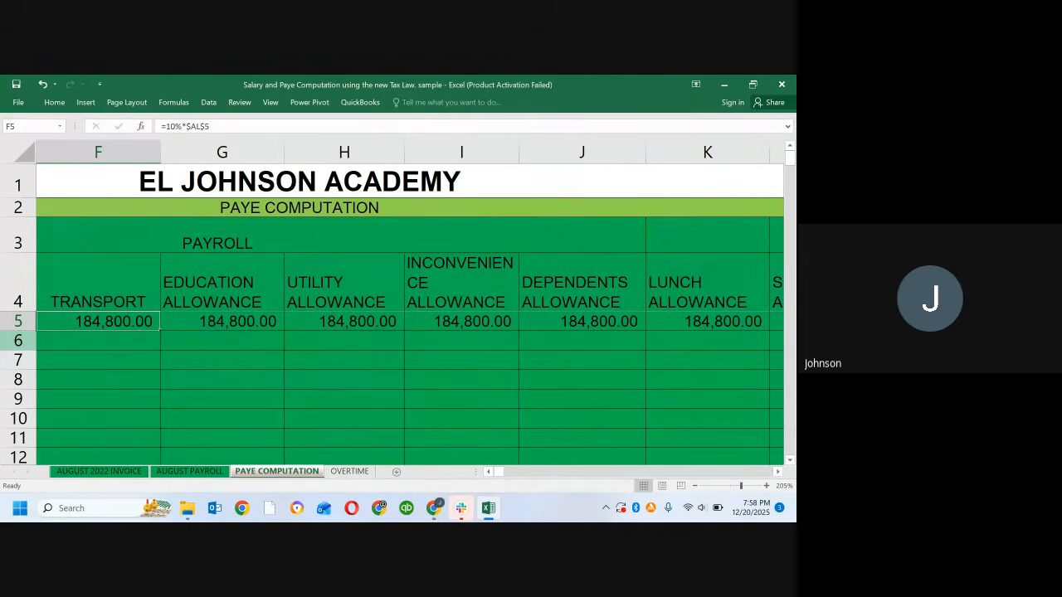
pyautogui.press('Left')
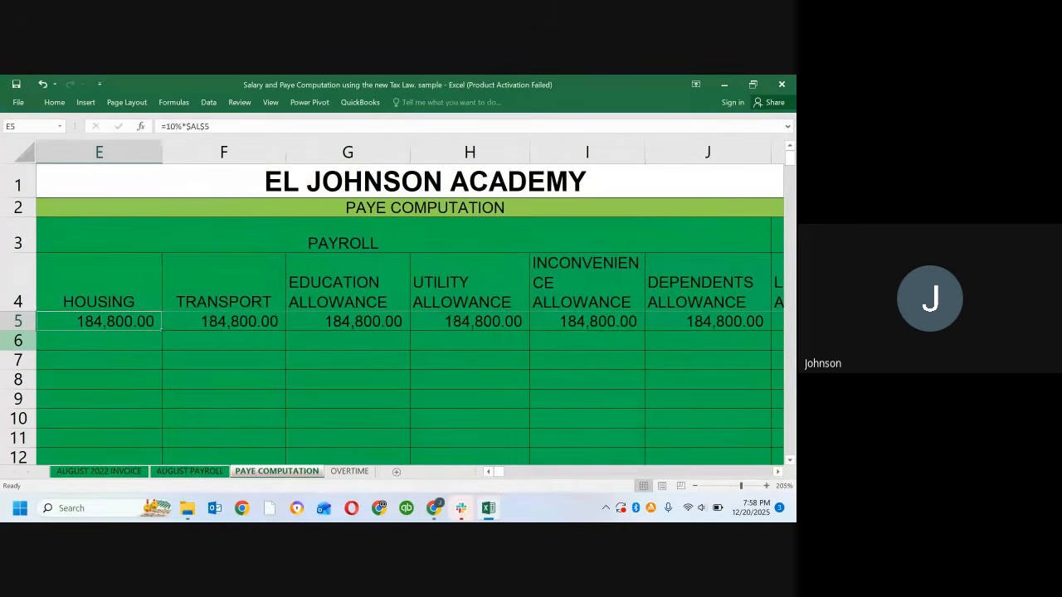
pyautogui.press('Right')
pyautogui.press('Left')
pyautogui.press('Left')
pyautogui.press('Left')
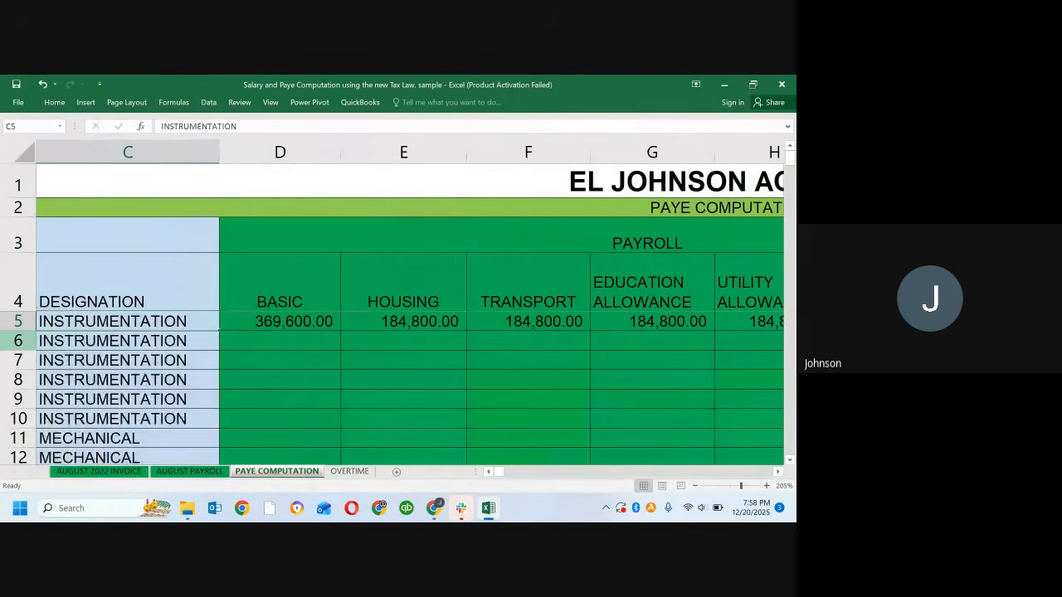
pyautogui.press('Right')
pyautogui.press('Right')
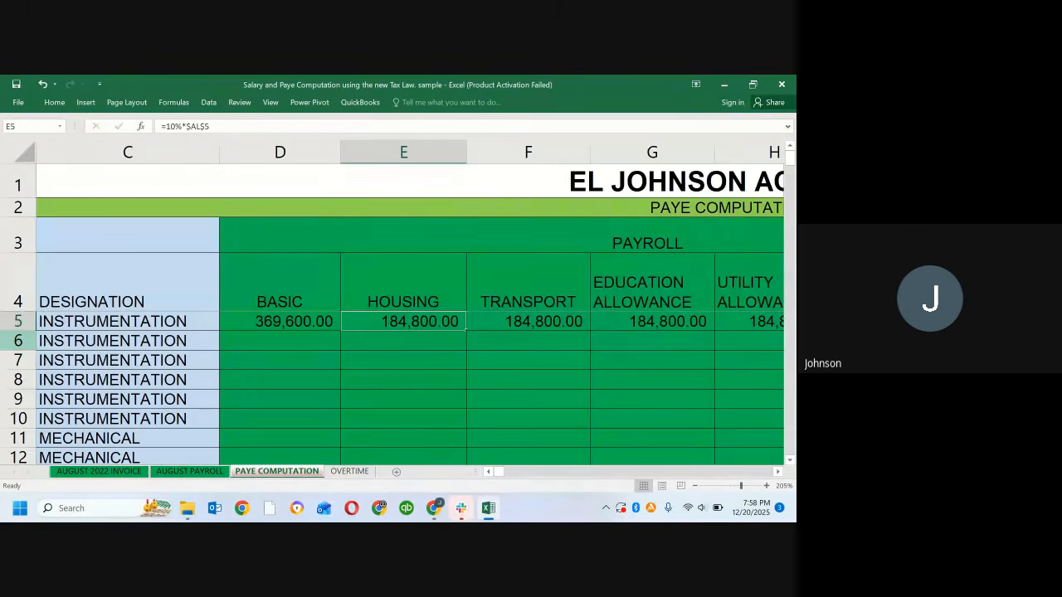
# Step: Review the first employee's row from the serial number to the Education Allowance, comparing the Basic formula in D5 with the allowance formulas
pyautogui.press('Left')
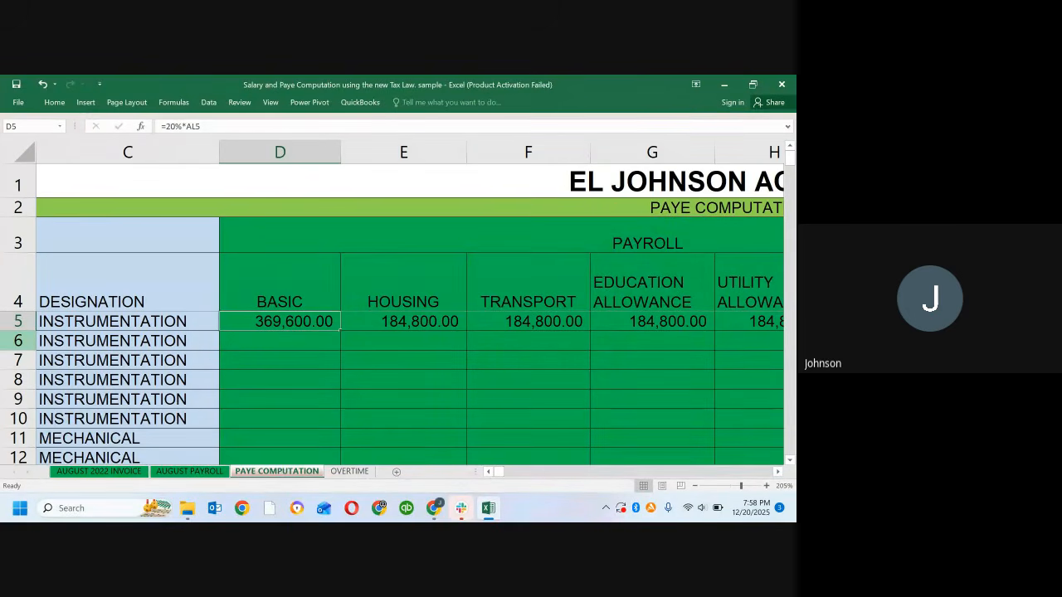
pyautogui.press('Left')
pyautogui.press('Left')
pyautogui.press('Left')
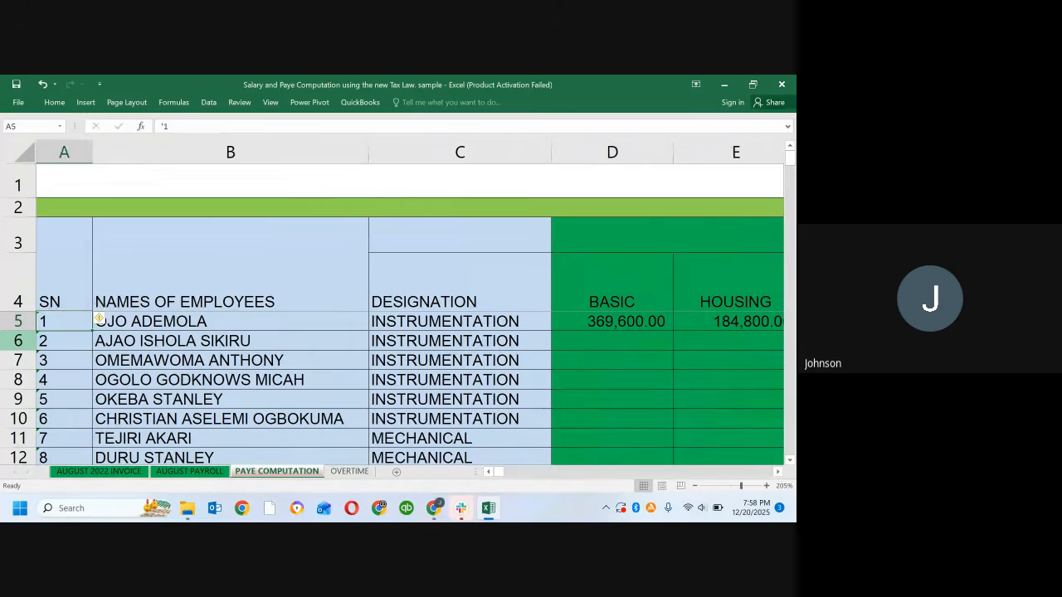
pyautogui.press('Right')
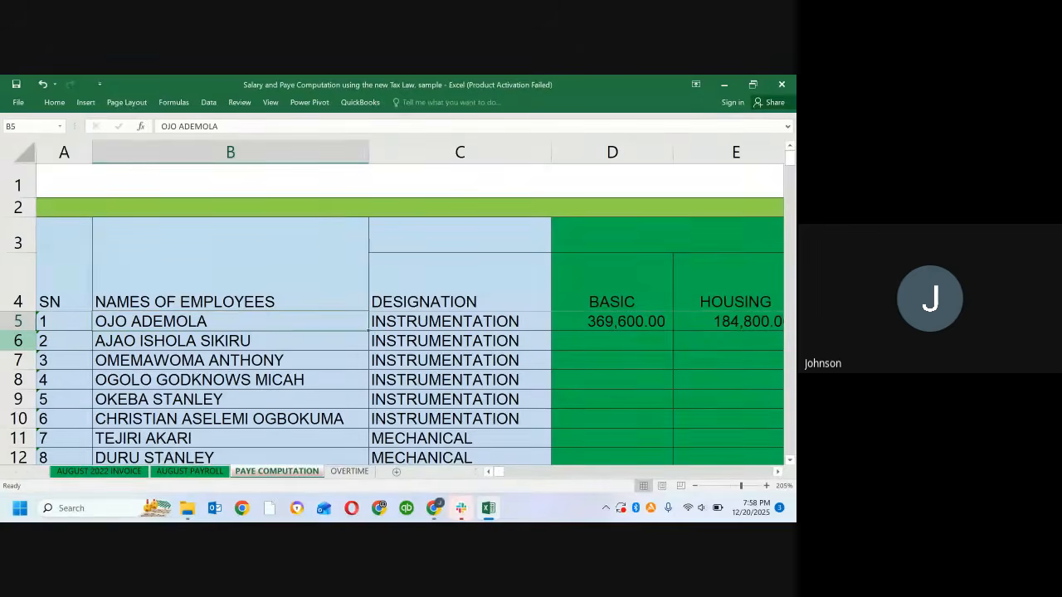
pyautogui.press('Right')
pyautogui.press('Right')
pyautogui.press('Right')
pyautogui.press('Right')
pyautogui.press('Right')
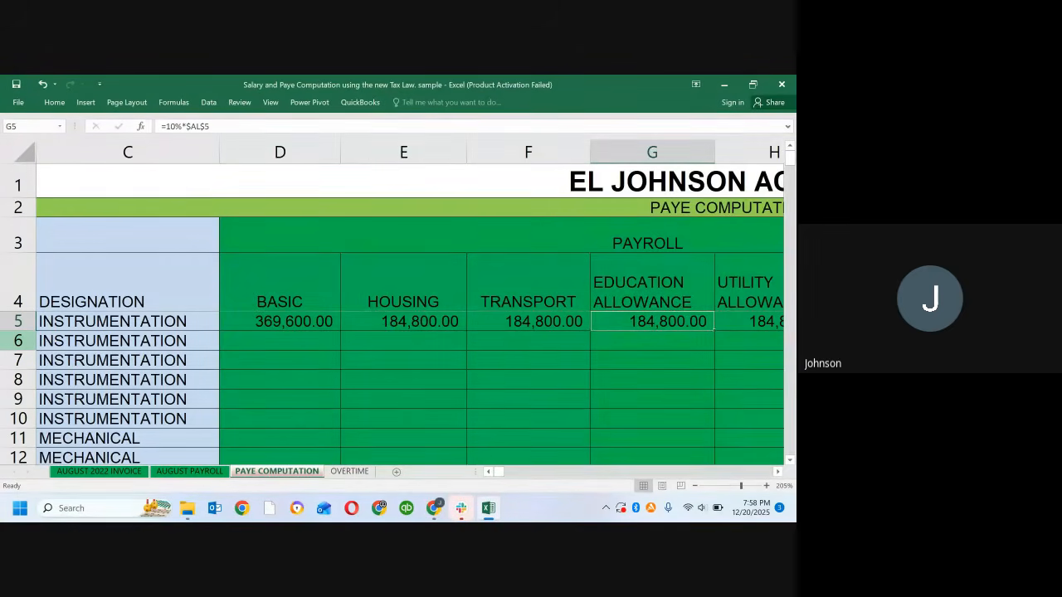
pyautogui.press('Left')
pyautogui.press('Left')
pyautogui.press('Left')
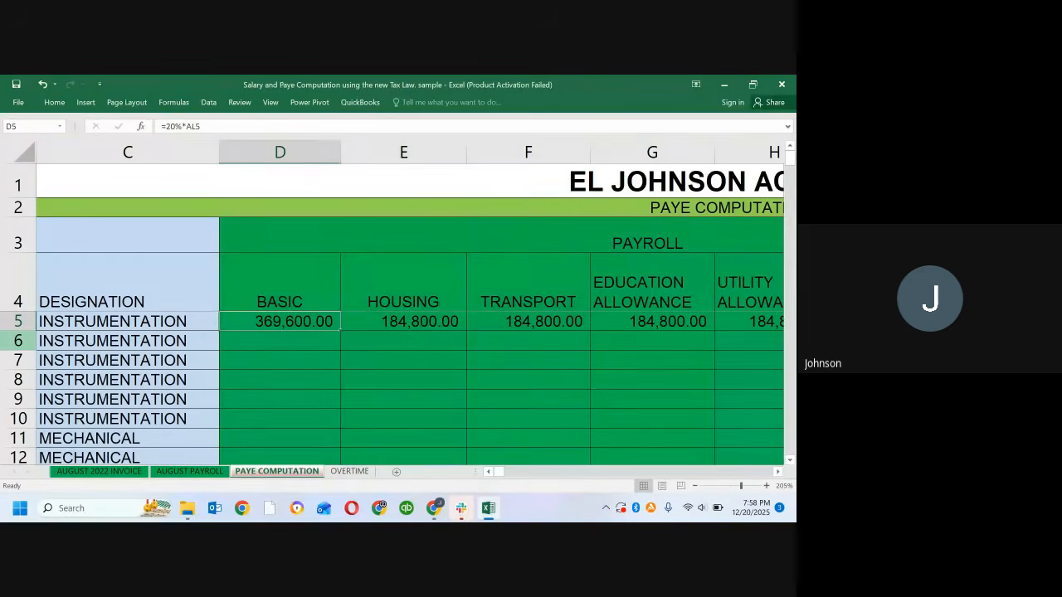
pyautogui.press('Right')
pyautogui.press('Right')
pyautogui.press('Right')
pyautogui.press('Left')
pyautogui.press('Left')
pyautogui.press('Left')
pyautogui.hotkey('shift', 'Right')
pyautogui.hotkey('shift', 'Right')
pyautogui.hotkey('shift', 'Right')
pyautogui.hotkey('shift', 'Right')
pyautogui.hotkey('shift', 'Right')
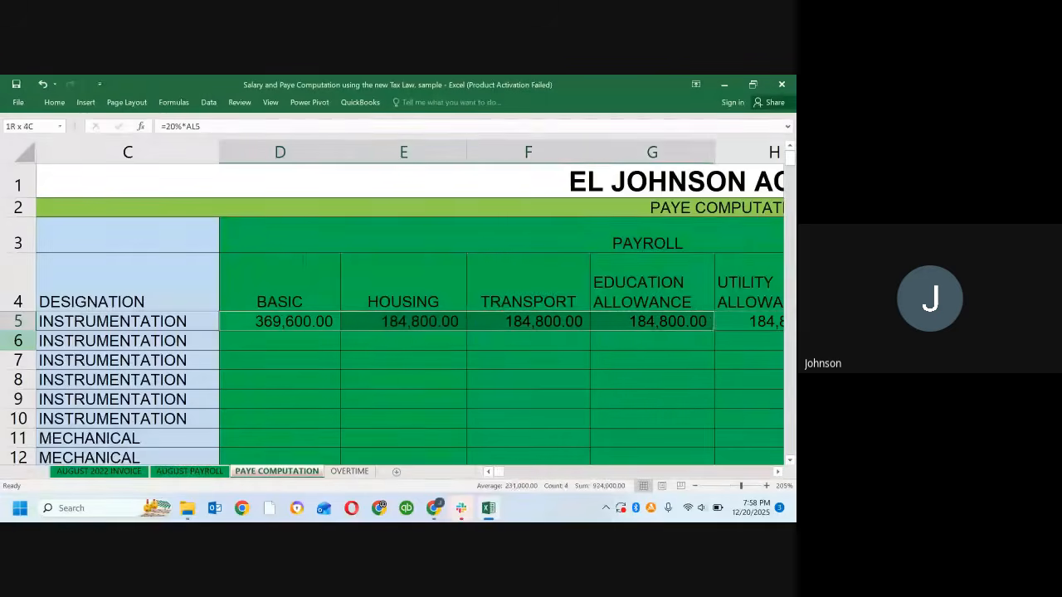
pyautogui.hotkey('shift', 'Right')
pyautogui.hotkey('shift', 'Right')
pyautogui.hotkey('shift', 'Right')
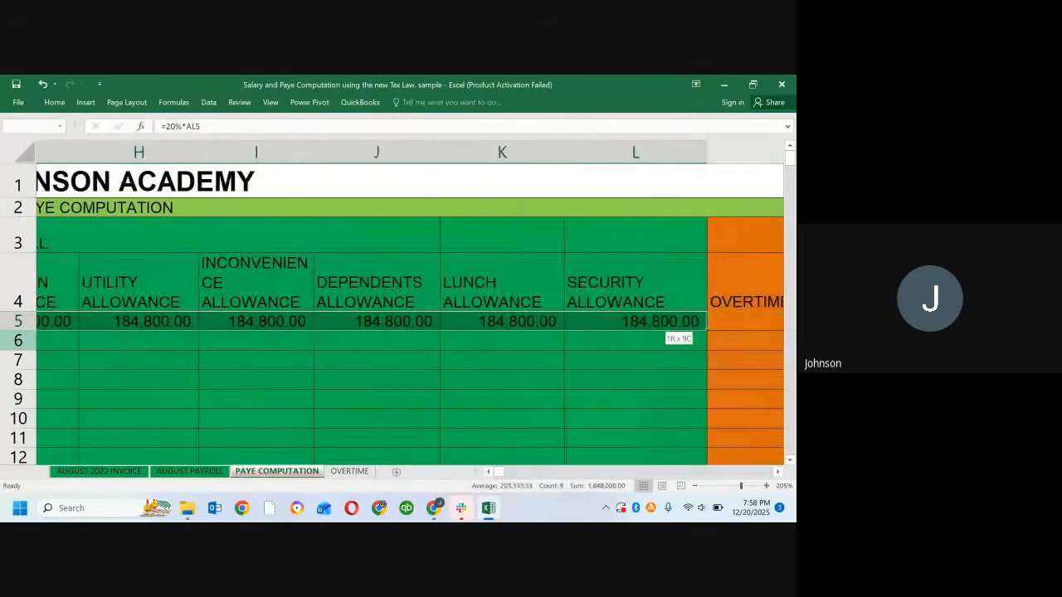
pyautogui.hotkey('shift', 'Left')
pyautogui.hotkey('shift', 'Right')
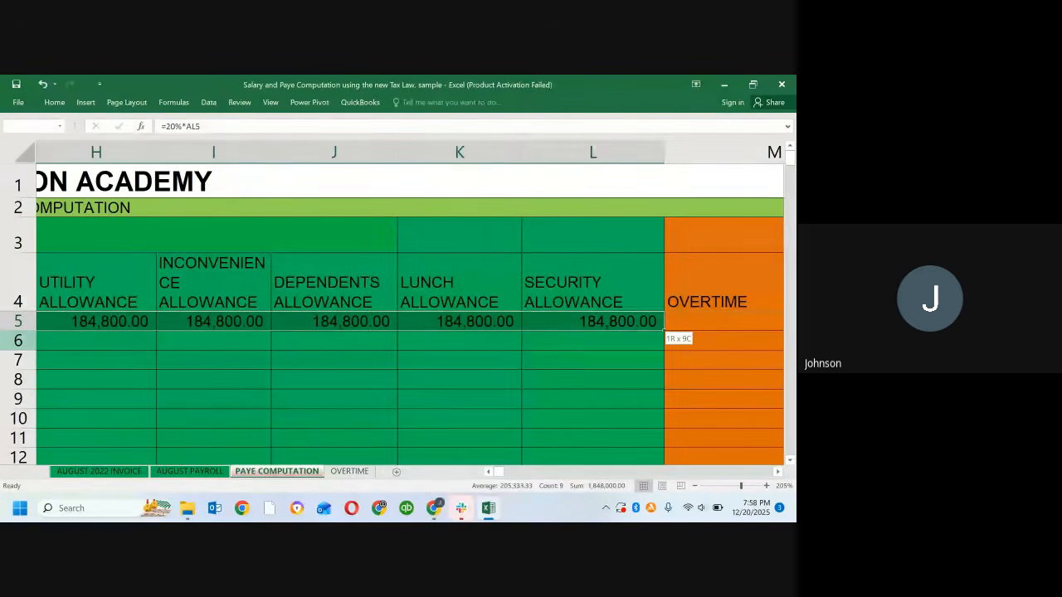
pyautogui.keyDown('shift'); pyautogui.click(18, 341); pyautogui.keyUp('shift')
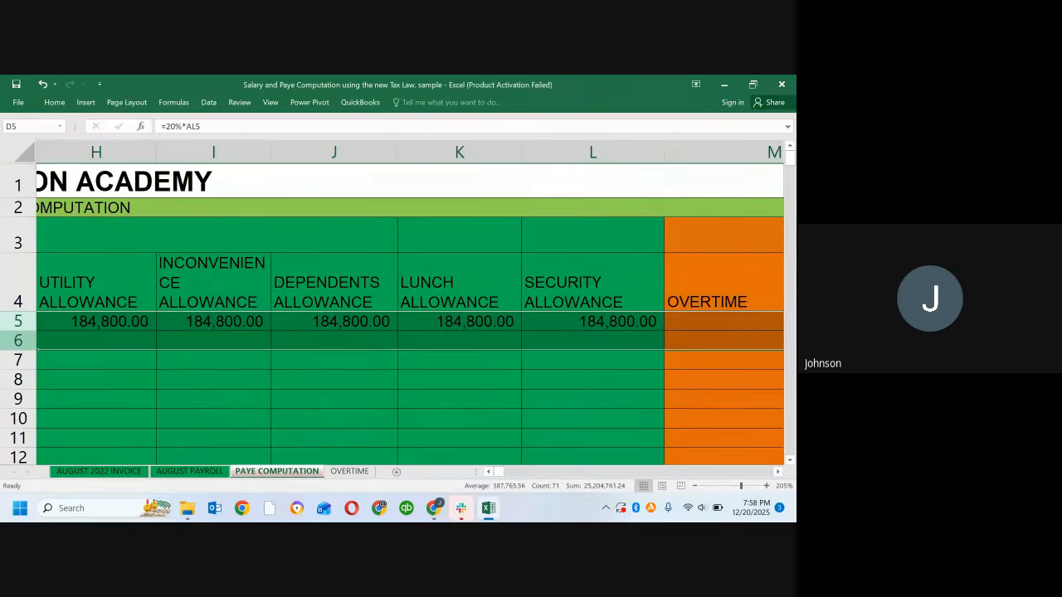
pyautogui.press('Left')
pyautogui.press('Right')
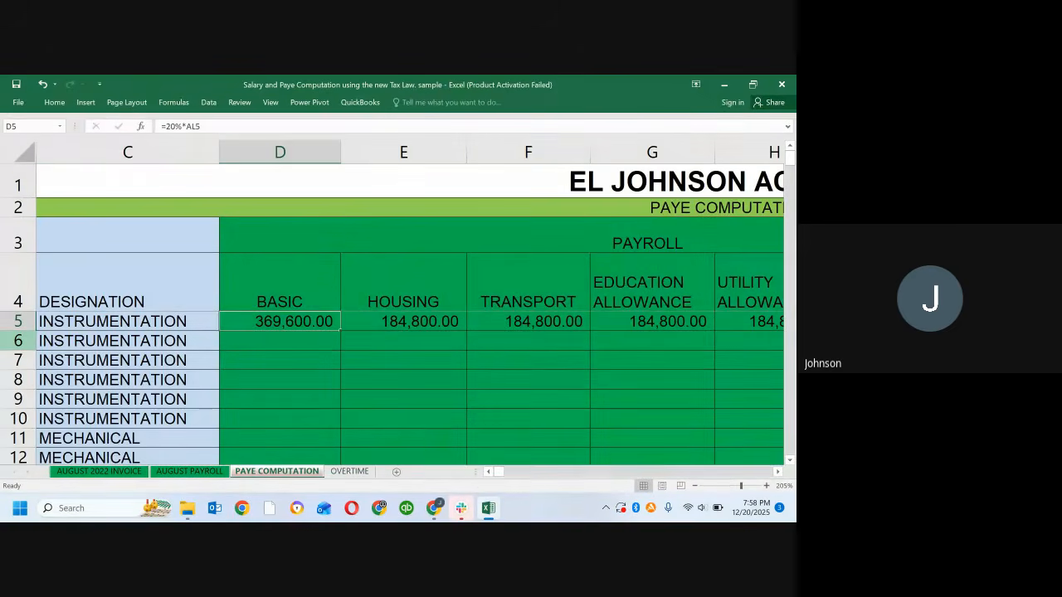
# Step: Fill the salary component formulas in D5:L5, from Basic to Security Allowance, down through row 112
pyautogui.hotkey('shift', 'Right')
pyautogui.hotkey('shift', 'Right')
pyautogui.hotkey('shift', 'Right')
pyautogui.hotkey('shift', 'Right')
pyautogui.hotkey('shift', 'Right')
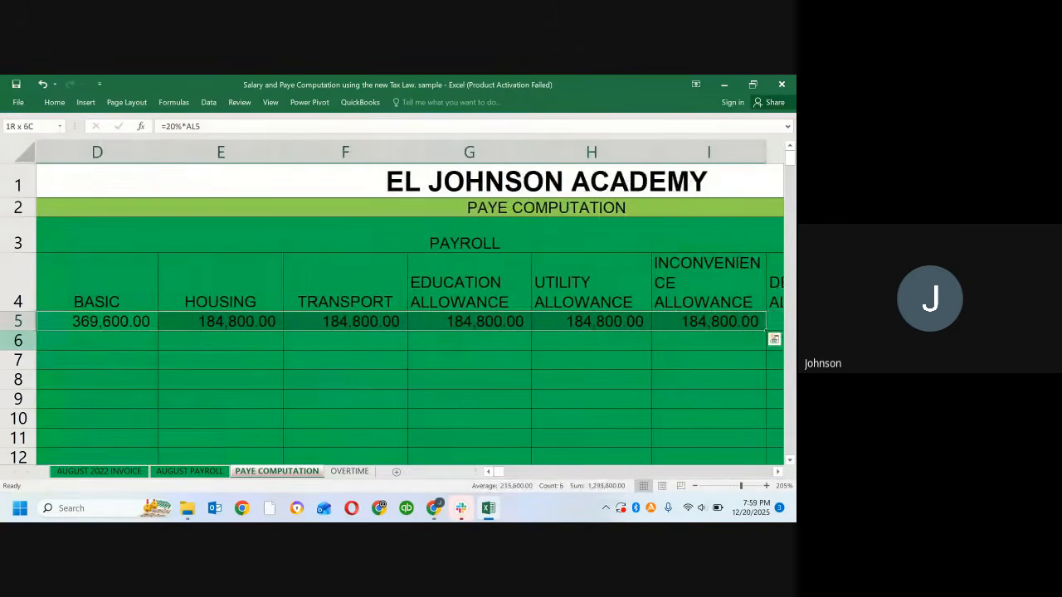
pyautogui.hotkey('shift', 'Right')
pyautogui.hotkey('shift', 'Right')
pyautogui.hotkey('shift', 'Right')
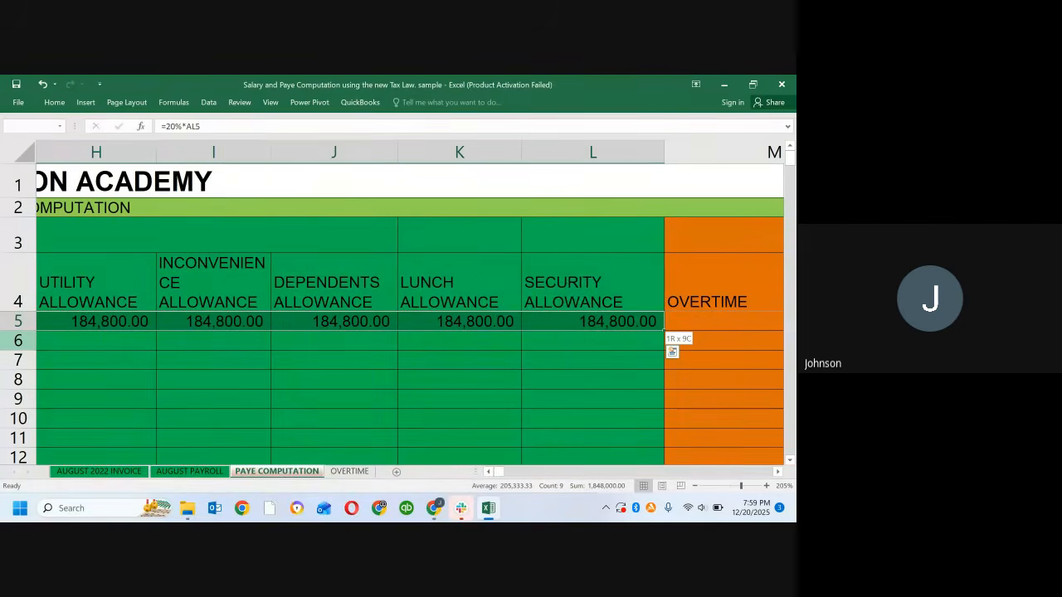
pyautogui.hotkey('shift', 'Left')
pyautogui.hotkey('shift', 'Right')
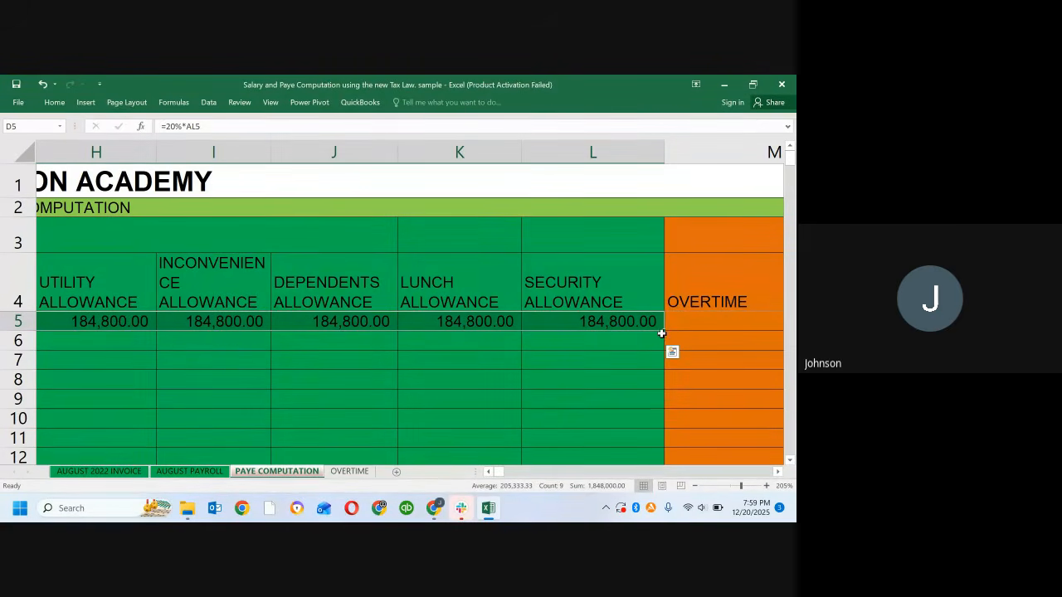
pyautogui.moveTo(662, 332); pyautogui.dragTo(602, 429)
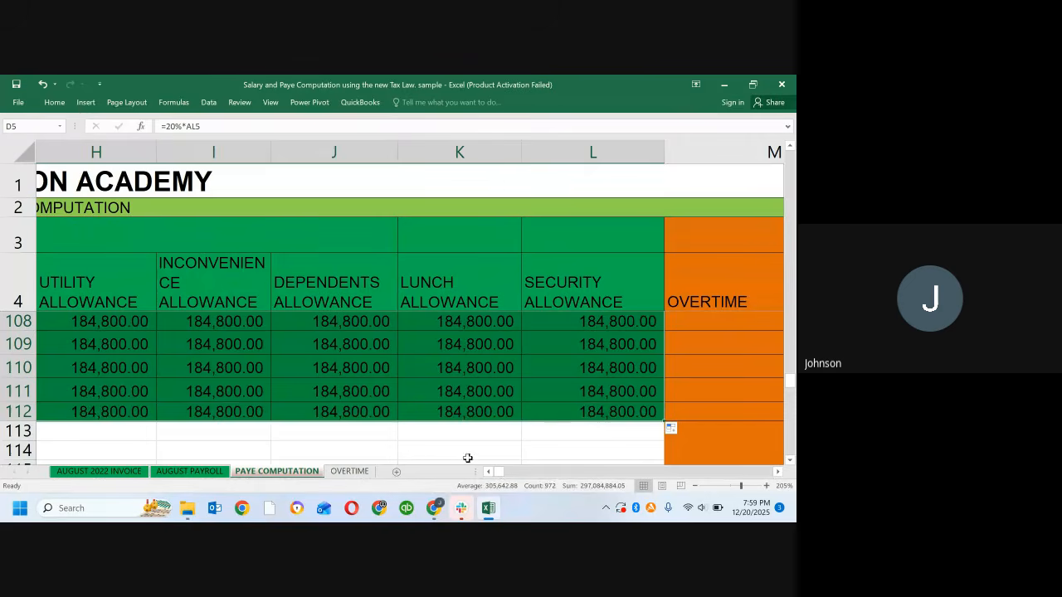
# Step: Inspect the filled Lunch Allowance formulas in column K from the last filled row up to the column heading
pyautogui.click(426, 452)
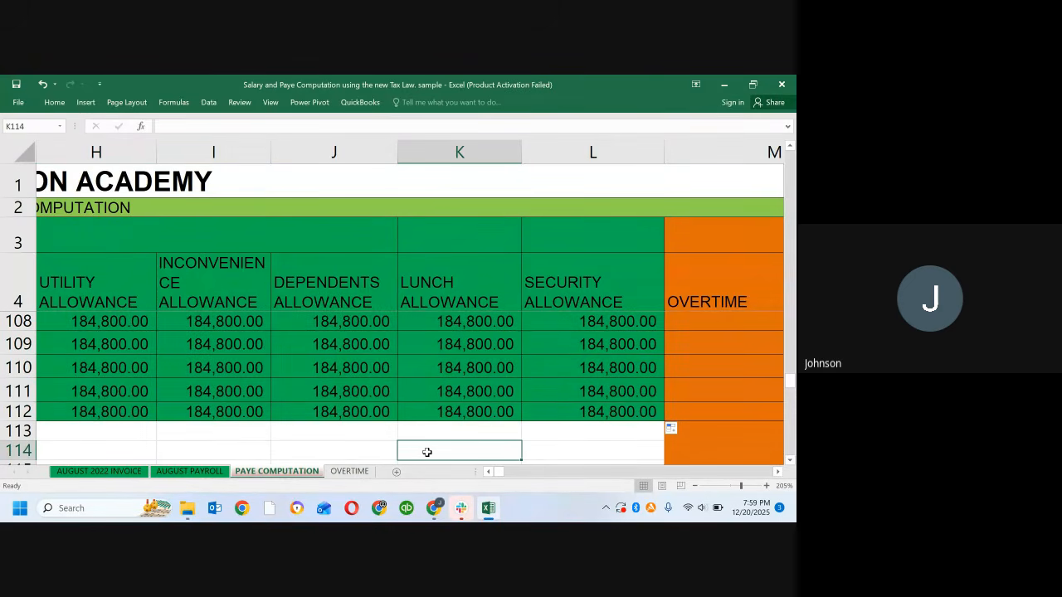
pyautogui.press('Up')
pyautogui.press('Up')
pyautogui.press('Up')
pyautogui.press('Up')
pyautogui.press('Up')
pyautogui.press('Up')
pyautogui.press('Up')
pyautogui.press('Up')
pyautogui.press('Up')
pyautogui.press('Up')
pyautogui.press('Up')
pyautogui.press('Up')
pyautogui.press('Up')
pyautogui.press('Up')
pyautogui.press('Up')
pyautogui.press('Up')
pyautogui.press('Up')
pyautogui.press('Up')
pyautogui.press('Up')
pyautogui.press('Up')
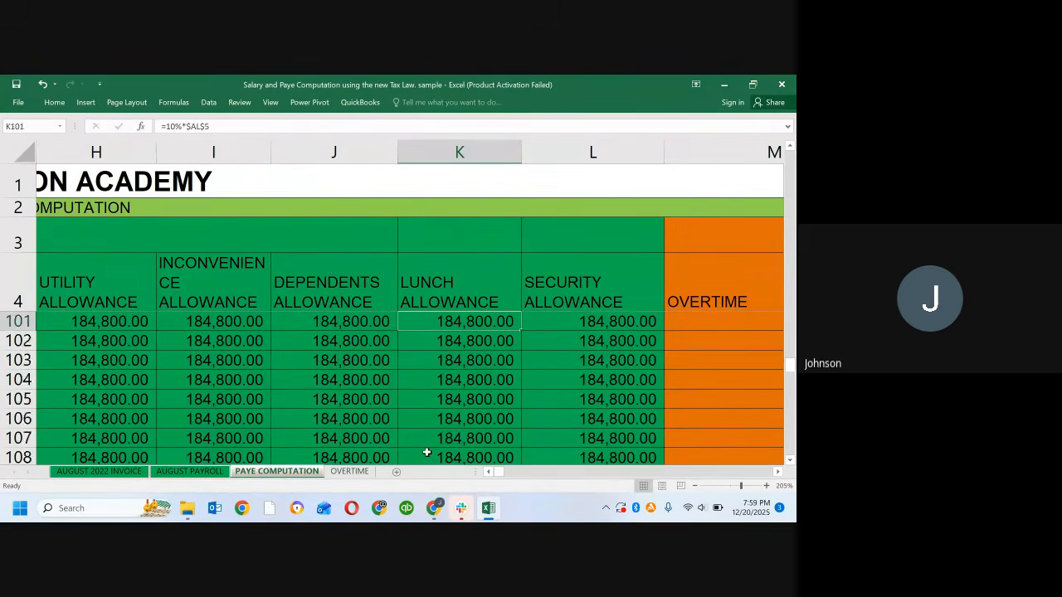
pyautogui.press('Up')
pyautogui.press('Up')
pyautogui.press('Up')
pyautogui.press('Up')
pyautogui.press('Up')
pyautogui.press('Up')
pyautogui.press('Up')
pyautogui.press('Up')
pyautogui.press('Up')
pyautogui.press('Up')
pyautogui.press('Up')
pyautogui.press('Up')
pyautogui.press('Up')
pyautogui.press('Up')
pyautogui.press('Up')
pyautogui.press('Up')
pyautogui.press('Up')
pyautogui.press('Up')
pyautogui.press('Up')
pyautogui.press('Up')
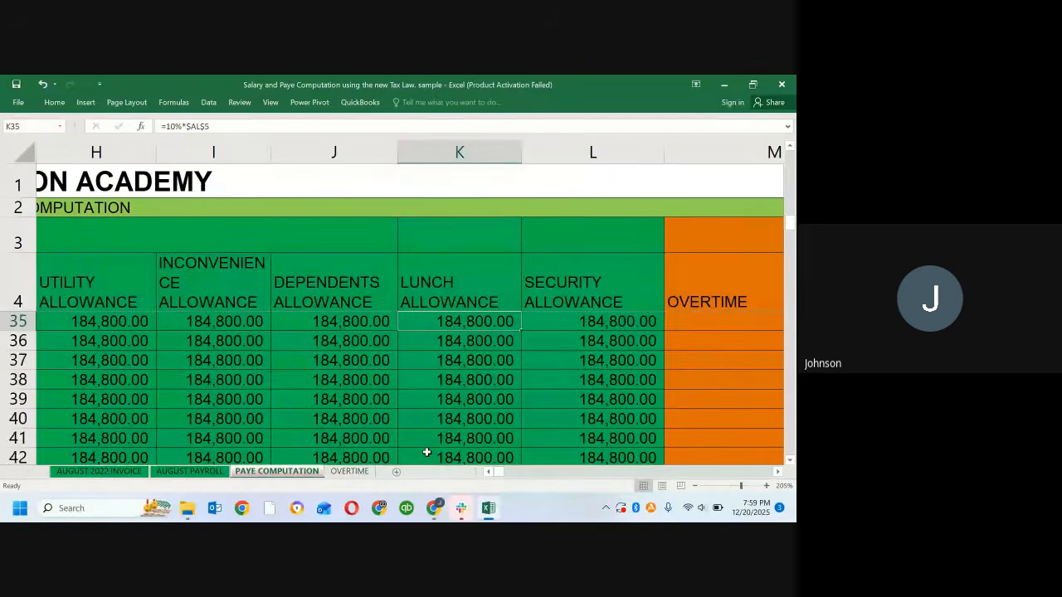
pyautogui.hotkey('ctrl', 'Home')
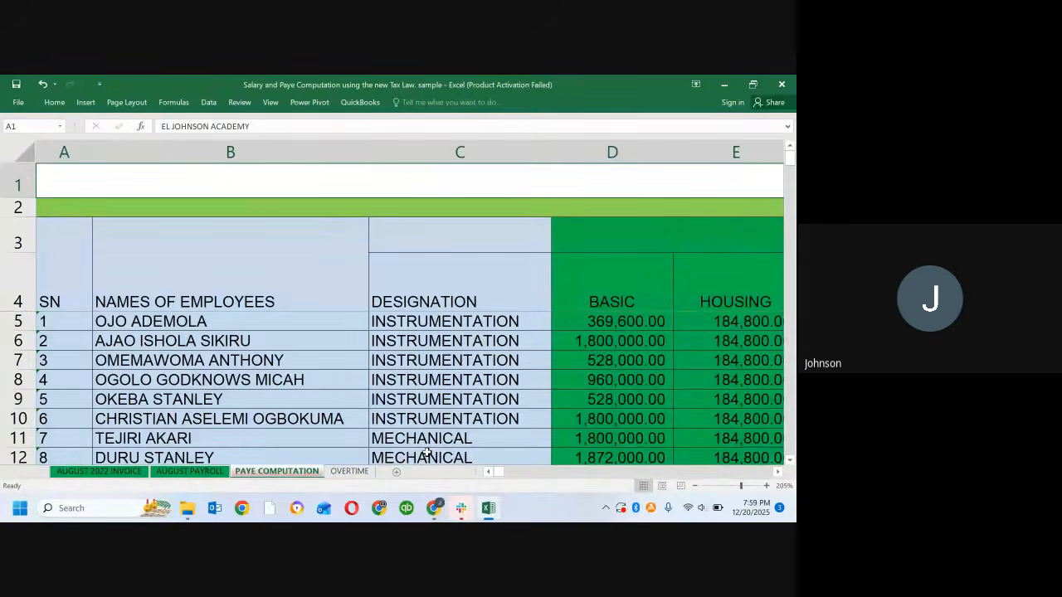
pyautogui.press('Down')
pyautogui.press('Down')
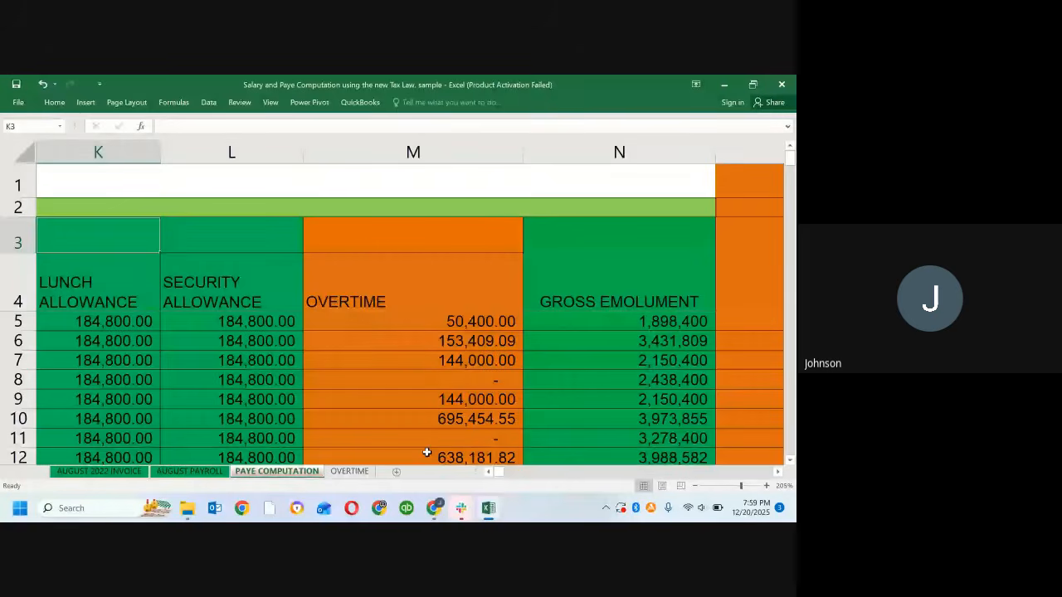
# Step: Inspect the row 5 allowance formulas from the Lunch Allowance in K5 back to Housing in E5
pyautogui.press('Down')
pyautogui.press('Down')
pyautogui.press('Left')
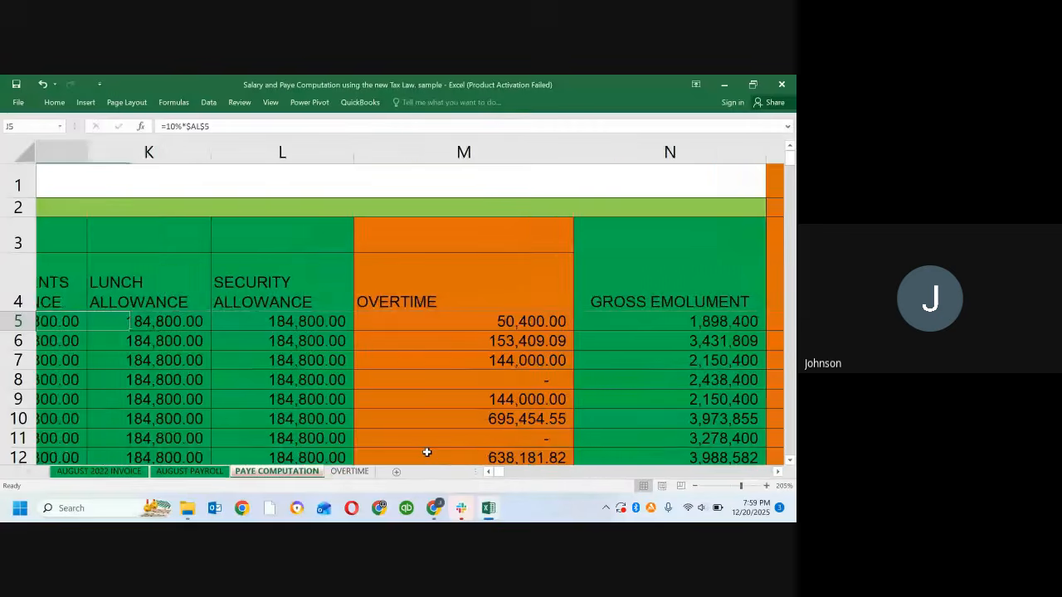
pyautogui.press('Left')
pyautogui.press('Left')
pyautogui.press('Left')
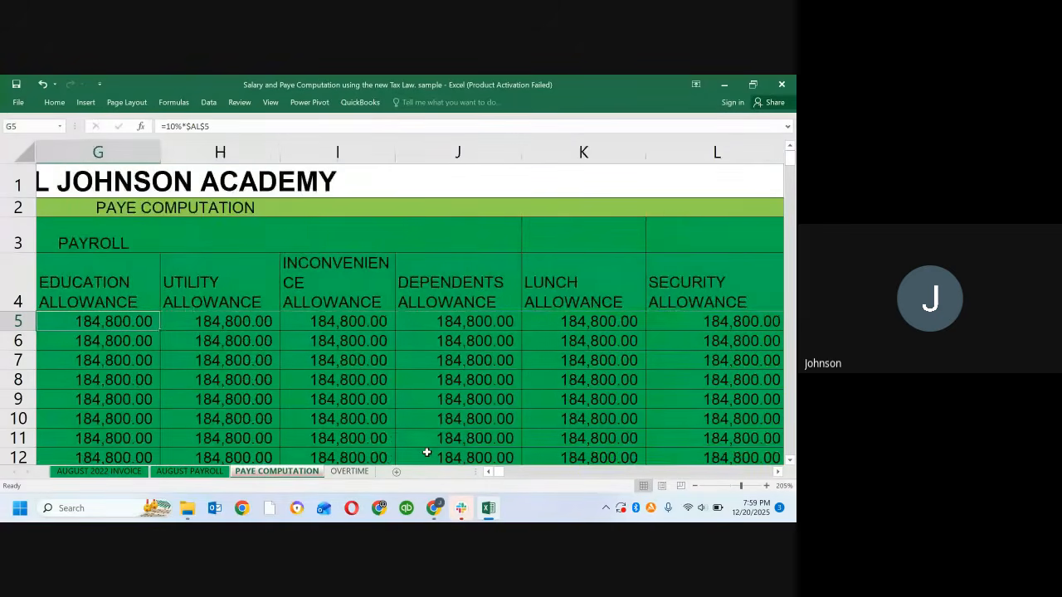
pyautogui.press('Left')
pyautogui.press('Left')
# Step: Compare the filled Basic amounts with the Housing, Transport and other allowance amounts and formulas from row 12 up to the first employee
pyautogui.click(427, 452)
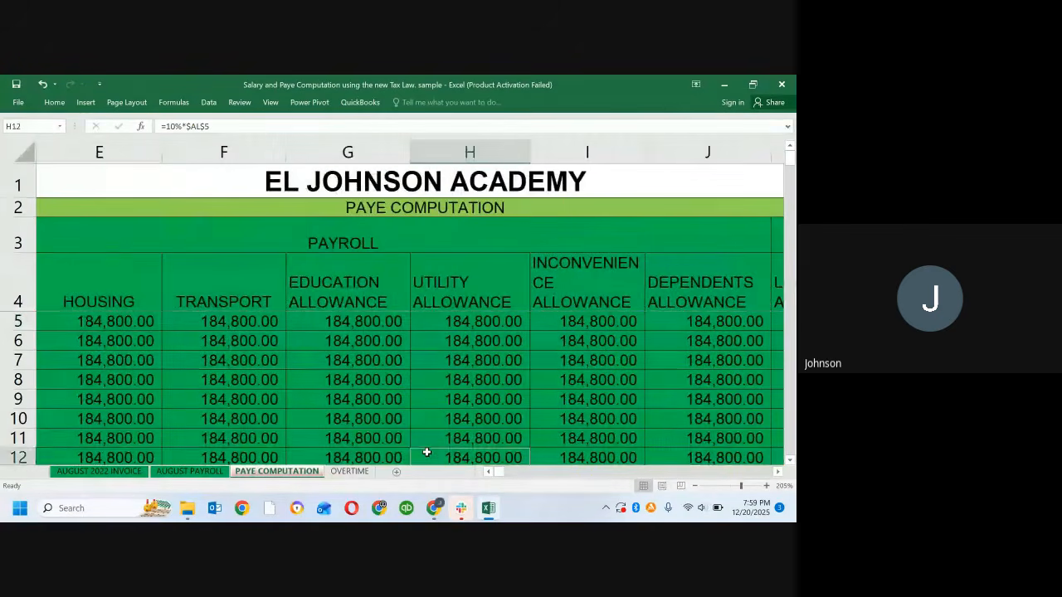
pyautogui.press('Left')
pyautogui.press('Left')
pyautogui.press('Left')
pyautogui.press('Left')
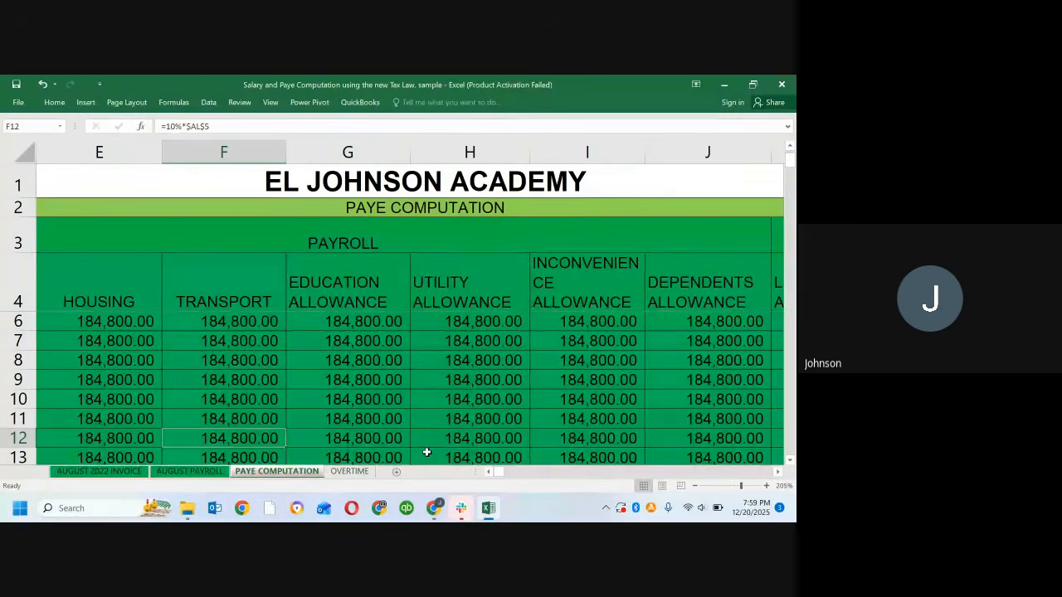
pyautogui.press('Left')
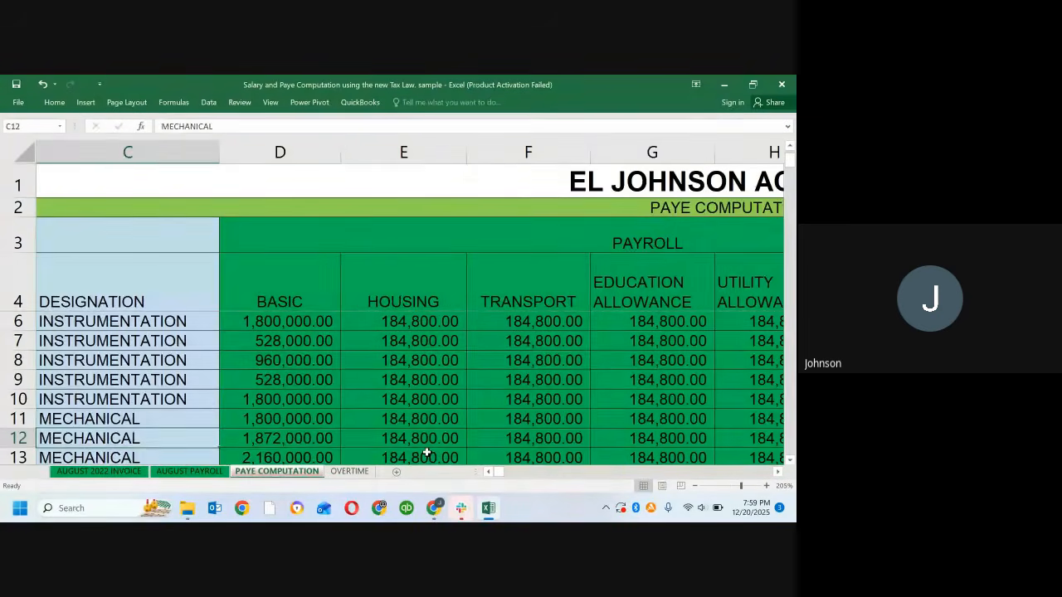
pyautogui.press('Right')
pyautogui.press('Right')
pyautogui.press('Right')
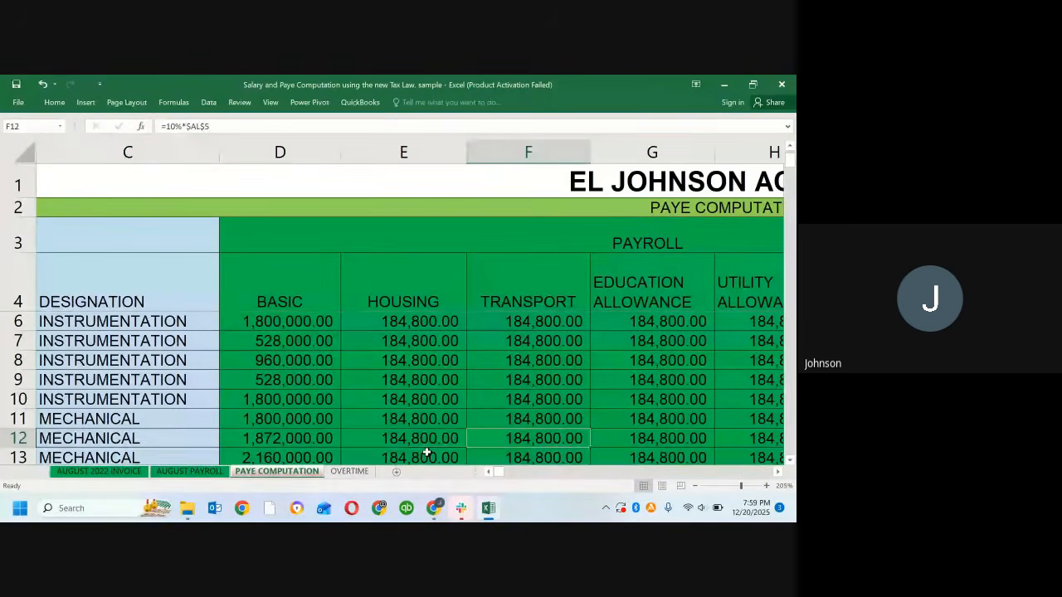
pyautogui.press('Up')
pyautogui.press('Up')
pyautogui.press('Up')
pyautogui.press('Up')
pyautogui.press('Up')
pyautogui.press('Up')
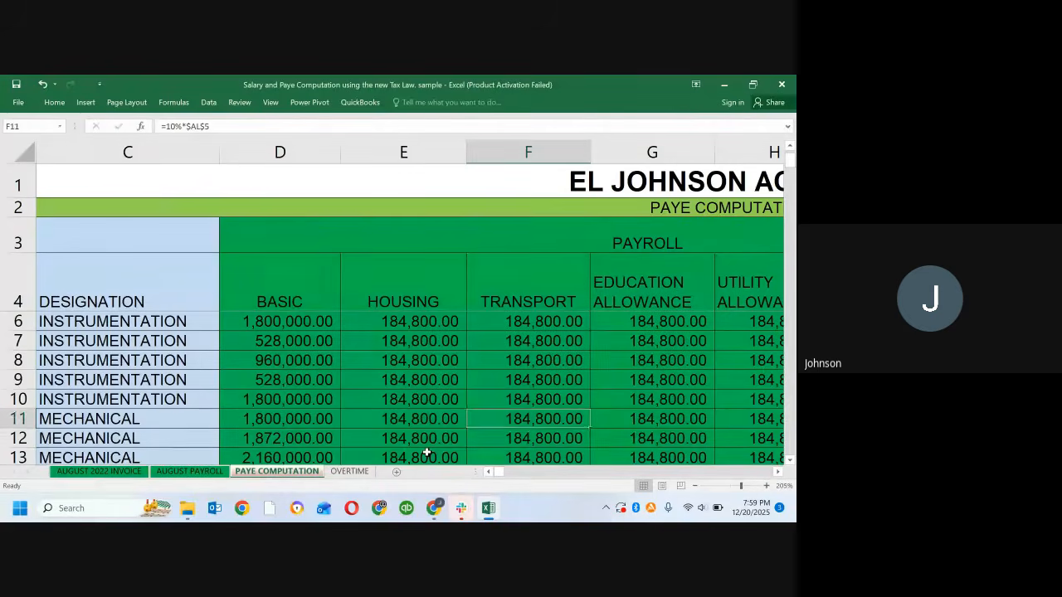
pyautogui.press('Up')
pyautogui.press('Up')
pyautogui.press('Up')
pyautogui.press('Up')
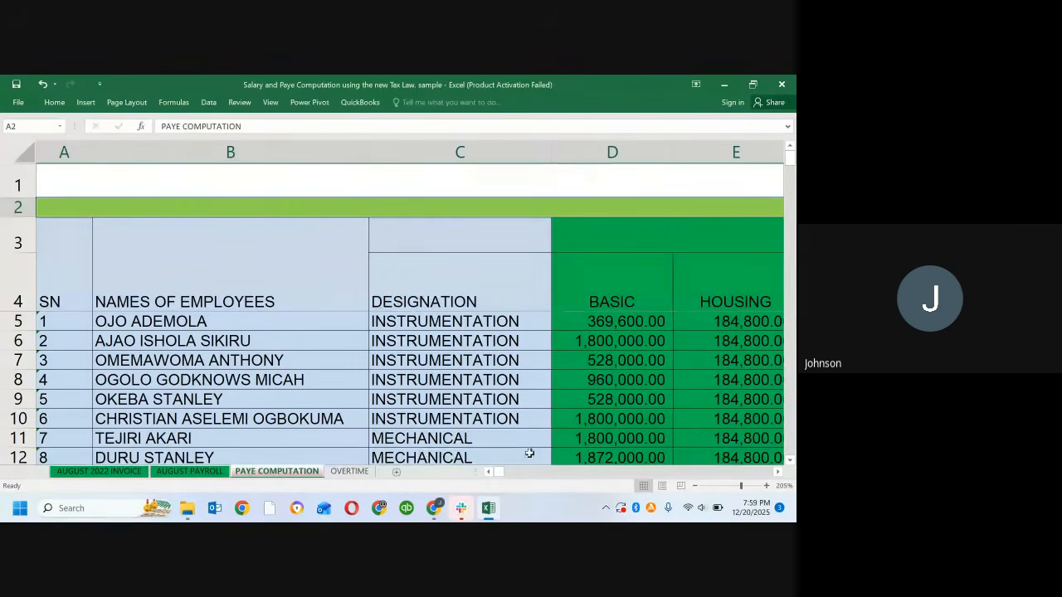
# Step: Trace the Housing formula in E5 to the annual gross column AL and examine the cells from AL5 to AL9
pyautogui.click(289, 319)
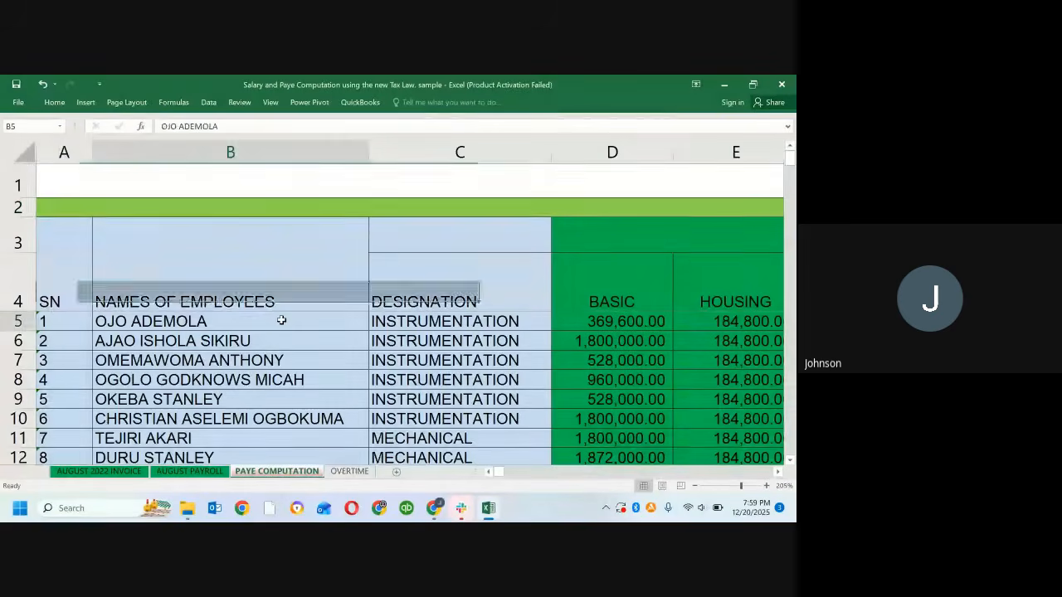
pyautogui.click(732, 326)
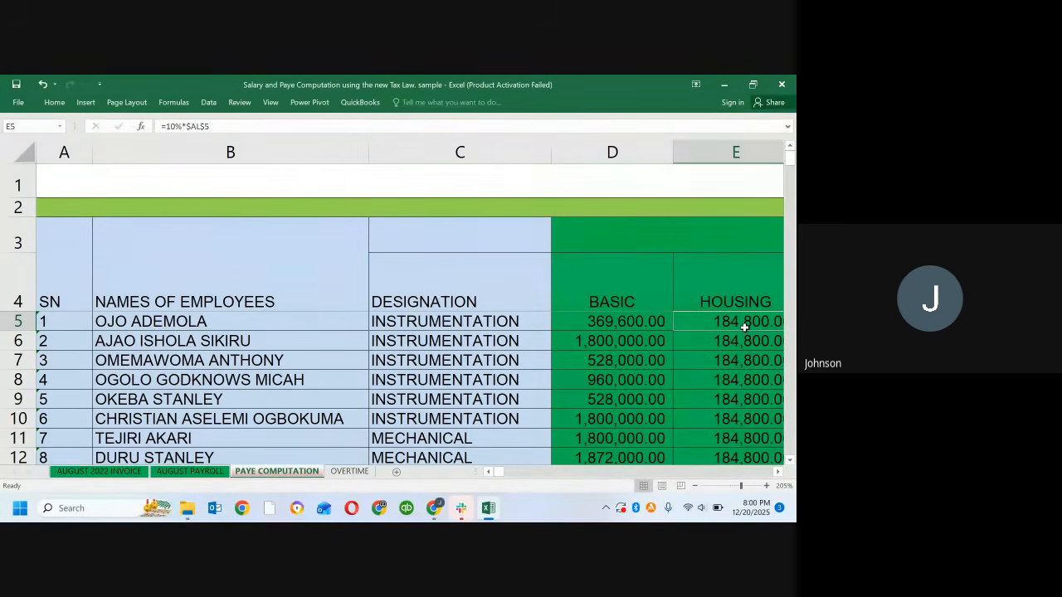
pyautogui.click(34, 125)
pyautogui.write('al')
pyautogui.press('Return')
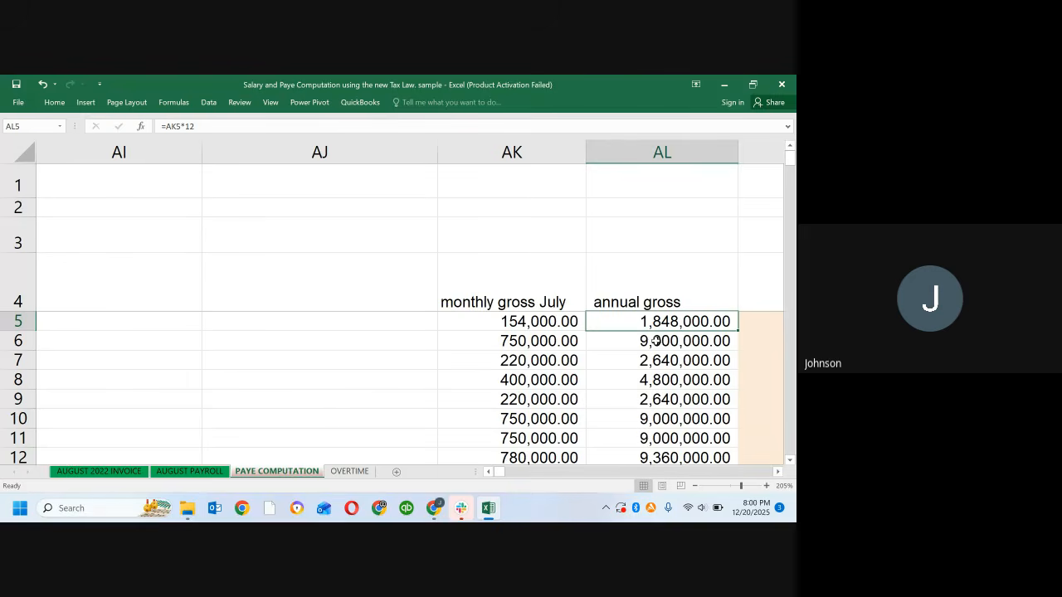
pyautogui.click(626, 154)
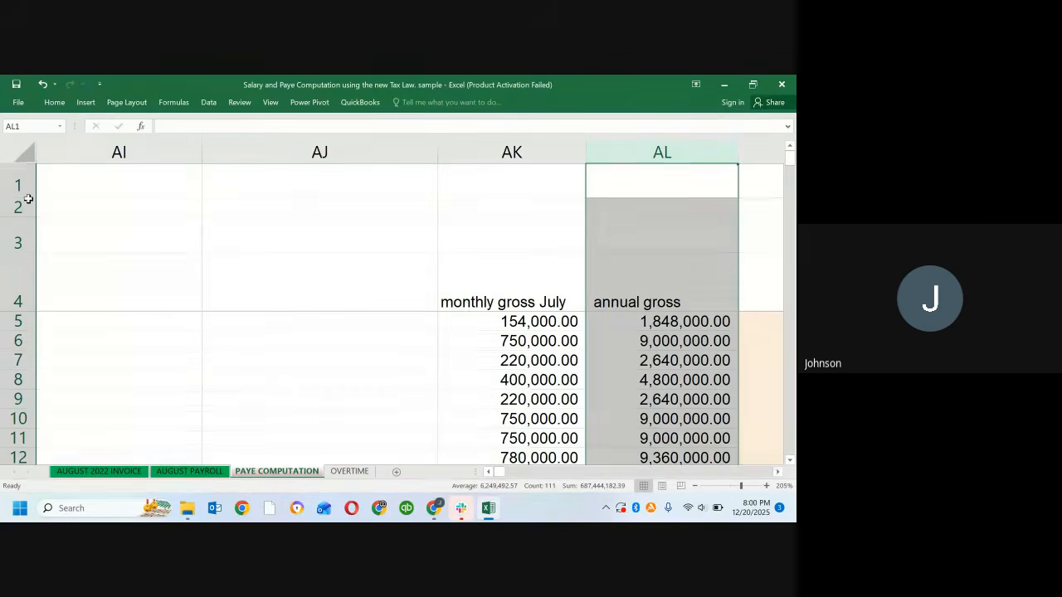
pyautogui.click(629, 317)
pyautogui.click(615, 341)
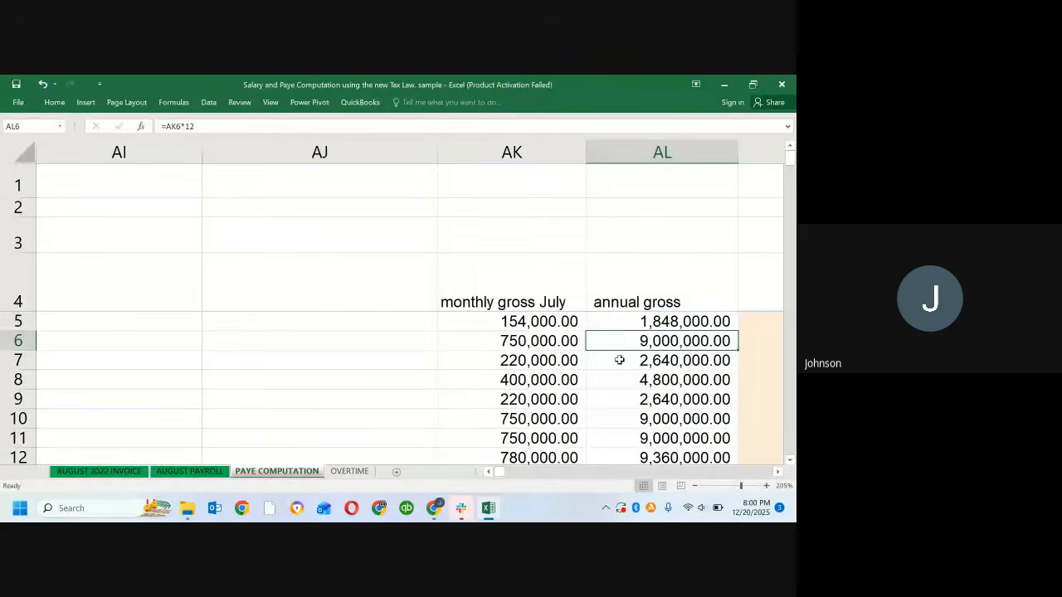
pyautogui.click(619, 360)
pyautogui.click(606, 402)
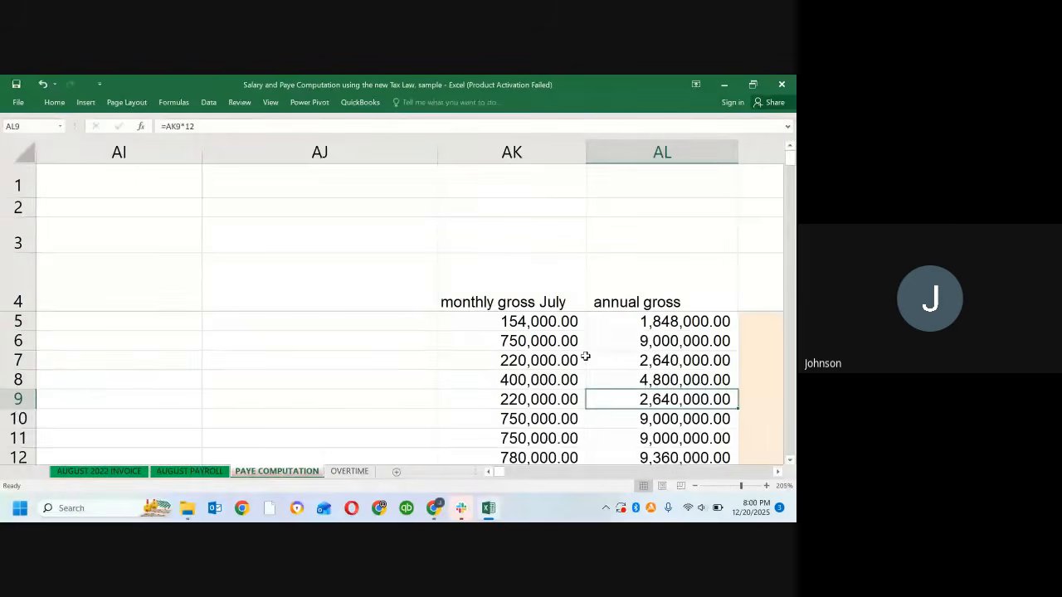
pyautogui.click(605, 322)
# Step: Go back along row 5 from the annual gross and compare the Basic formula in D5 with the Housing and Transport formulas
pyautogui.press('Left')
pyautogui.press('Left')
pyautogui.press('Left')
pyautogui.press('Left')
pyautogui.press('Left')
pyautogui.press('Left')
pyautogui.press('Left')
pyautogui.press('Left')
pyautogui.press('Left')
pyautogui.press('Left')
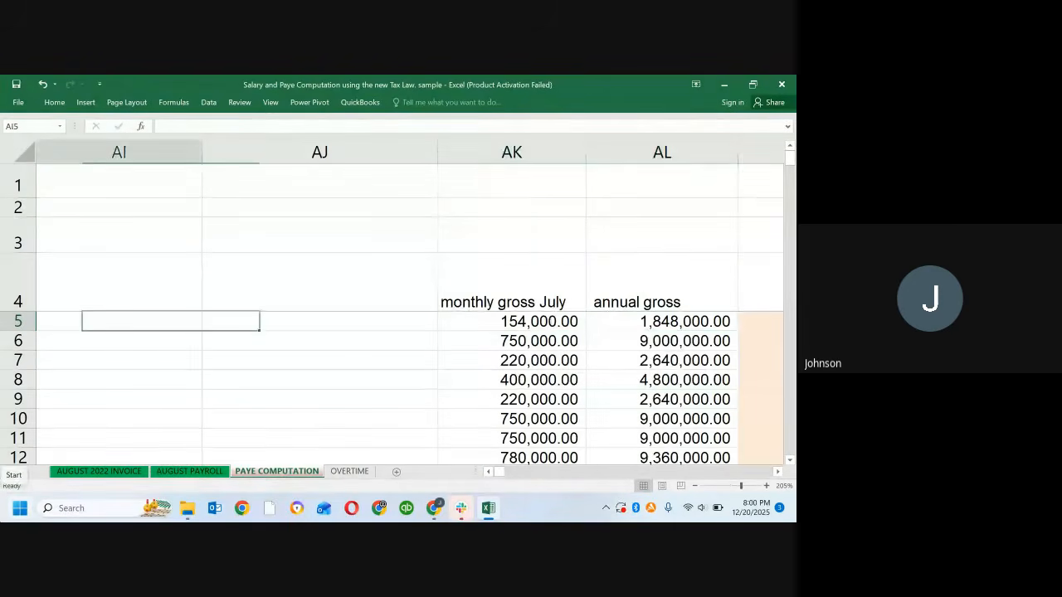
pyautogui.press('Left')
pyautogui.press('Left')
pyautogui.press('Left')
pyautogui.press('Left')
pyautogui.press('Left')
pyautogui.press('Left')
pyautogui.press('Left')
pyautogui.press('Left')
pyautogui.press('Left')
pyautogui.press('Left')
pyautogui.press('Left')
pyautogui.press('Left')
pyautogui.press('Left')
pyautogui.press('Left')
pyautogui.press('Left')
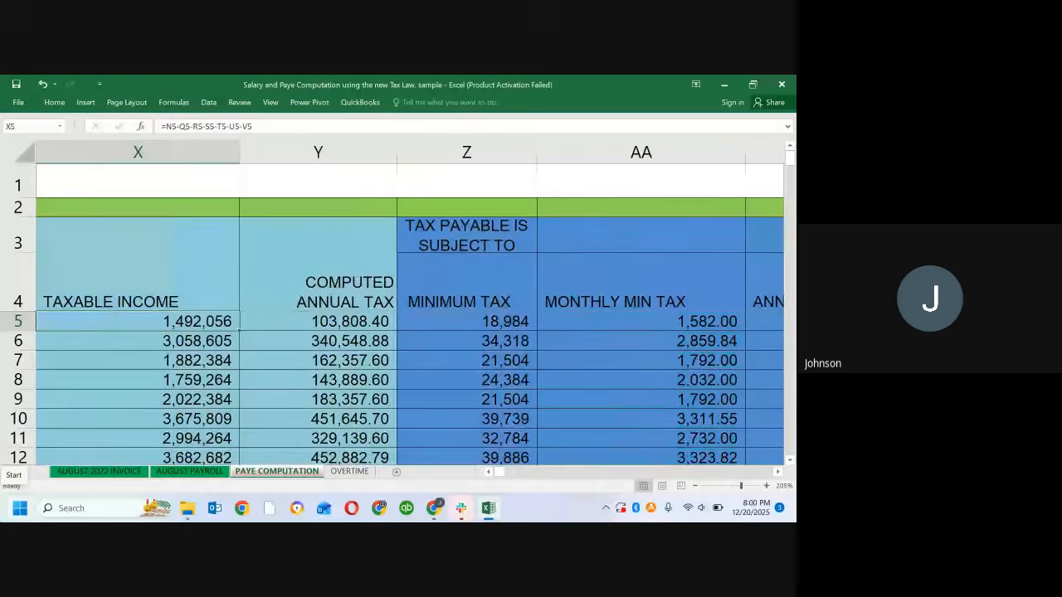
pyautogui.hotkey('alt', 'Tab')
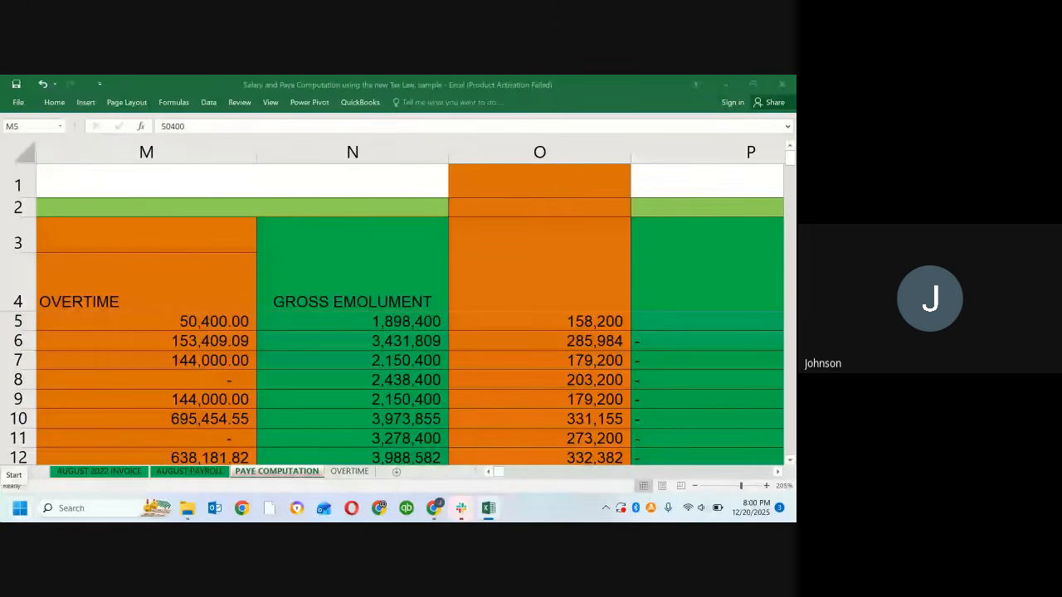
pyautogui.press('super+s')
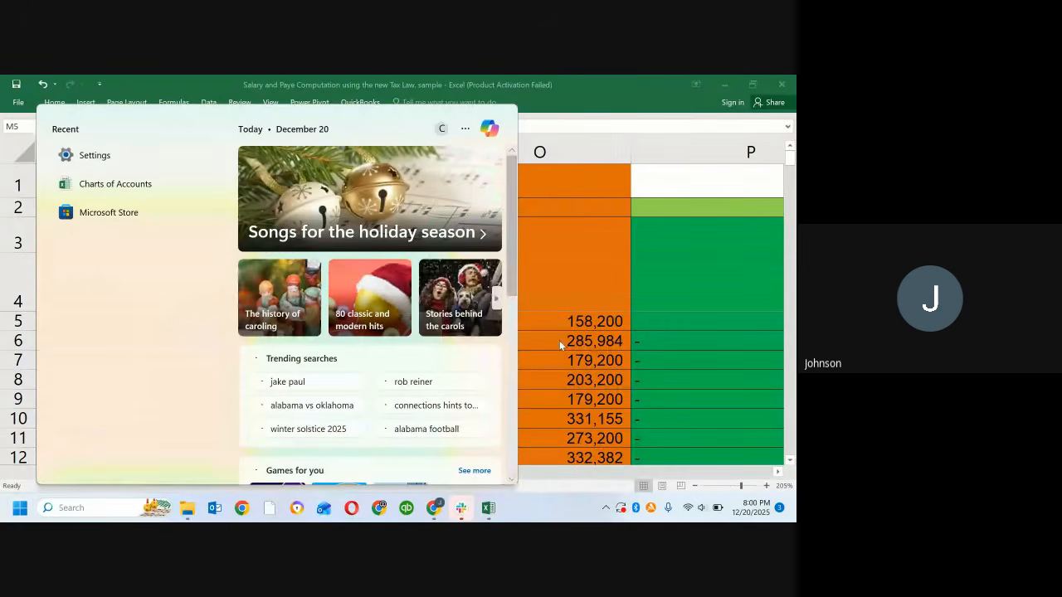
pyautogui.press('Escape')
pyautogui.press('Left')
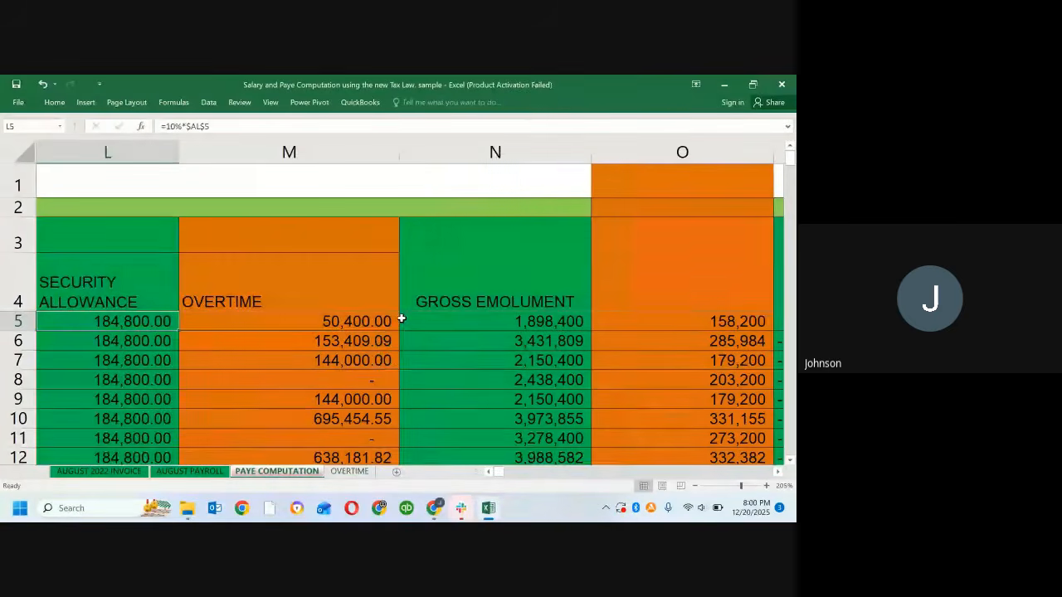
pyautogui.press('Home')
pyautogui.press('Right')
pyautogui.press('Right')
pyautogui.press('Right')
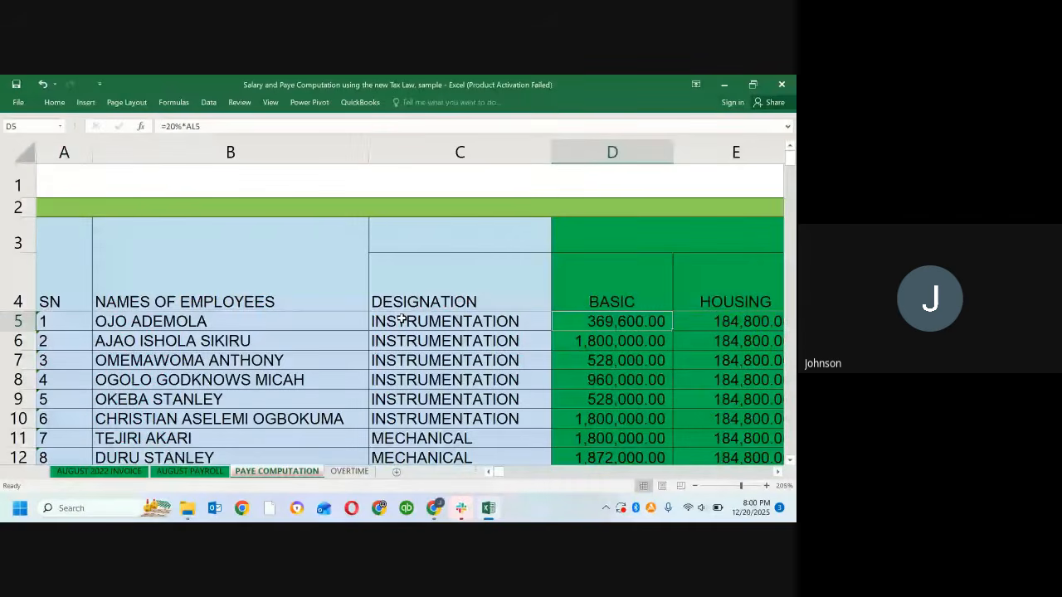
pyautogui.press('Right')
pyautogui.press('Right')
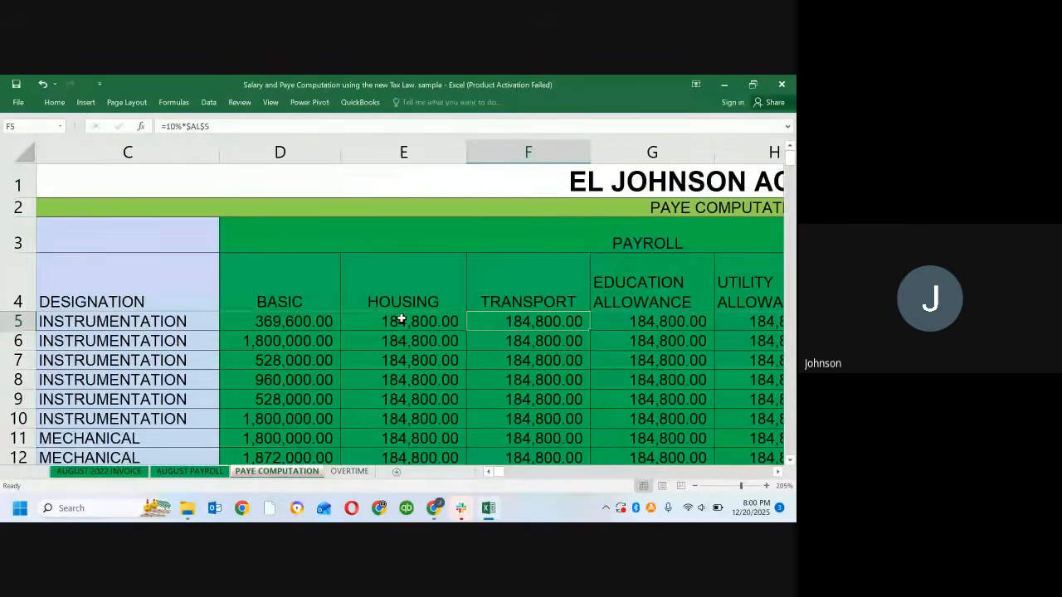
# Step: Change the Housing formula in E5 to =10%*$AL5 so that only the annual gross column is locked
pyautogui.press('Left')
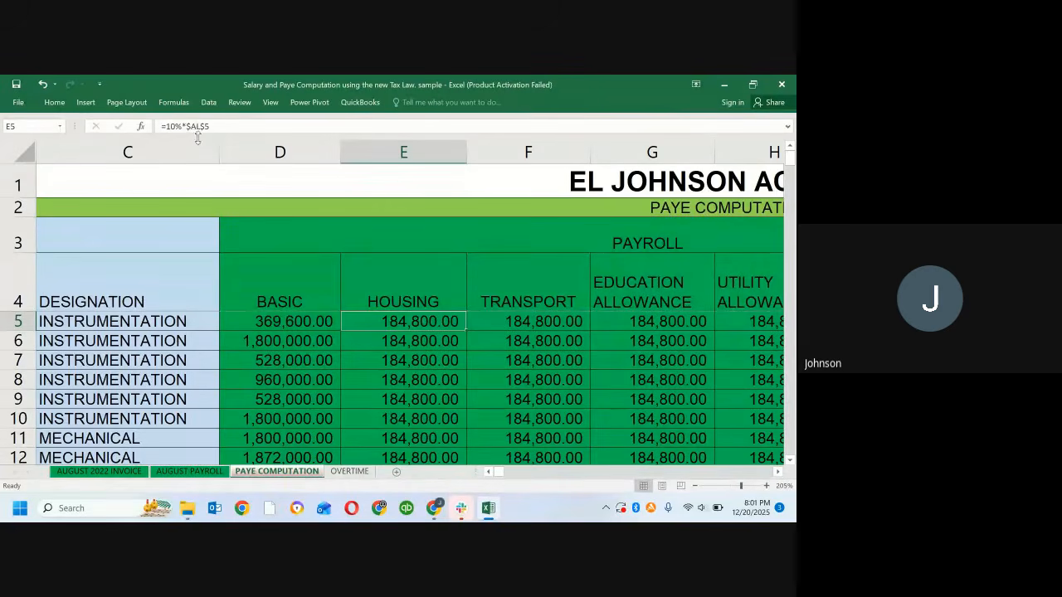
pyautogui.click(199, 125)
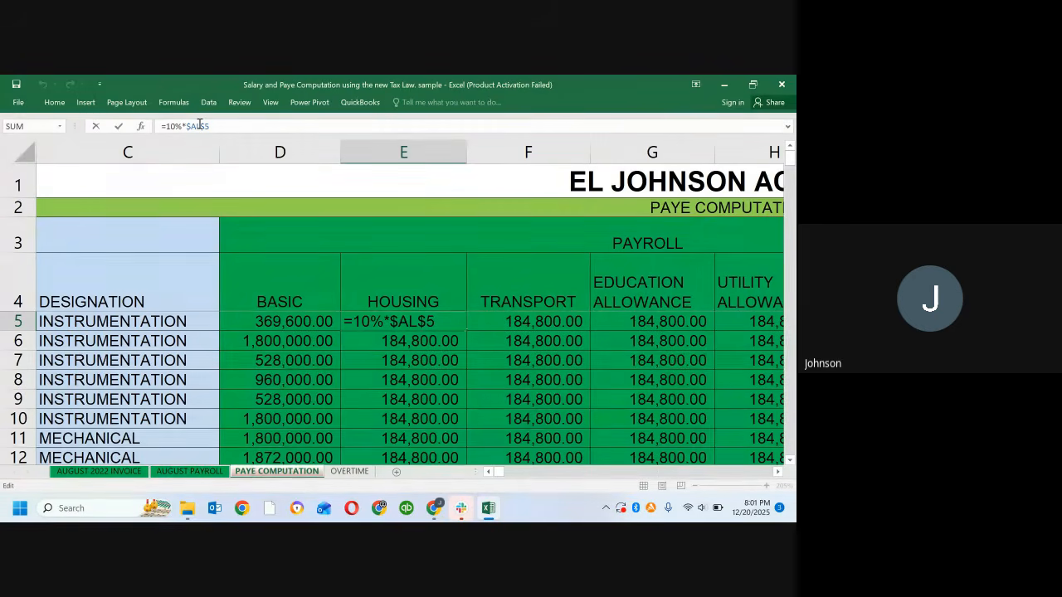
pyautogui.press('F4')
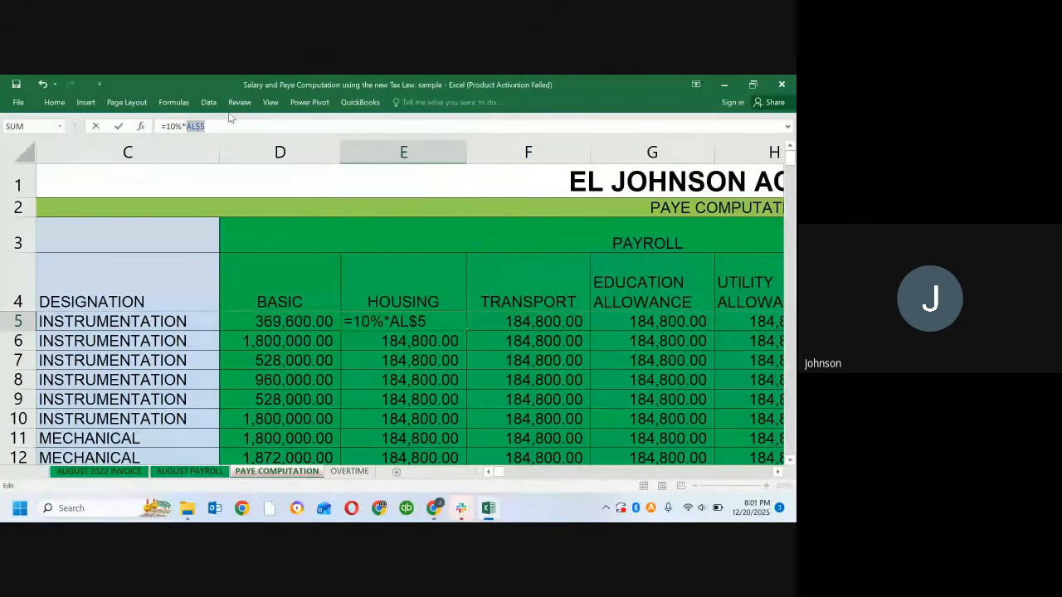
pyautogui.press('F4')
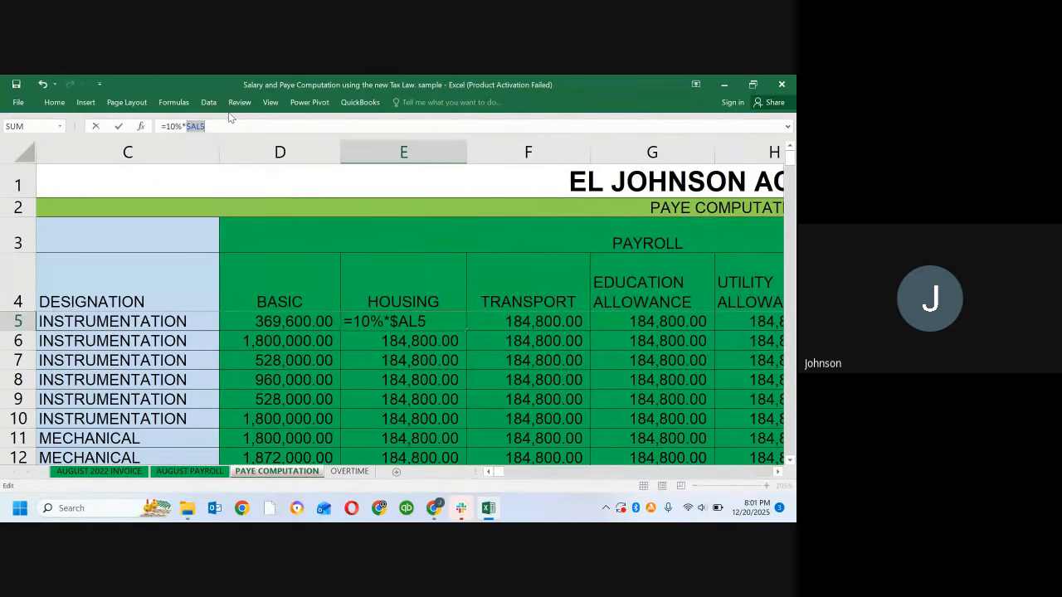
pyautogui.press('F4')
pyautogui.press('F4')
pyautogui.press('Return')
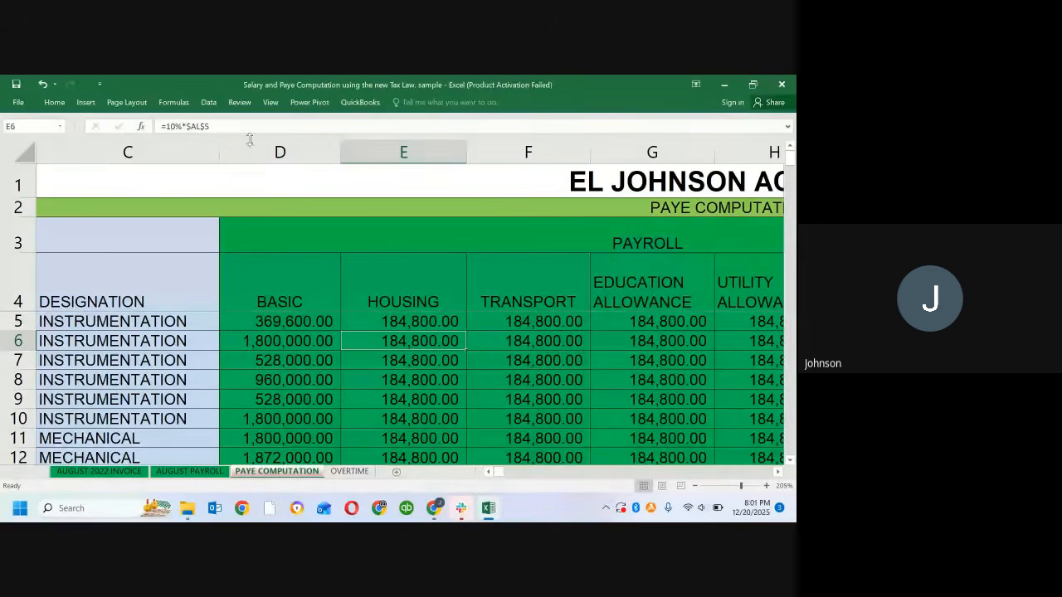
# Step: Fill the Housing formula from E5 across row 5 to the Security Allowance in L5
pyautogui.click(386, 323)
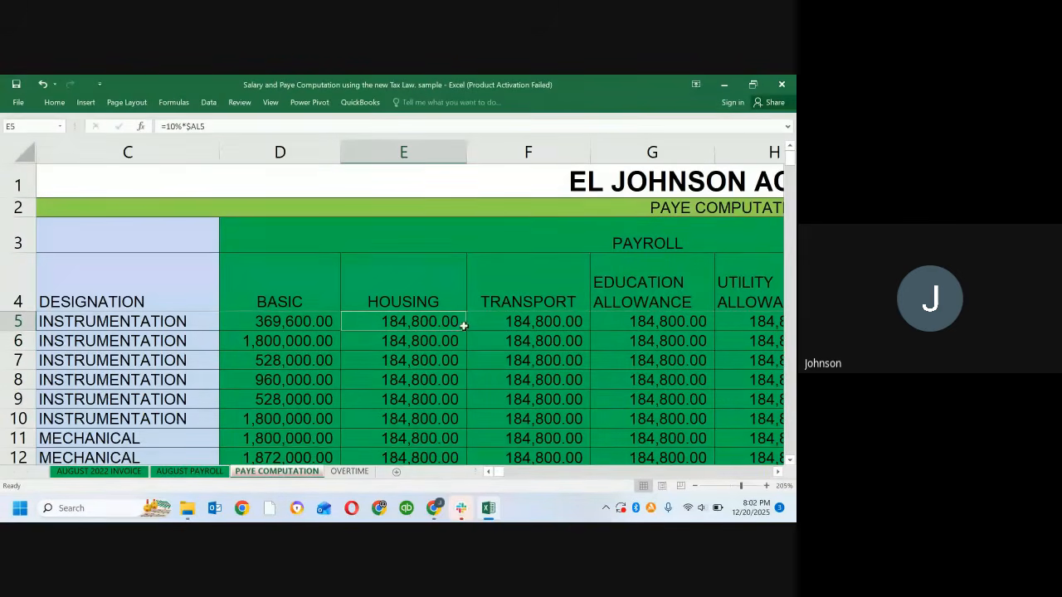
pyautogui.moveTo(465, 332); pyautogui.dragTo(496, 336)
pyautogui.moveTo(308, 336); pyautogui.dragTo(660, 330)
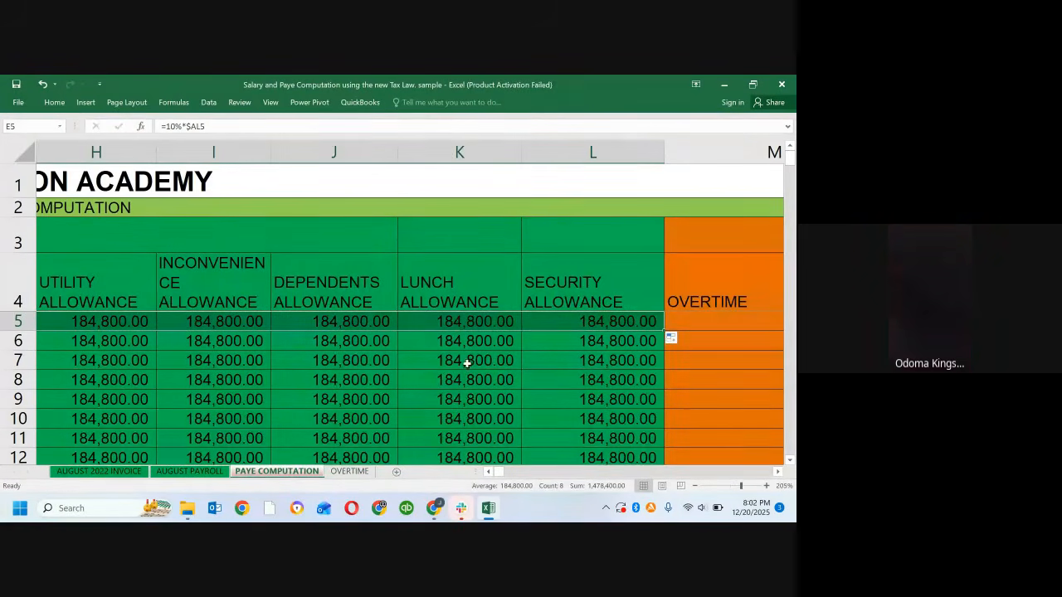
pyautogui.click(208, 350)
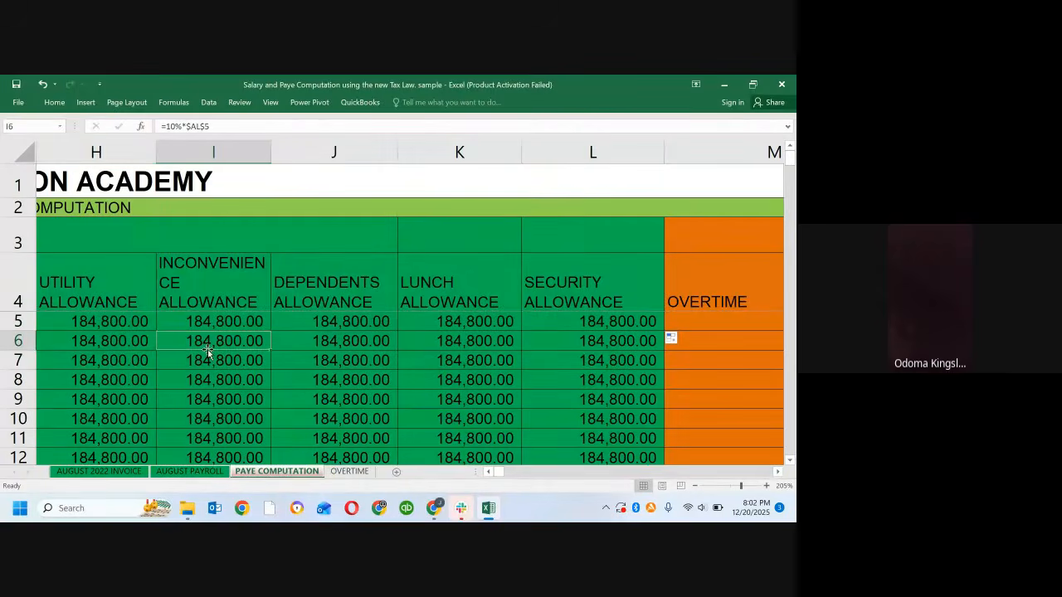
pyautogui.press('Left')
pyautogui.press('Left')
pyautogui.press('Left')
pyautogui.press('Left')
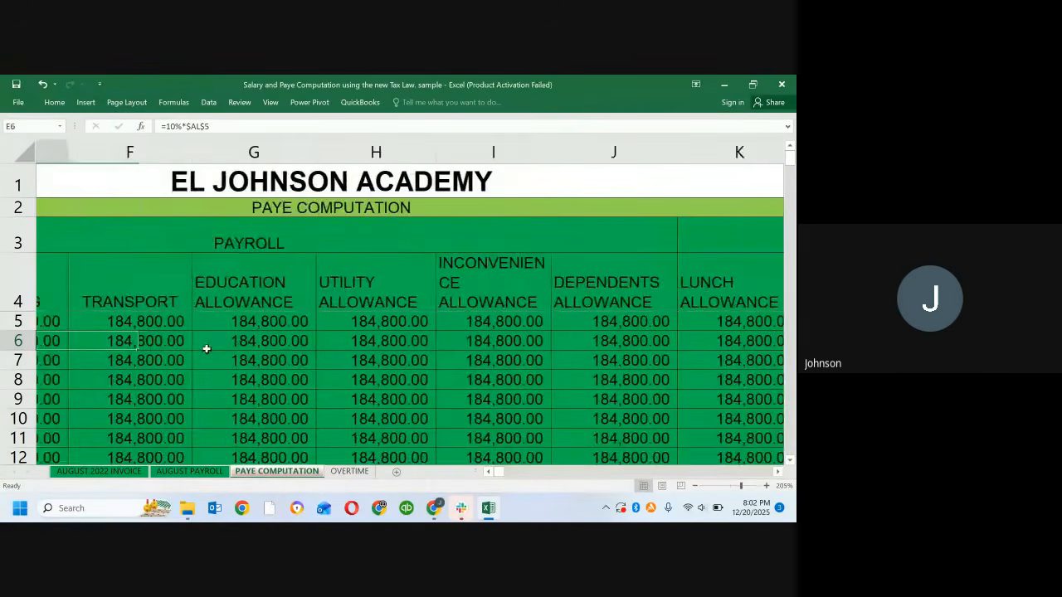
pyautogui.press('Left')
pyautogui.press('Left')
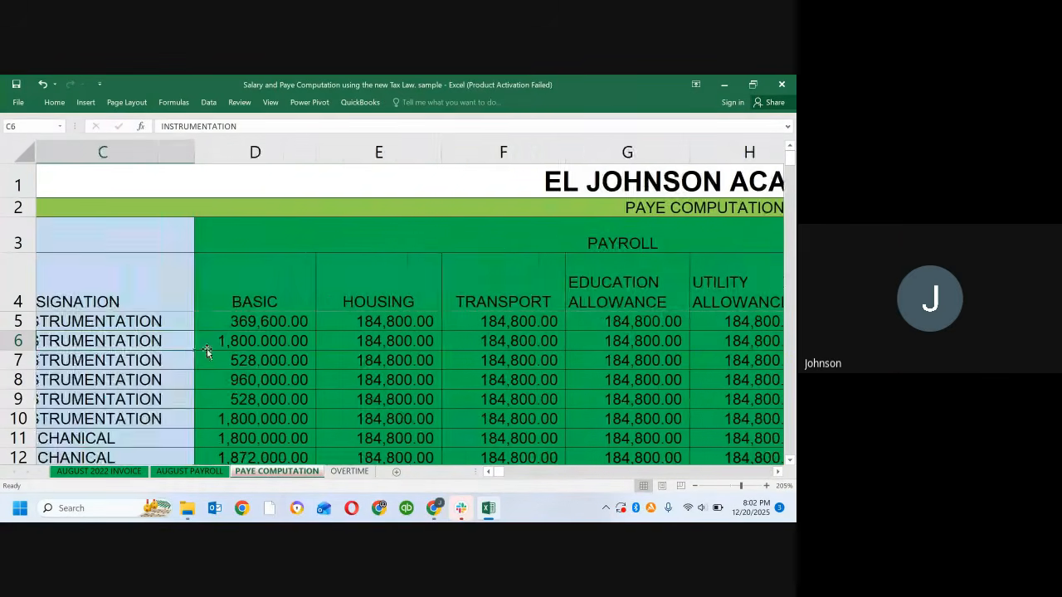
pyautogui.press('Right')
pyautogui.press('Right')
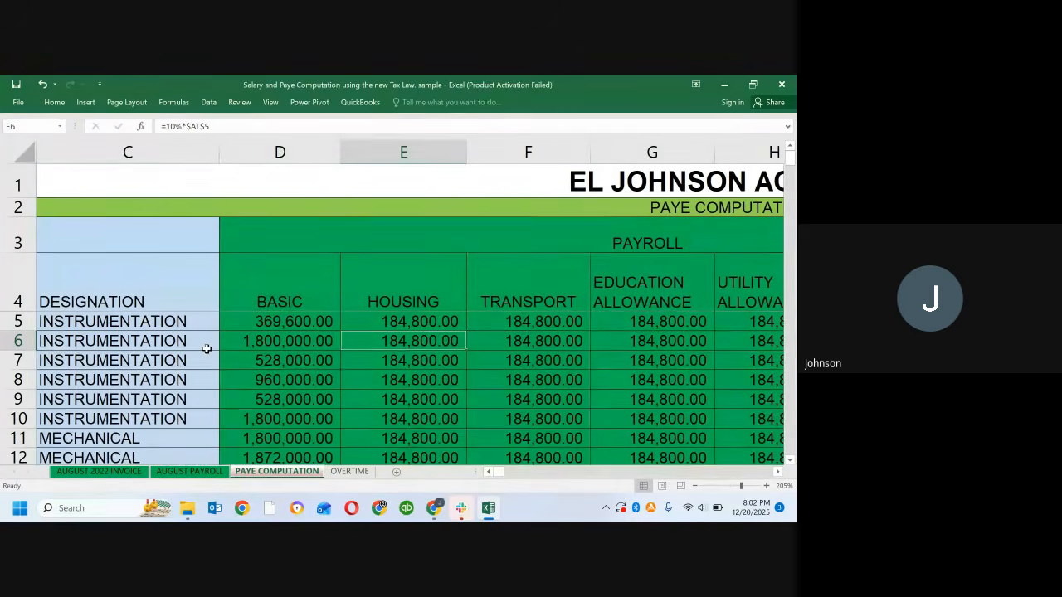
pyautogui.press('Up')
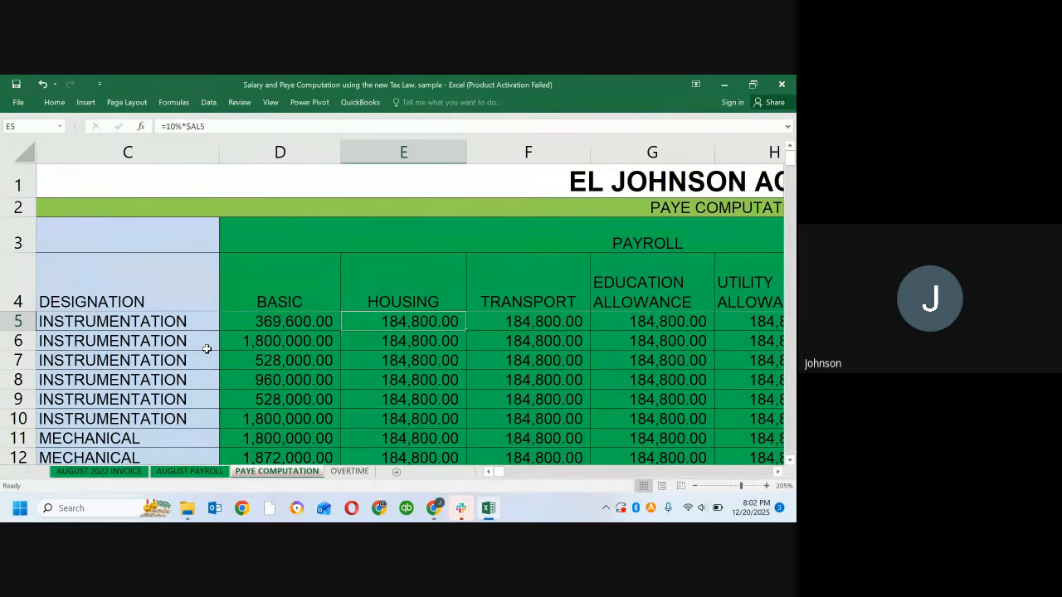
pyautogui.hotkey('shift', 'Right')
pyautogui.hotkey('shift', 'Right')
pyautogui.hotkey('shift', 'Right')
pyautogui.hotkey('shift', 'Right')
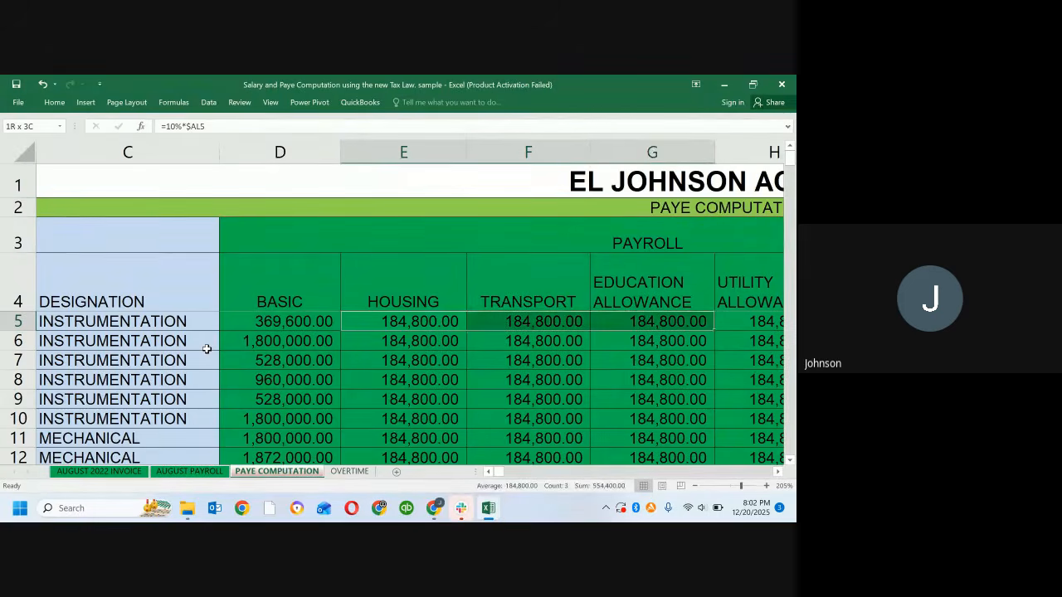
pyautogui.hotkey('shift', 'Right')
pyautogui.hotkey('shift', 'Right')
pyautogui.hotkey('shift', 'Right')
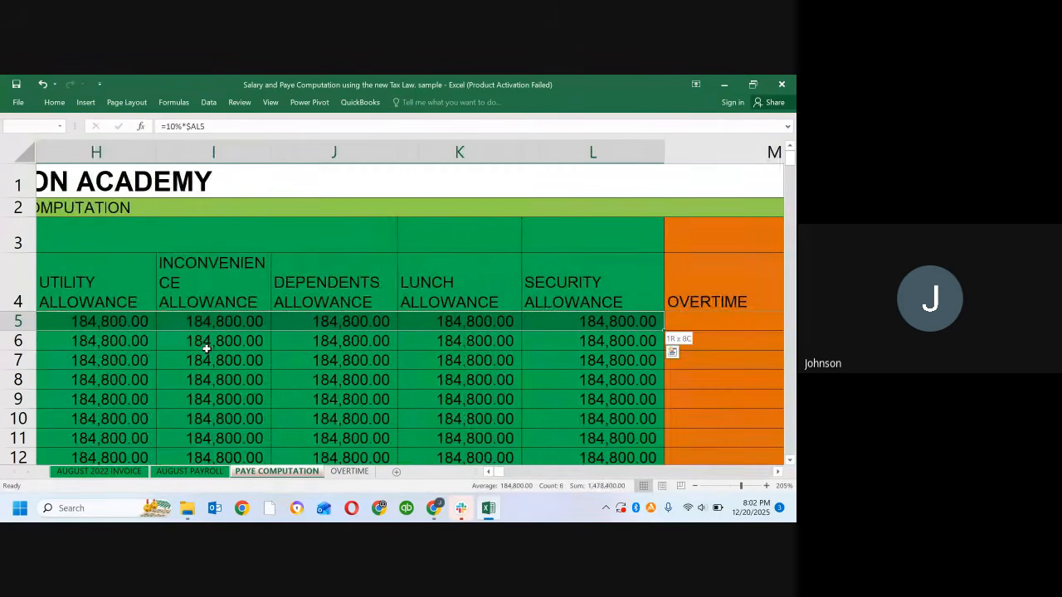
pyautogui.rightClick(207, 348)
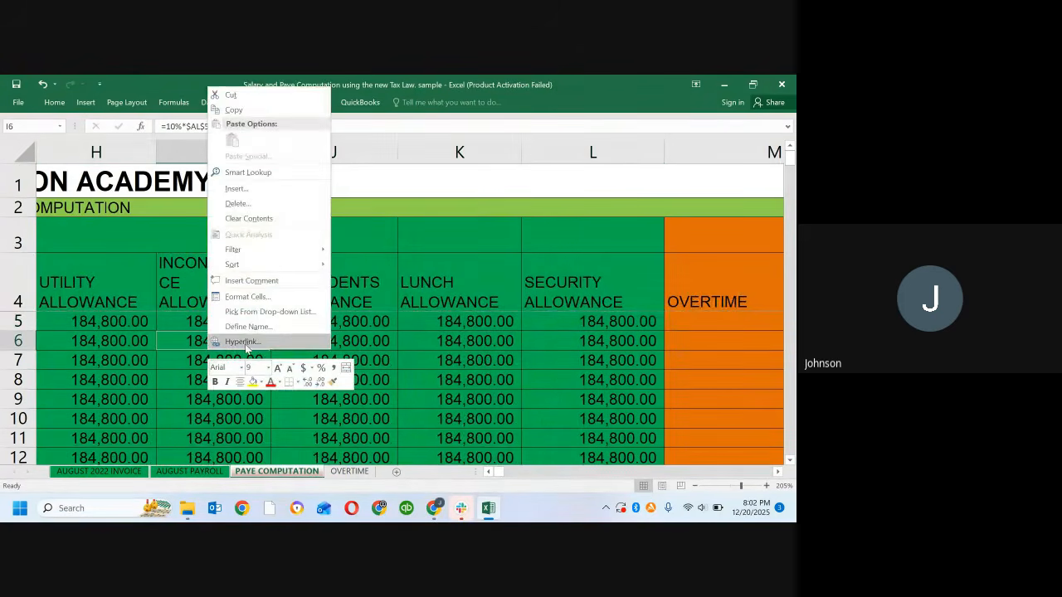
pyautogui.click(243, 342)
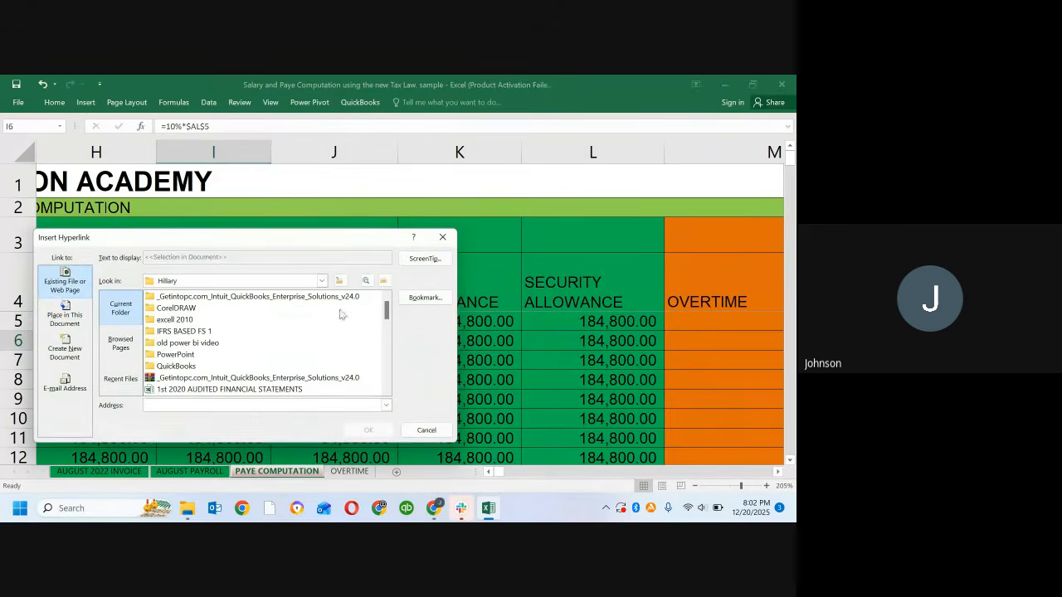
pyautogui.click(442, 237)
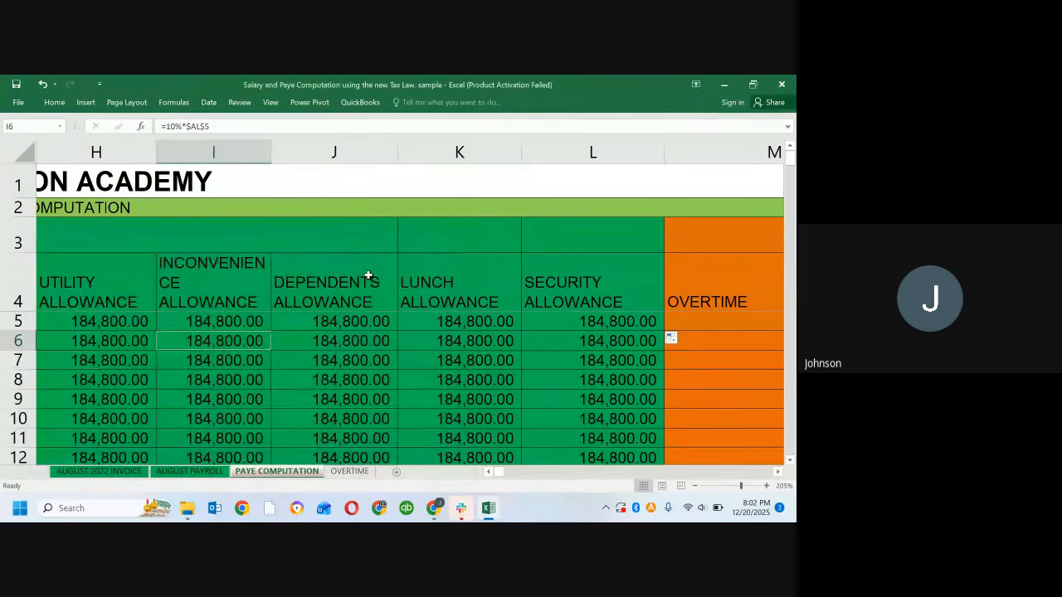
# Step: Fill the row 5 formulas from Housing through Security Allowance (E5 to L5) down to the last employee in row 112
pyautogui.click(229, 319)
pyautogui.press('Left')
pyautogui.press('Left')
pyautogui.press('Left')
pyautogui.press('Left')
pyautogui.press('Left')
pyautogui.press('Left')
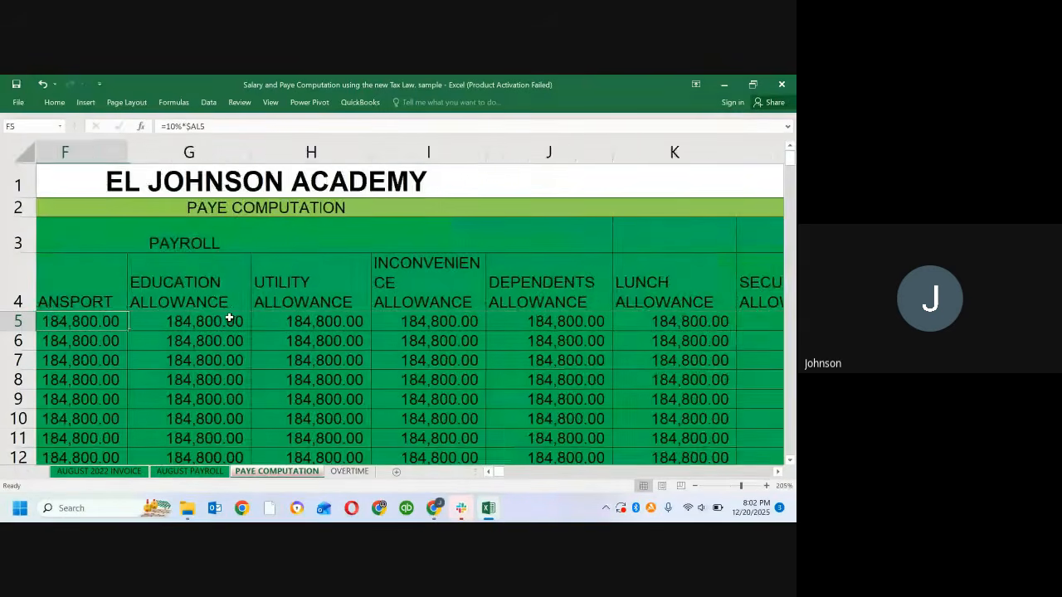
pyautogui.press('Left')
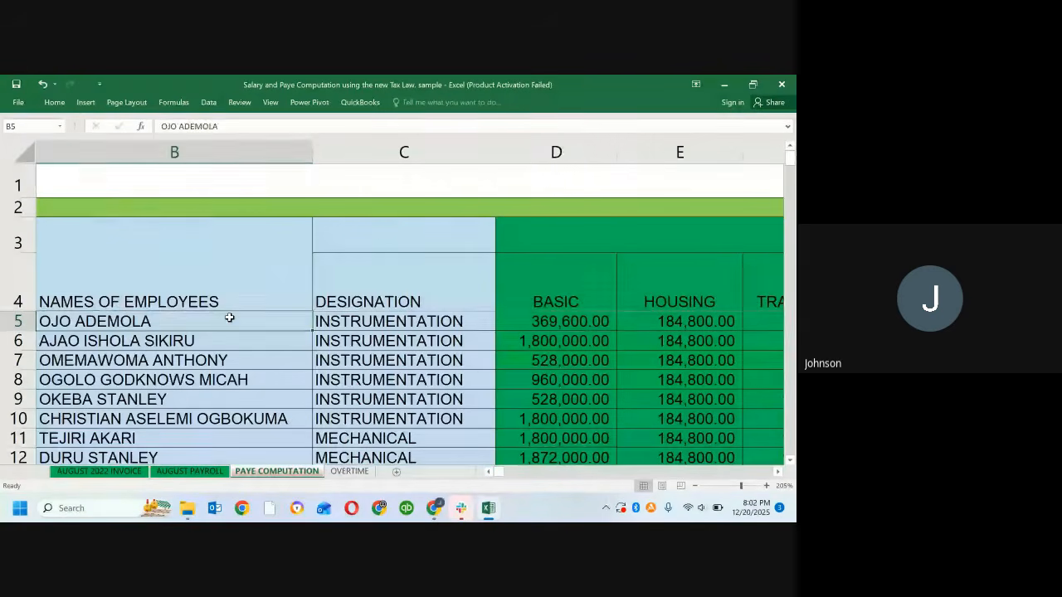
pyautogui.press('Right')
pyautogui.press('Right')
pyautogui.press('Right')
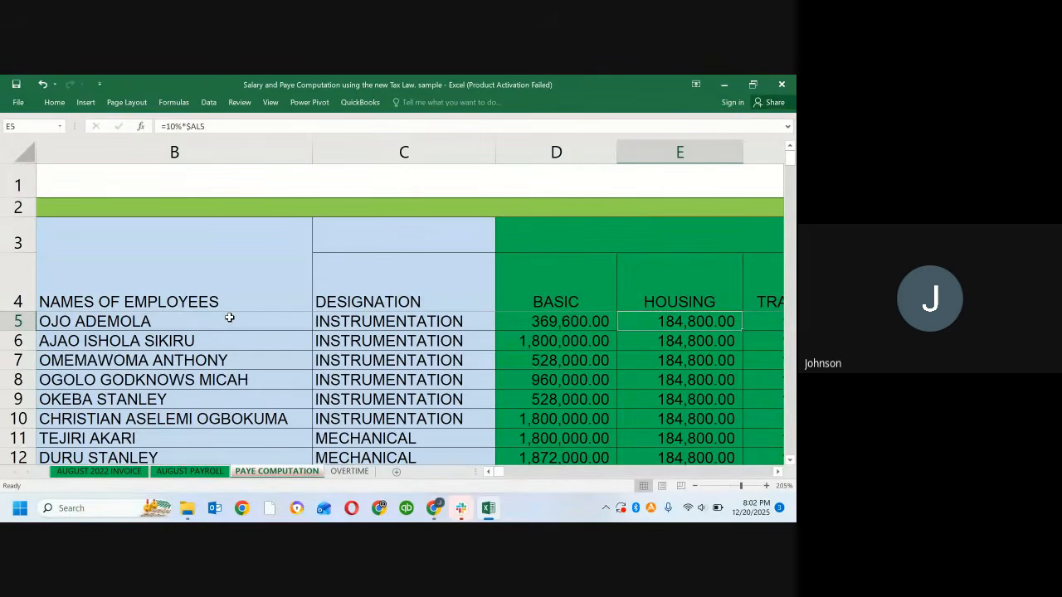
pyautogui.hotkey('shift', 'Right')
pyautogui.hotkey('shift', 'Right')
pyautogui.hotkey('shift', 'Right')
pyautogui.hotkey('shift', 'Right')
pyautogui.hotkey('shift', 'Right')
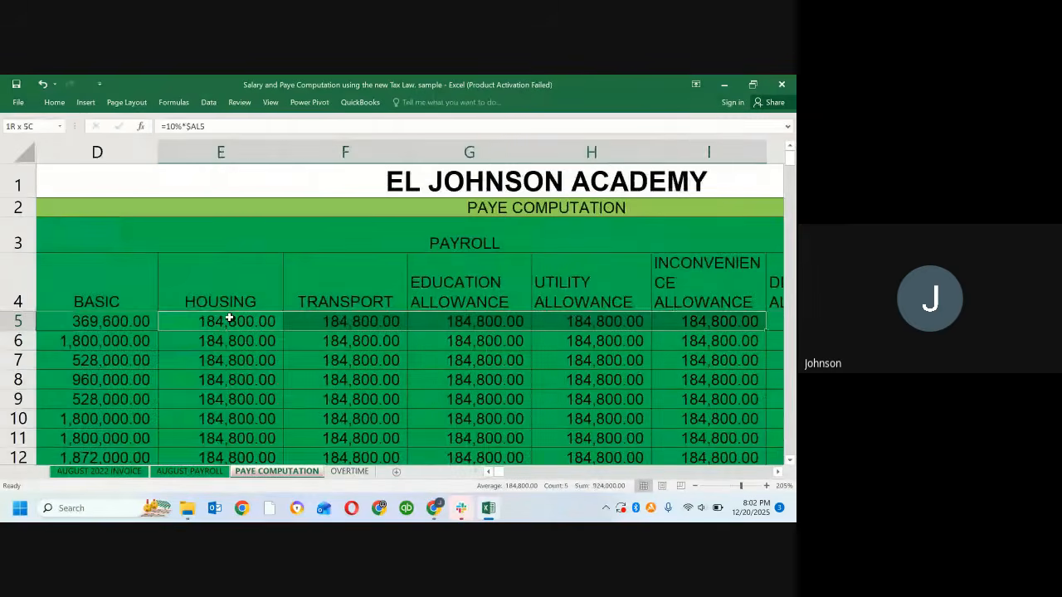
pyautogui.hotkey('shift', 'Right')
pyautogui.hotkey('shift', 'Right')
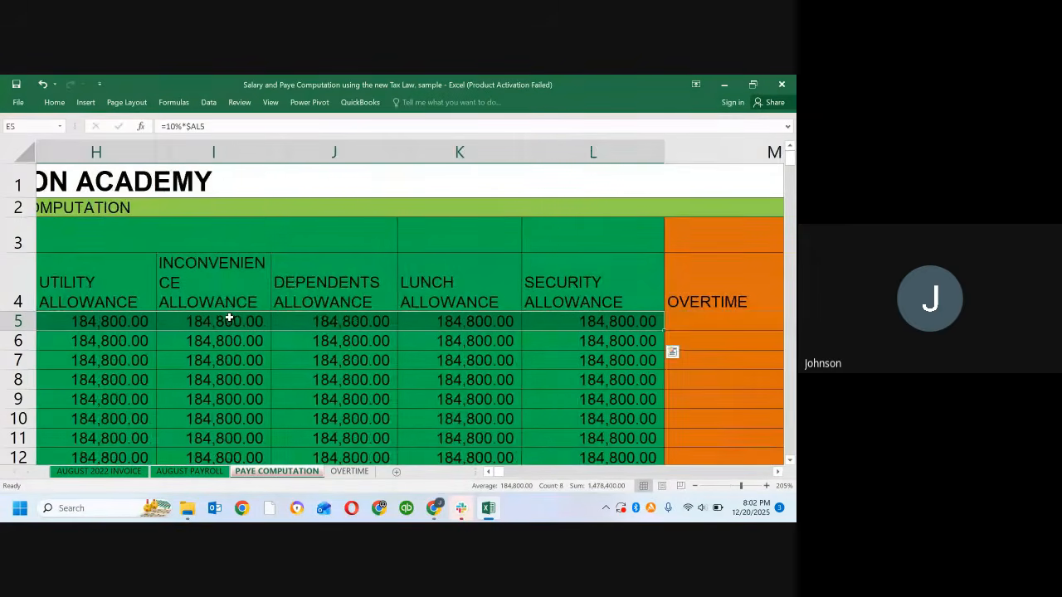
pyautogui.rightClick(229, 318)
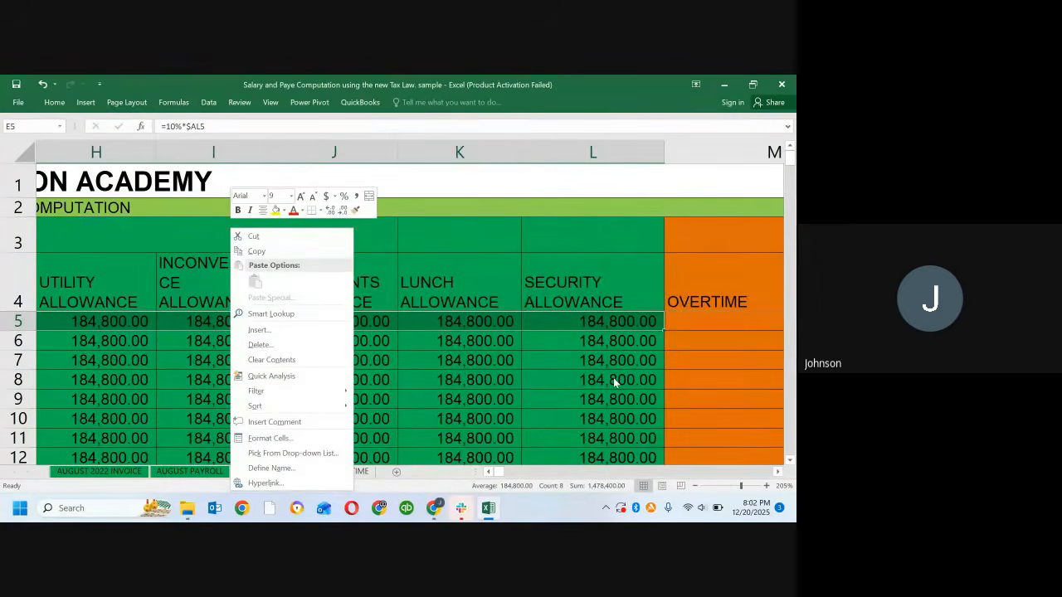
pyautogui.click(661, 325)
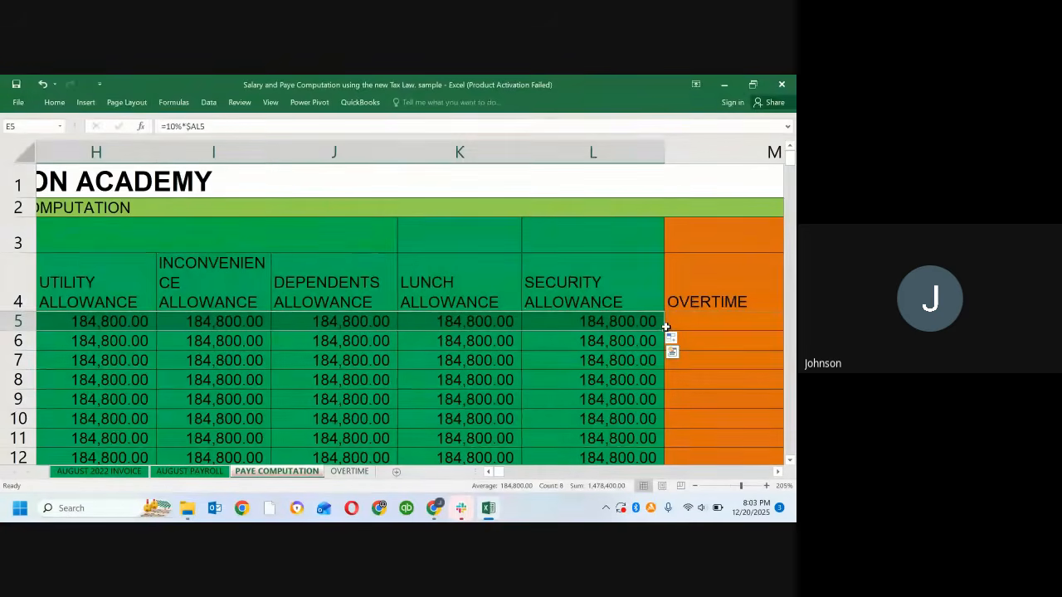
pyautogui.moveTo(664, 334); pyautogui.dragTo(605, 401)
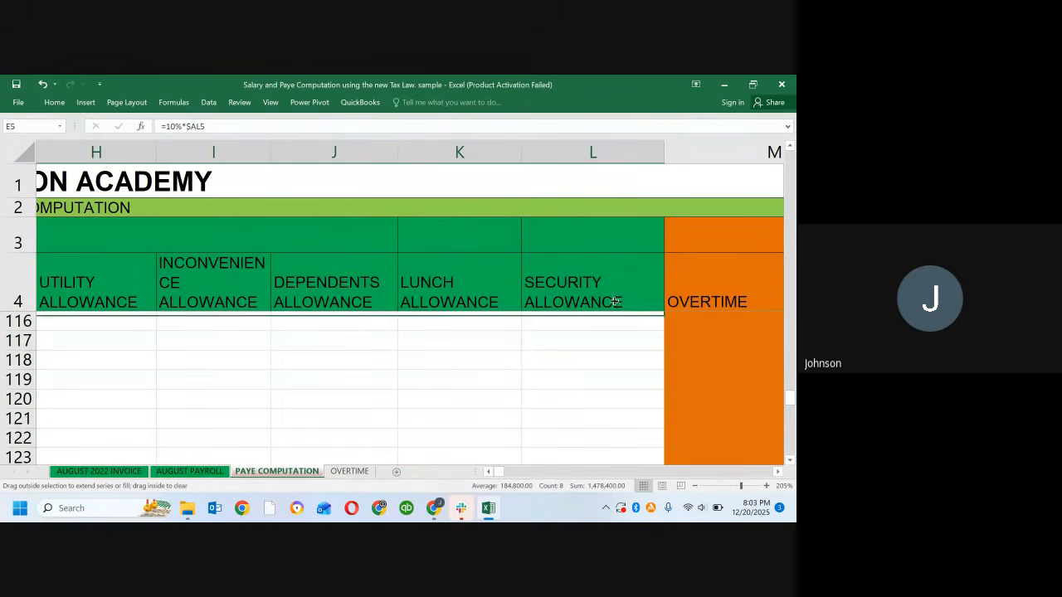
pyautogui.moveTo(627, 332); pyautogui.dragTo(627, 332)
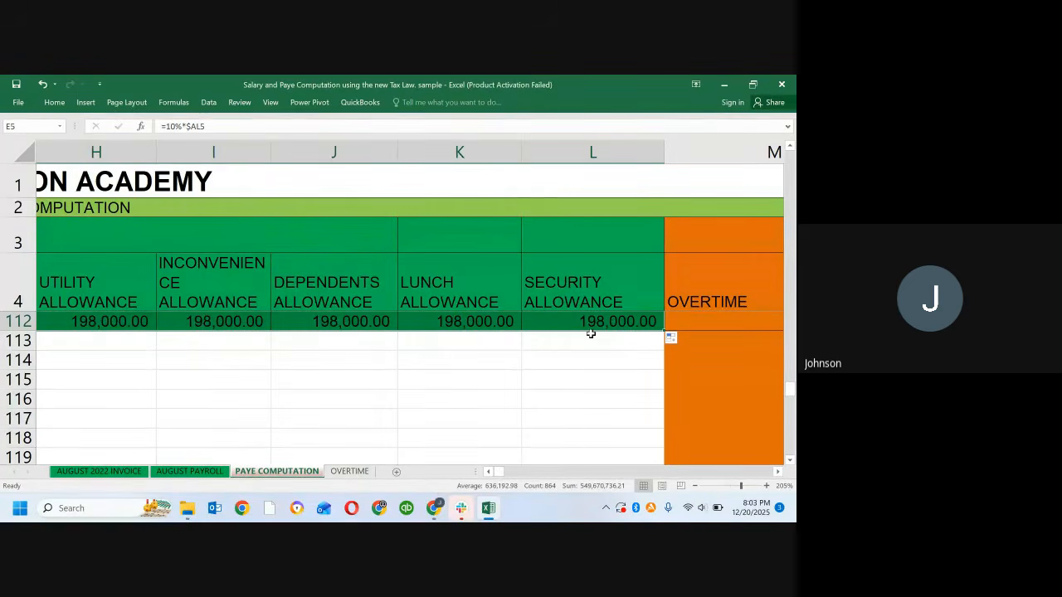
# Step: Check the Security Allowance formulas in column L from the last employee in row 112 back up to the first rows
pyautogui.click(538, 344)
pyautogui.press('Up')
pyautogui.press('Up')
pyautogui.press('Up')
pyautogui.press('Up')
pyautogui.press('Up')
pyautogui.press('Up')
pyautogui.press('Up')
pyautogui.press('Up')
pyautogui.press('Up')
pyautogui.press('Up')
pyautogui.press('Up')
pyautogui.press('Up')
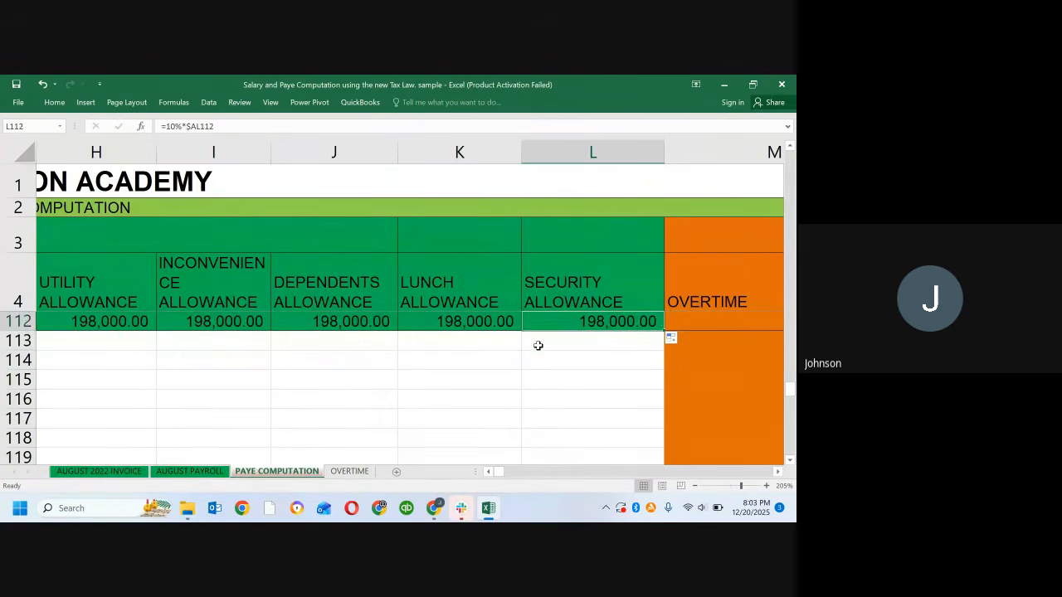
pyautogui.press('Up')
pyautogui.press('Up')
pyautogui.press('Up')
pyautogui.press('Up')
pyautogui.press('Up')
pyautogui.press('Up')
pyautogui.press('Up')
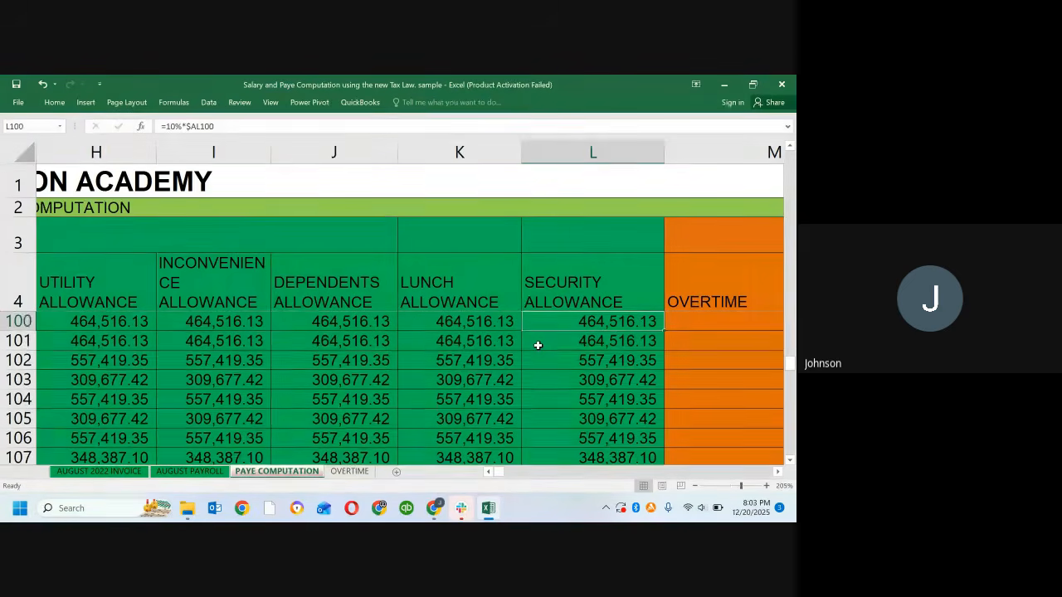
pyautogui.press('Up')
pyautogui.press('Up')
pyautogui.press('Up')
pyautogui.press('Up')
pyautogui.press('Up')
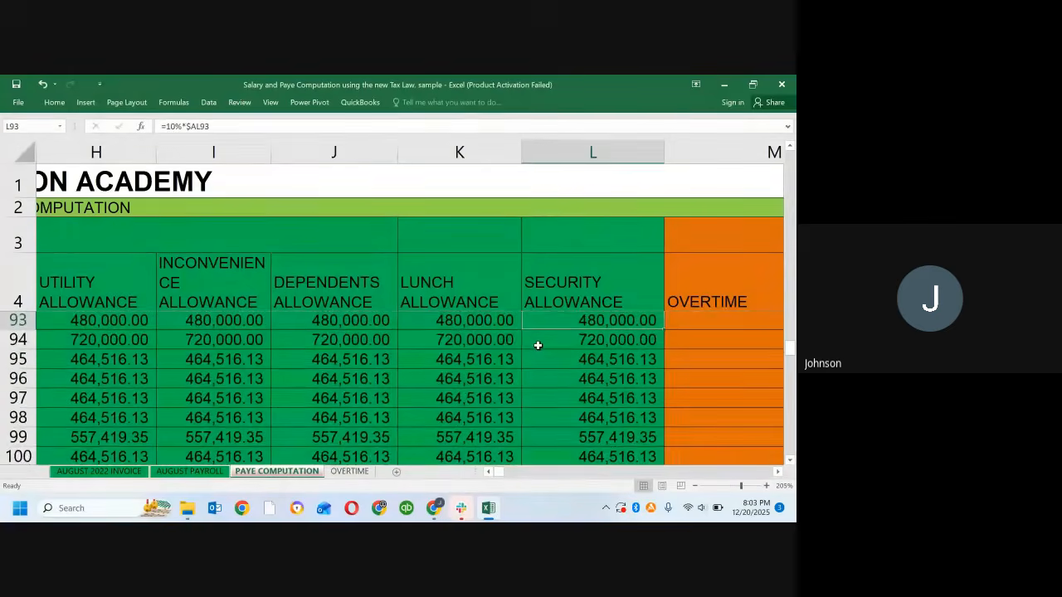
pyautogui.press('Up')
pyautogui.press('Up')
pyautogui.press('Up')
pyautogui.press('Up')
pyautogui.press('Up')
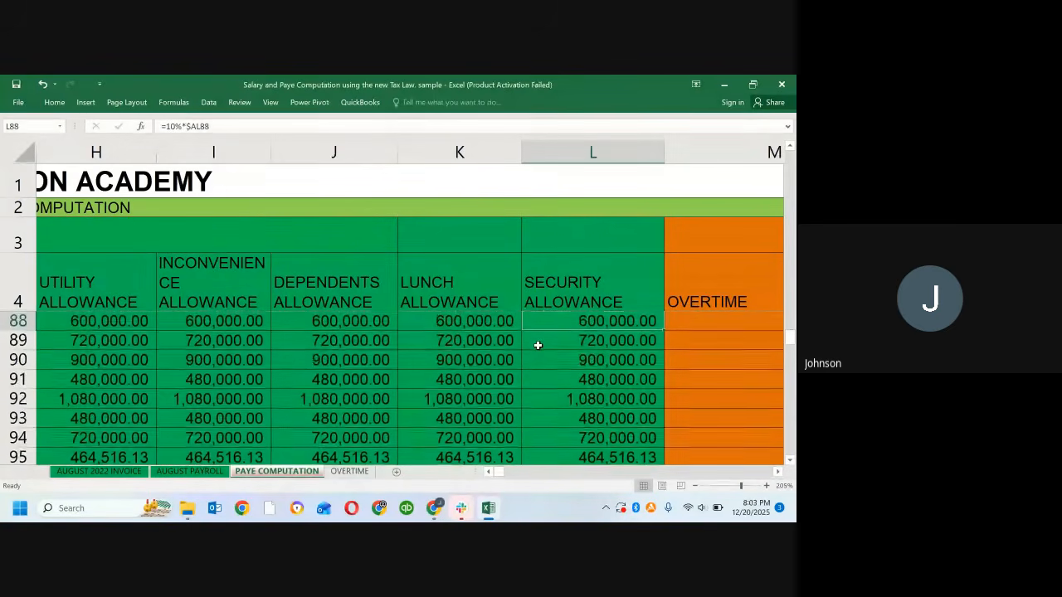
pyautogui.press('Up')
pyautogui.press('Up')
pyautogui.press('Up')
pyautogui.press('Up')
pyautogui.press('Up')
pyautogui.press('Up')
pyautogui.press('Up')
pyautogui.press('Up')
pyautogui.press('Up')
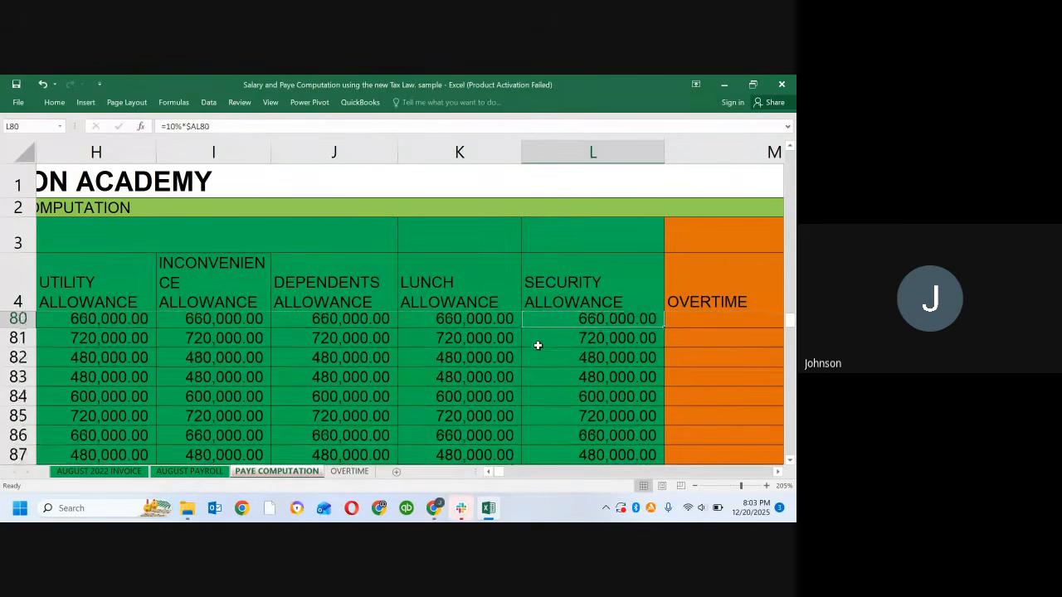
pyautogui.press('Up')
pyautogui.press('Up')
pyautogui.press('Up')
pyautogui.press('Up')
pyautogui.press('Up')
pyautogui.press('Up')
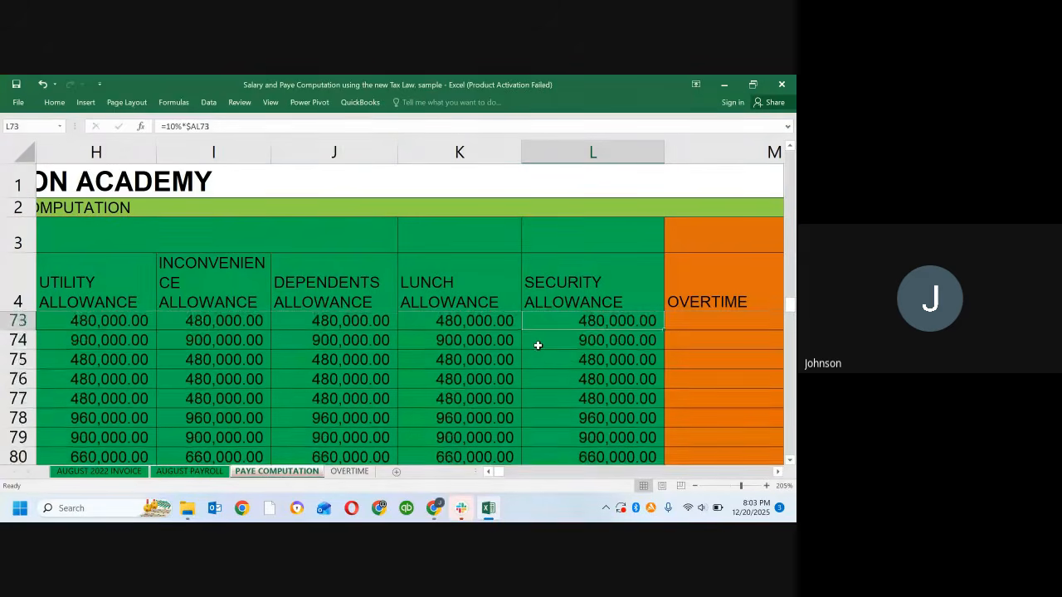
pyautogui.press('Up')
pyautogui.press('Up')
pyautogui.press('Up')
pyautogui.press('Up')
pyautogui.press('Up')
pyautogui.press('Up')
pyautogui.press('Up')
pyautogui.press('Up')
pyautogui.press('Up')
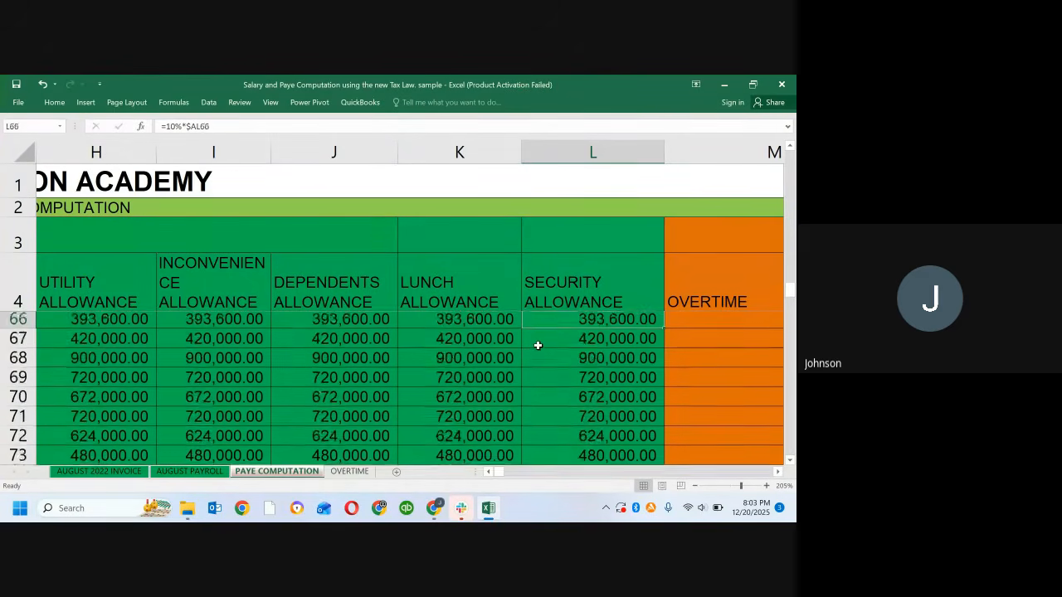
pyautogui.press('Up')
pyautogui.press('Up')
pyautogui.press('Up')
pyautogui.press('Up')
pyautogui.press('Up')
pyautogui.press('Up')
pyautogui.press('Up')
pyautogui.press('Up')
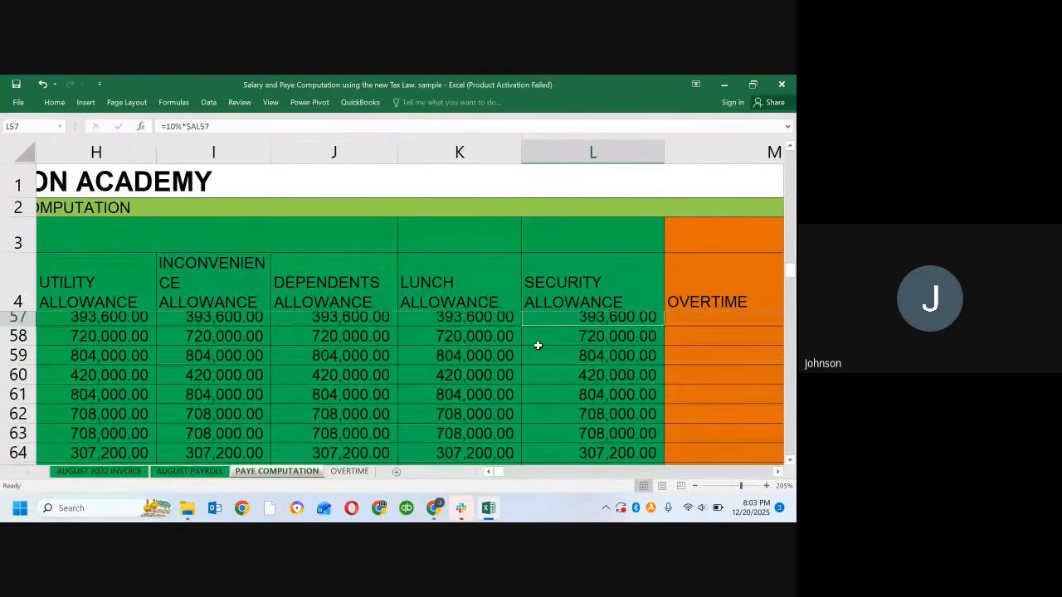
pyautogui.press('Up')
pyautogui.press('Up')
pyautogui.press('Up')
pyautogui.press('Up')
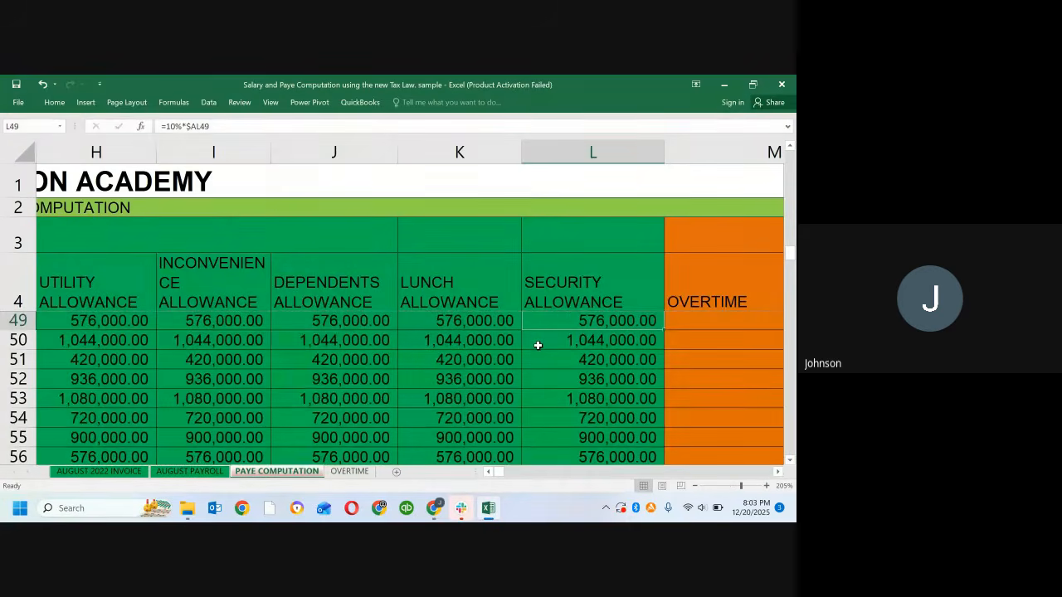
pyautogui.press('Up')
pyautogui.press('Up')
pyautogui.press('Up')
pyautogui.press('Up')
pyautogui.press('Up')
pyautogui.press('Up')
pyautogui.press('Up')
pyautogui.press('Up')
pyautogui.press('Up')
pyautogui.press('Up')
pyautogui.press('Up')
pyautogui.press('Up')
pyautogui.press('Up')
pyautogui.press('Up')
pyautogui.press('Up')
pyautogui.press('Up')
pyautogui.press('Up')
pyautogui.press('Up')
pyautogui.press('Up')
pyautogui.press('Up')
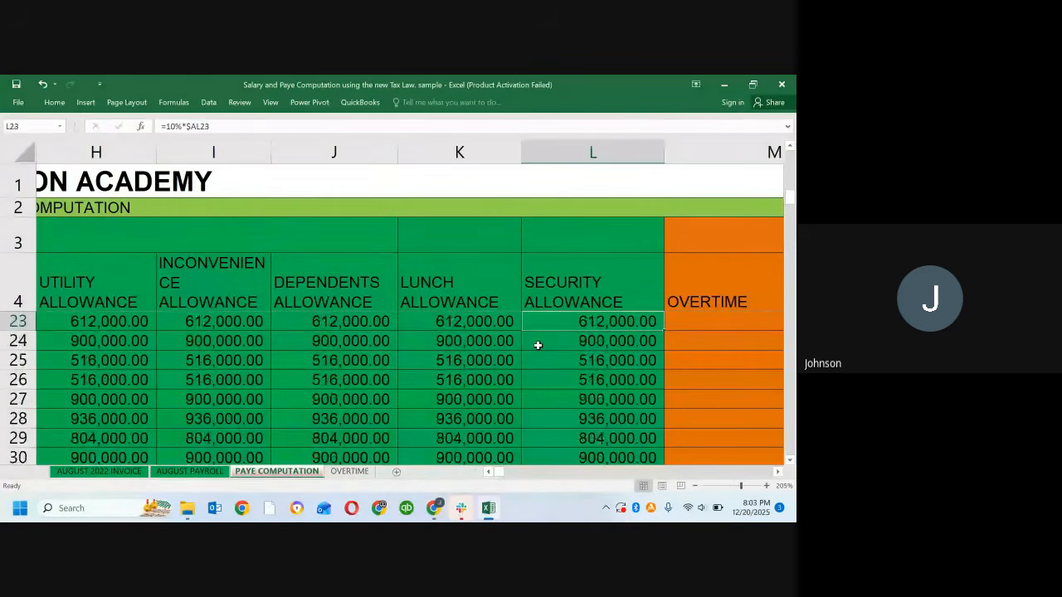
pyautogui.rightClick(539, 347)
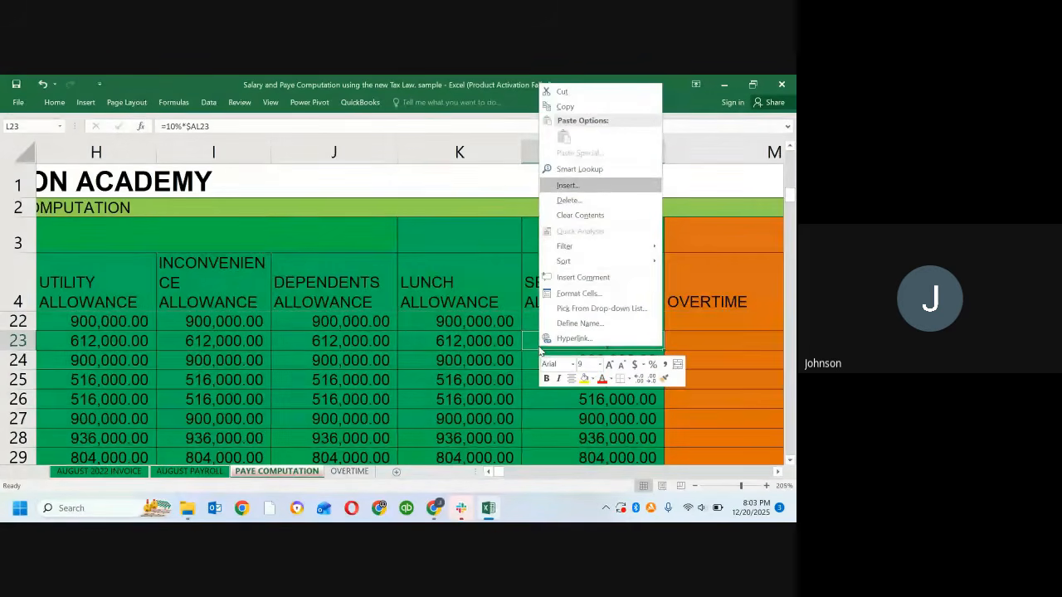
pyautogui.press('Escape')
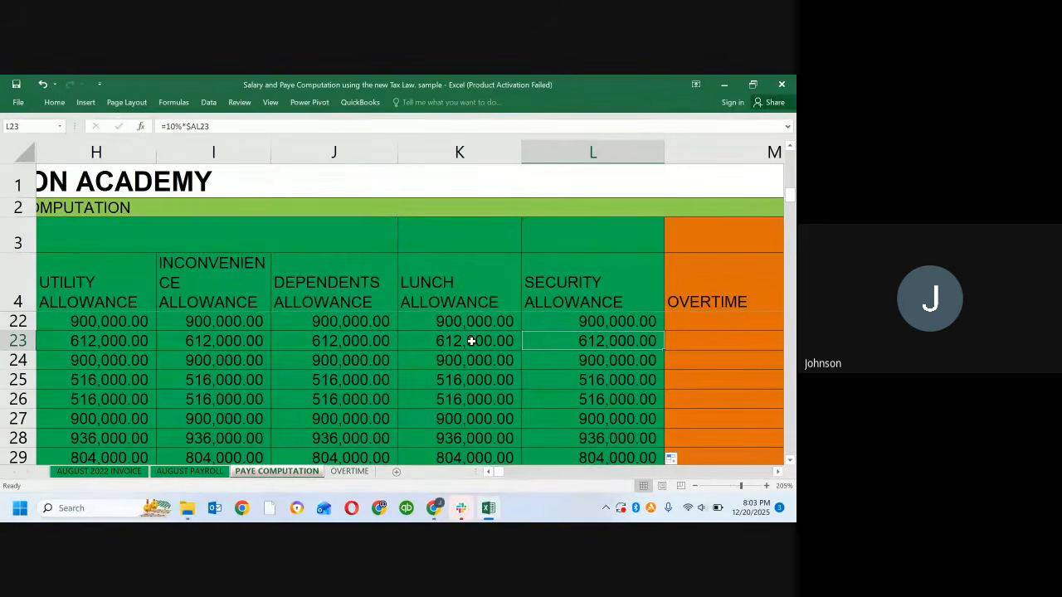
pyautogui.press('Up')
pyautogui.press('Up')
pyautogui.press('Up')
pyautogui.press('Up')
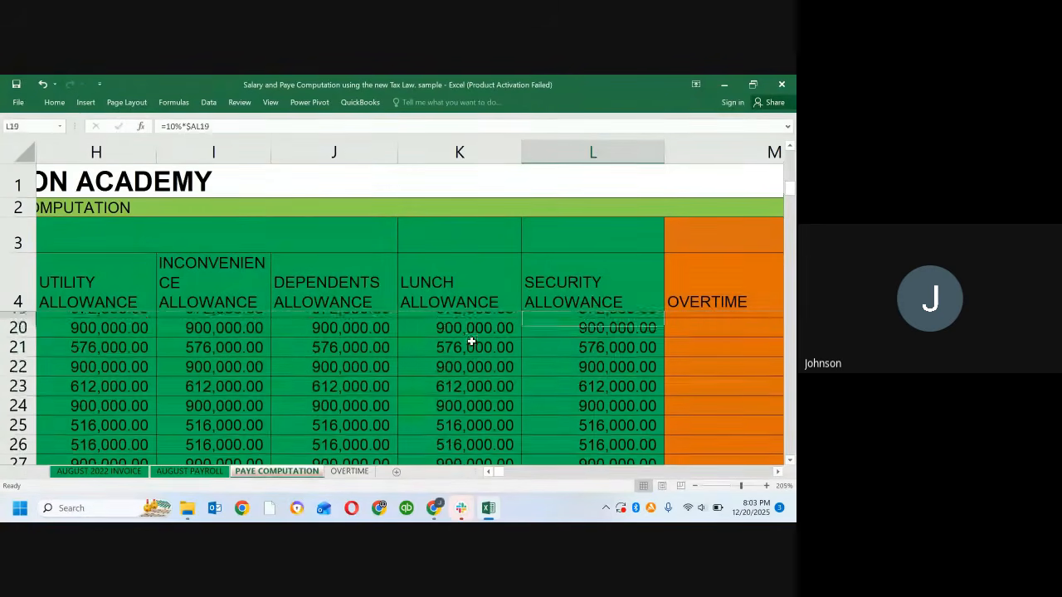
pyautogui.scroll(5, 471, 341)
# Step: Inspect the Overtime entries in M5 and M6 alongside the neighbouring Security Allowance formulas
pyautogui.hscroll(3, 471, 341)
pyautogui.click(472, 341)
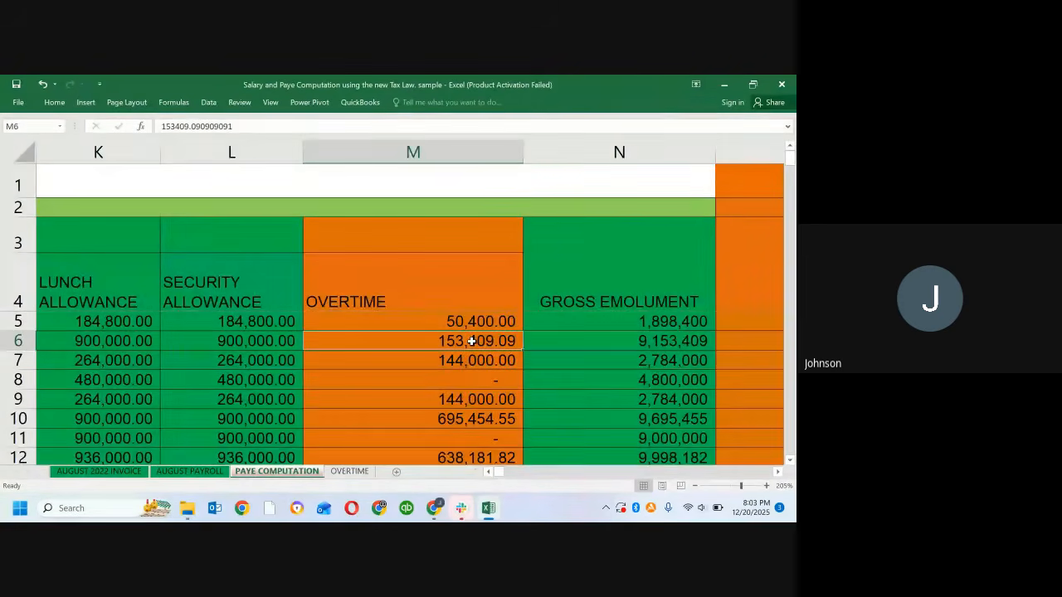
pyautogui.doubleClick(471, 341)
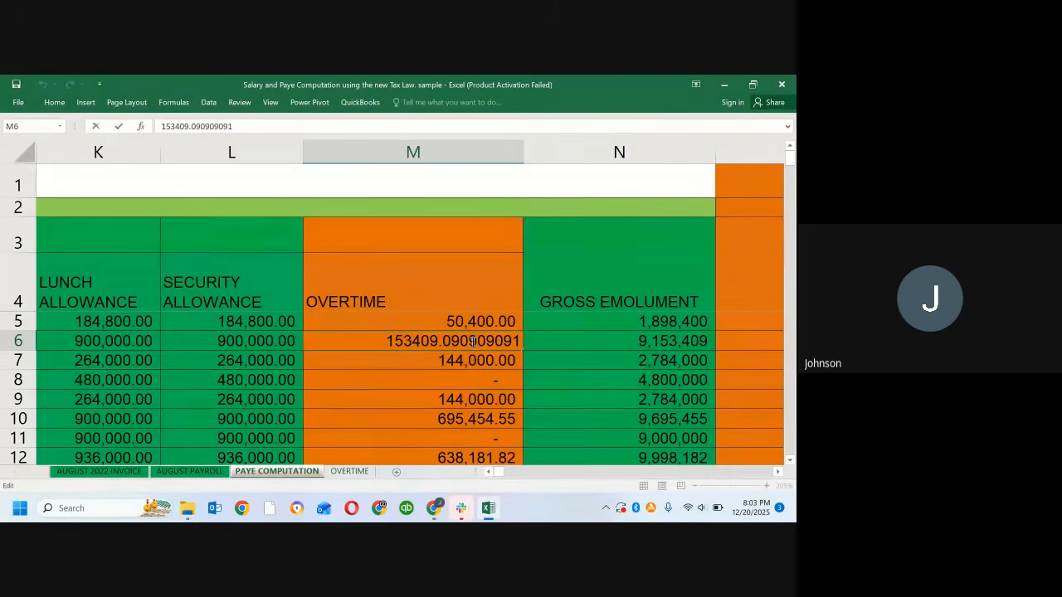
pyautogui.click(284, 333)
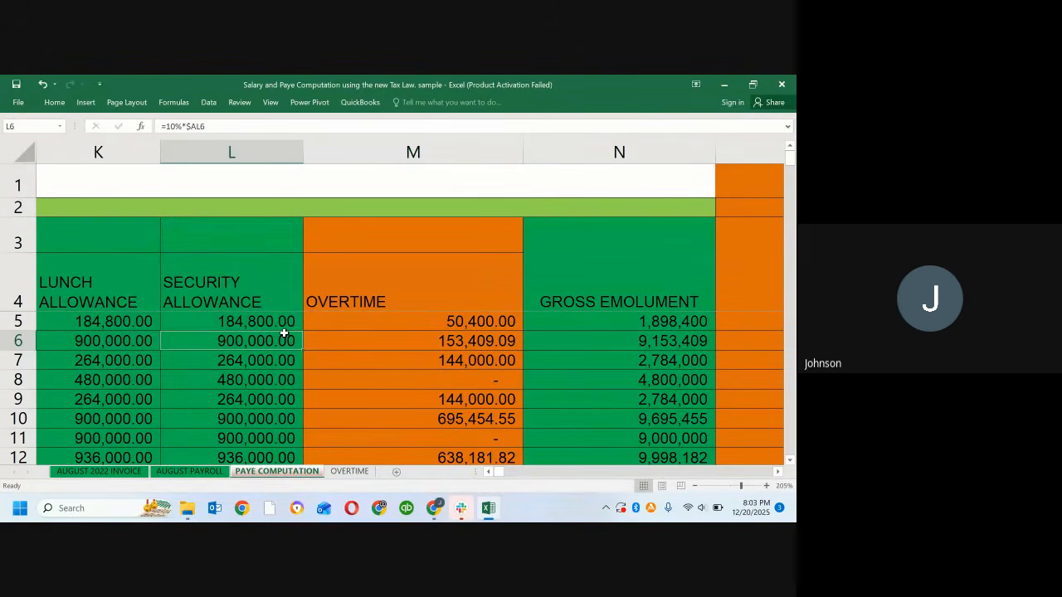
pyautogui.rightClick(350, 324)
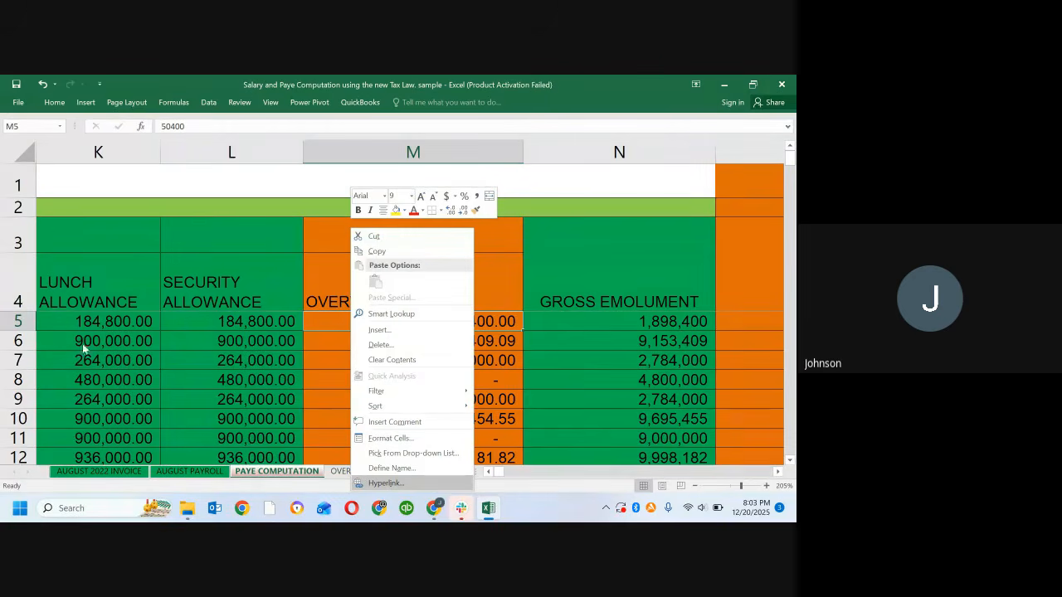
pyautogui.click(159, 337)
pyautogui.click(170, 321)
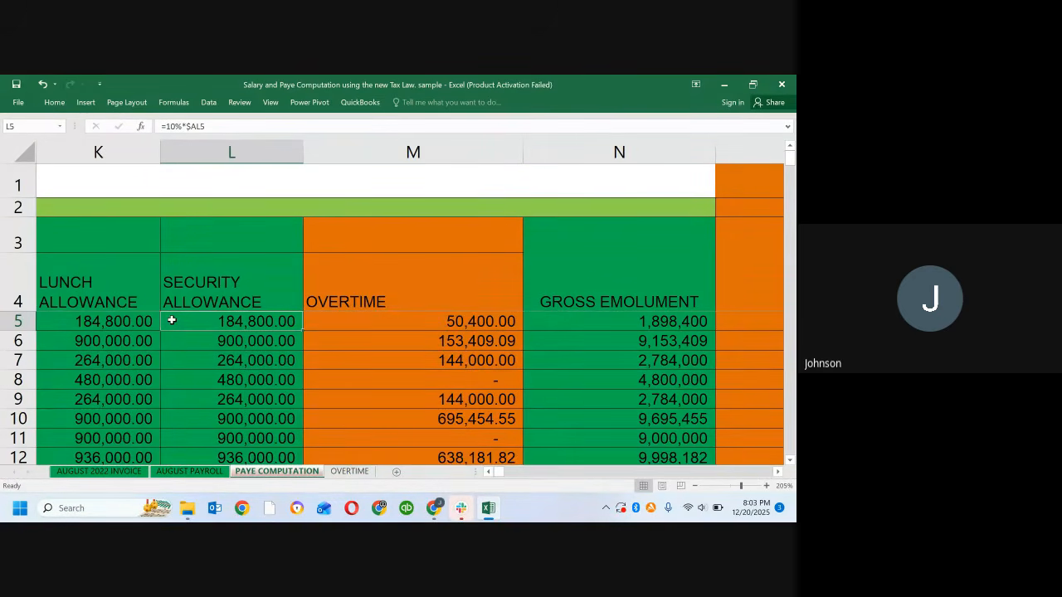
# Step: Review the row 5 component formulas from Security Allowance back to Basic, and forward again to Overtime
pyautogui.press('Left')
pyautogui.press('Left')
pyautogui.press('Left')
pyautogui.press('Left')
pyautogui.press('Left')
pyautogui.press('Left')
pyautogui.press('Left')
pyautogui.press('Left')
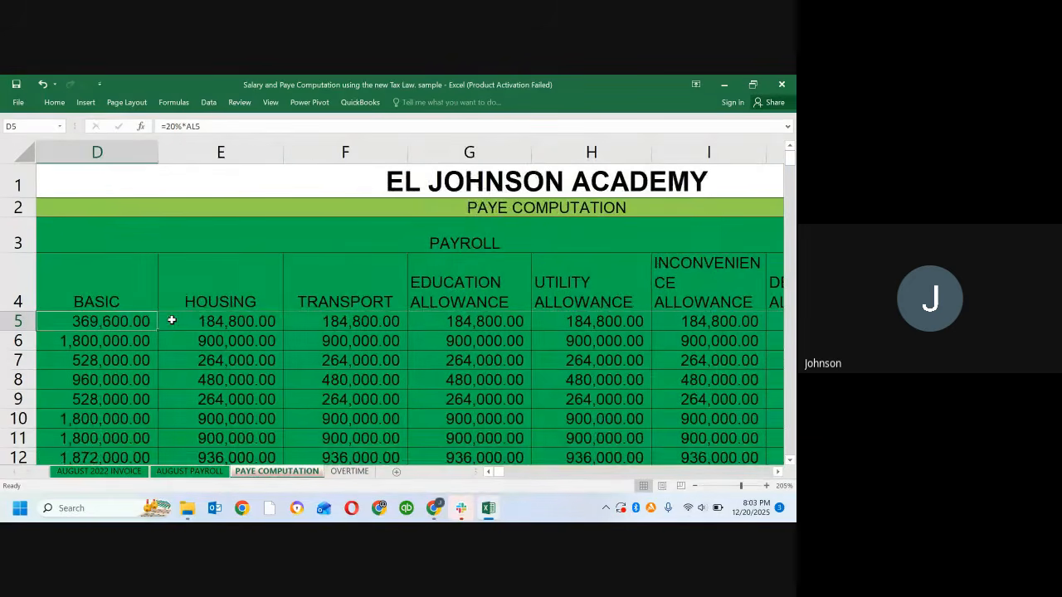
pyautogui.press('Left')
pyautogui.press('Right')
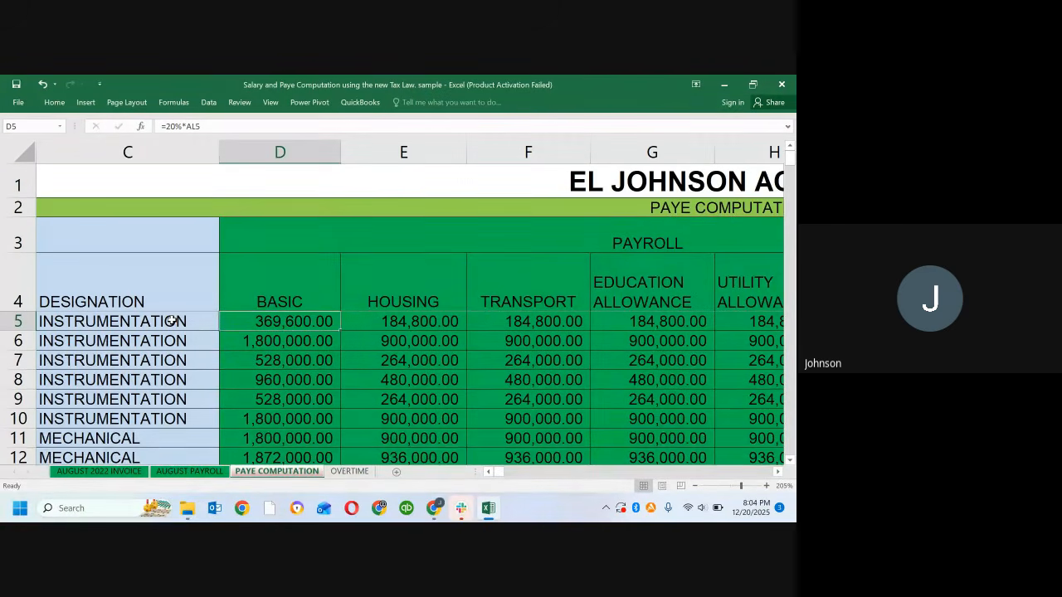
pyautogui.press('Right')
pyautogui.press('Right')
pyautogui.press('Right')
pyautogui.press('Right')
pyautogui.press('Right')
pyautogui.press('Right')
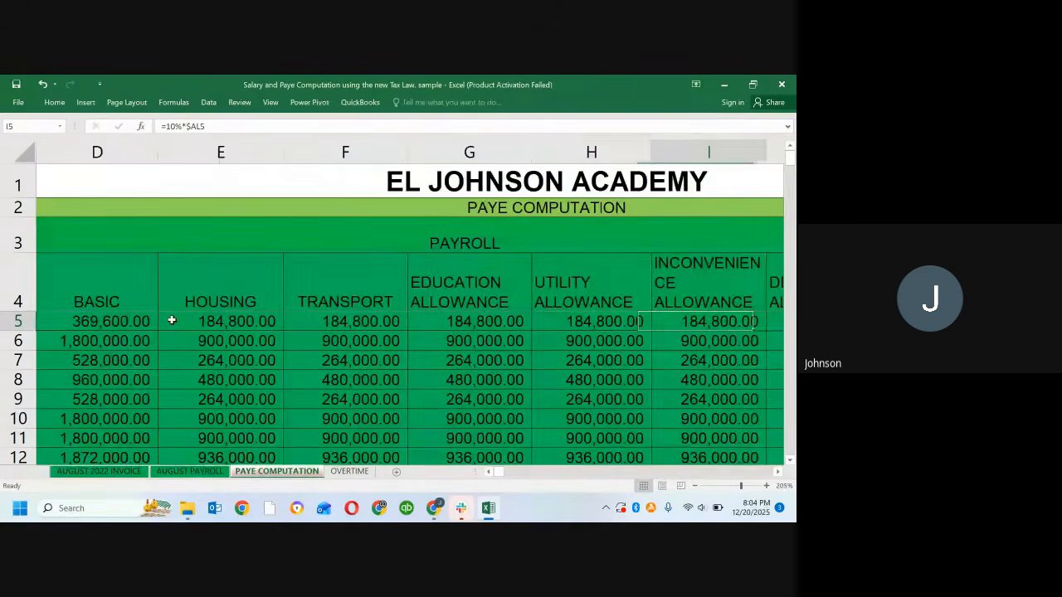
pyautogui.press('Right')
pyautogui.press('Right')
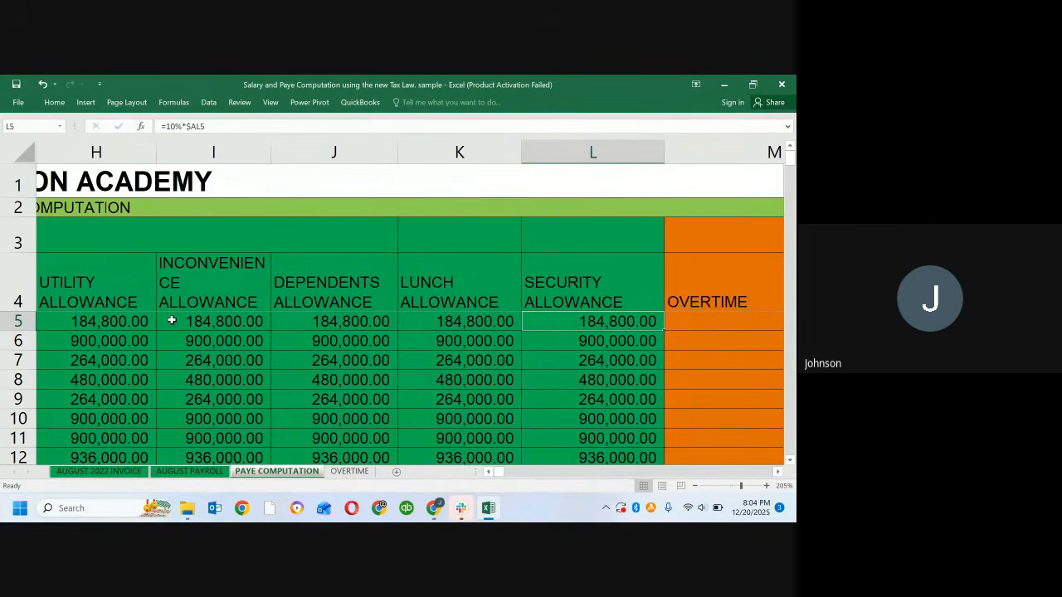
pyautogui.press('Right')
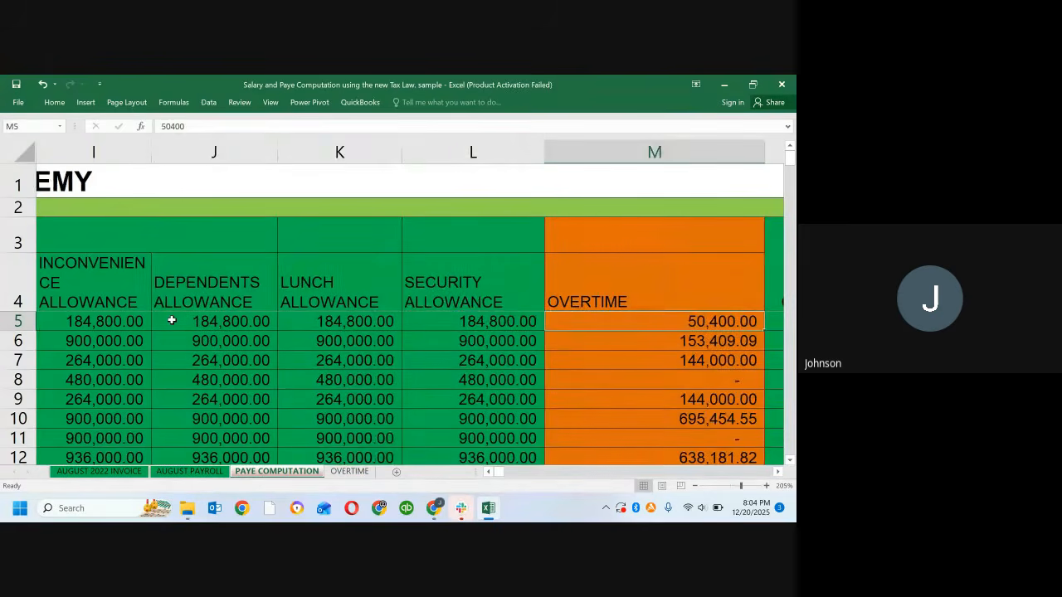
# Step: Compare the Overtime amount in M5 with the Gross Emolument formula in N5
pyautogui.press('Right')
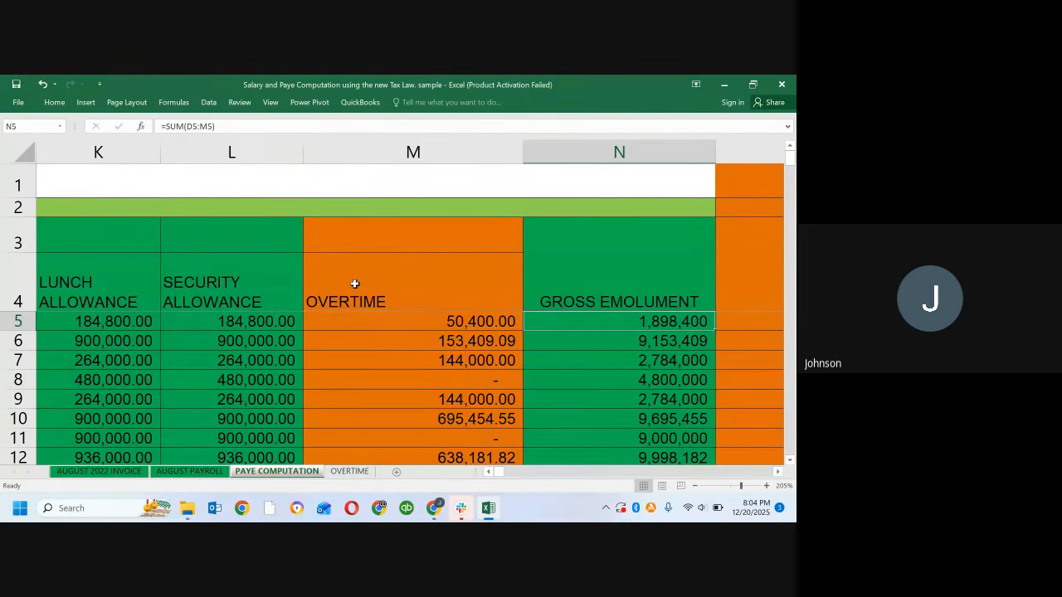
pyautogui.click(367, 321)
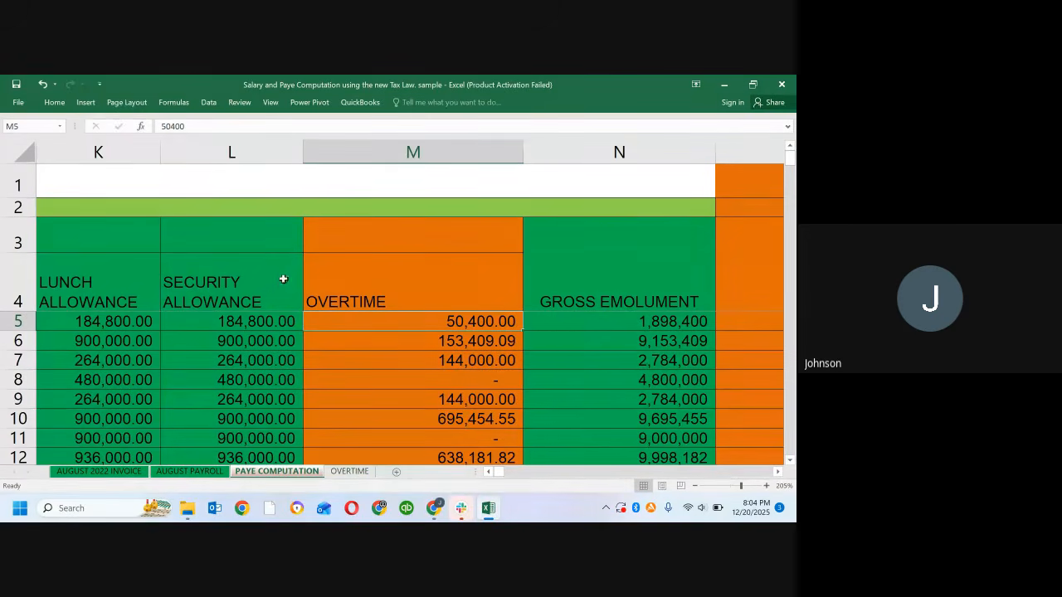
pyautogui.click(649, 321)
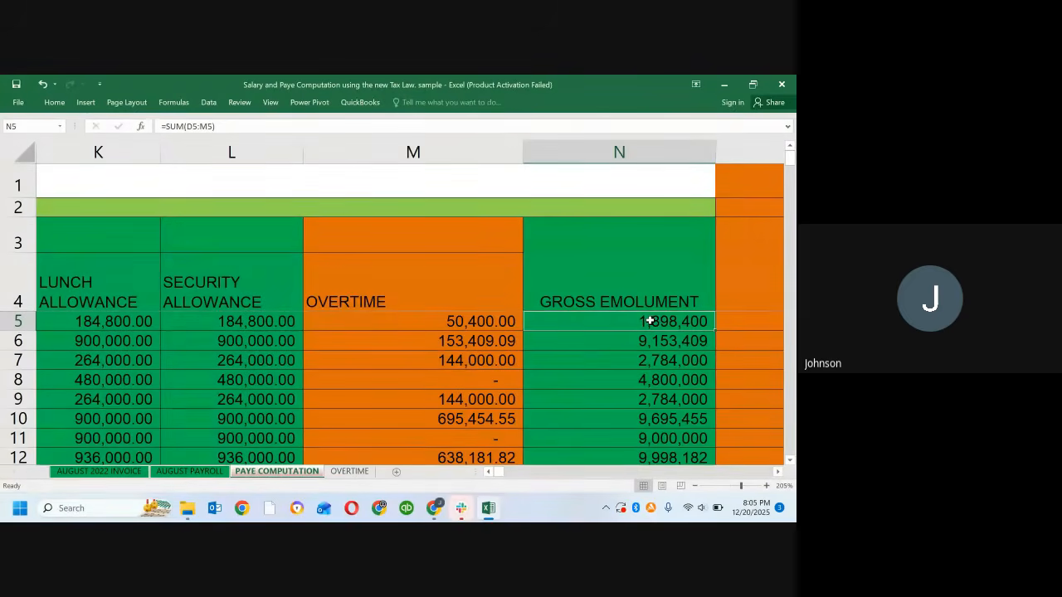
pyautogui.press('Left')
pyautogui.press('Right')
pyautogui.press('Left')
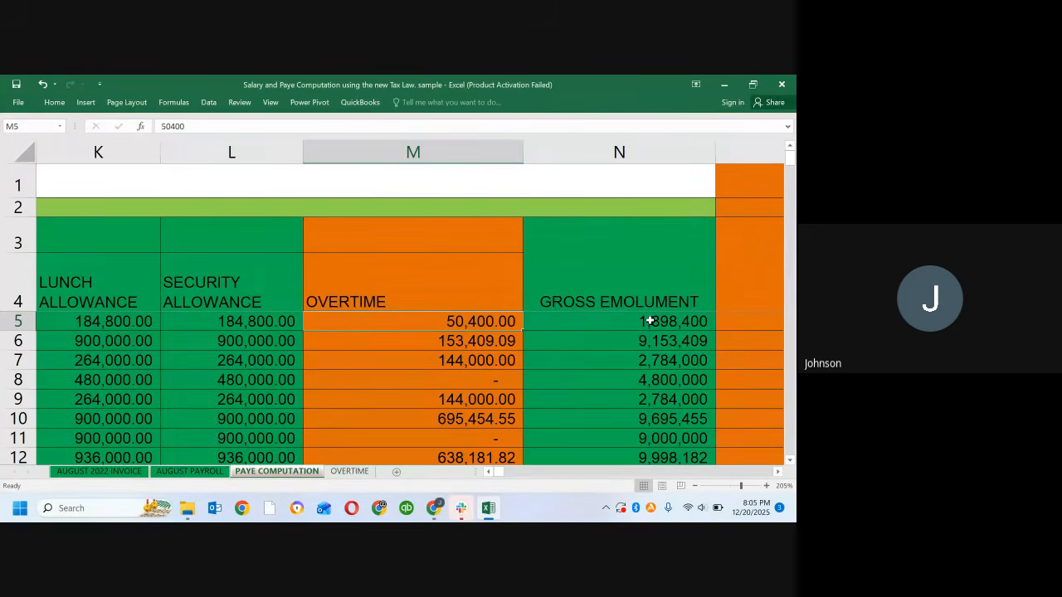
pyautogui.press('Right')
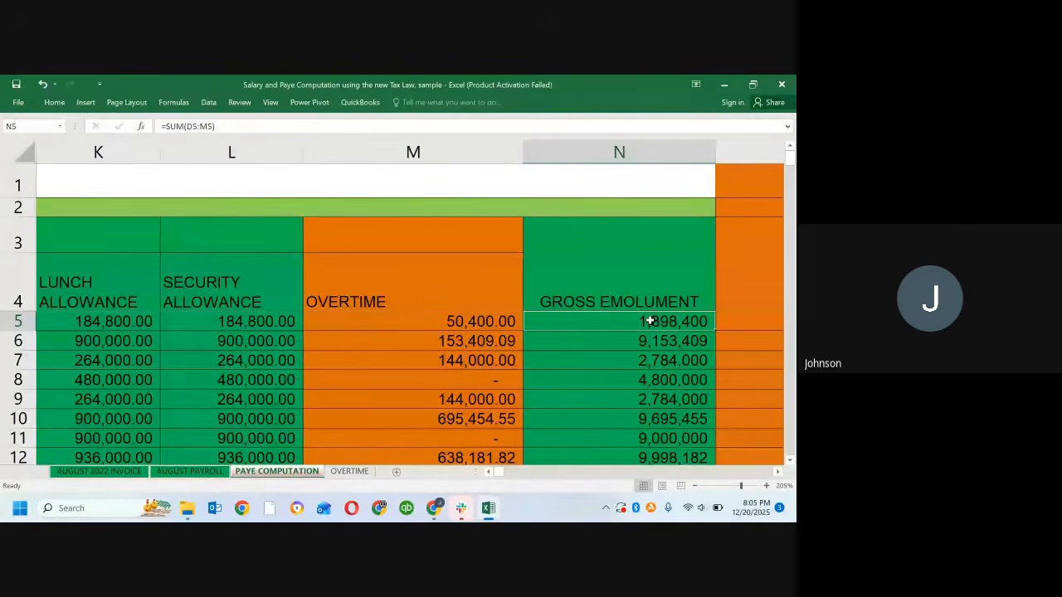
# Step: Examine the row 5 formulas beyond Gross Emolument, including the Pension Fund in Q5 and N.H.F in R5
pyautogui.press('Right')
pyautogui.press('Right')
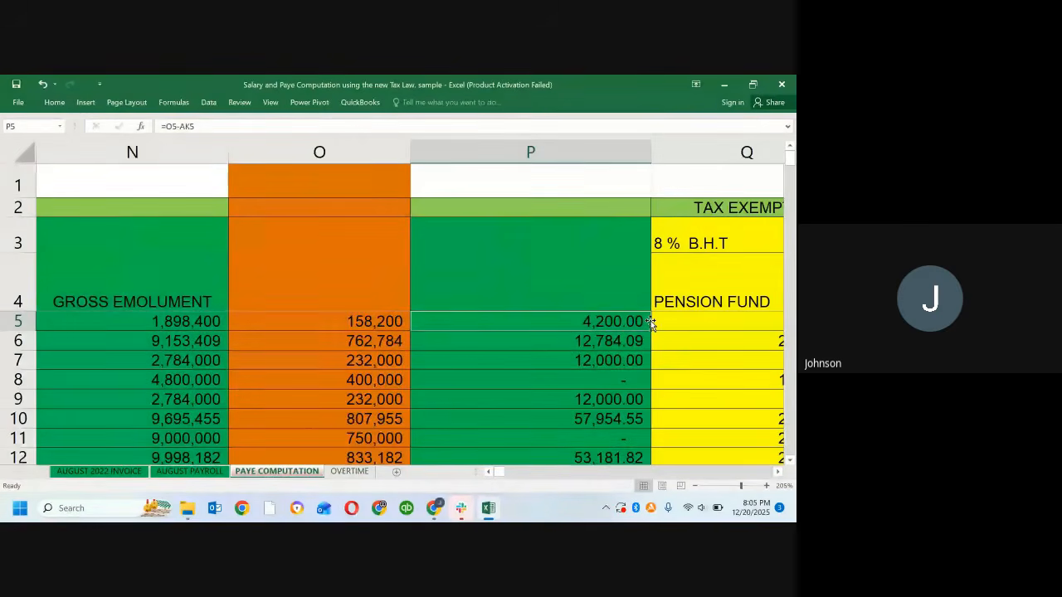
pyautogui.press('Right')
pyautogui.press('Right')
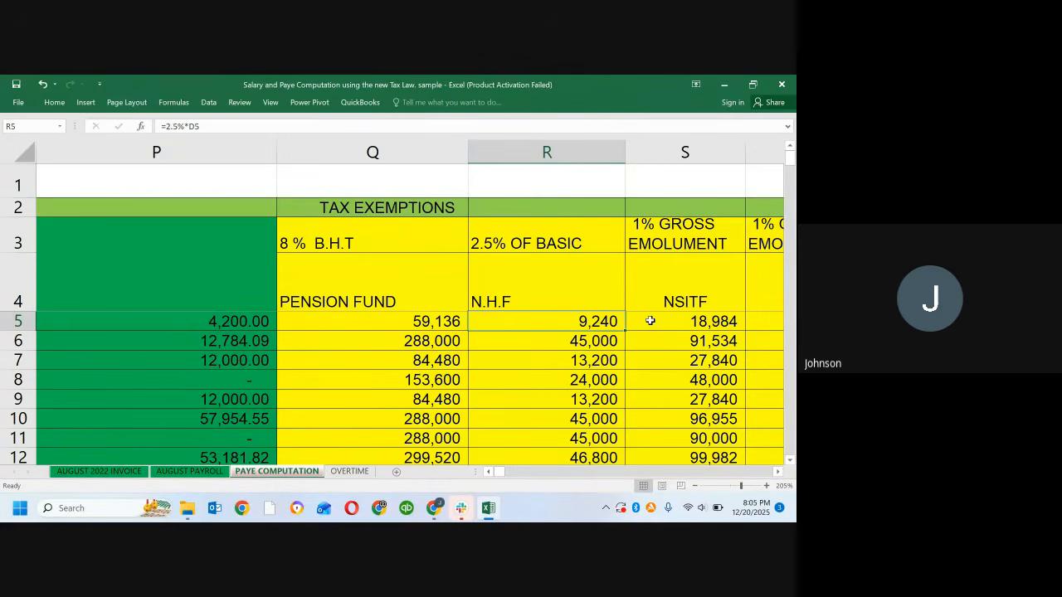
pyautogui.press('Left')
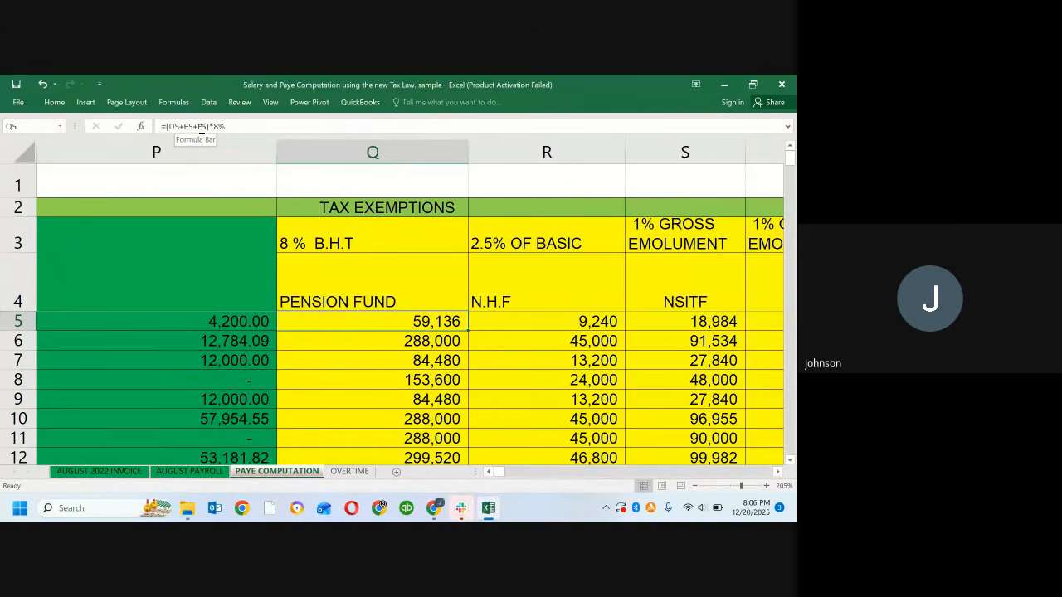
# Step: Go to D5 and examine the Basic, Housing and Transport cells that the Pension Fund formula refers to
pyautogui.click(18, 125)
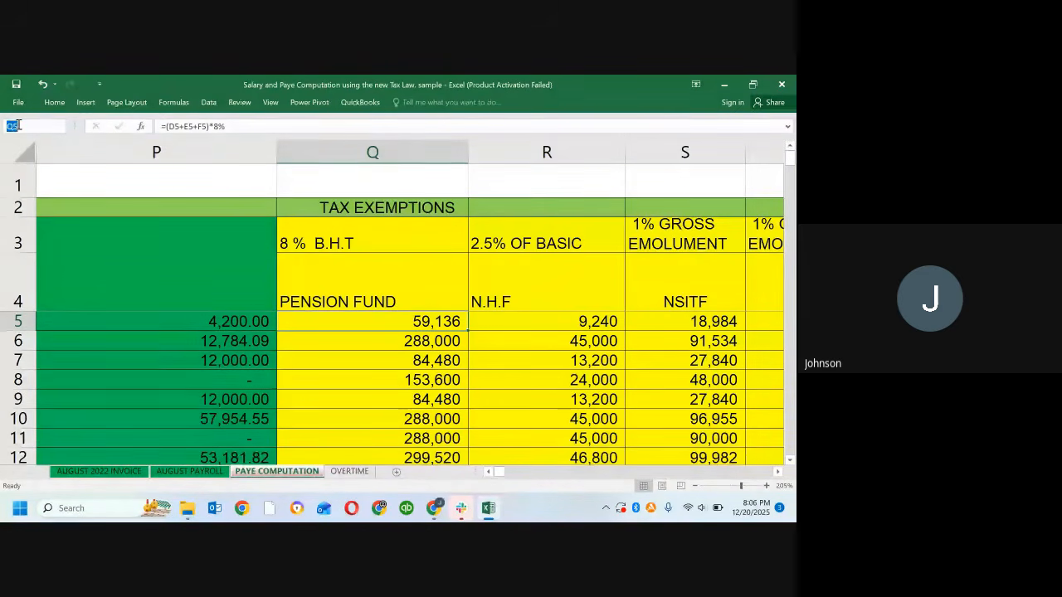
pyautogui.write('d5')
pyautogui.press('Return')
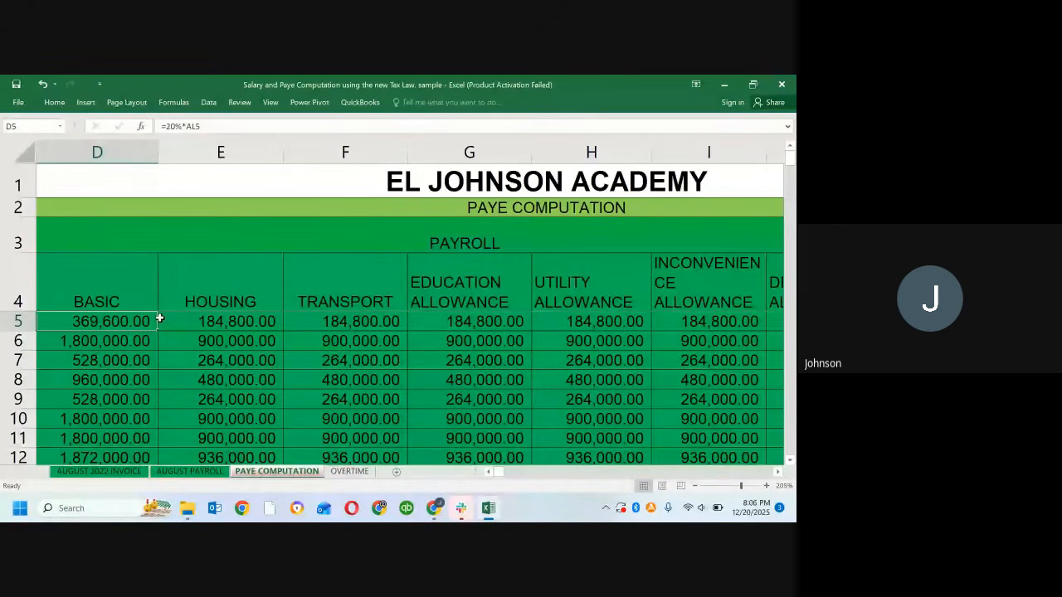
pyautogui.click(231, 320)
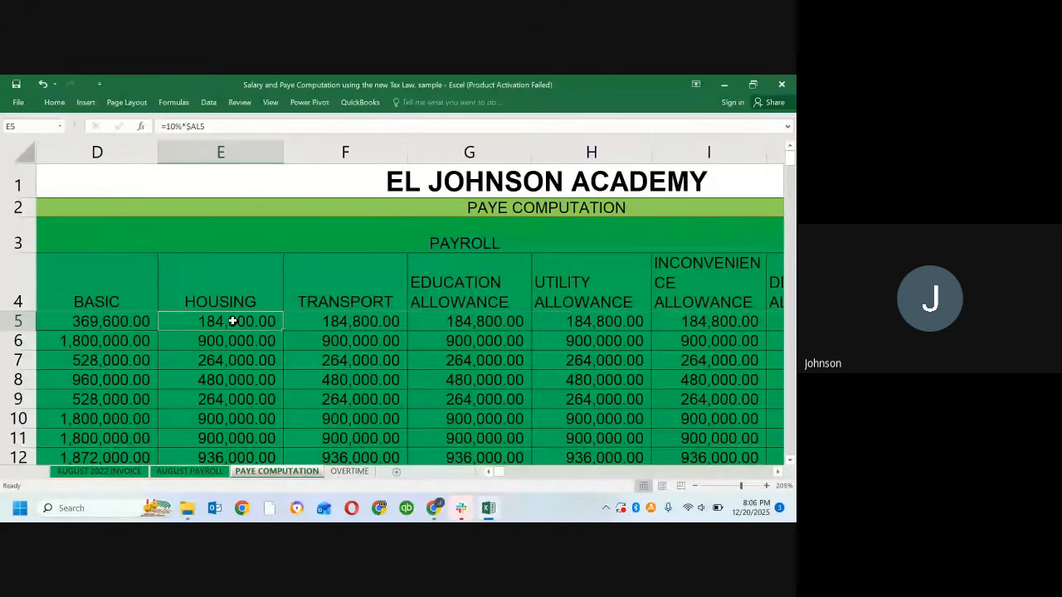
pyautogui.click(339, 320)
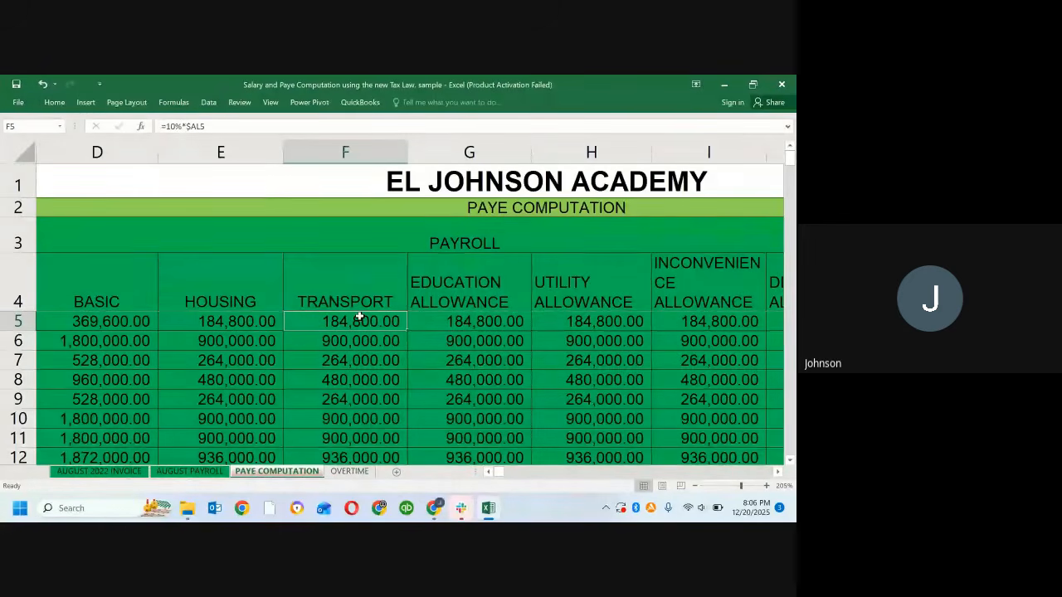
# Step: Review the row 5 cells from Transport through the remaining allowances and Overtime to the Gross Emolument formula in N5
pyautogui.press('Right')
pyautogui.press('Right')
pyautogui.press('Right')
pyautogui.press('Right')
pyautogui.press('Right')
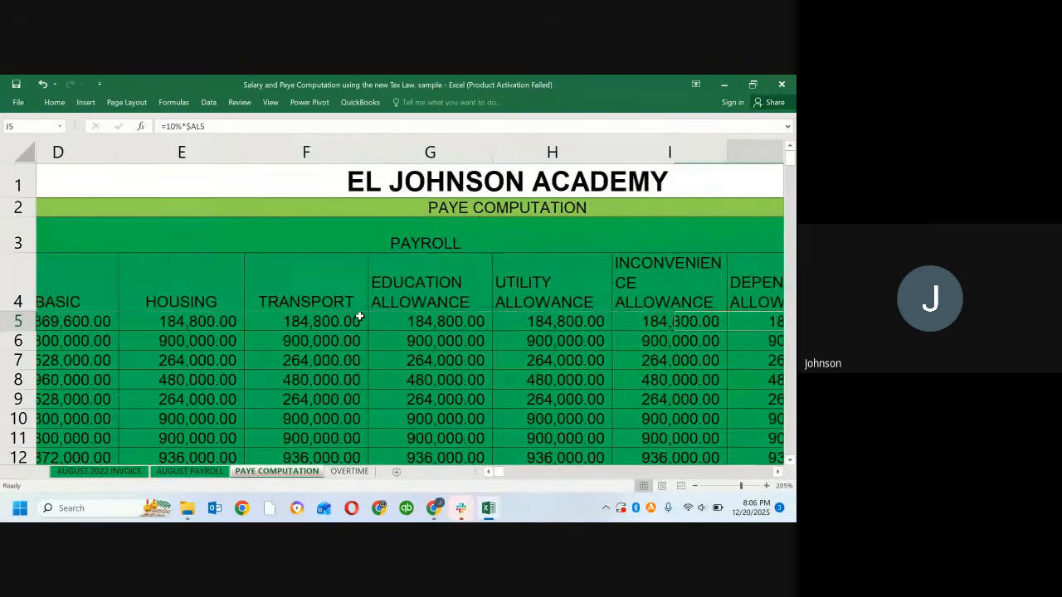
pyautogui.press('Right')
pyautogui.press('Right')
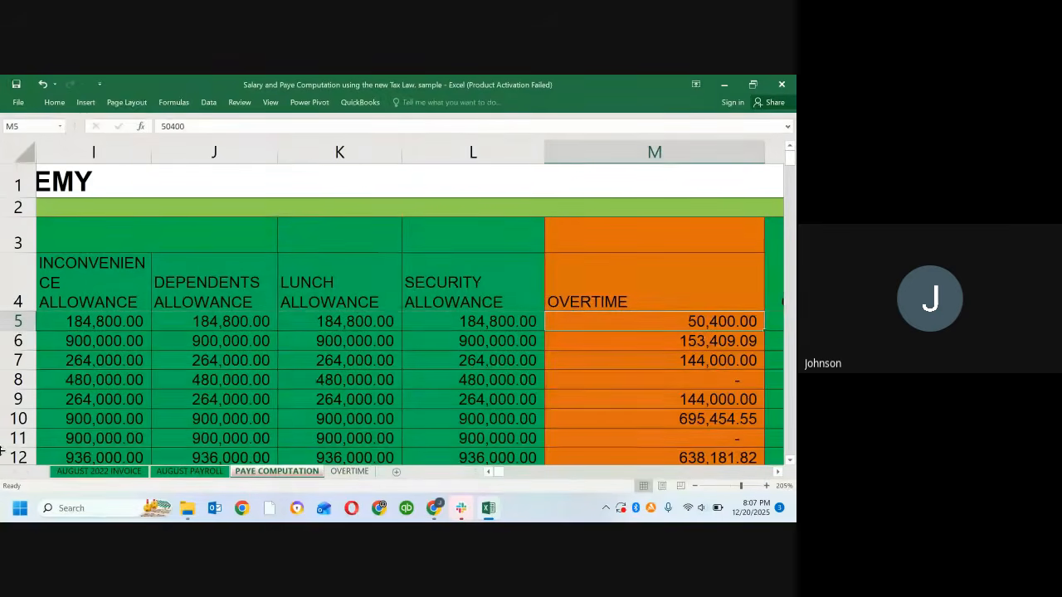
pyautogui.press('Right')
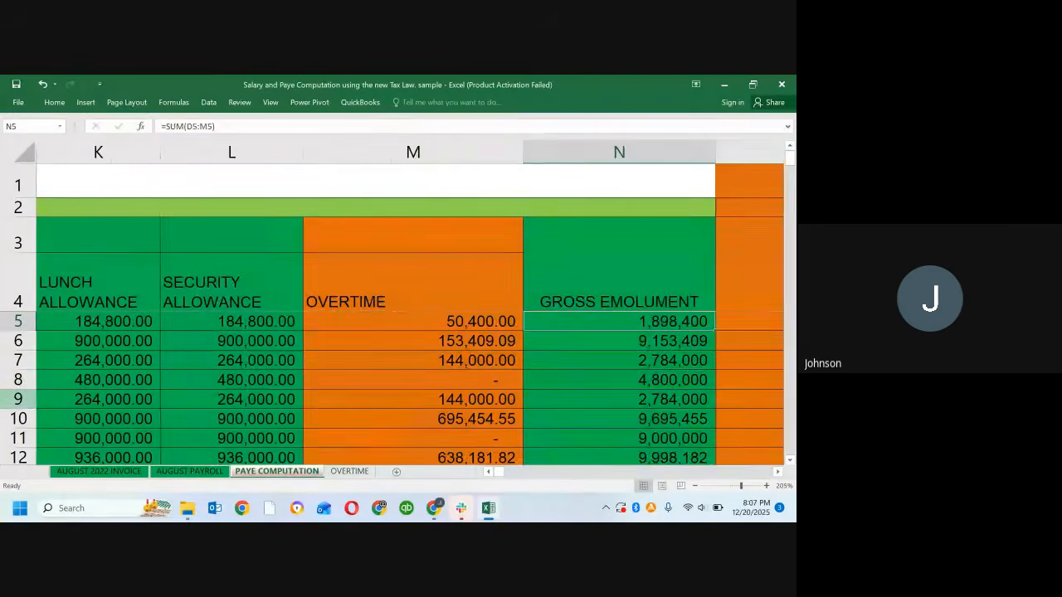
# Step: Examine the row 5 tax exemption cells, including N.H.F in R5, NSITF in S5, ITF in T5 and Life Assurance in U5
pyautogui.press('Right')
pyautogui.press('Right')
pyautogui.press('Right')
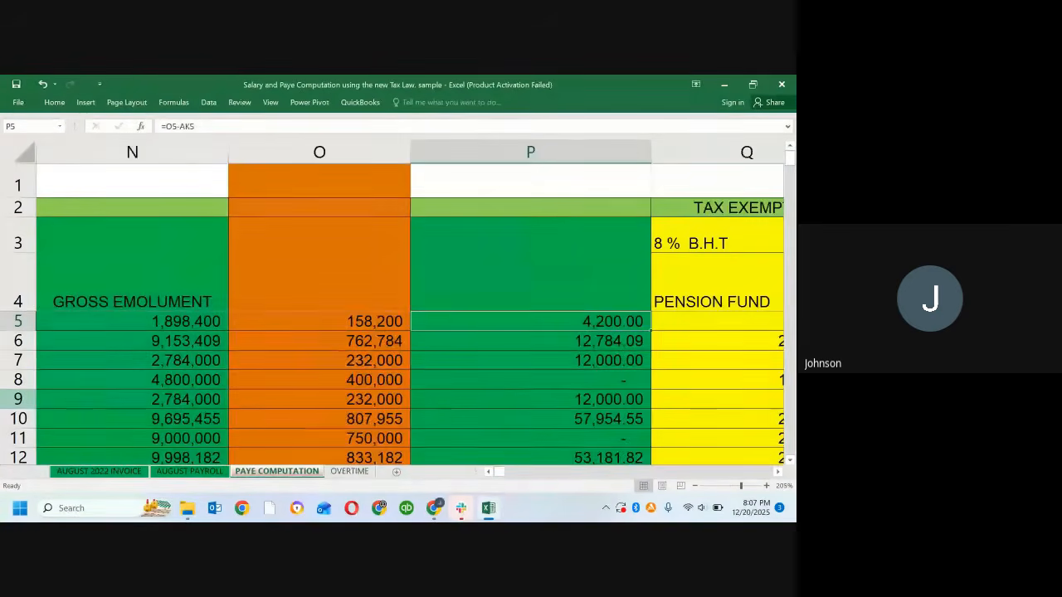
pyautogui.press('Right')
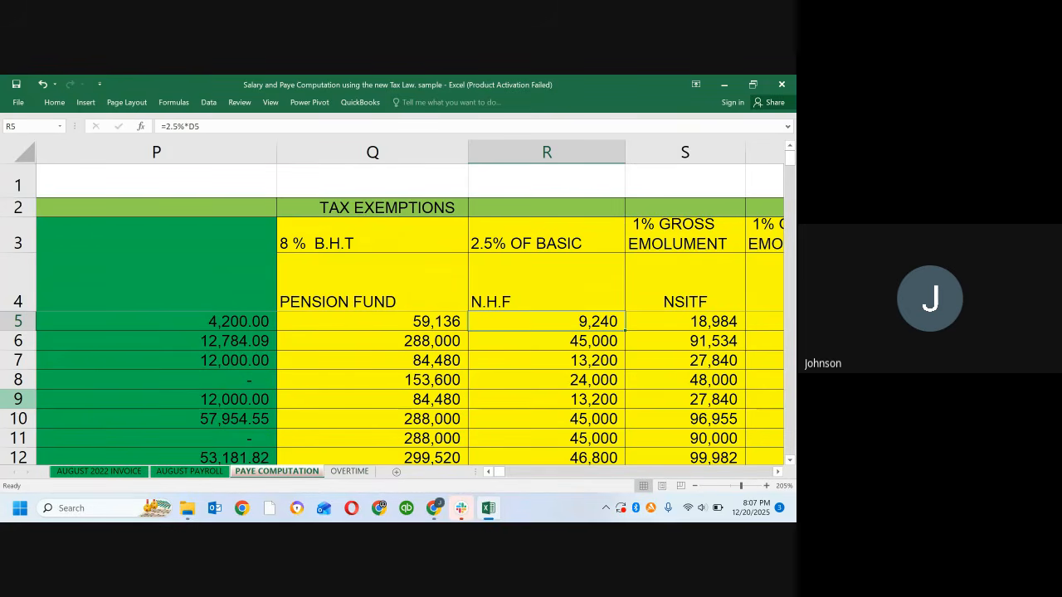
pyautogui.press('Right')
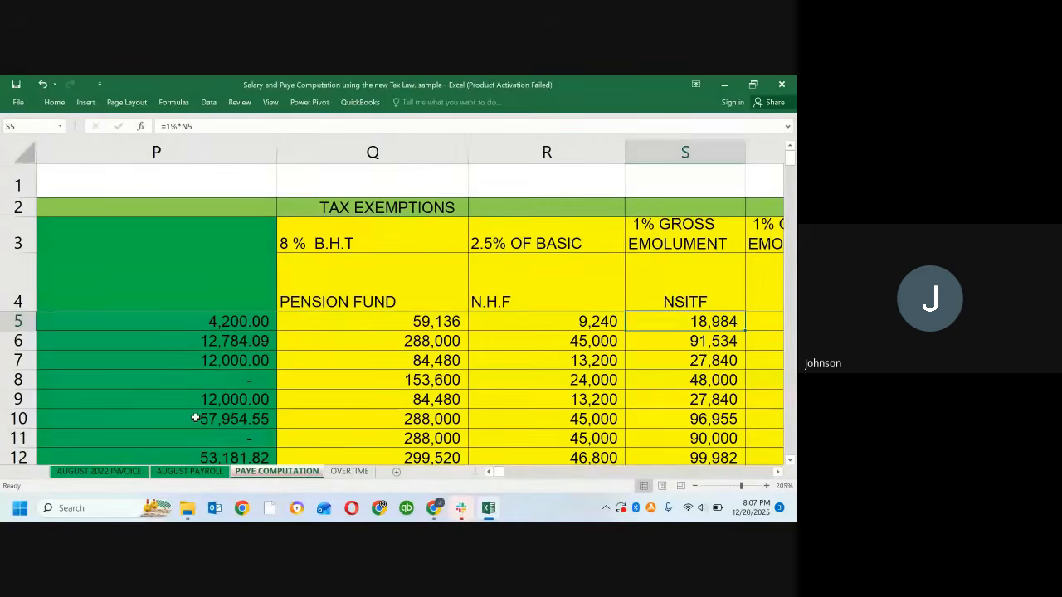
pyautogui.press('Right')
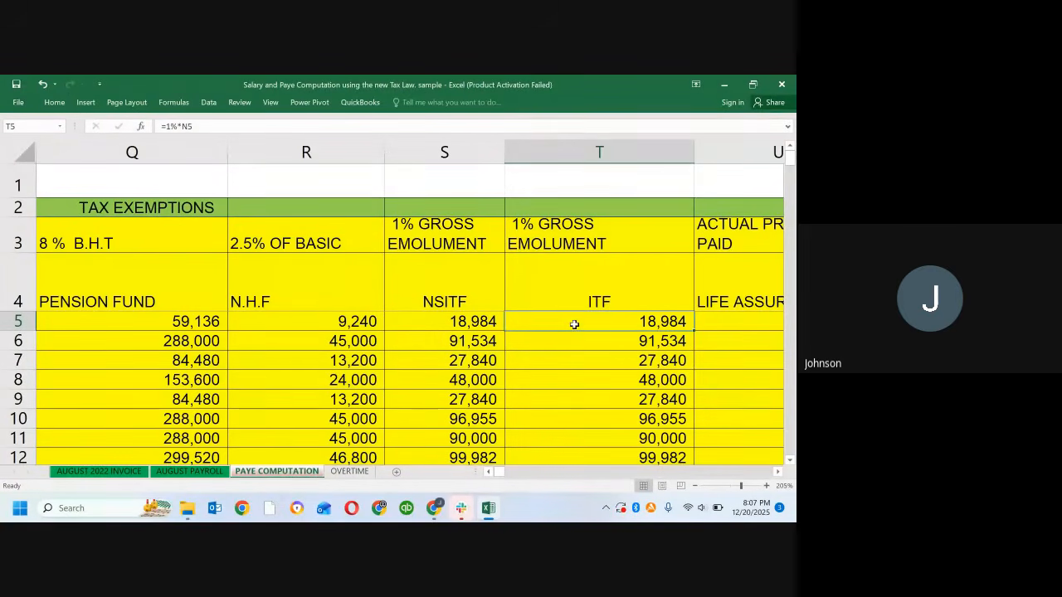
pyautogui.press('Right')
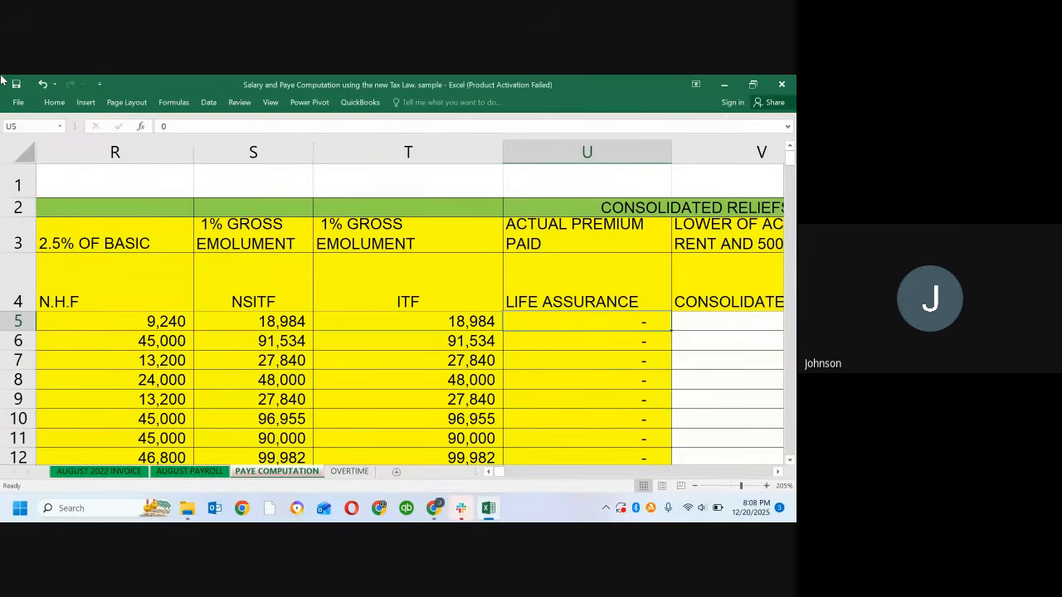
# Step: Recheck the row 5 exemptions back to P5, and forward again to the Consolidated Reliefs formula in V5
pyautogui.press('Left')
pyautogui.press('Left')
pyautogui.press('Left')
pyautogui.press('Left')
pyautogui.press('Left')
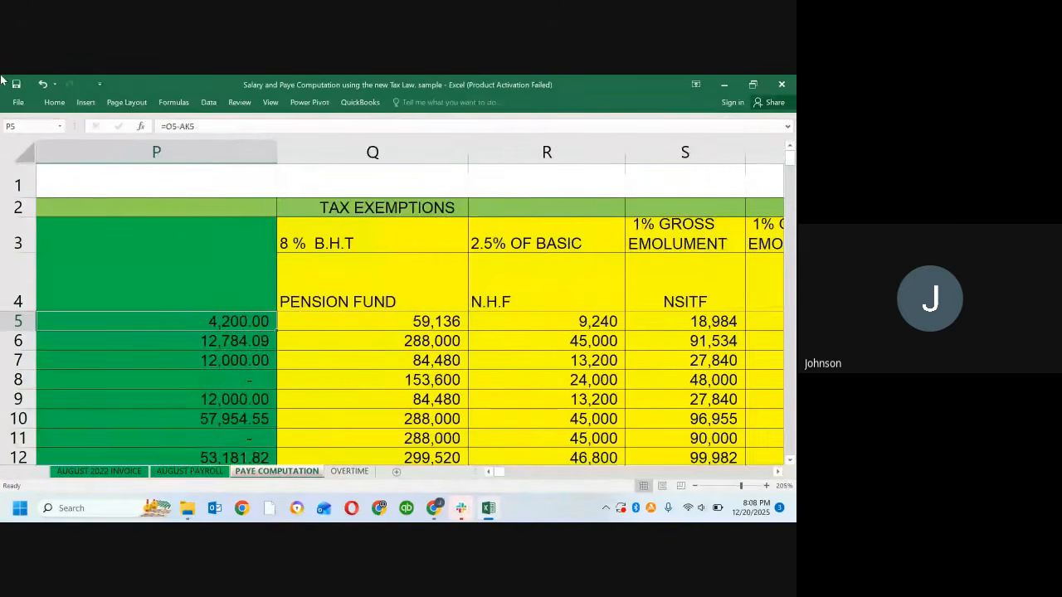
pyautogui.press('Right')
pyautogui.press('Right')
pyautogui.press('Right')
pyautogui.press('Right')
pyautogui.press('Right')
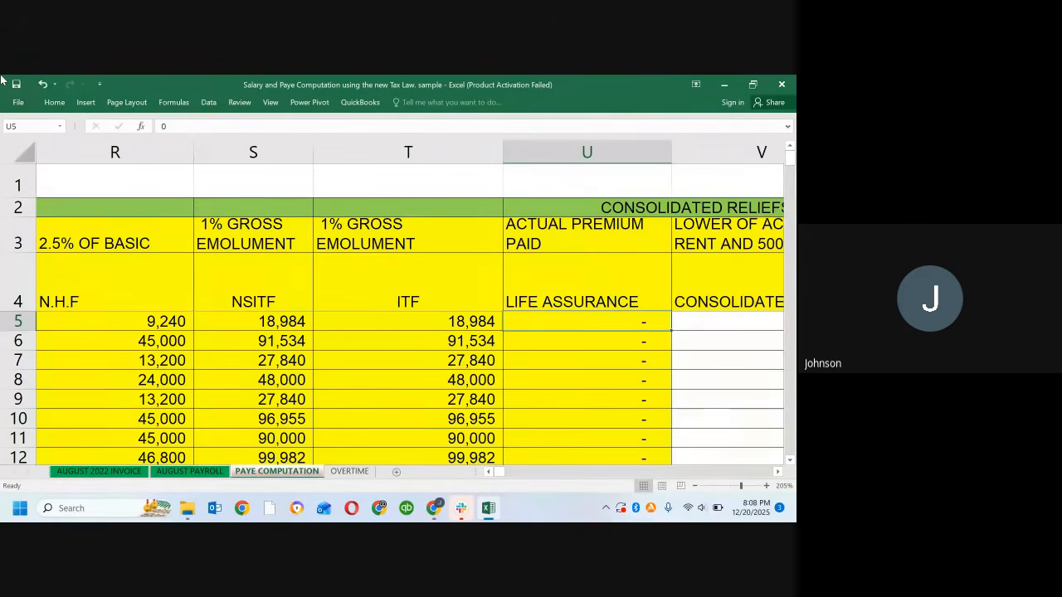
pyautogui.press('Right')
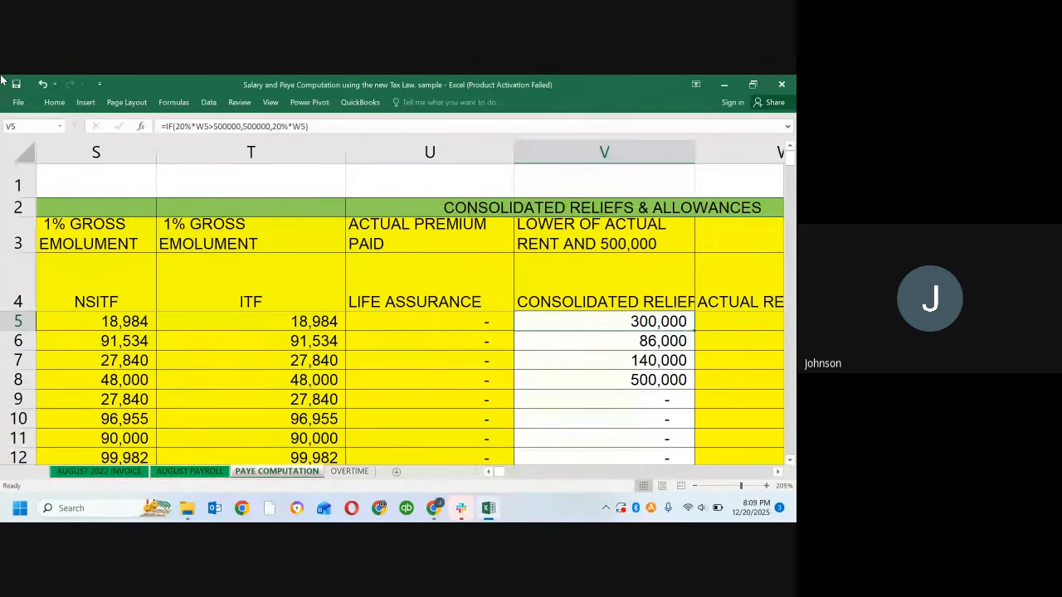
# Step: Examine the ITF formula in T5, the Consolidated Reliefs & Allowances header in V4 and the Actual Rent entry in W5
pyautogui.click(286, 324)
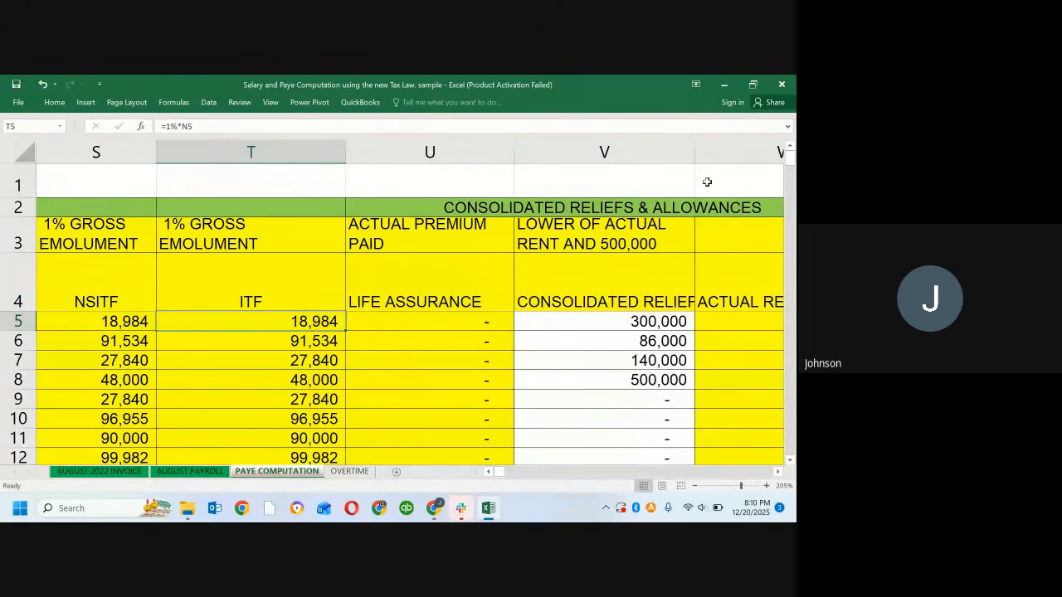
pyautogui.click(588, 296)
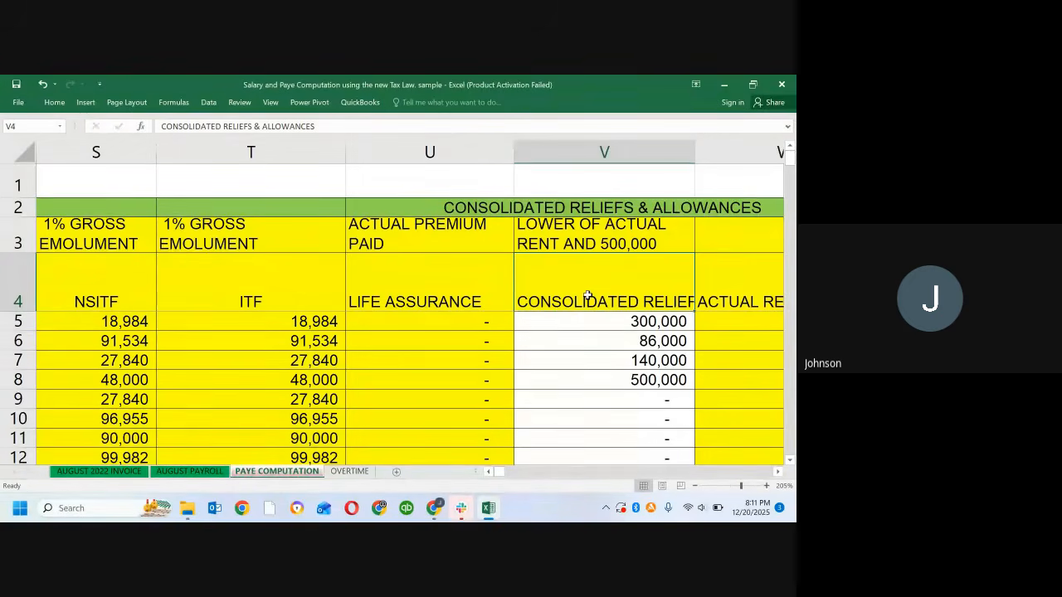
pyautogui.click(720, 327)
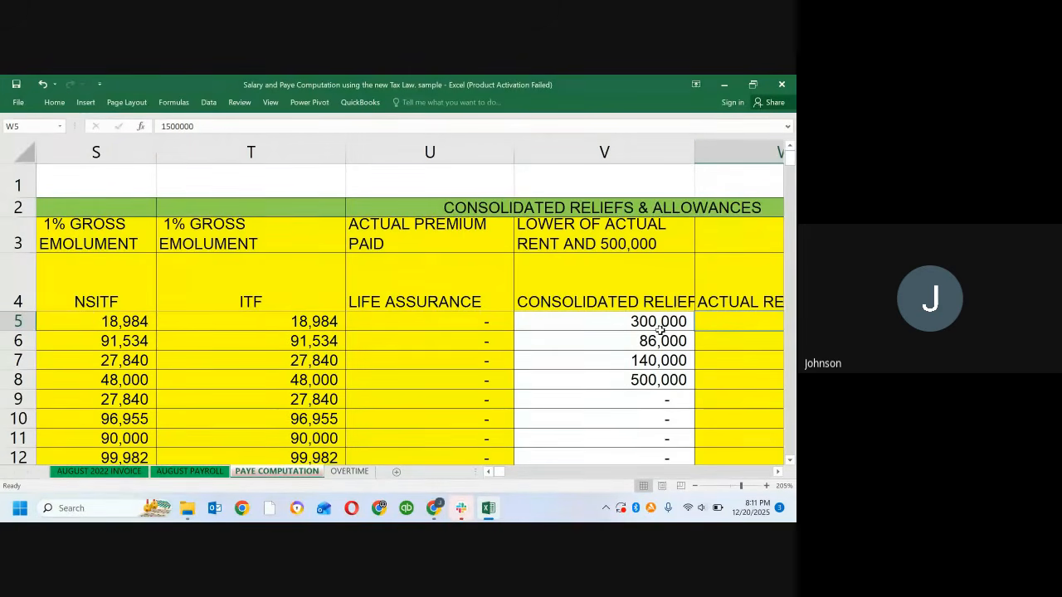
# Step: Compare the rent relief IF formulas in the Consolidated Reliefs cells V5 to V7
pyautogui.click(578, 360)
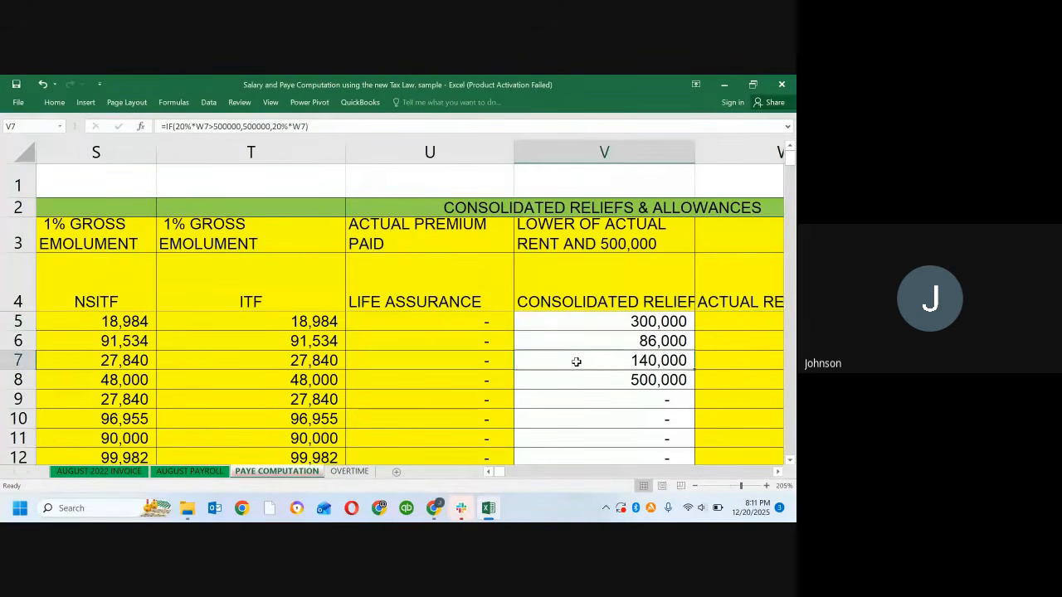
pyautogui.press('Up')
pyautogui.press('Up')
pyautogui.press('Up')
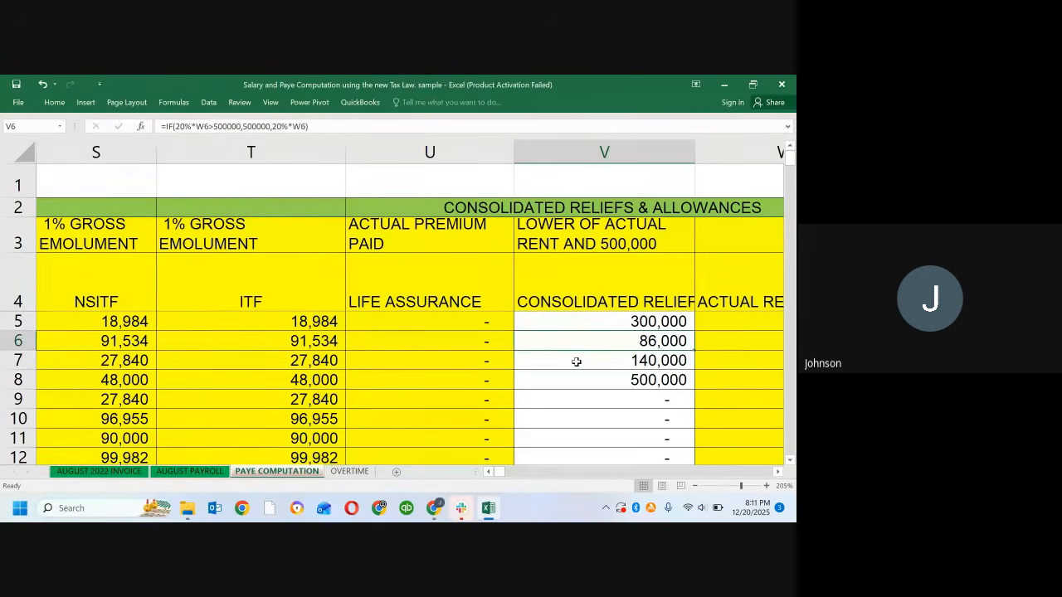
pyautogui.press('Down')
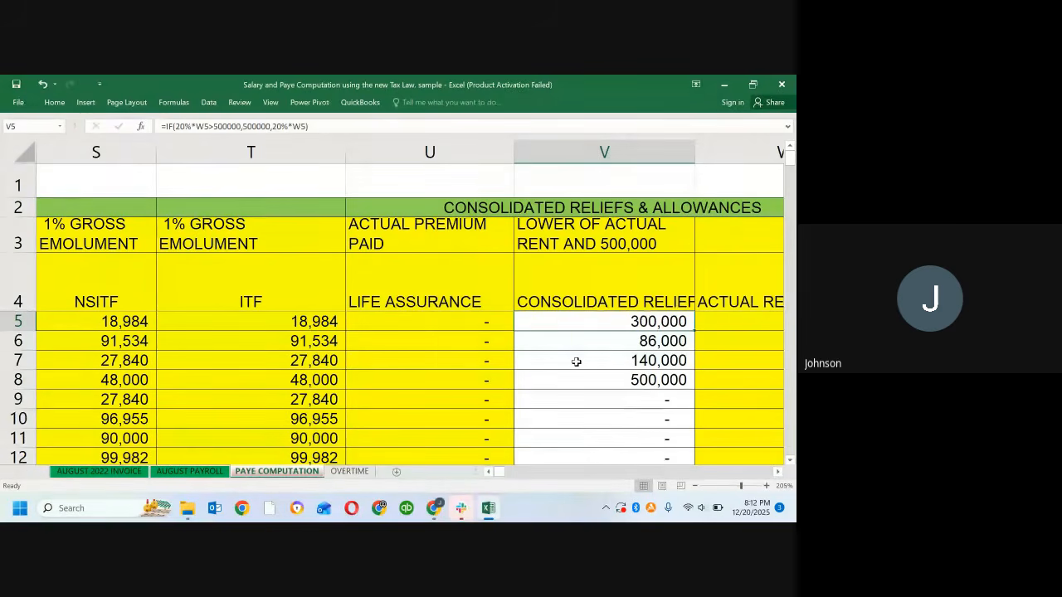
pyautogui.press('Down')
pyautogui.press('Up')
# Step: Examine the Taxable Income formula in X5 and the Actual Rent entries in W5 to W8
pyautogui.click(746, 322)
pyautogui.press('Right')
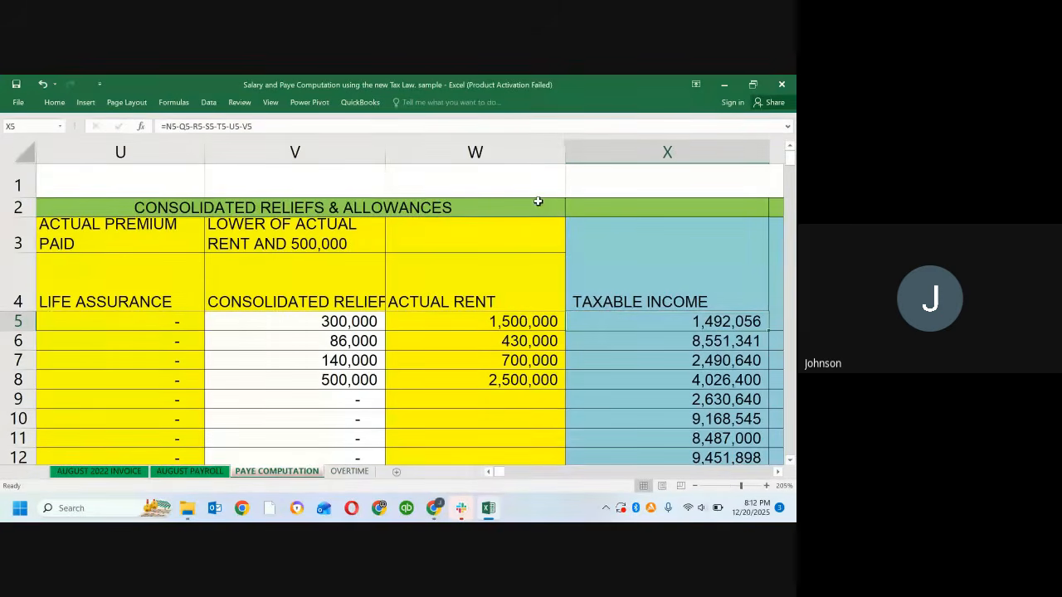
pyautogui.click(475, 152)
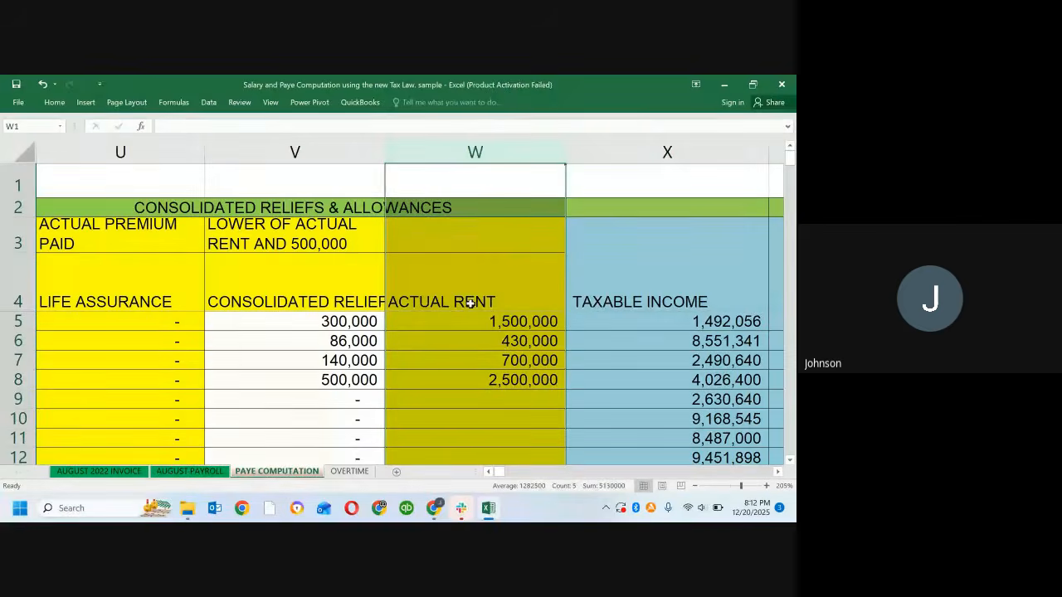
pyautogui.click(456, 419)
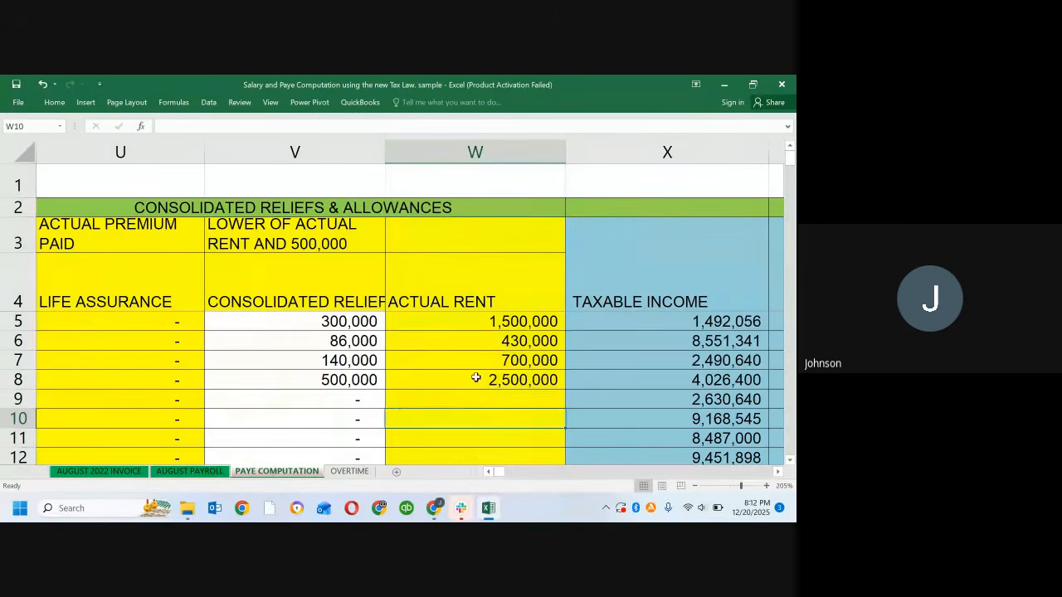
pyautogui.click(457, 322)
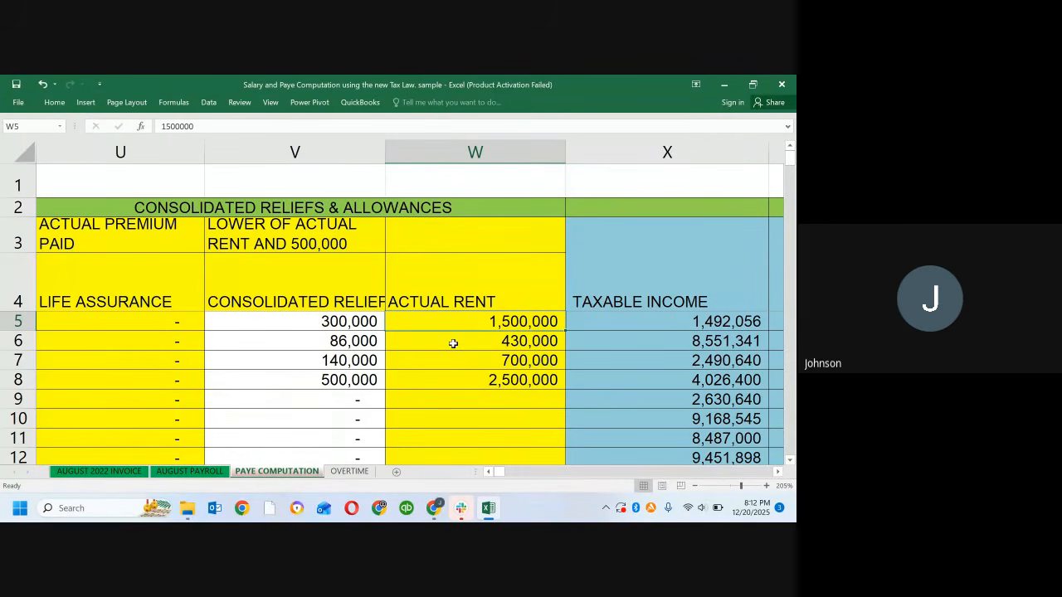
pyautogui.click(453, 343)
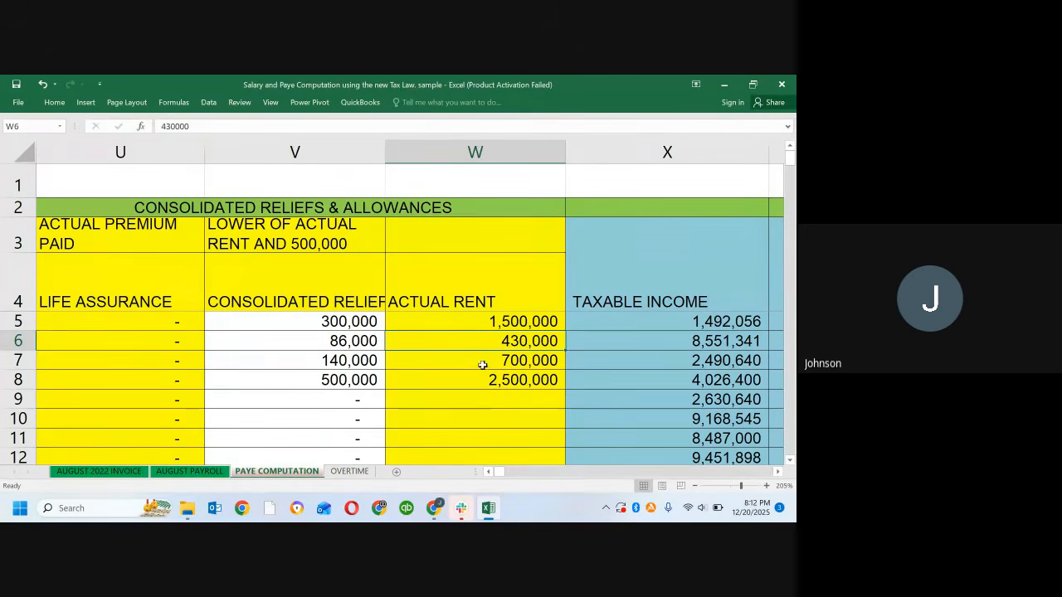
pyautogui.click(479, 362)
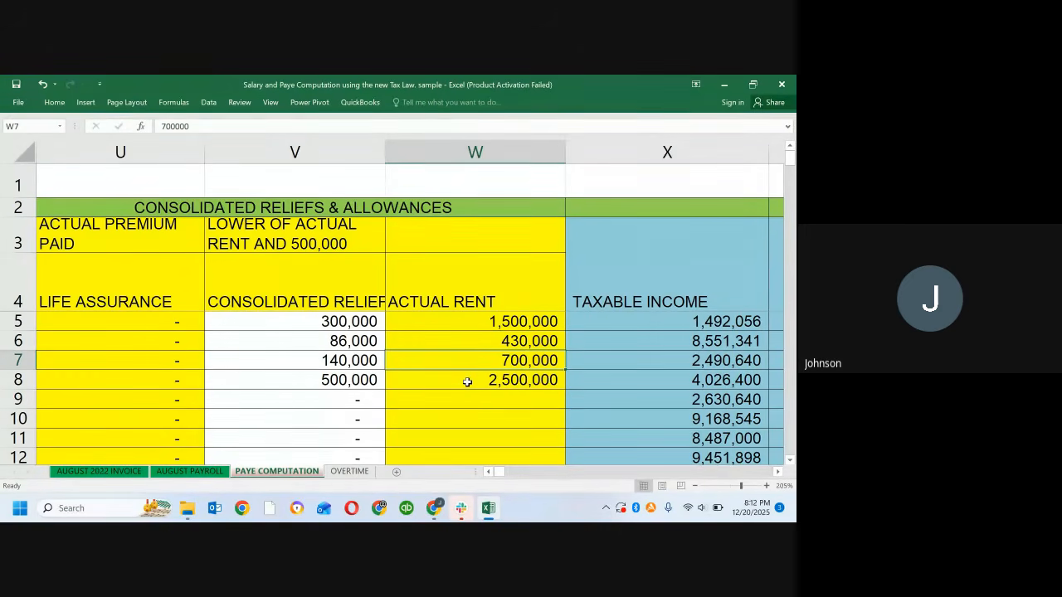
pyautogui.click(467, 381)
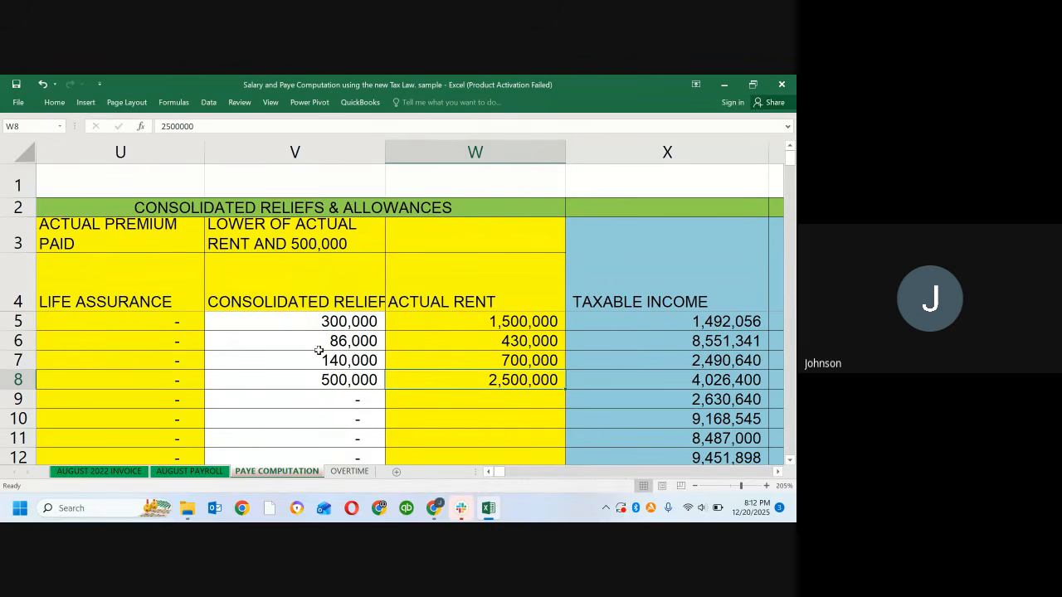
# Step: Change the V3 header to "LOWER OF 20% OF ACTUAL RENT AND 500,000" and check the full text
pyautogui.click(293, 224)
pyautogui.doubleClick(293, 224)
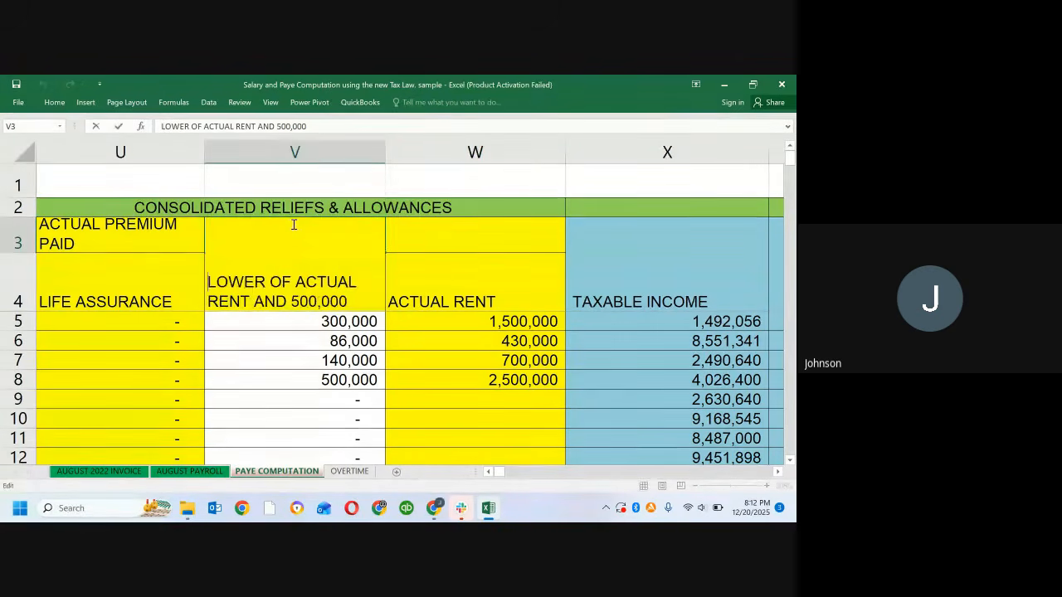
pyautogui.click(296, 282)
pyautogui.write('20%')
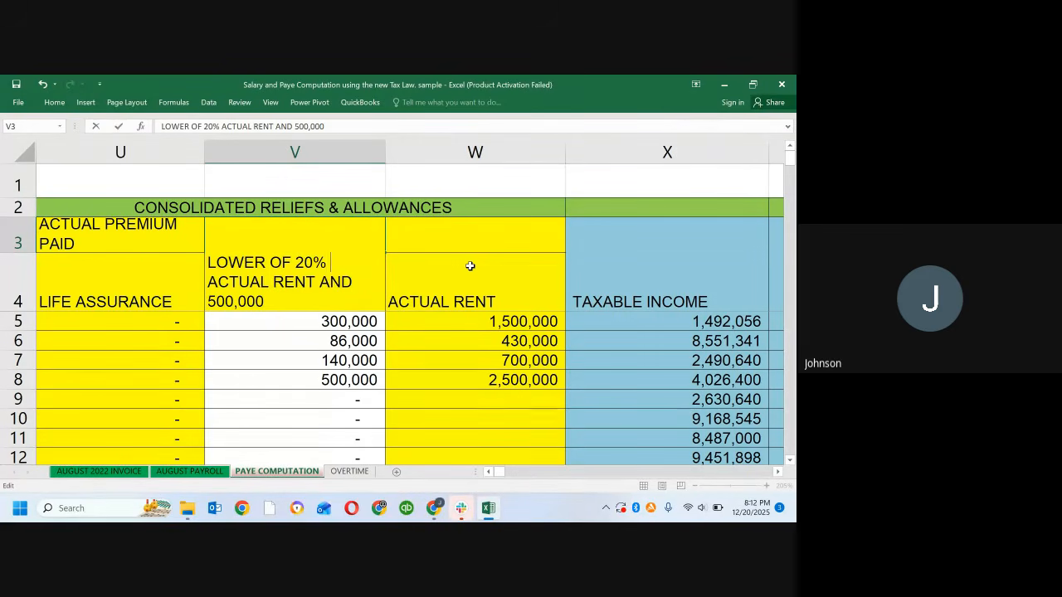
pyautogui.write(' of')
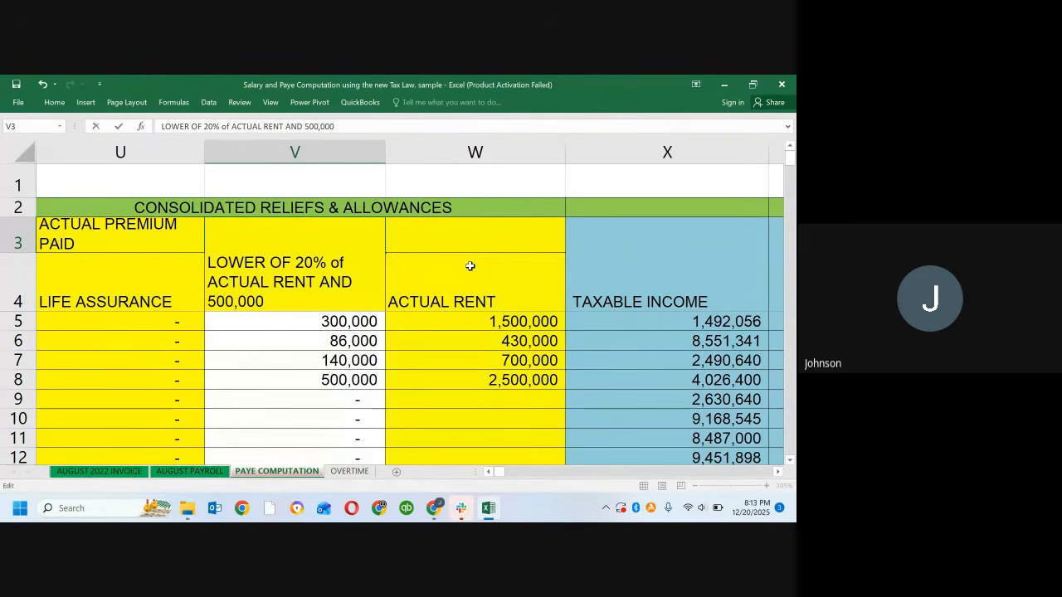
pyautogui.press('BackSpace')
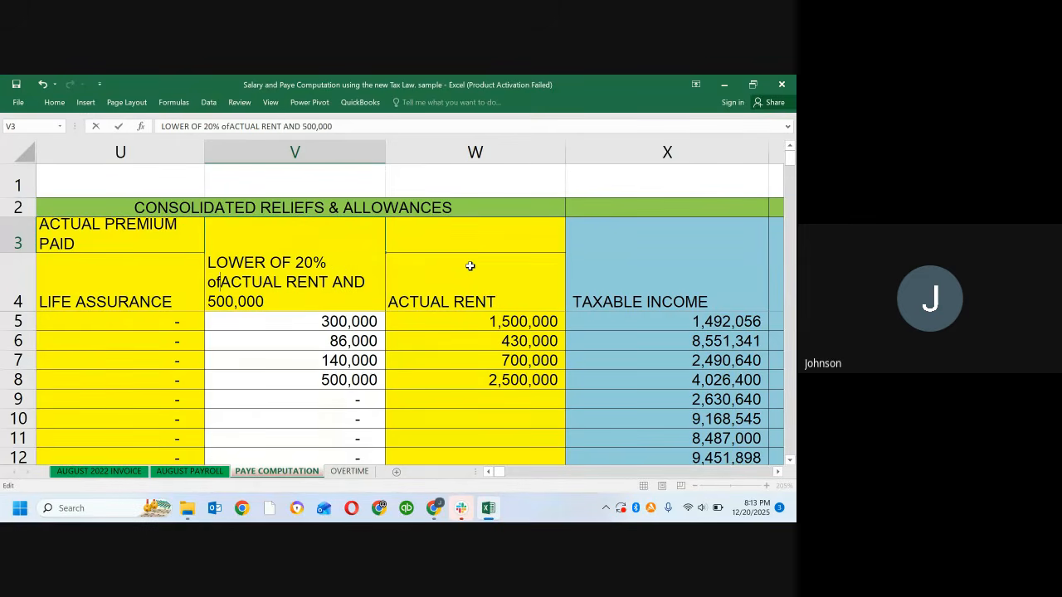
pyautogui.press('BackSpace')
pyautogui.press('BackSpace')
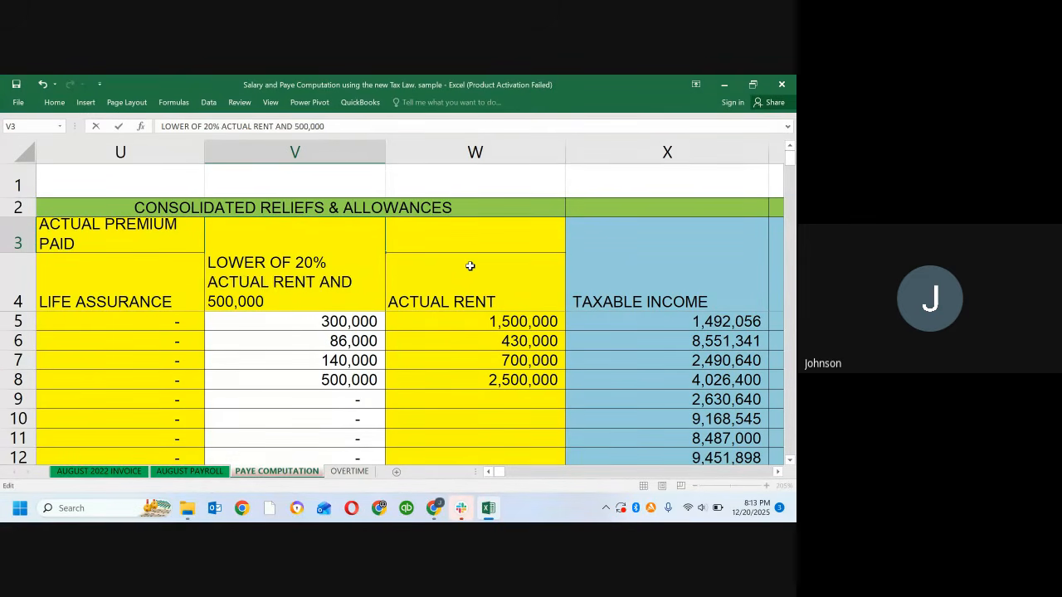
pyautogui.write('OF')
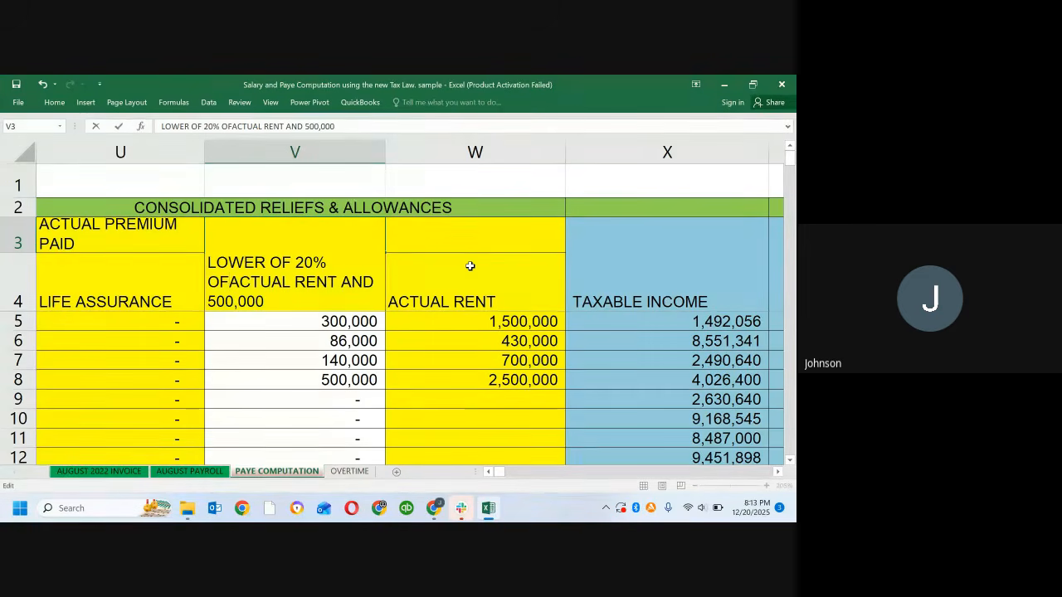
pyautogui.press('Return')
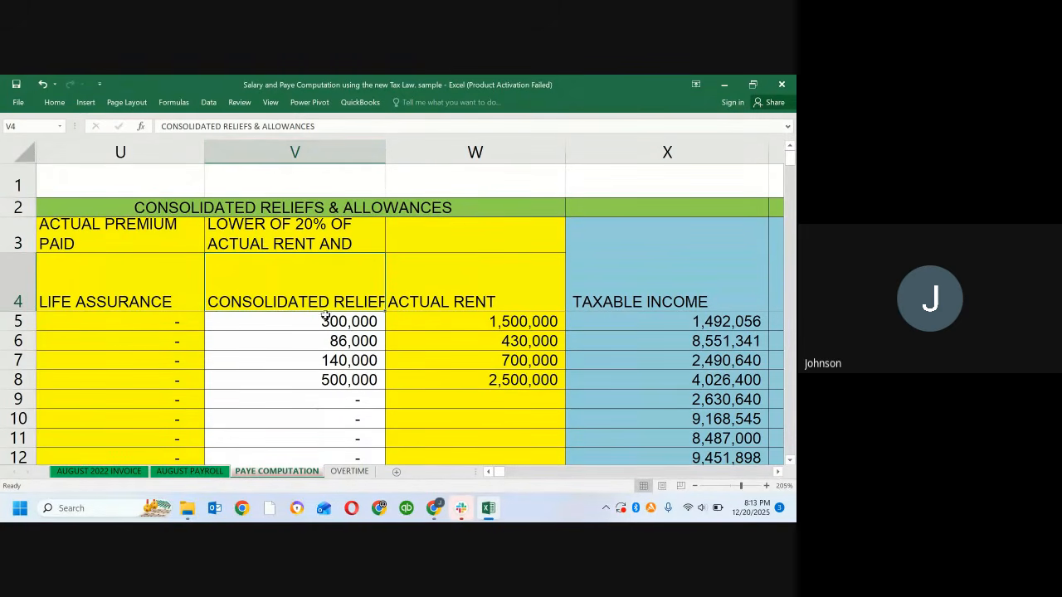
pyautogui.click(362, 239)
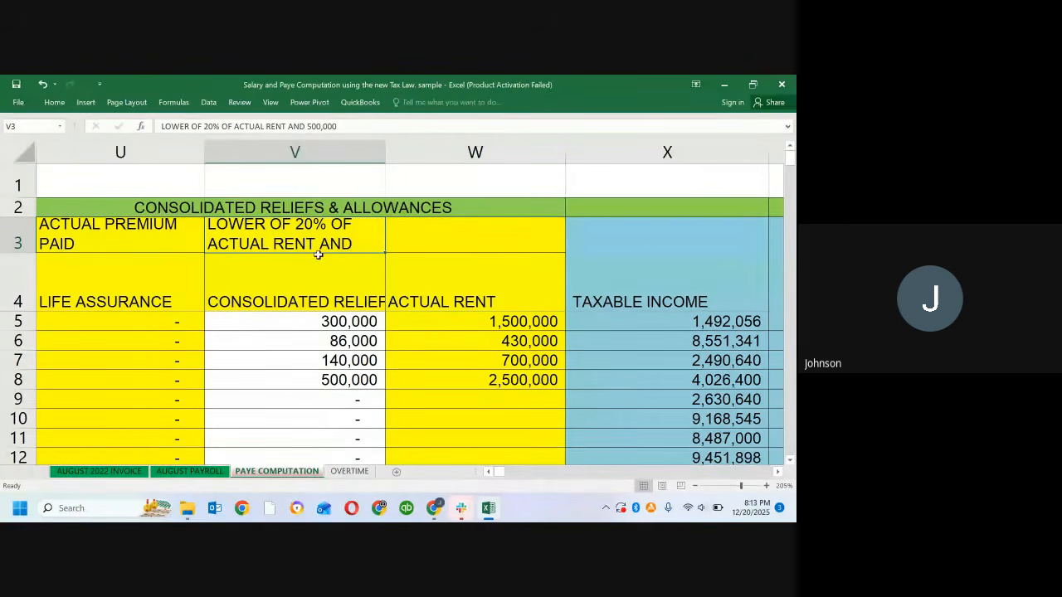
# Step: Compare the Consolidated Reliefs formula in V5 with the Actual Rent entry in W5
pyautogui.click(318, 325)
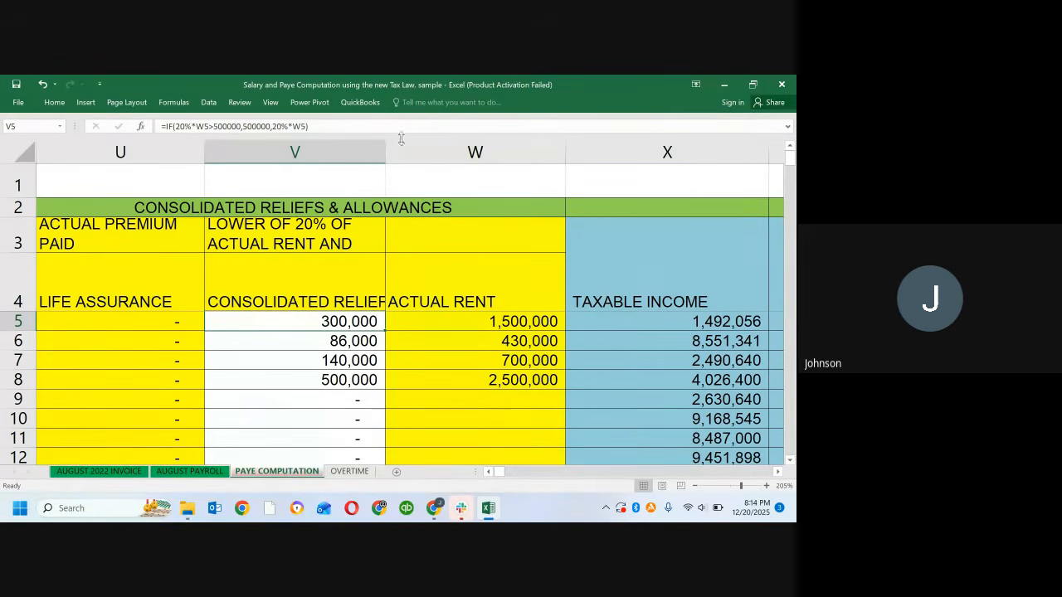
pyautogui.click(441, 325)
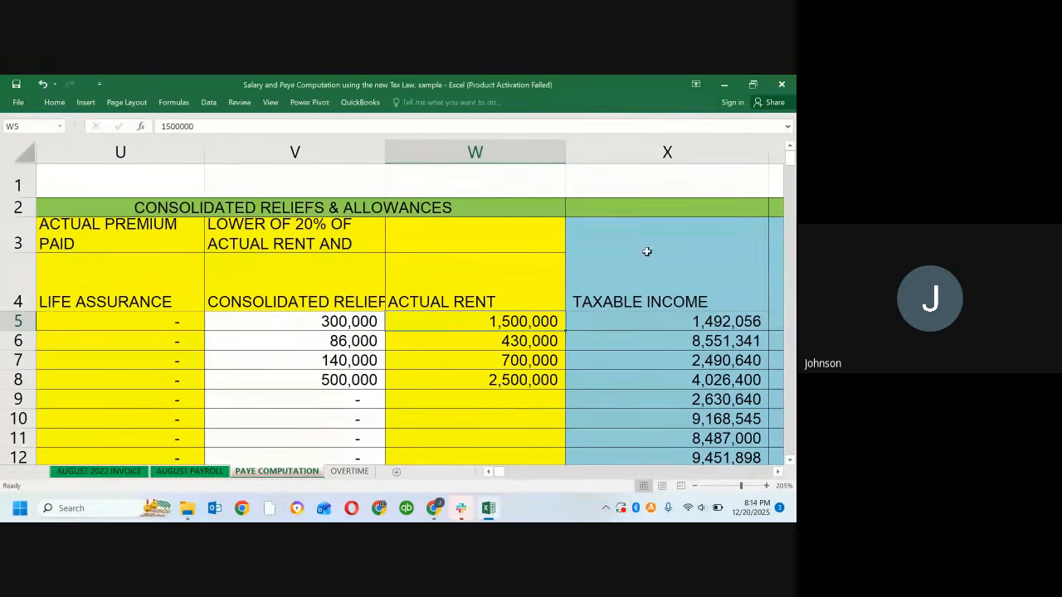
pyautogui.click(299, 324)
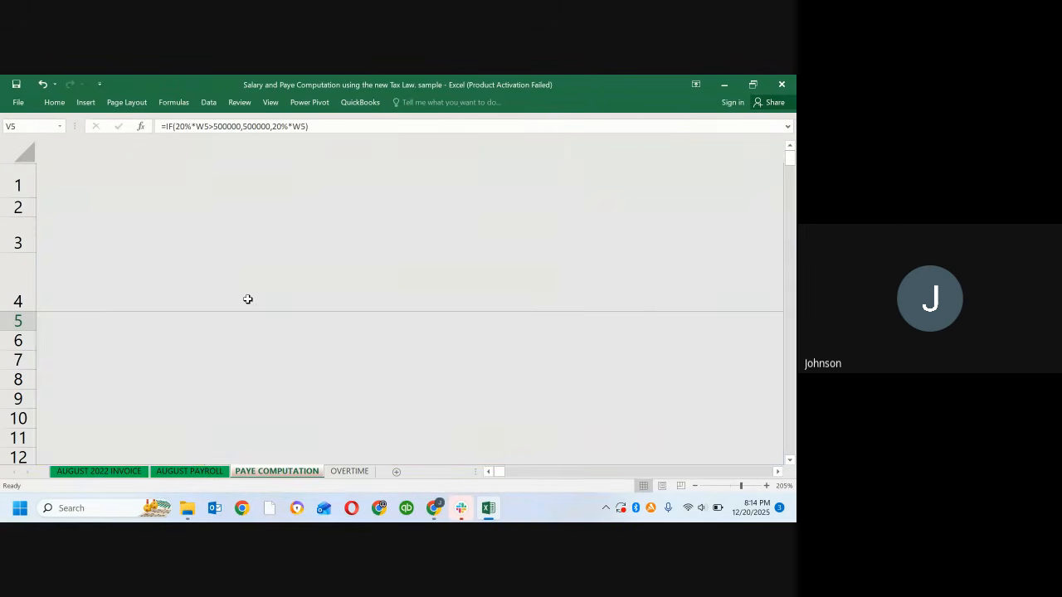
# Step: Trace the Consolidated Reliefs formula in V5 to its Actual Rent source by jumping to cell W5, and examine the matching formula in V6
pyautogui.click(248, 298)
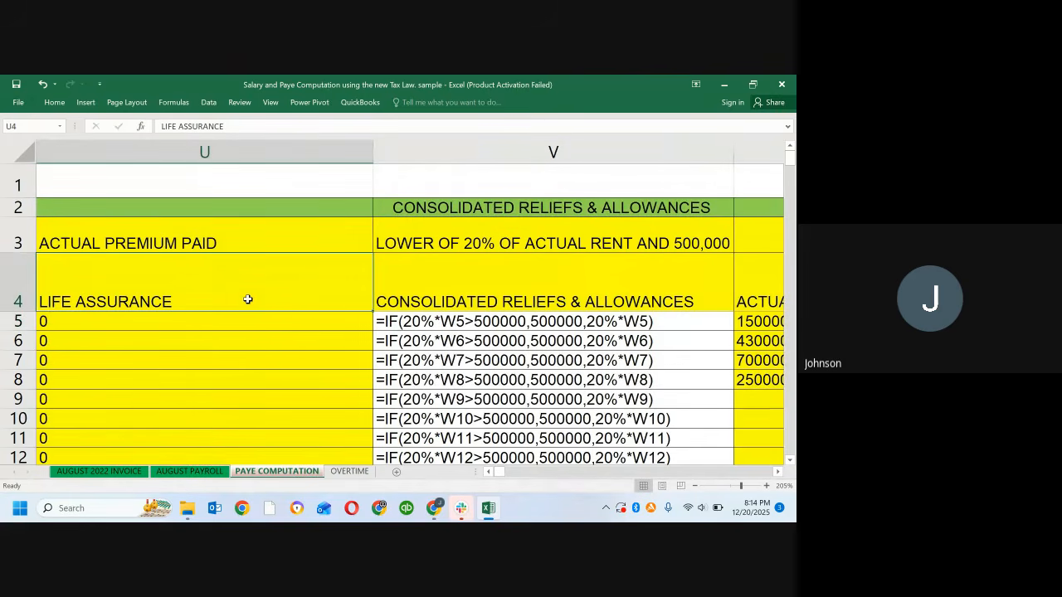
pyautogui.click(496, 325)
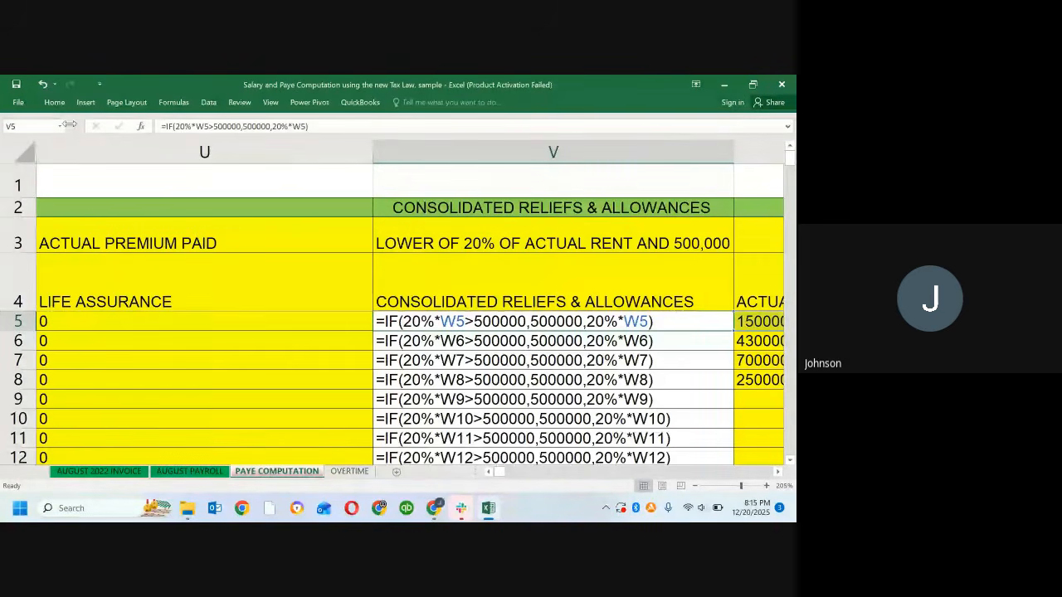
pyautogui.click(22, 127)
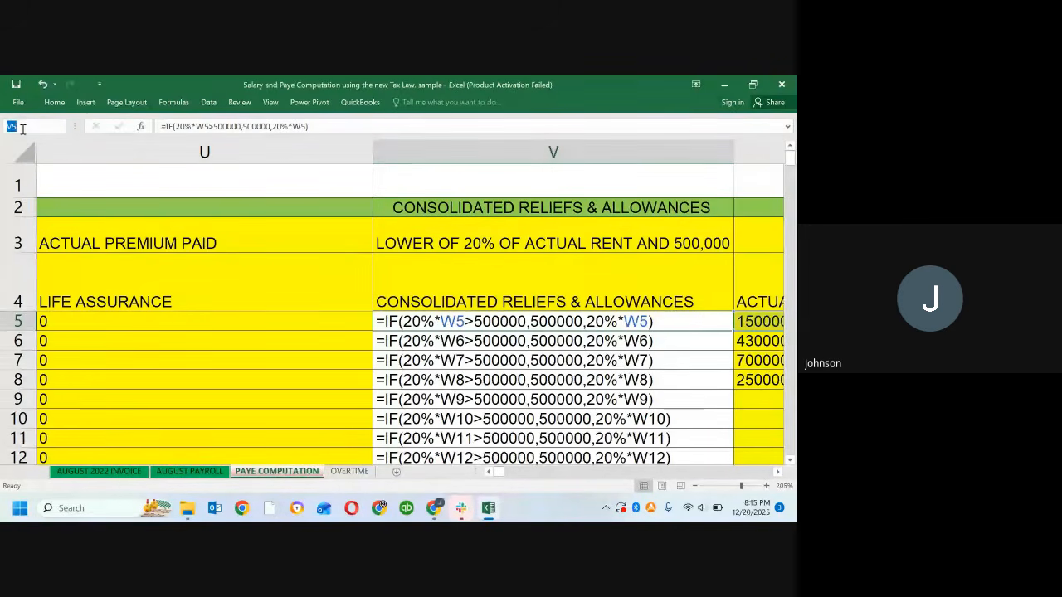
pyautogui.press('BackSpace')
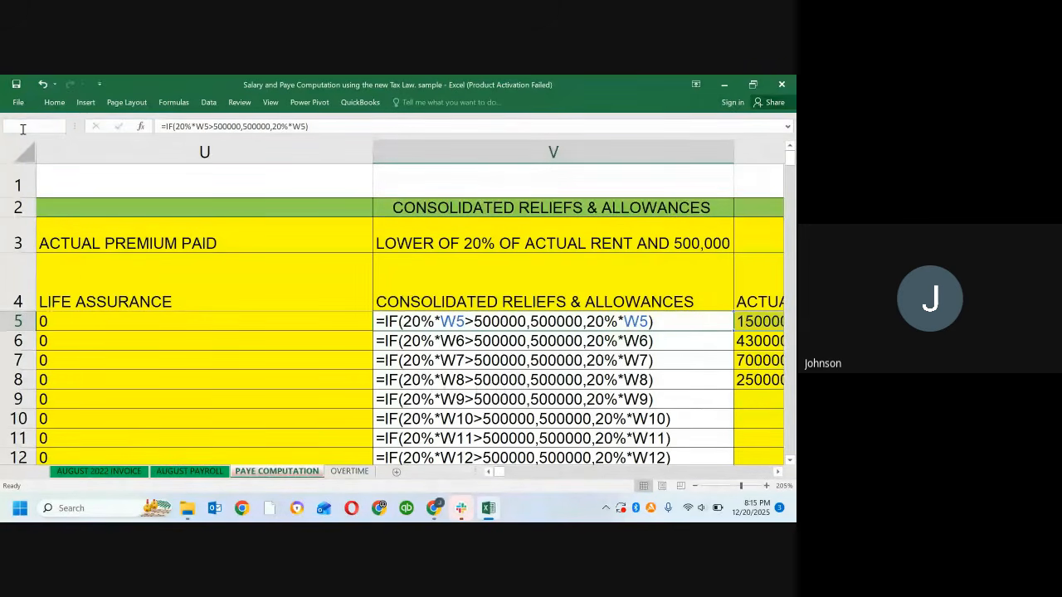
pyautogui.write('w5')
pyautogui.press('Return')
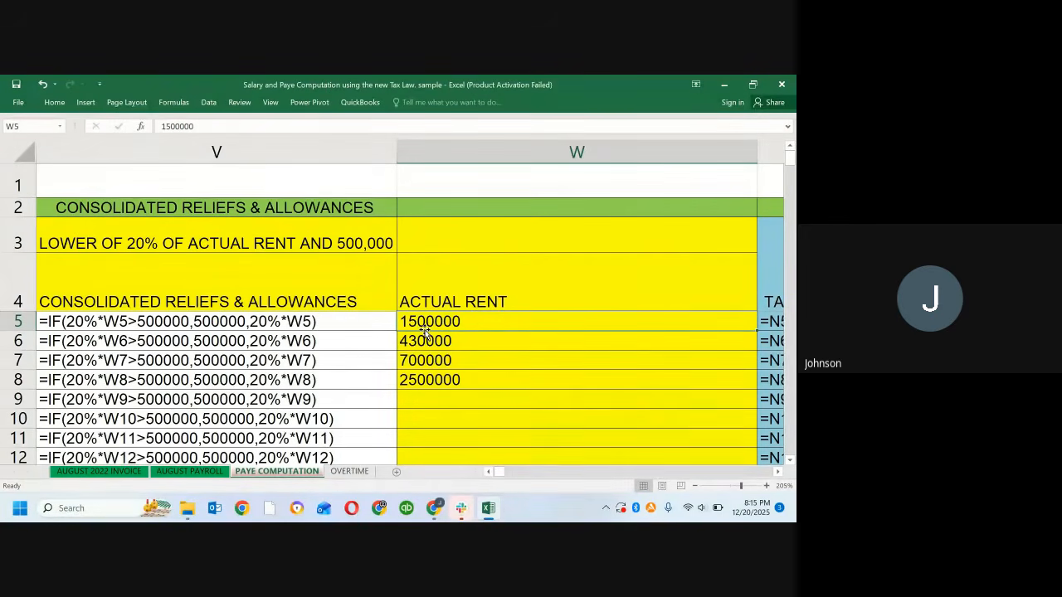
pyautogui.click(272, 333)
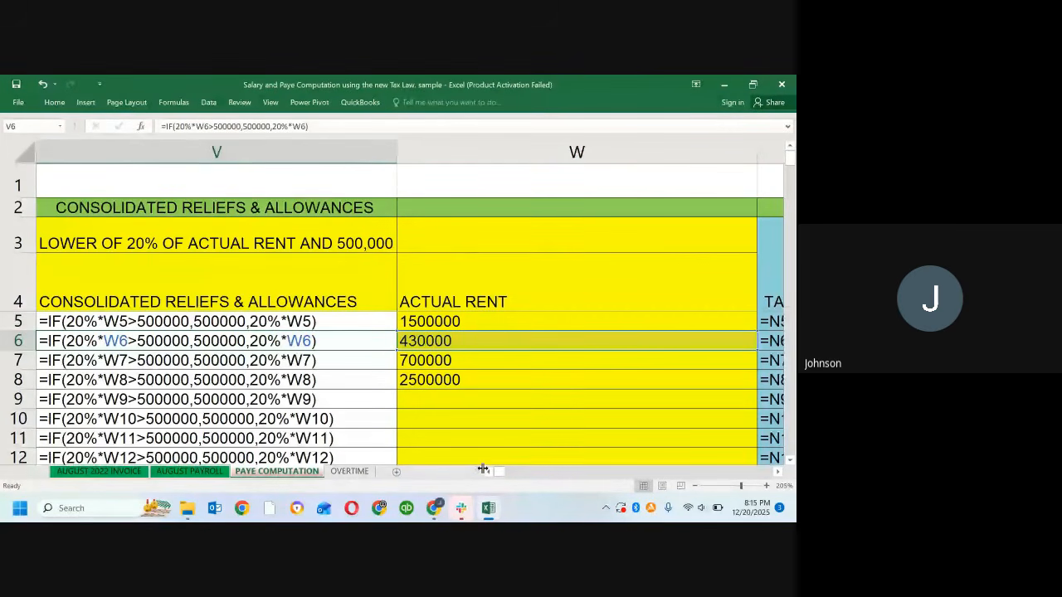
pyautogui.hscroll(-2, 486, 469)
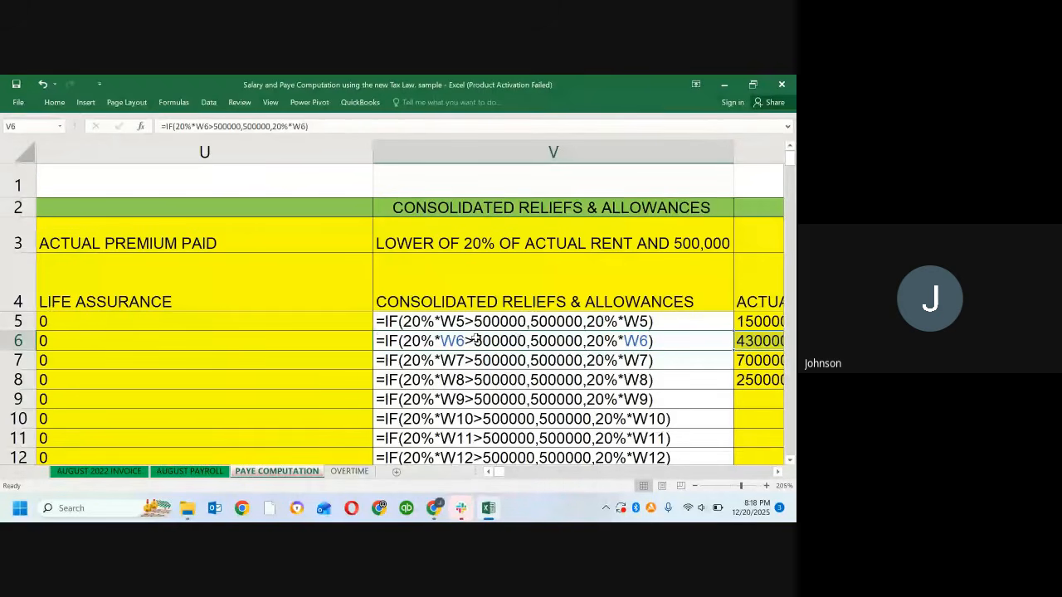
# Step: Examine the Consolidated Reliefs formulas in V5, V6 and V8, switching between formula display and calculated values
pyautogui.click(554, 318)
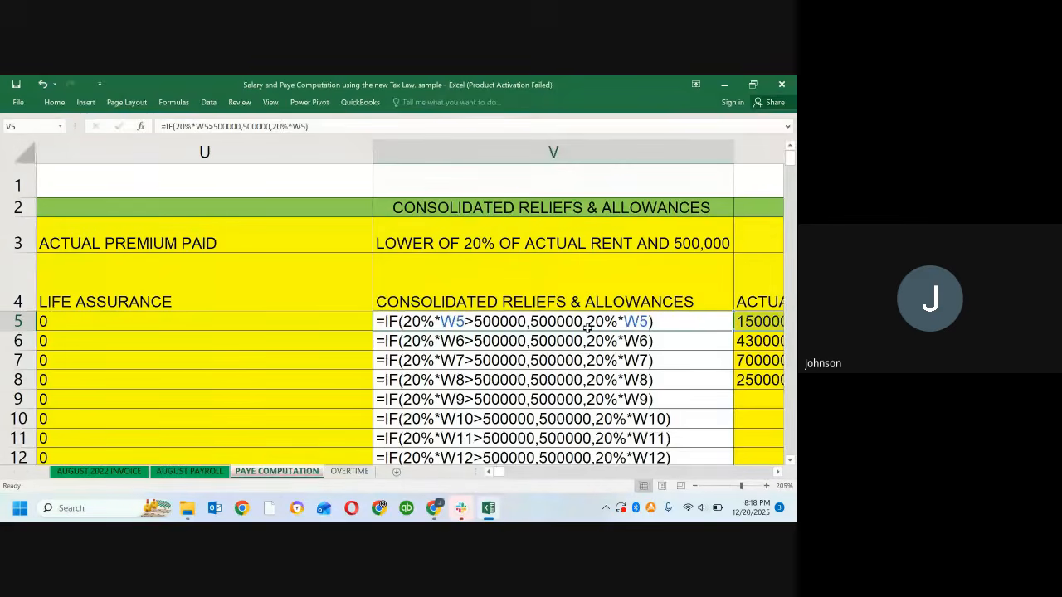
pyautogui.hotkey('ctrl', '`')
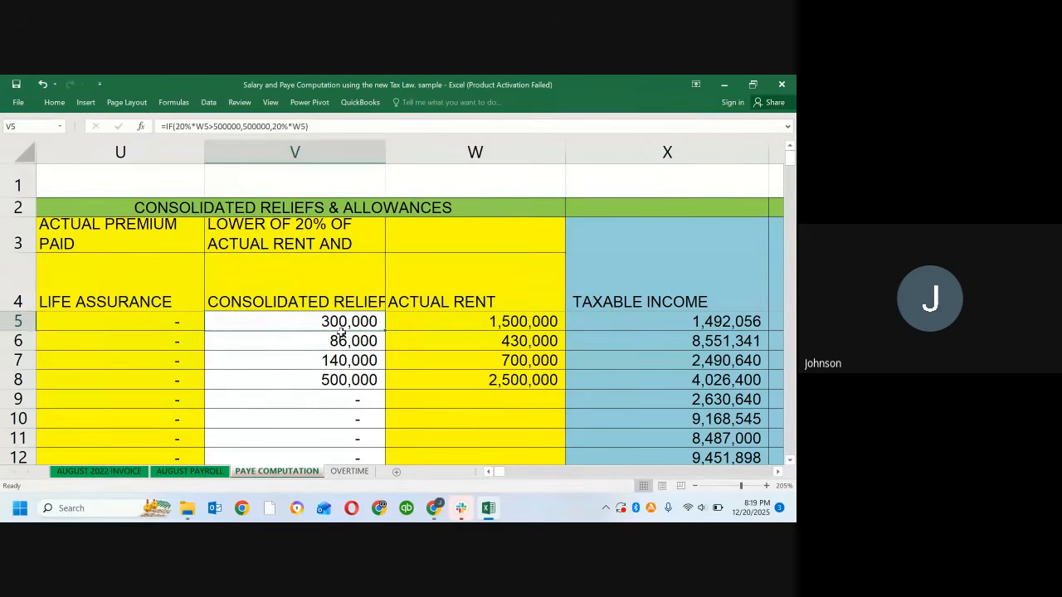
pyautogui.click(341, 332)
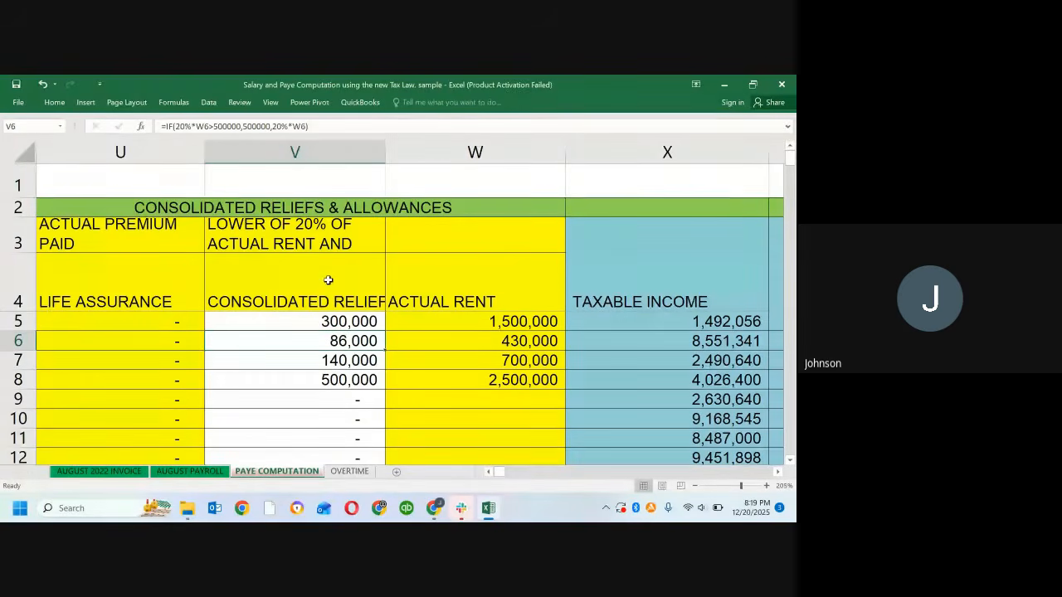
pyautogui.click(298, 150)
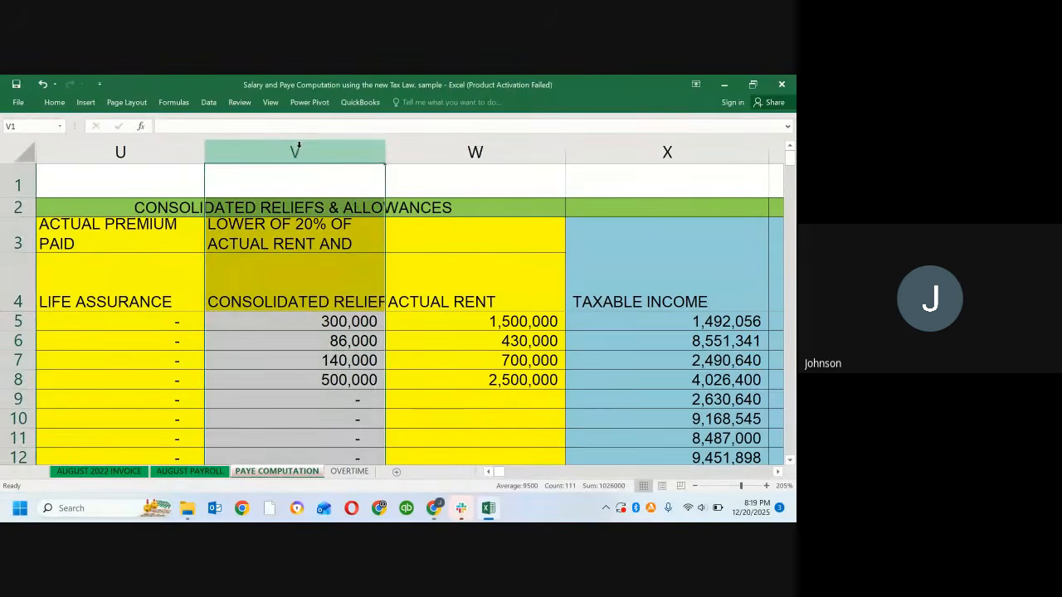
pyautogui.click(325, 334)
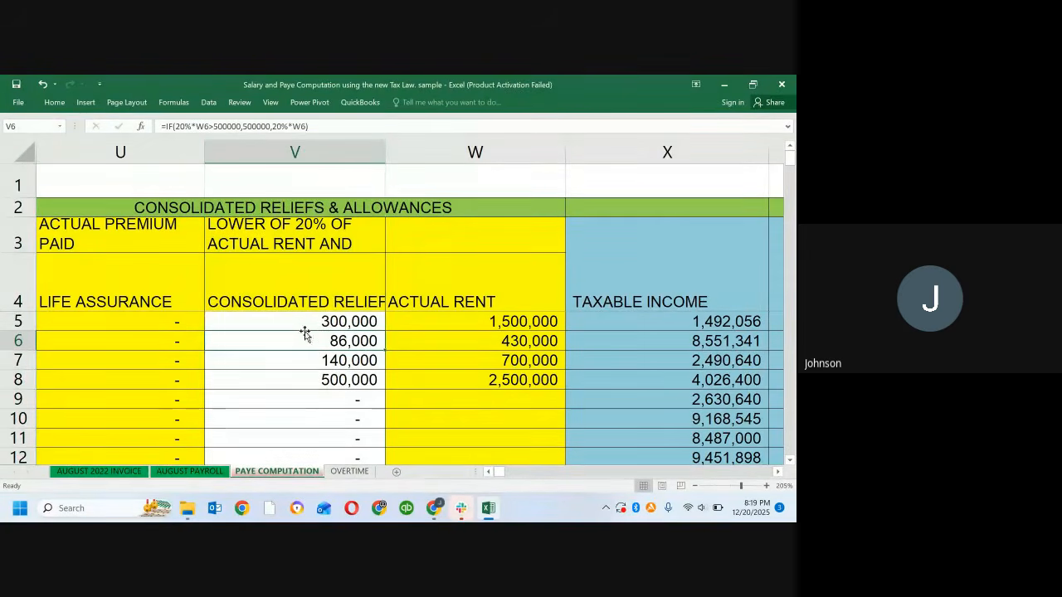
pyautogui.click(270, 320)
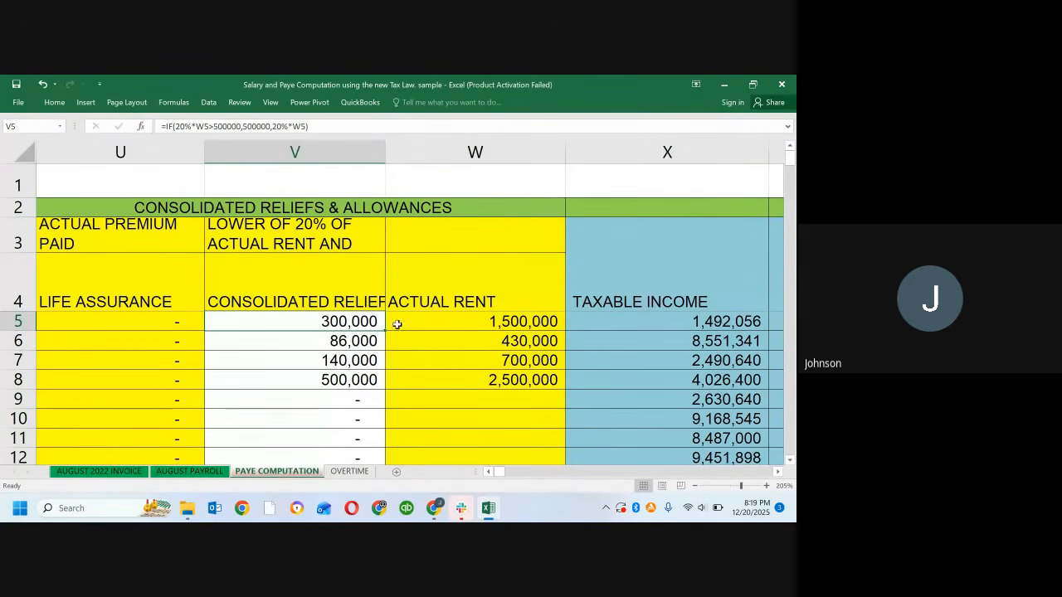
pyautogui.click(310, 378)
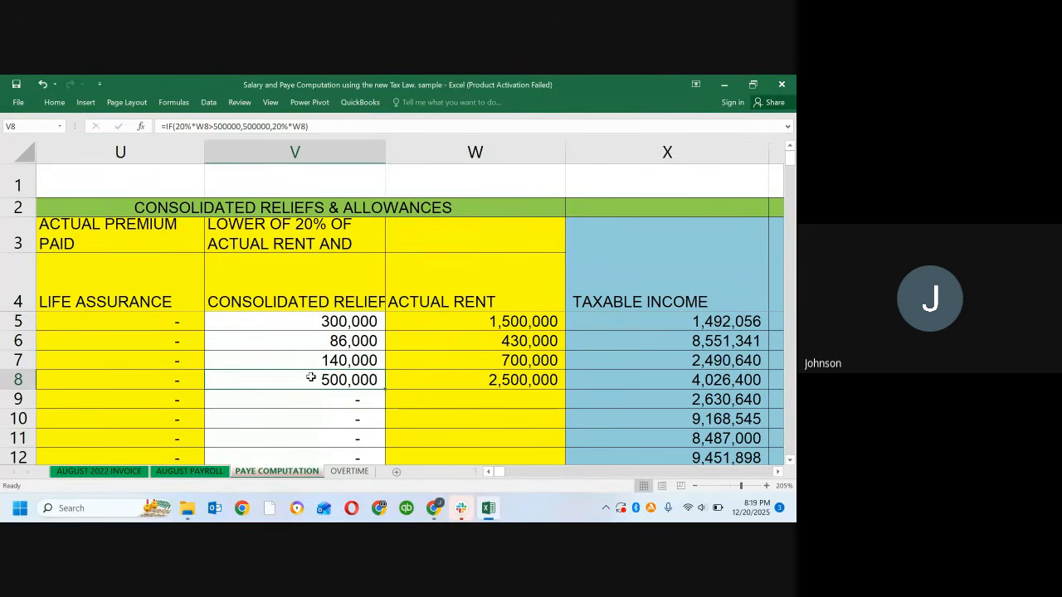
pyautogui.hotkey('ctrl', '`')
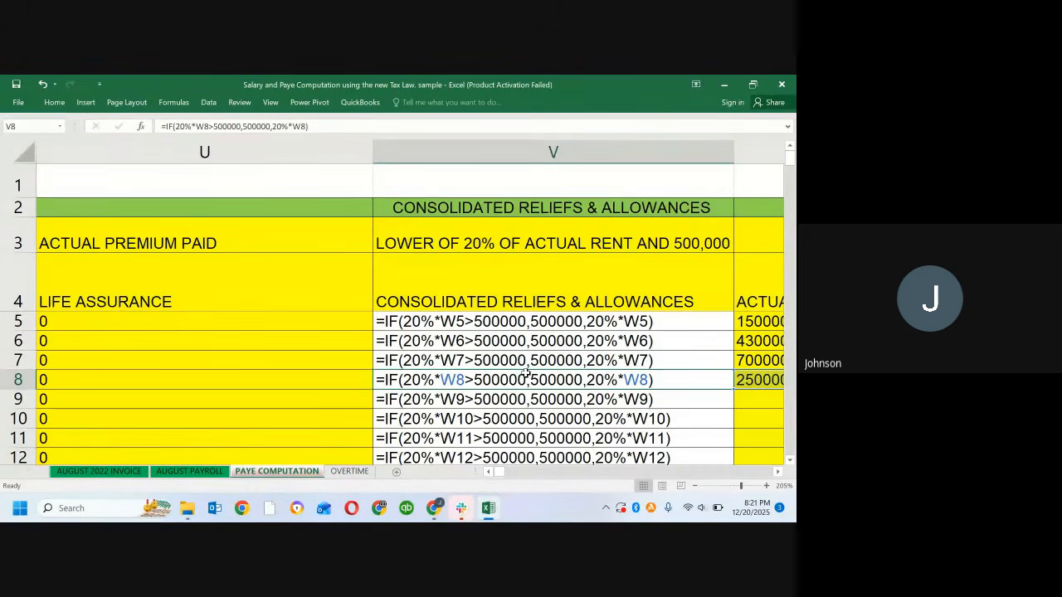
pyautogui.hotkey('ctrl', '`')
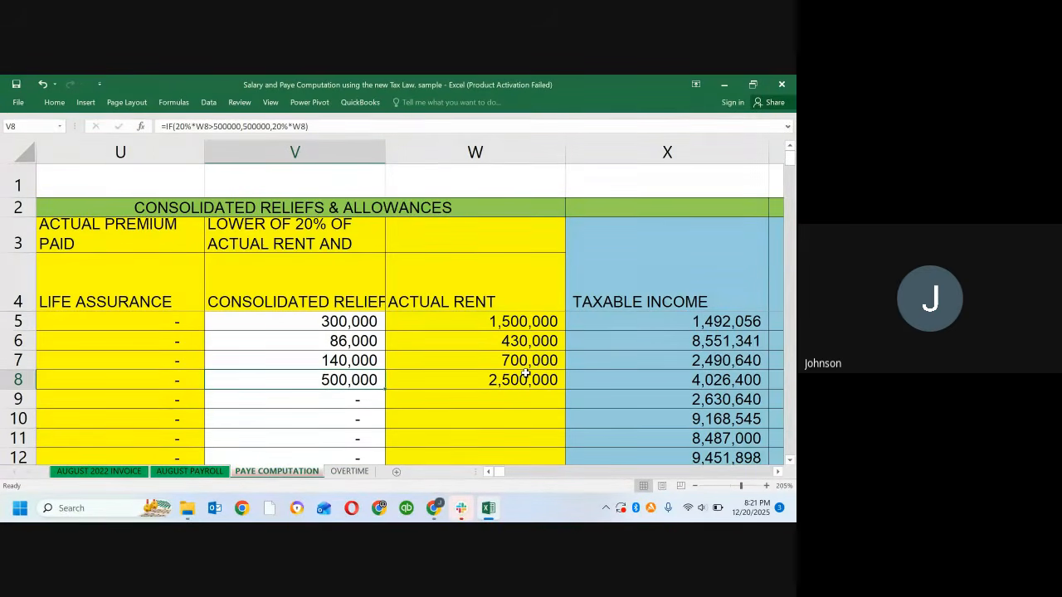
# Step: Enter 5,000,000 as the Actual Rent in W9
pyautogui.click(476, 404)
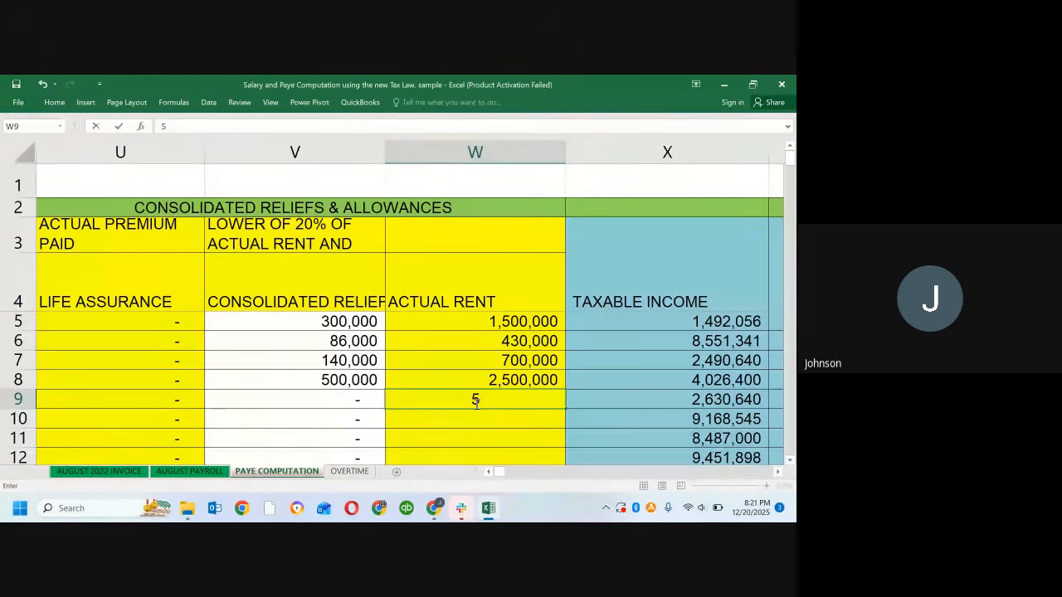
pyautogui.write('5,000,00')
pyautogui.write('000000')
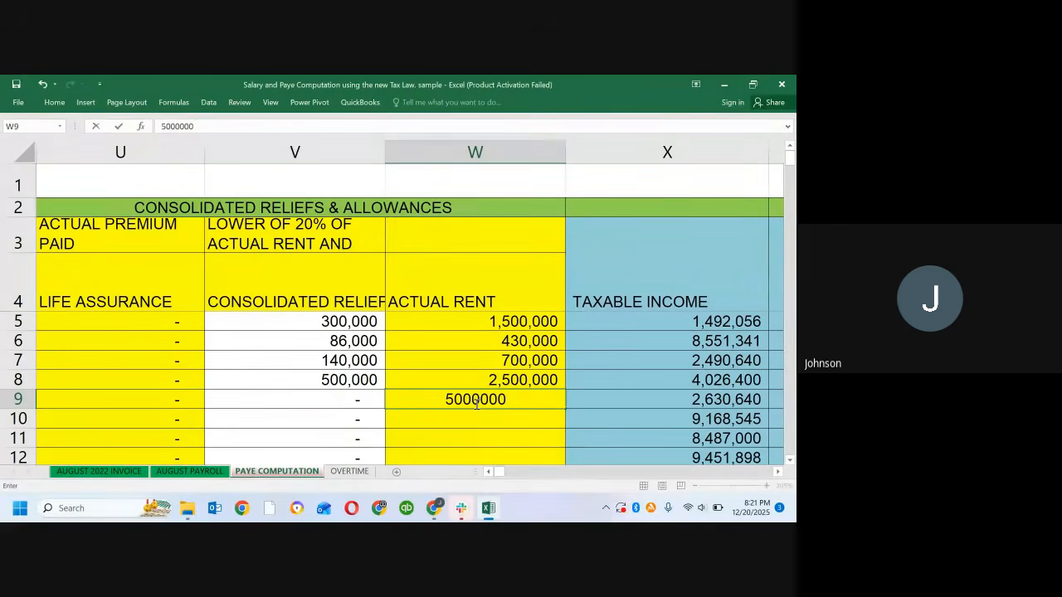
pyautogui.press('Return')
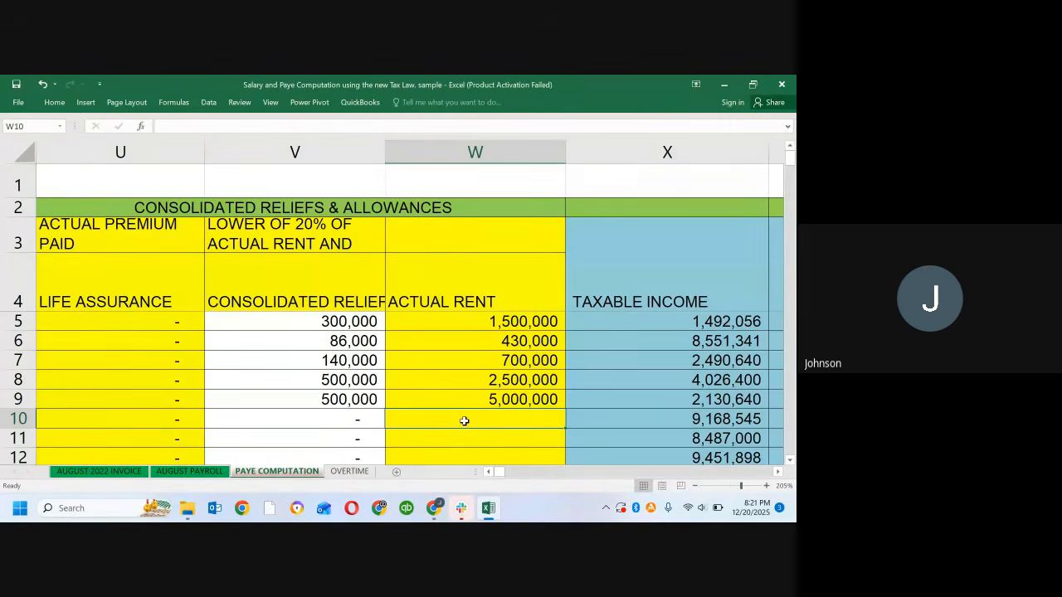
# Step: Enter 1,800,000 as the Actual Rent in W10
pyautogui.write('1')
pyautogui.write('8')
pyautogui.write('00')
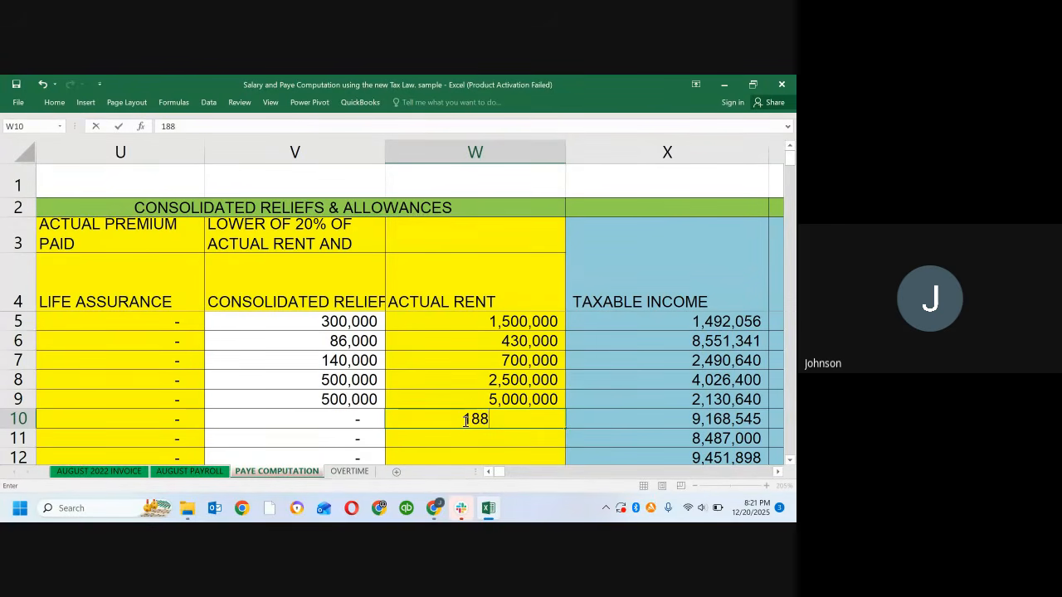
pyautogui.write('000')
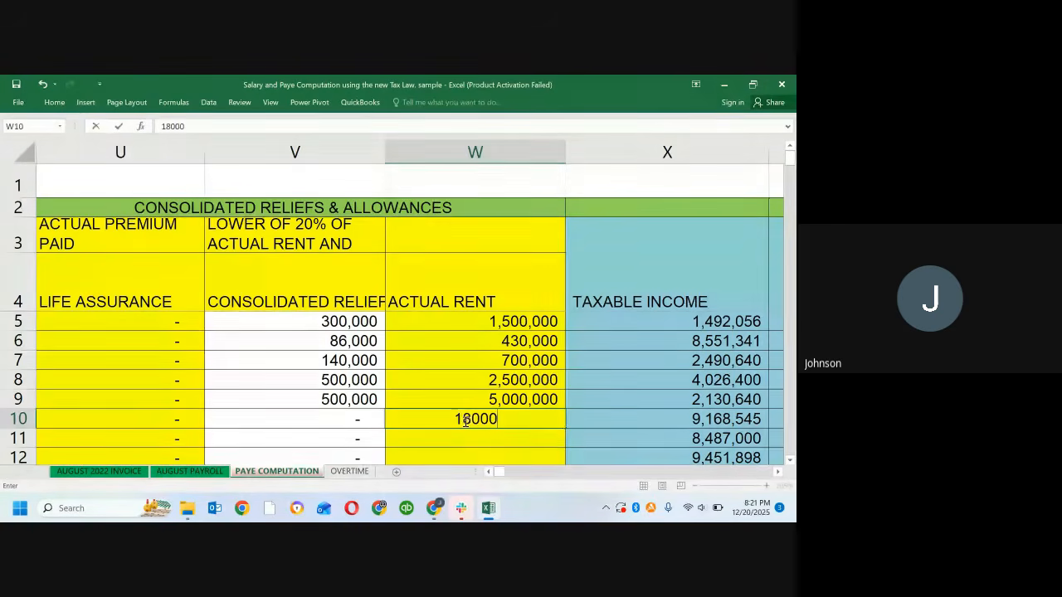
pyautogui.press('Return')
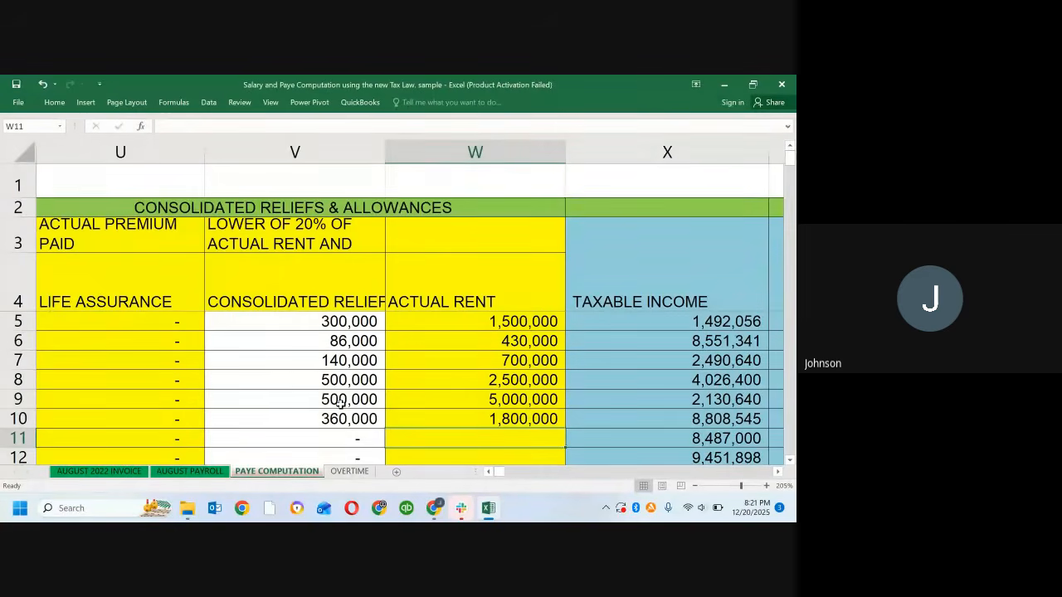
# Step: Compare the Actual Rent entries in W9 and W5 with the Consolidated Reliefs formulas in V9 and V6, dismissing the browser notification
pyautogui.click(518, 399)
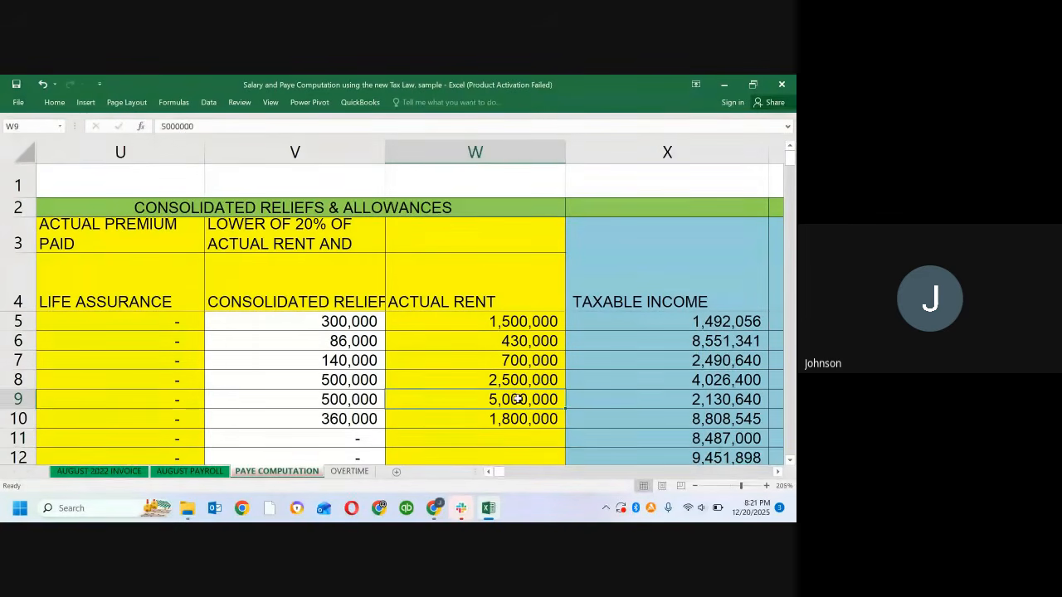
pyautogui.click(343, 400)
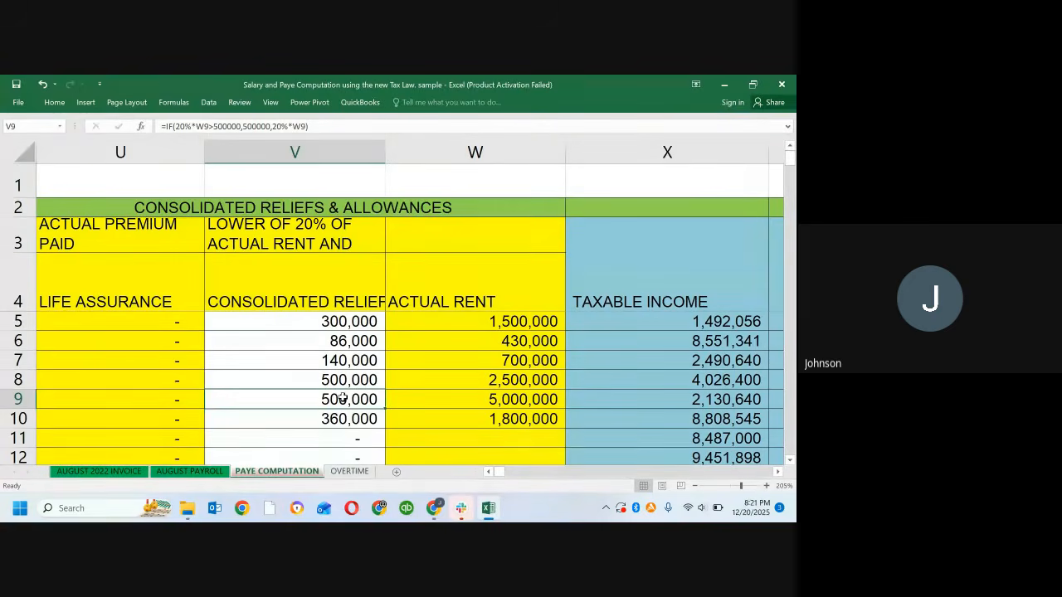
pyautogui.hotkey('ctrl', '`')
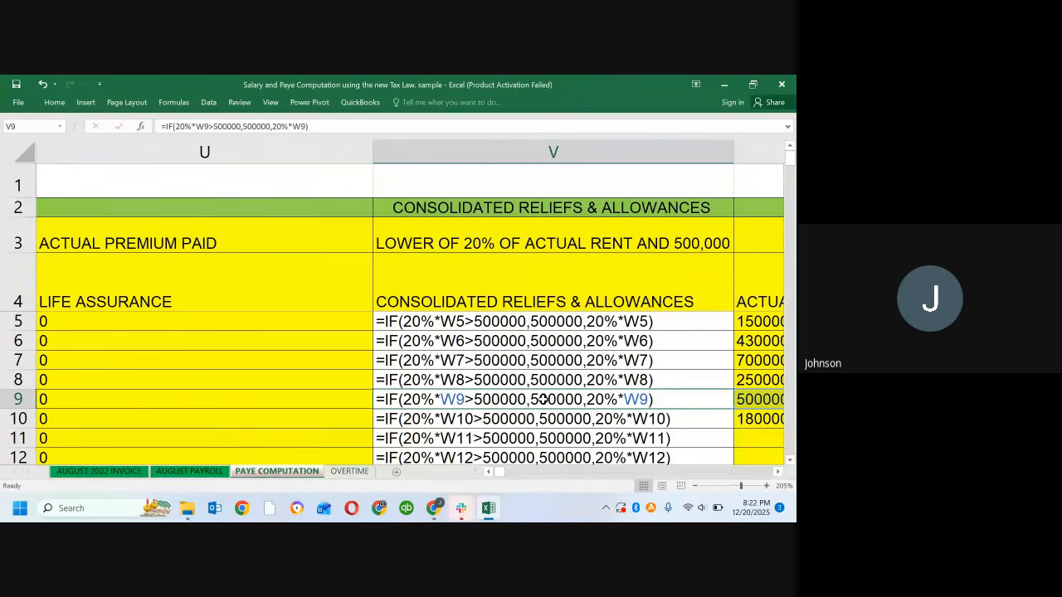
pyautogui.hotkey('ctrl', '`')
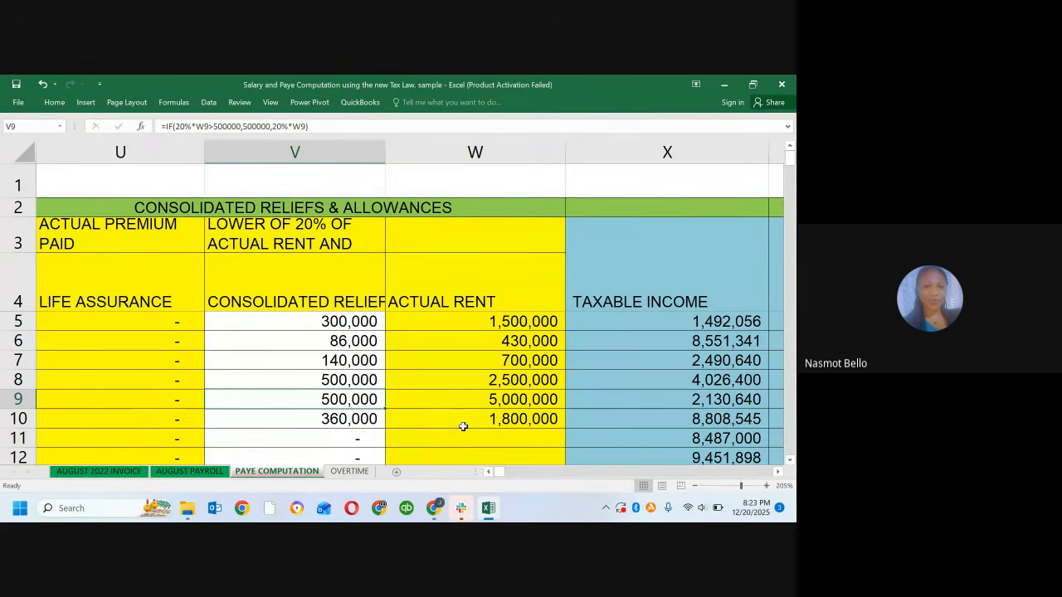
pyautogui.click(548, 325)
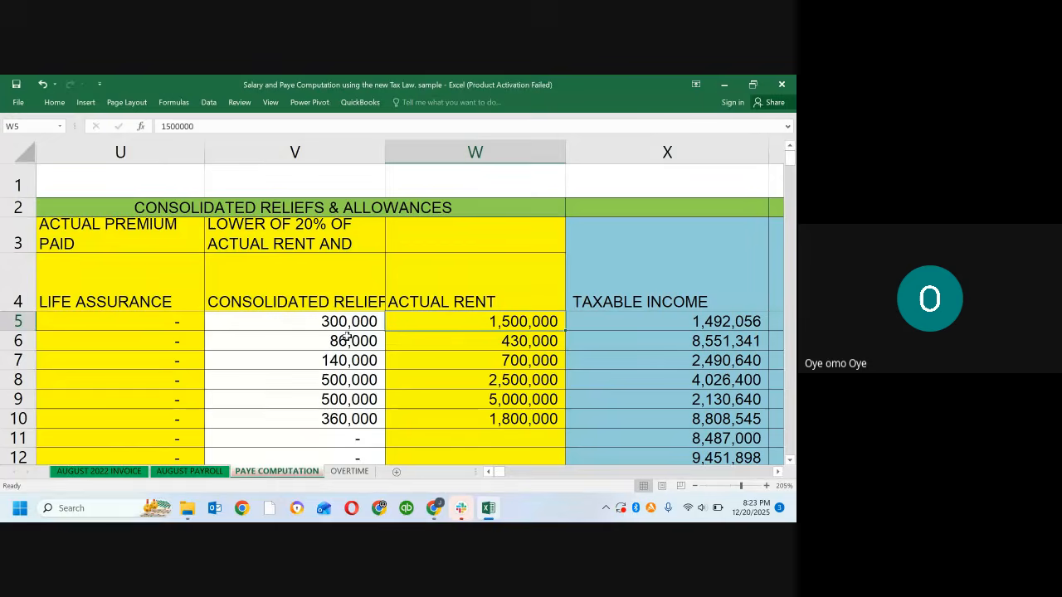
pyautogui.click(317, 334)
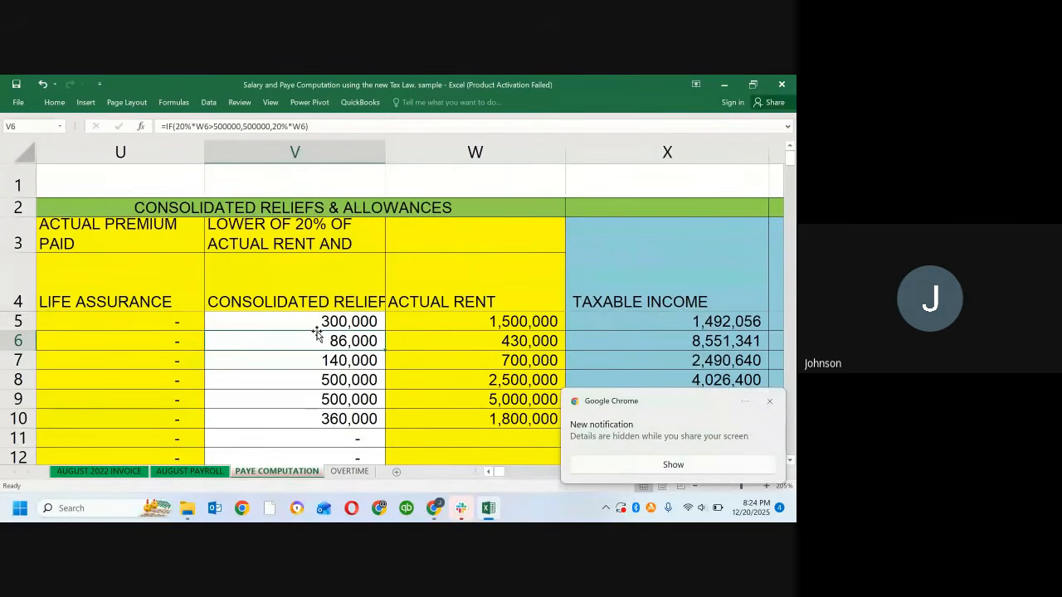
pyautogui.click(769, 401)
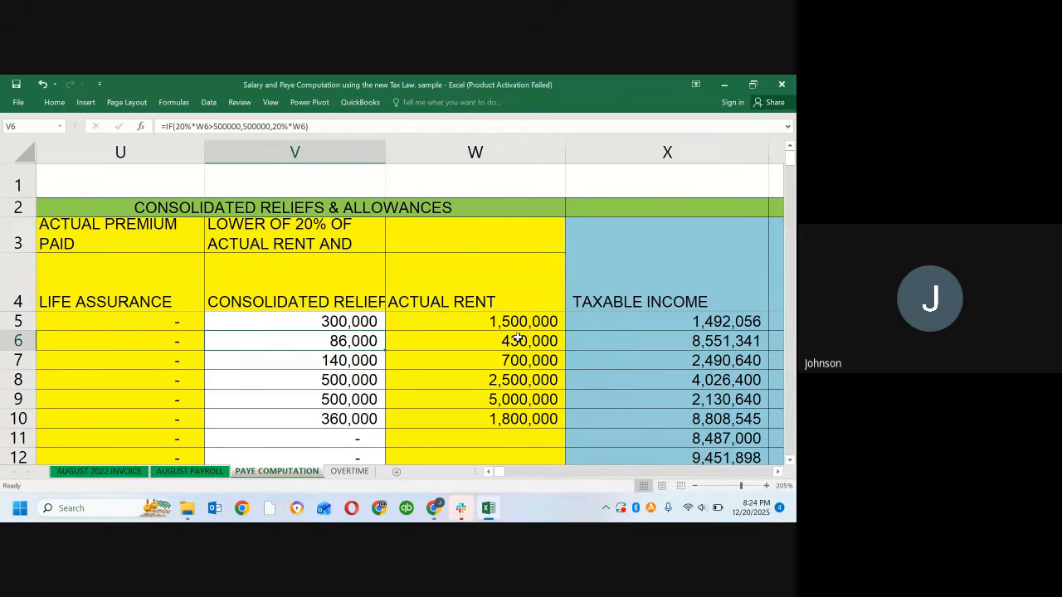
# Step: Trace the Taxable Income formula in X5 back through the row 5 tax exemption, life assurance, consolidated relief and Actual Rent columns
pyautogui.click(601, 319)
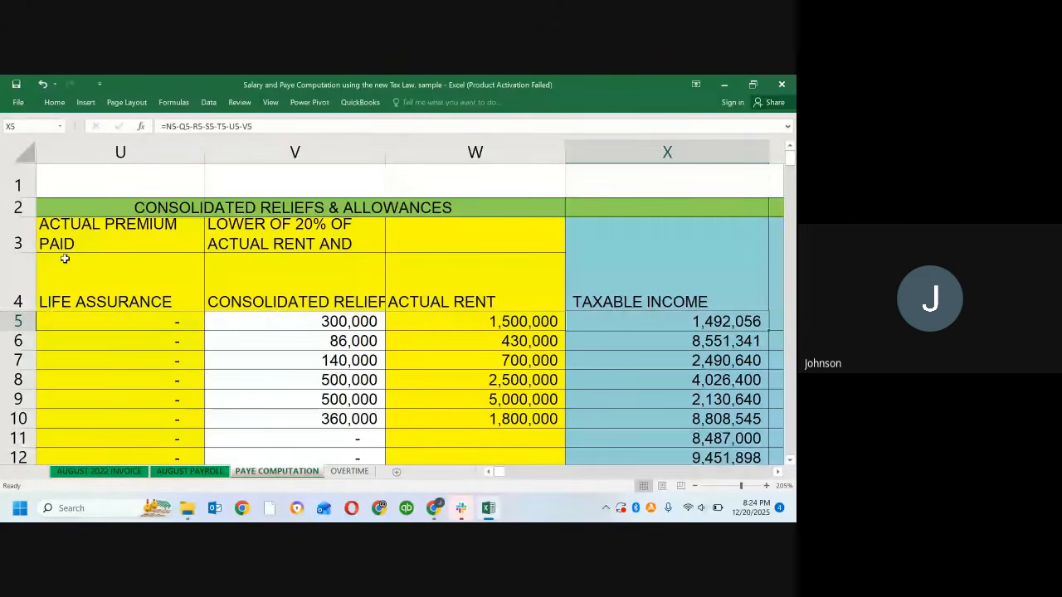
pyautogui.press('Left')
pyautogui.press('Left')
pyautogui.press('Left')
pyautogui.press('Left')
pyautogui.press('Left')
pyautogui.press('Left')
pyautogui.press('Left')
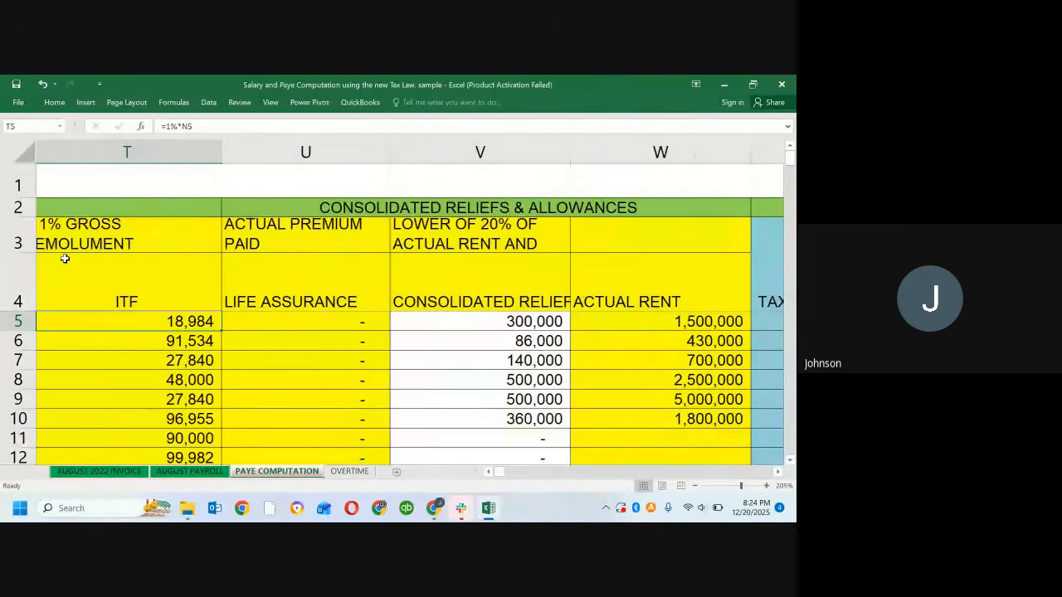
pyautogui.press('Left')
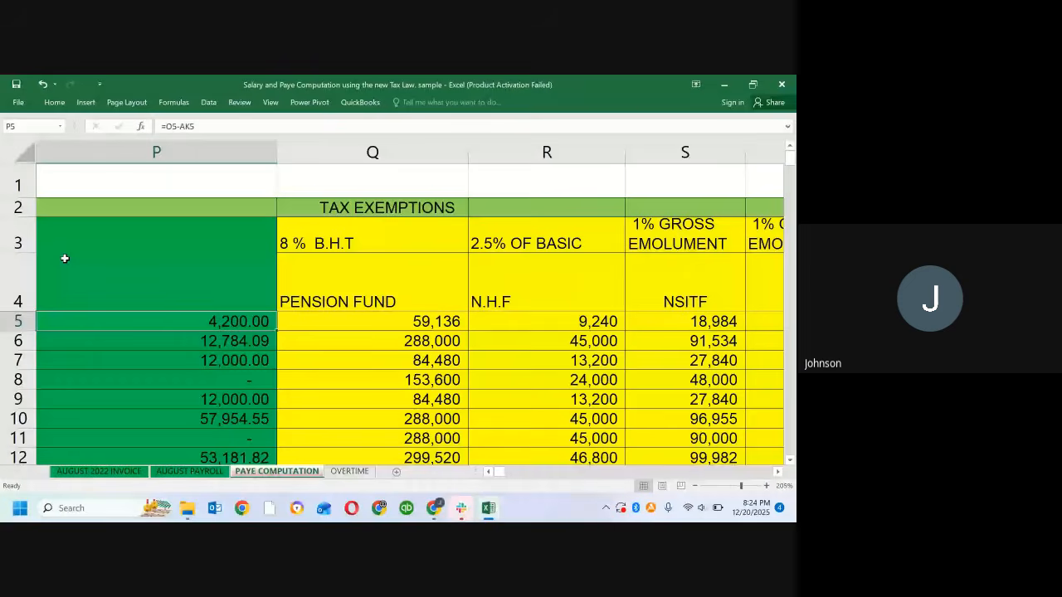
pyautogui.press('Right')
pyautogui.press('Right')
pyautogui.press('Right')
pyautogui.hscroll(3, 65, 258)
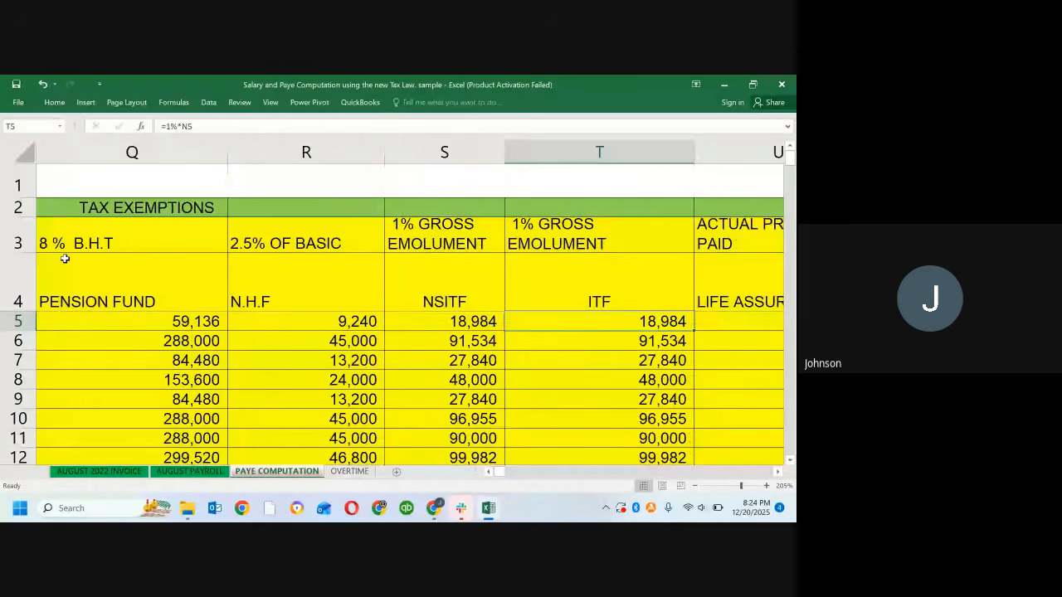
pyautogui.press('Right')
pyautogui.press('Right')
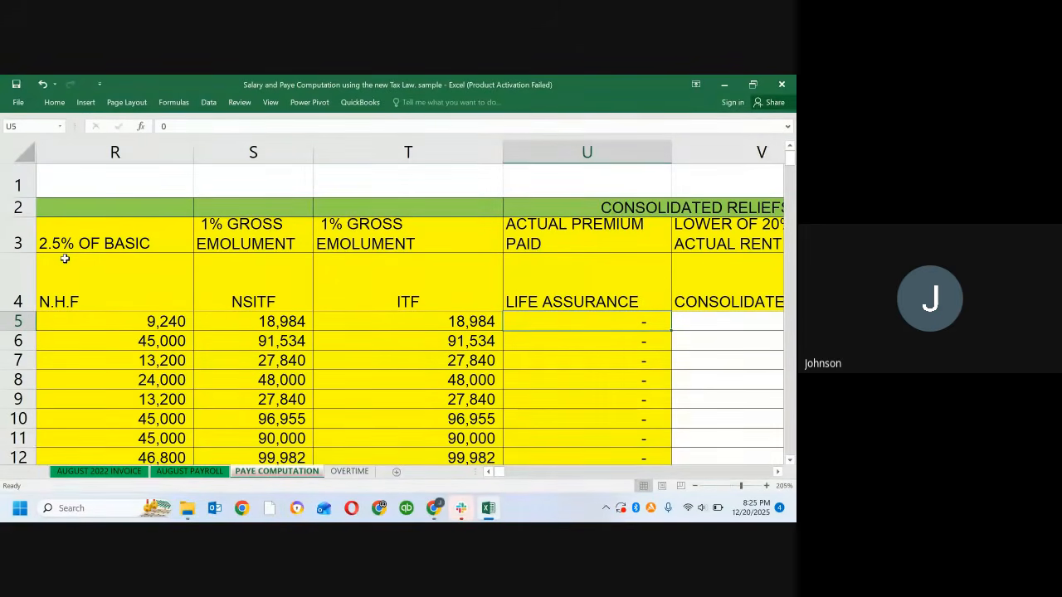
pyautogui.press('Right')
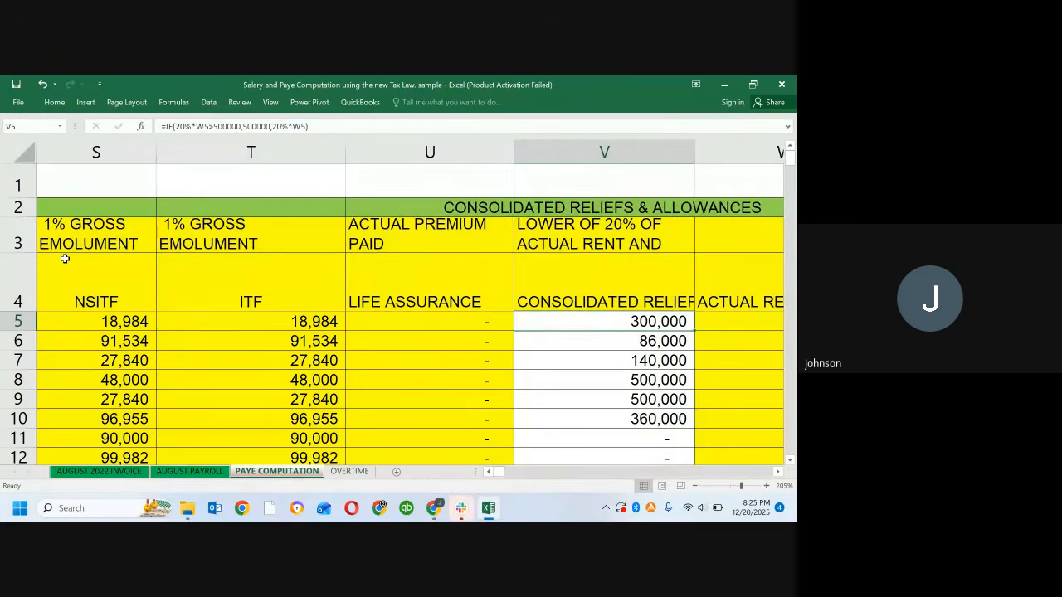
pyautogui.press('Right')
pyautogui.press('Right')
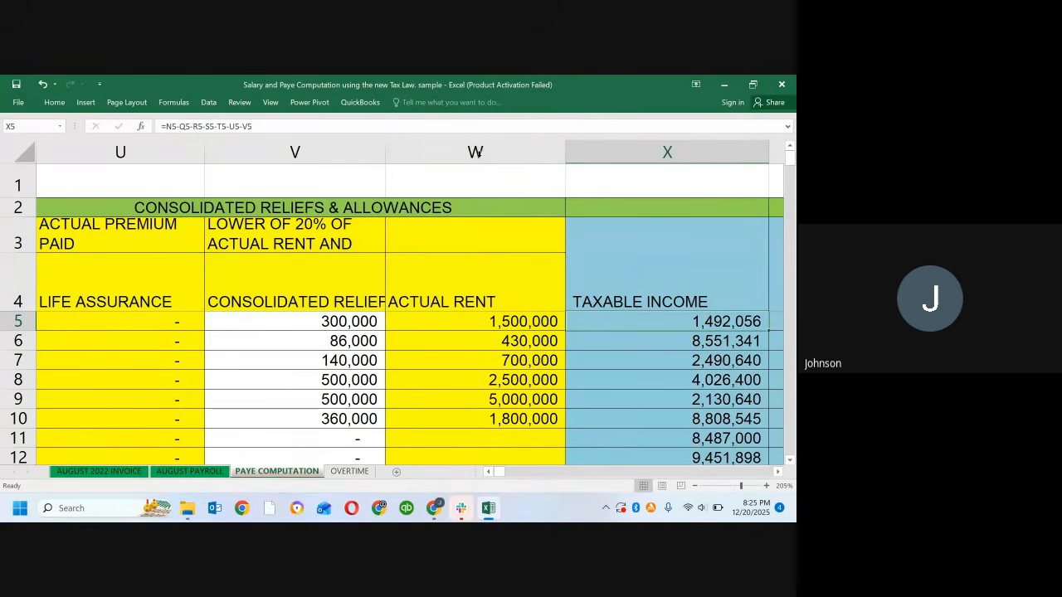
# Step: Fill the entire Actual Rent column W with a light blue theme color
pyautogui.click(477, 155)
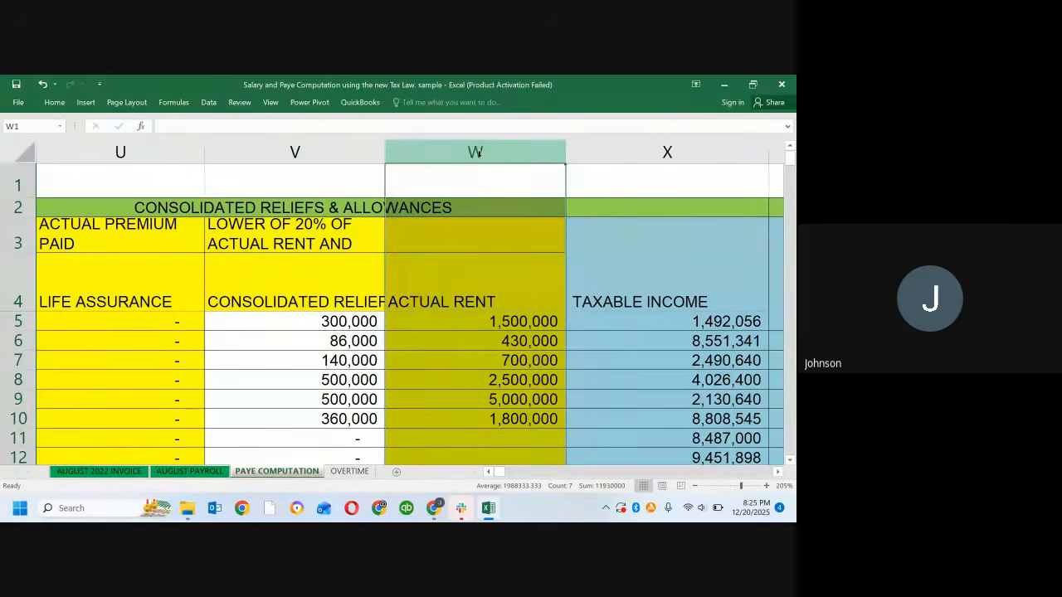
pyautogui.click(55, 102)
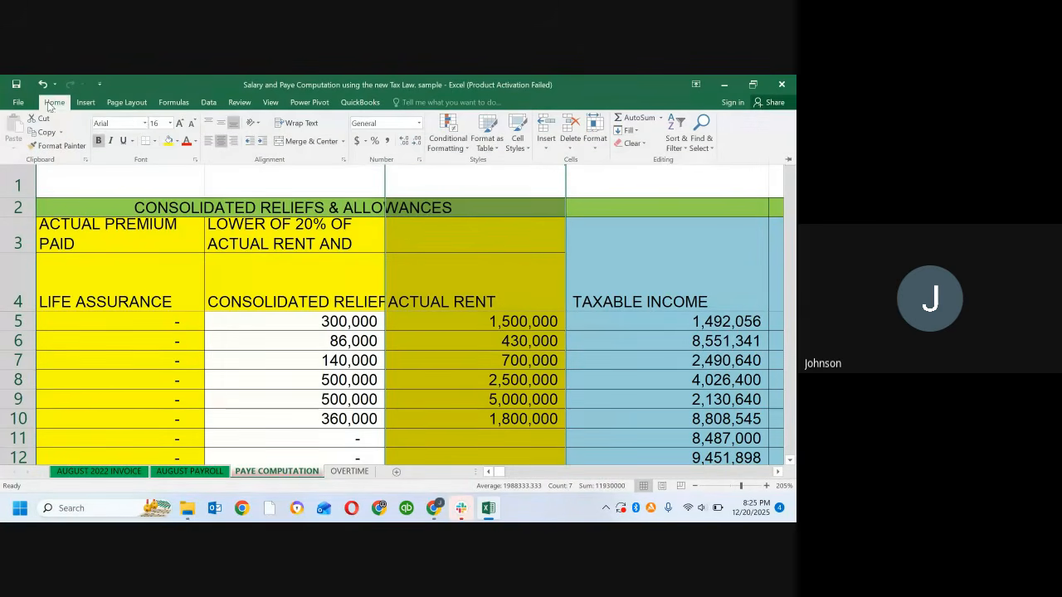
pyautogui.click(175, 142)
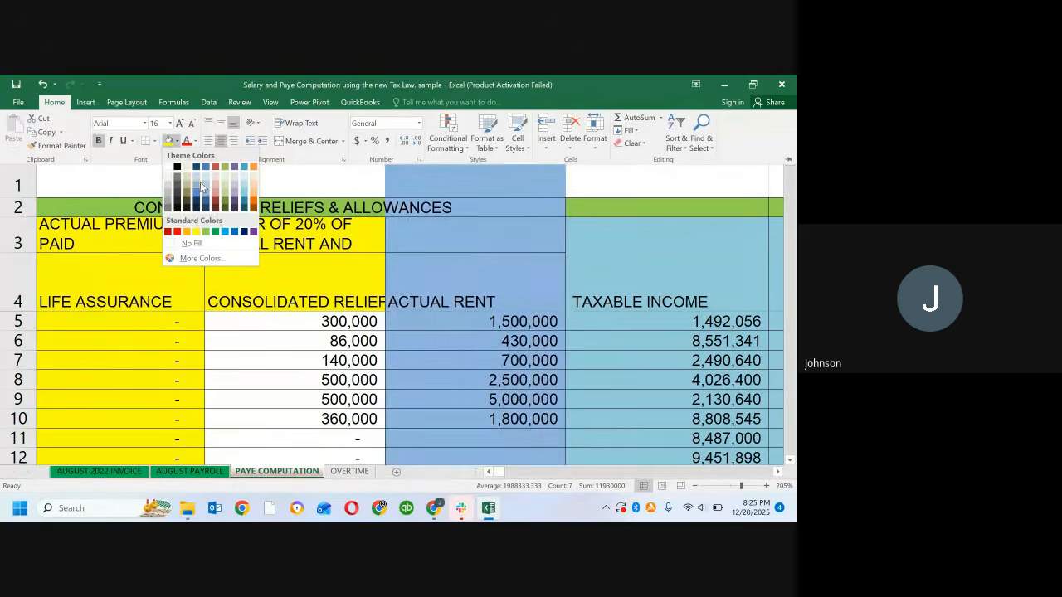
pyautogui.click(200, 182)
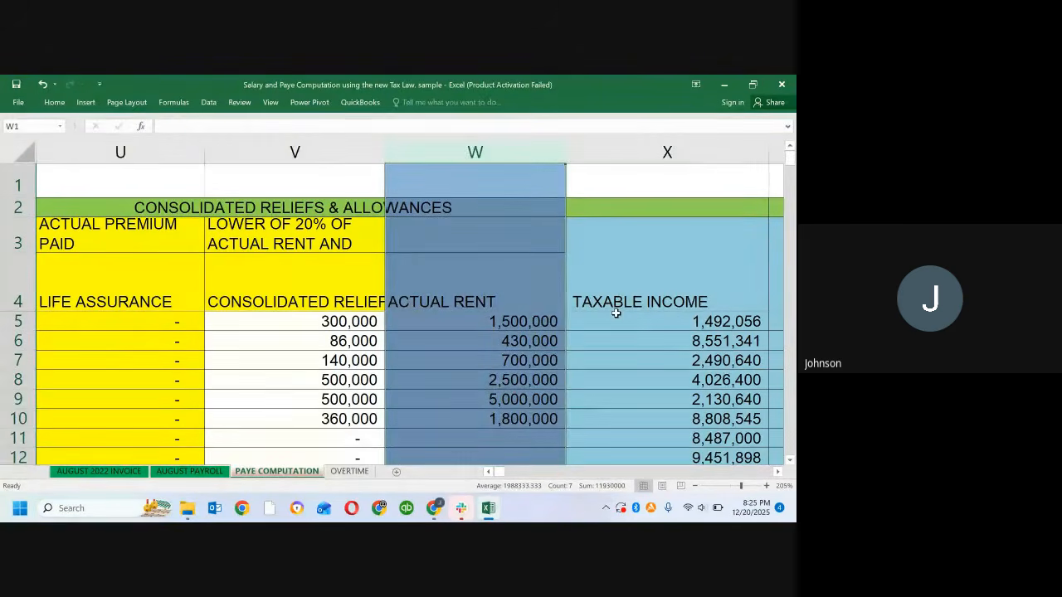
# Step: Compare the Taxable Income formula in X5 with the Computed Annual Tax formula in Y5
pyautogui.click(620, 322)
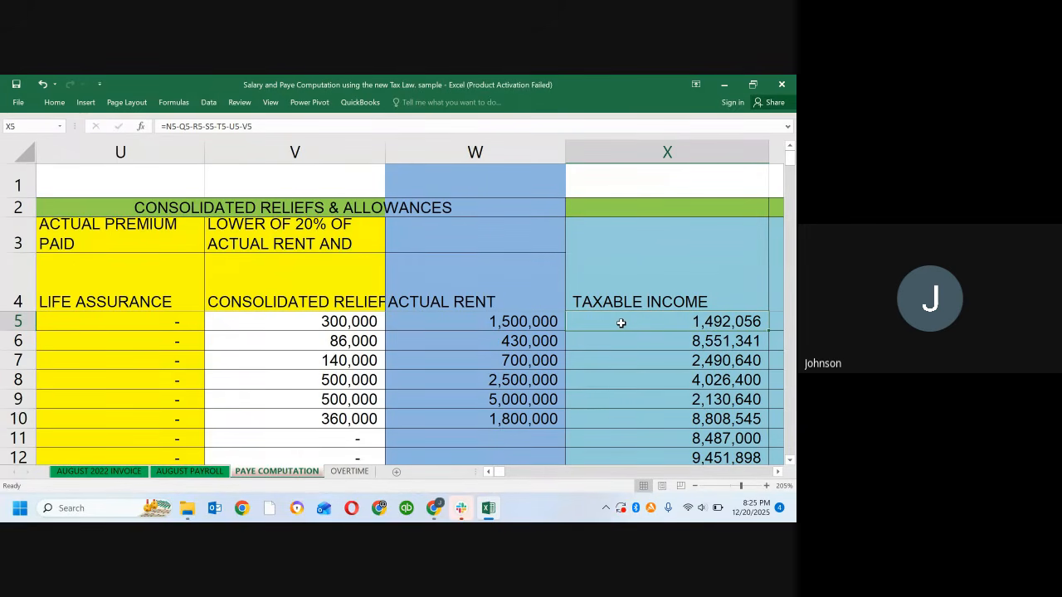
pyautogui.press('Right')
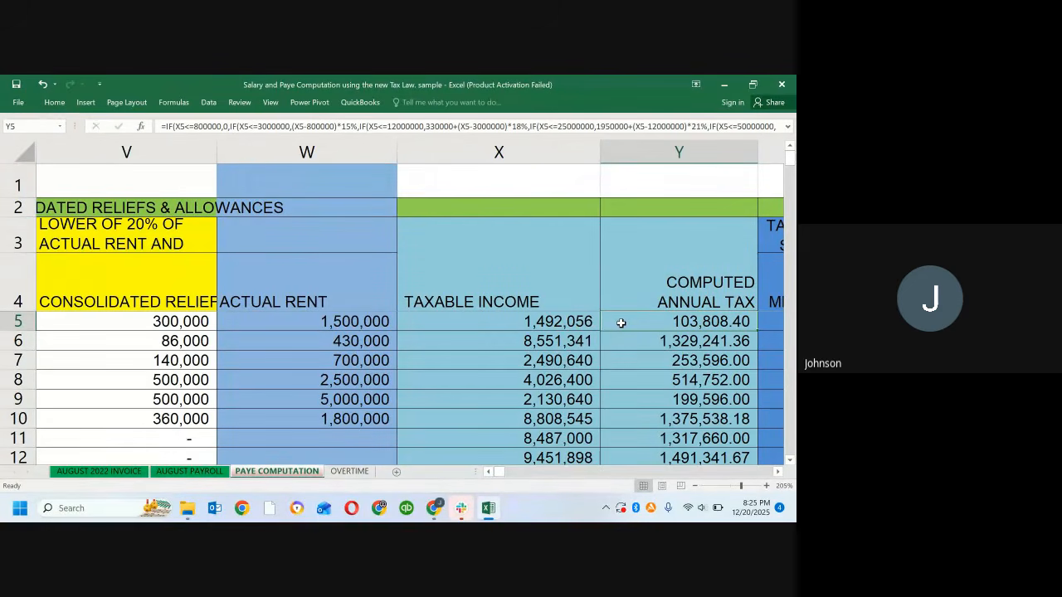
pyautogui.click(550, 328)
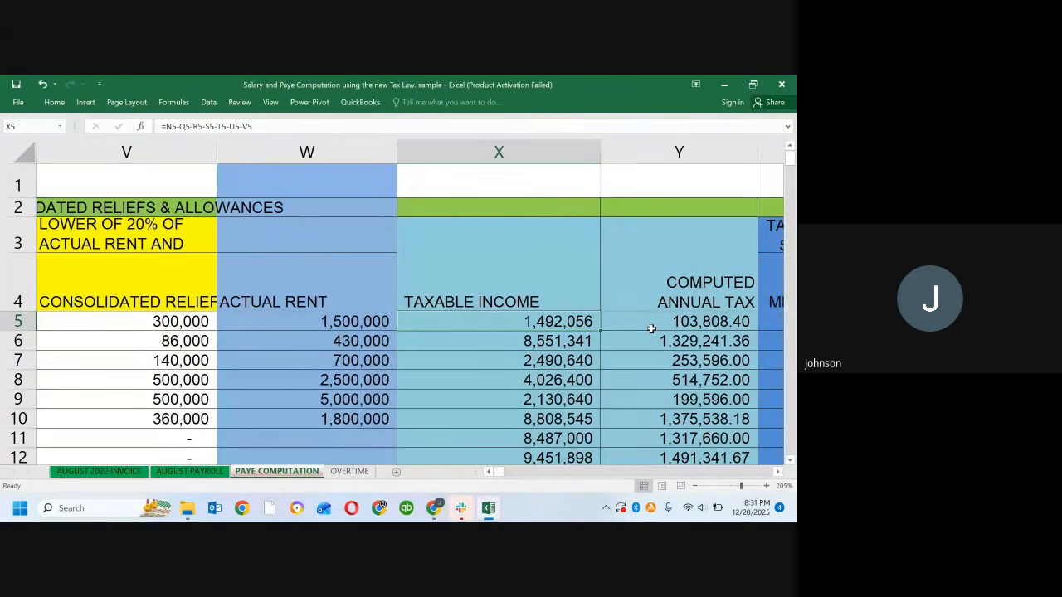
pyautogui.click(655, 326)
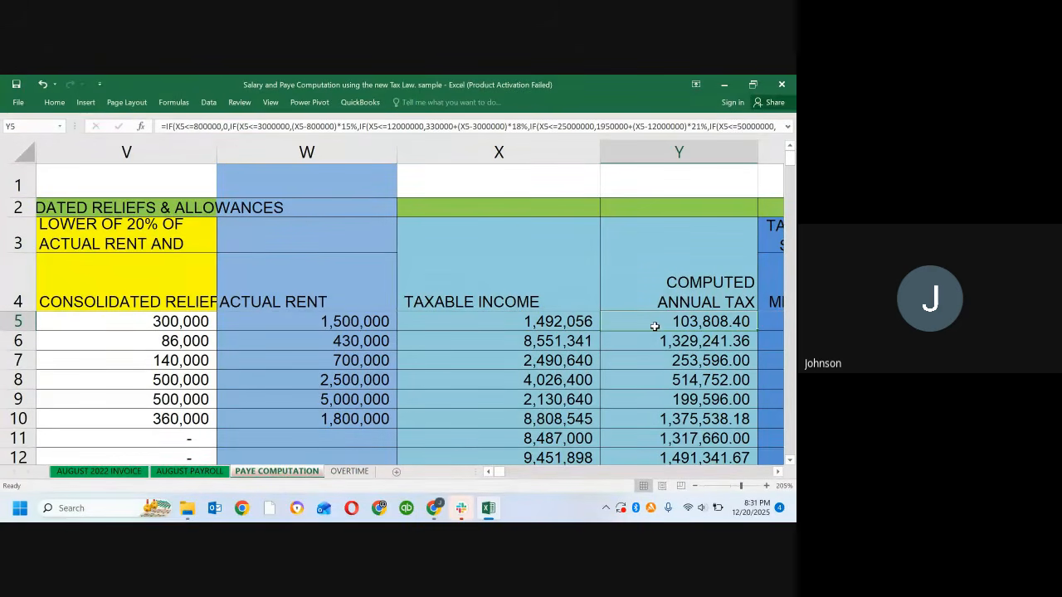
# Step: Display formulas instead of values across the sheet to inspect the Computed Annual Tax column
pyautogui.hotkey('ctrl', '`')
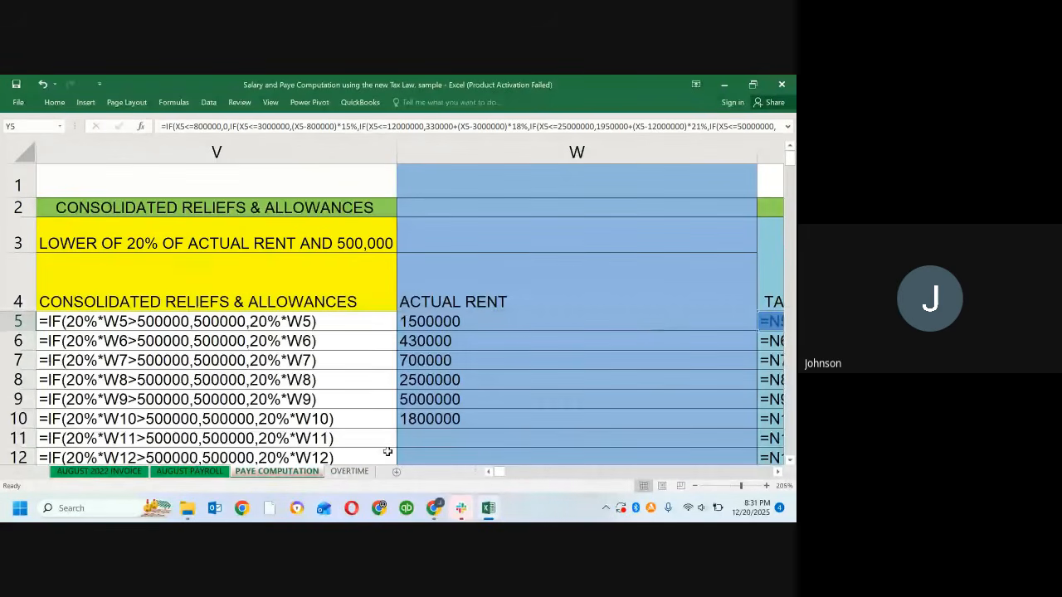
pyautogui.click(778, 475)
pyautogui.click(778, 475)
pyautogui.click(777, 474)
pyautogui.click(778, 475)
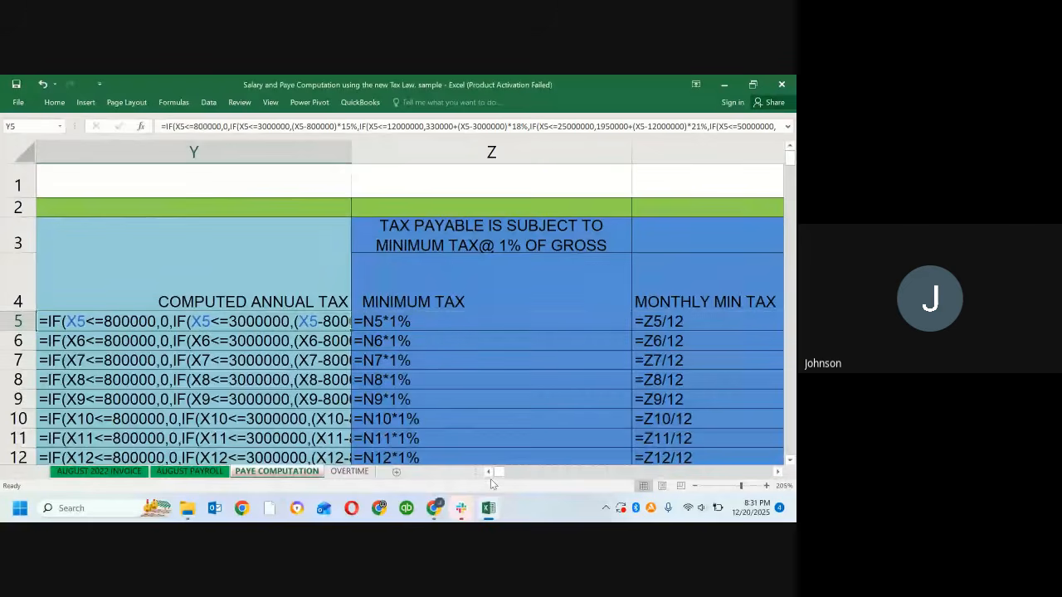
# Step: AutoFit column Y to read the nested tax band formula in Y5, and undo the width change
pyautogui.doubleClick(344, 151)
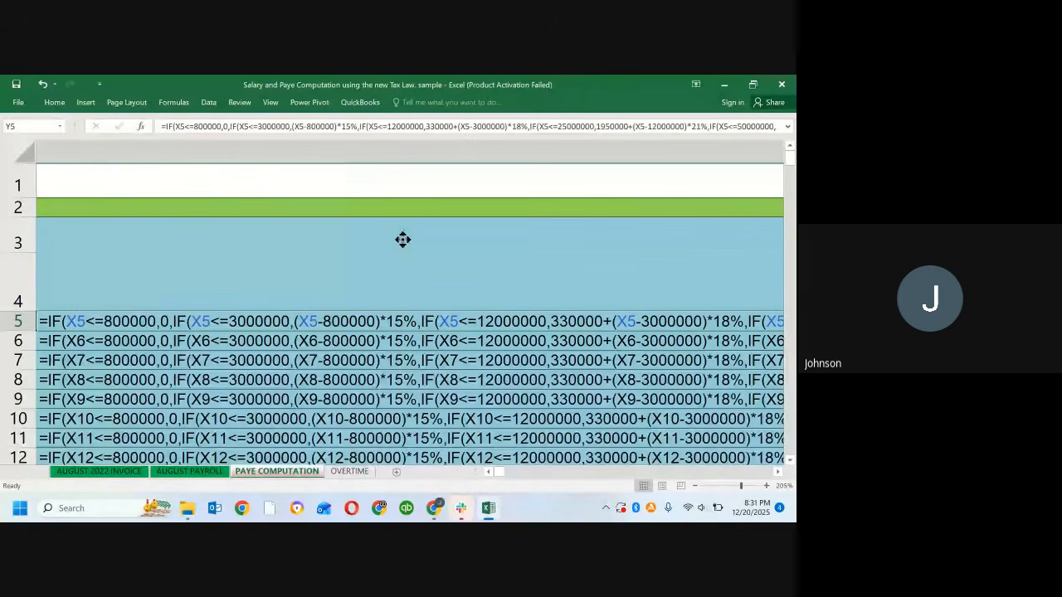
pyautogui.scroll(-1, 394, 290)
pyautogui.scroll(1, 340, 320)
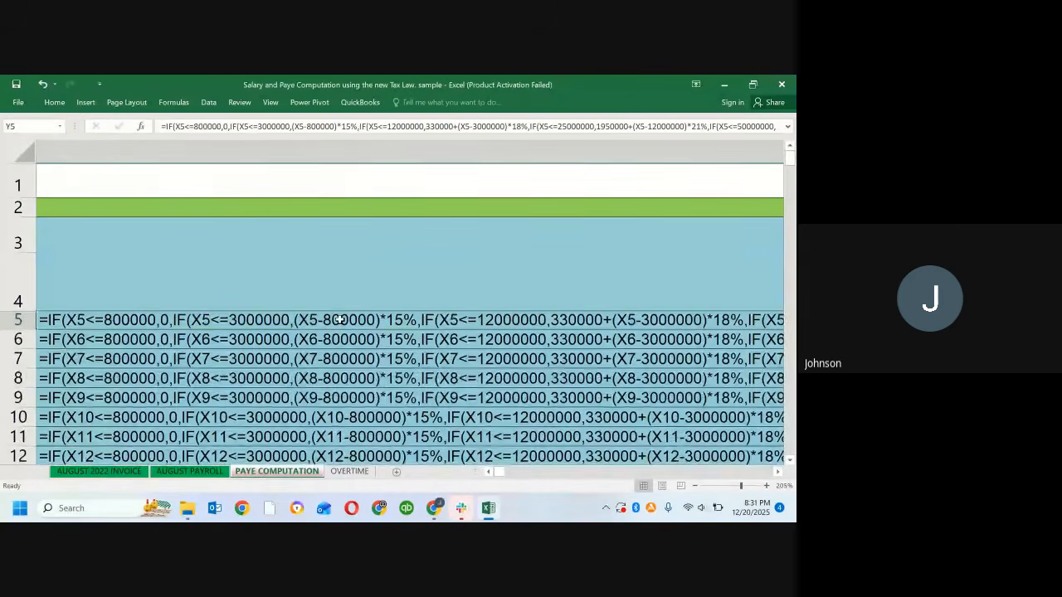
pyautogui.doubleClick(340, 319)
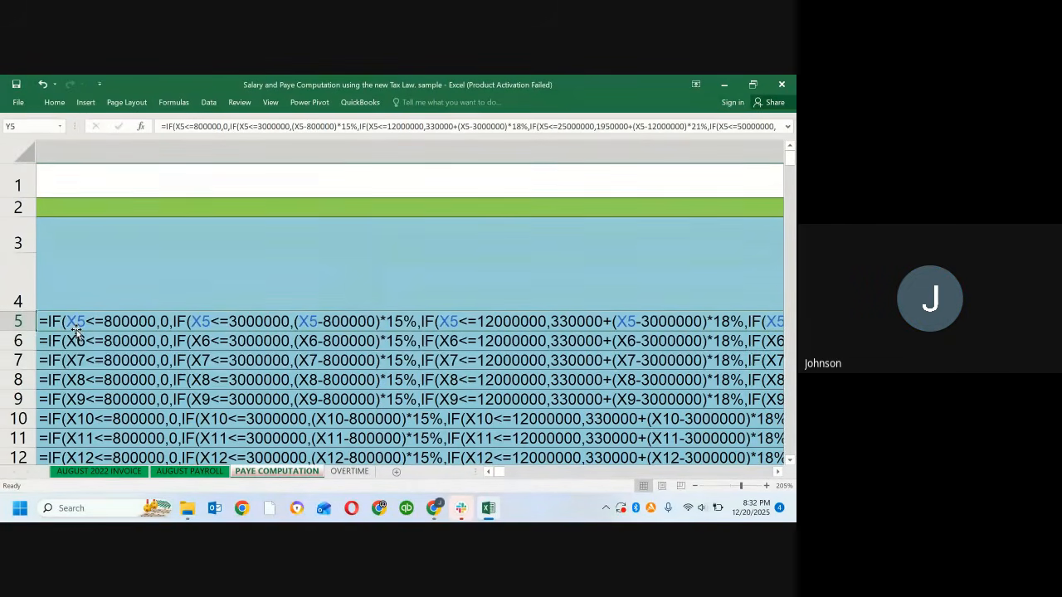
pyautogui.hotkey('shift', 'Down')
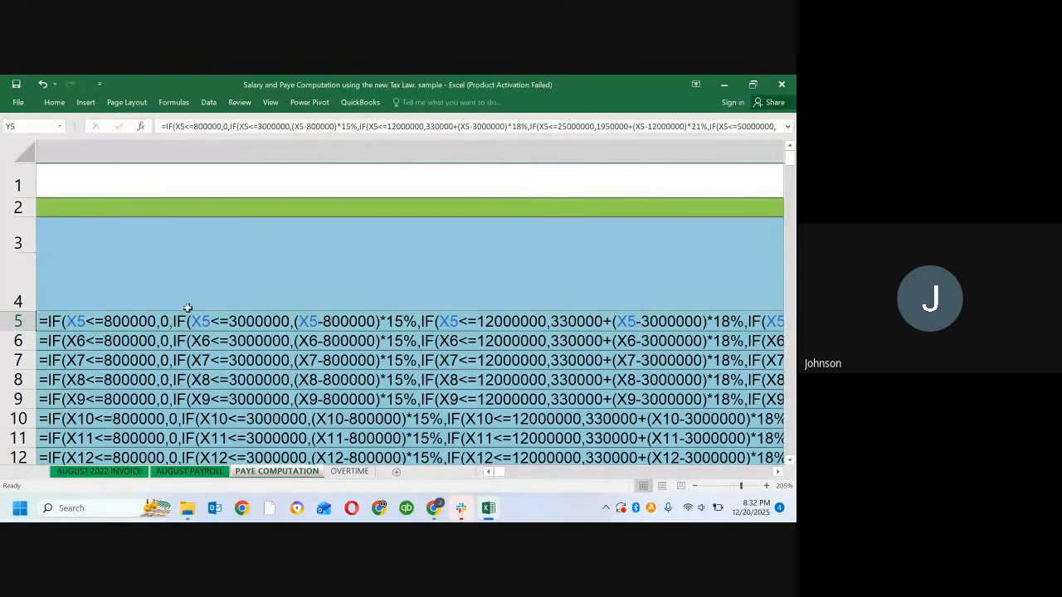
pyautogui.hotkey('ctrl', 'z')
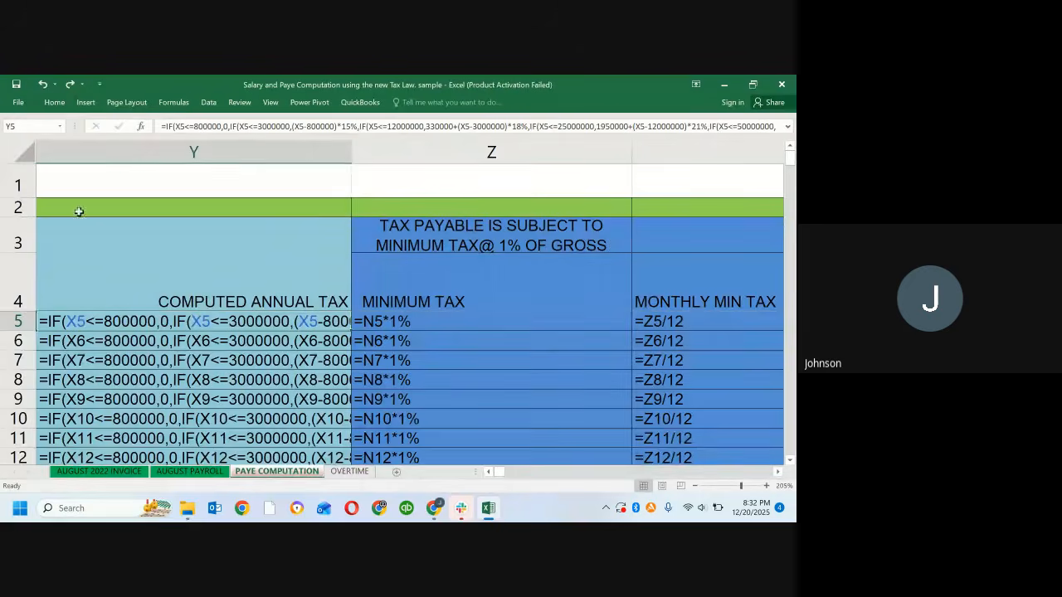
# Step: Go to Taxable Income cell X5, switch the sheet back to values, and check the Computed Annual Tax in Y5
pyautogui.click(37, 130)
pyautogui.write('x5')
pyautogui.press('Return')
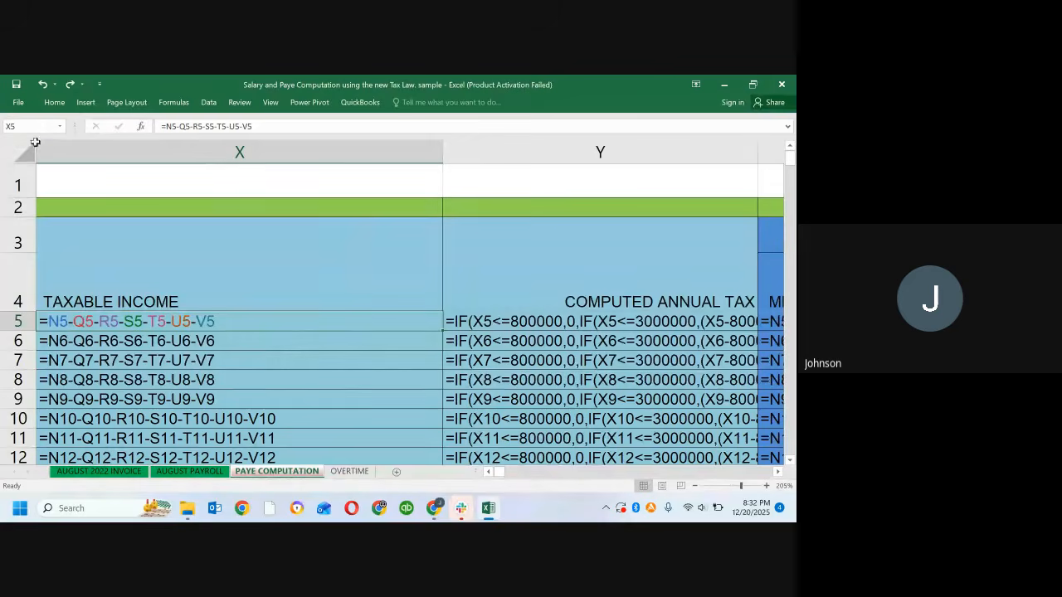
pyautogui.hotkey('ctrl', '`')
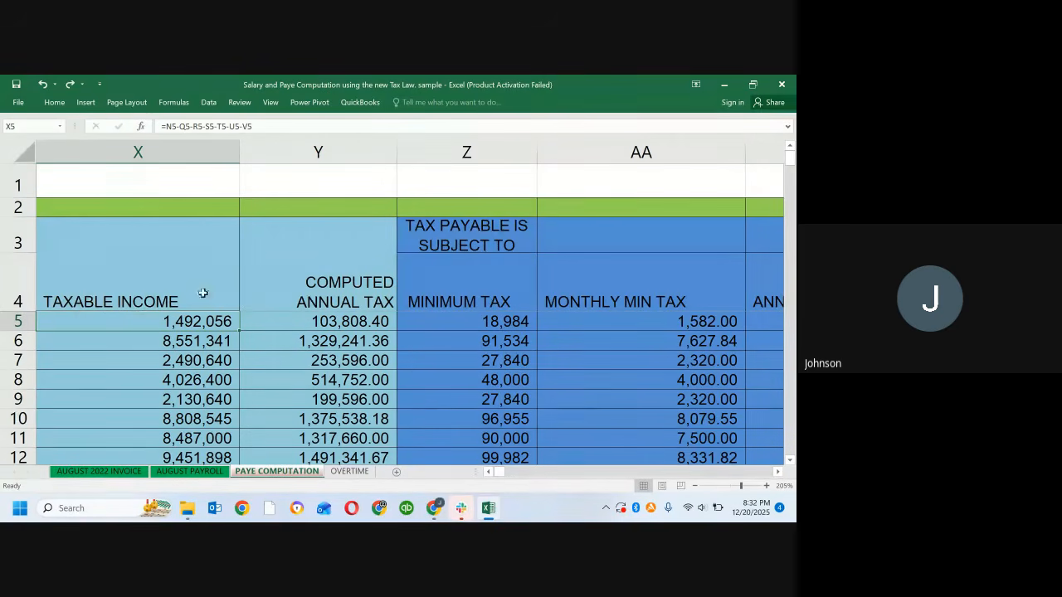
pyautogui.click(324, 325)
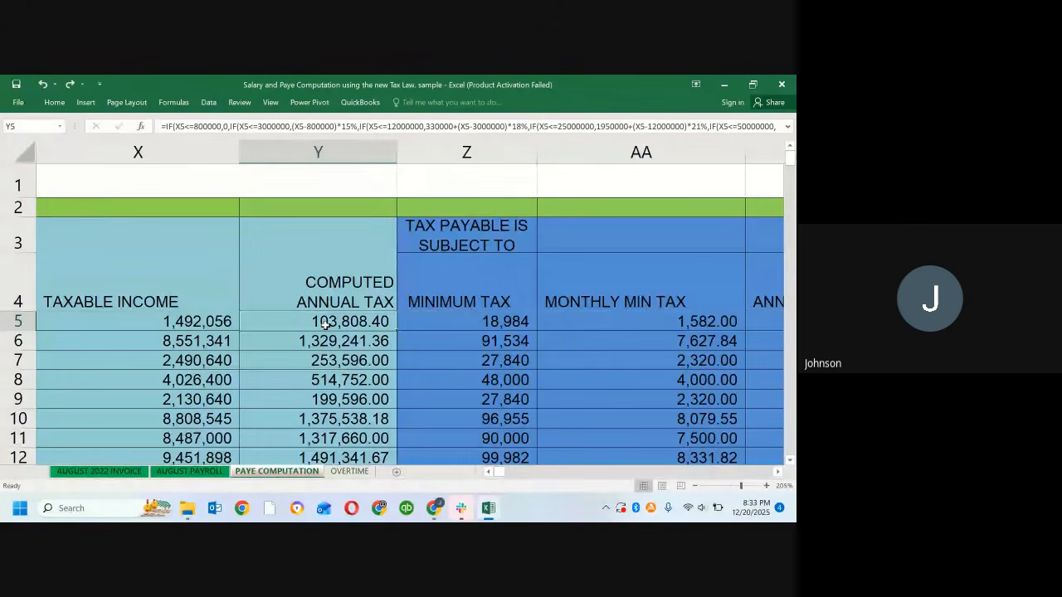
# Step: Show the sheet's formulas with column Y autofitted to read the annual tax bands, and restore the values view
pyautogui.hotkey('ctrl', '`')
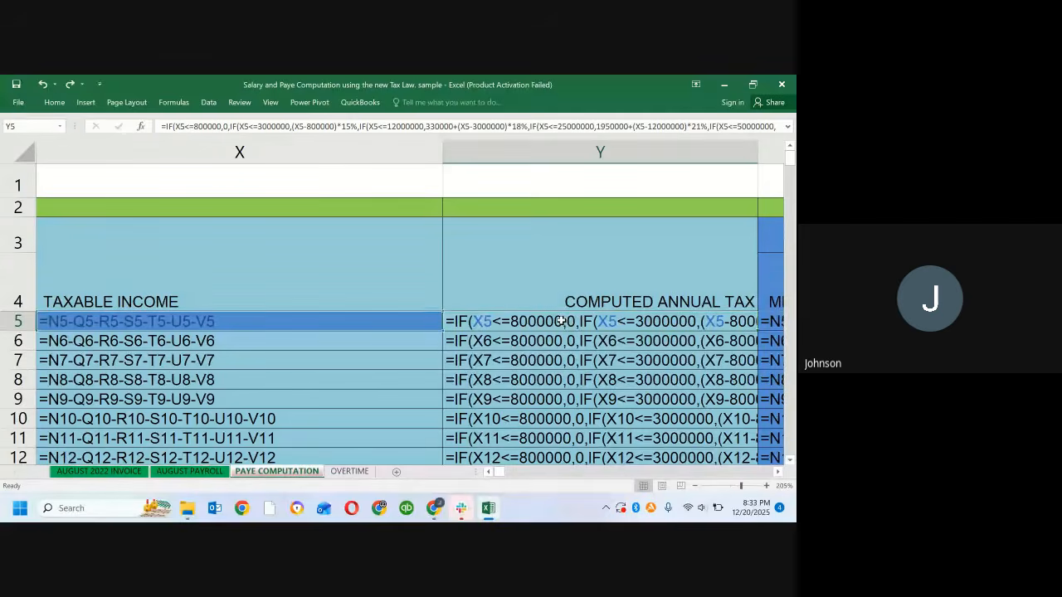
pyautogui.press('Right')
pyautogui.press('Left')
pyautogui.press('Left')
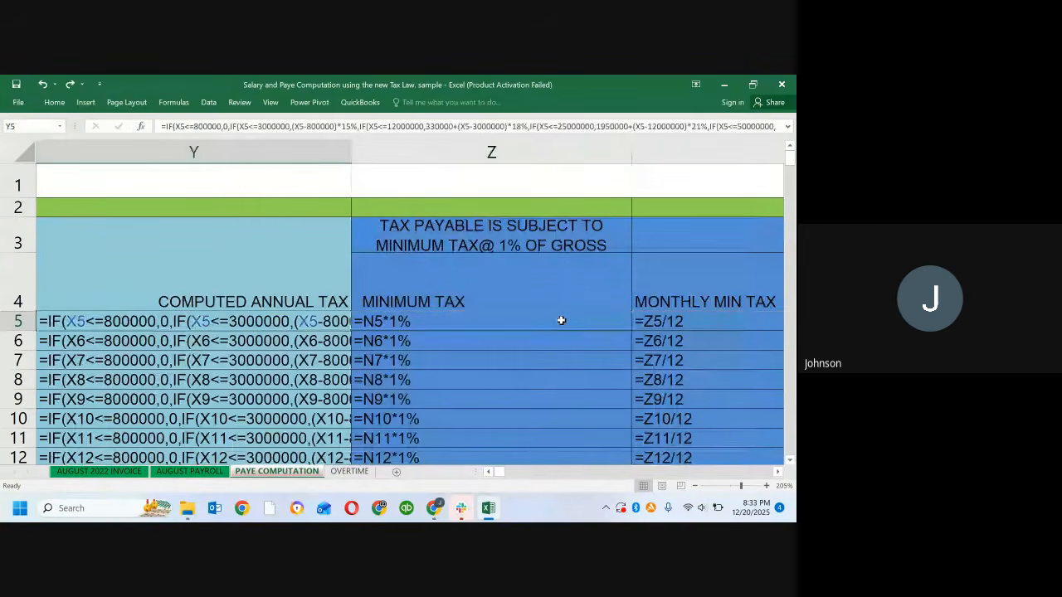
pyautogui.press('Right')
pyautogui.press('Right')
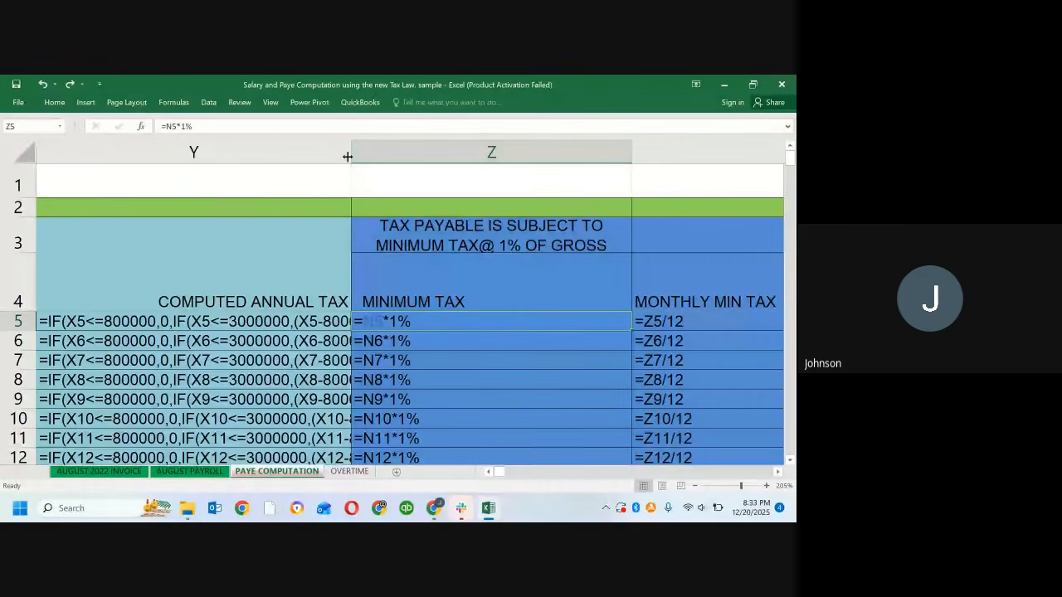
pyautogui.doubleClick(351, 152)
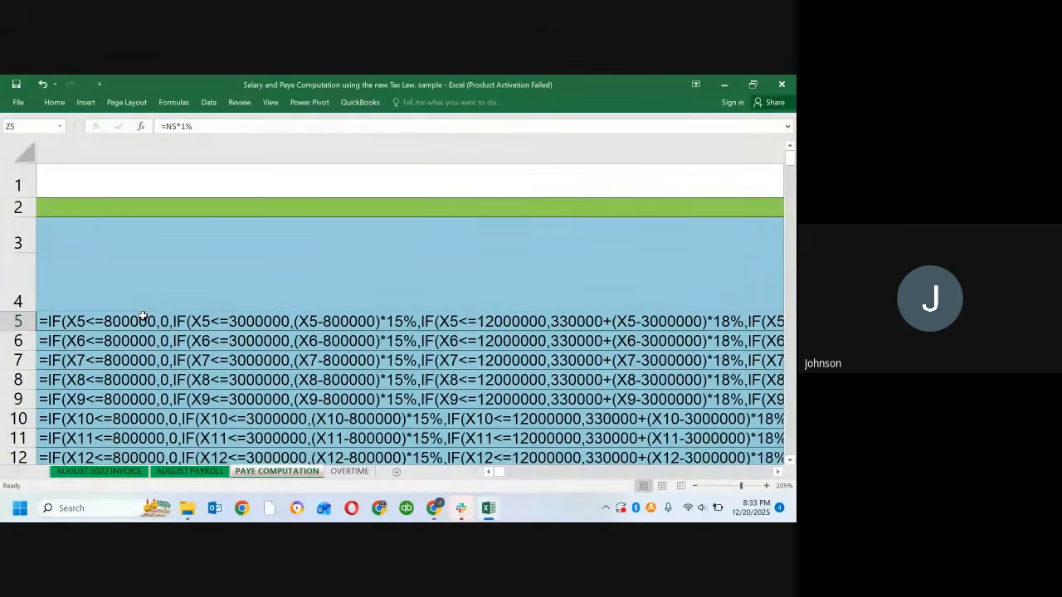
pyautogui.hotkey('ctrl', '`')
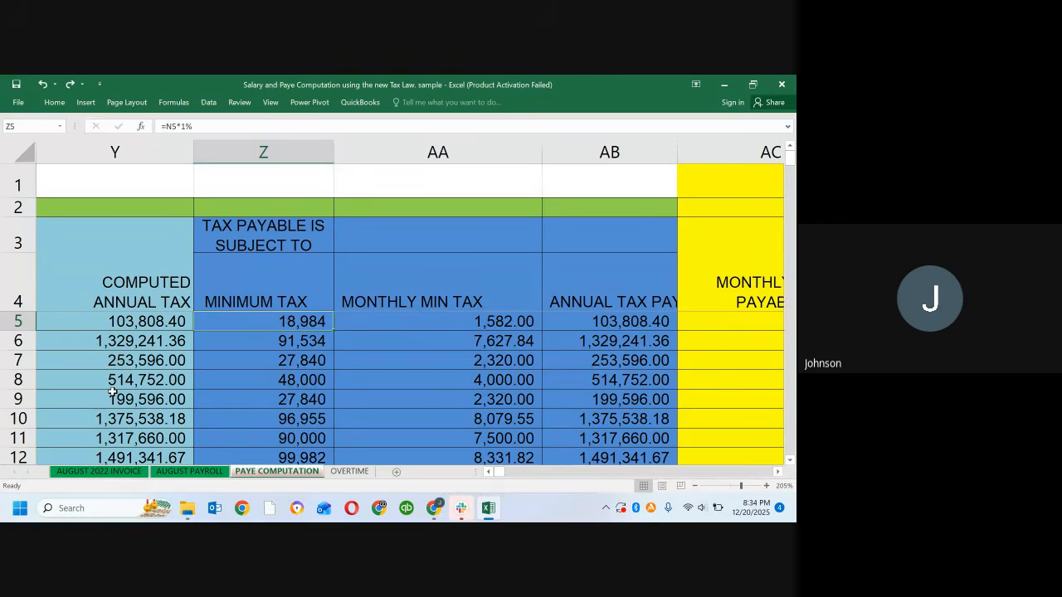
# Step: Note the Taxable Income from X5 above the table, entering x5 in Z1 and 1,492,056 in AA1
pyautogui.click(132, 322)
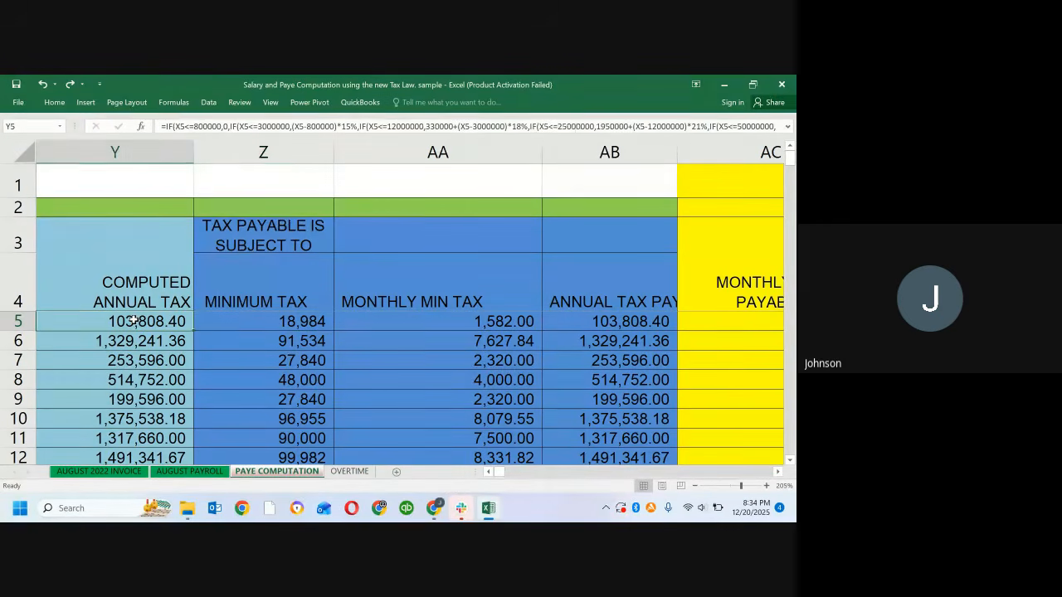
pyautogui.press('Left')
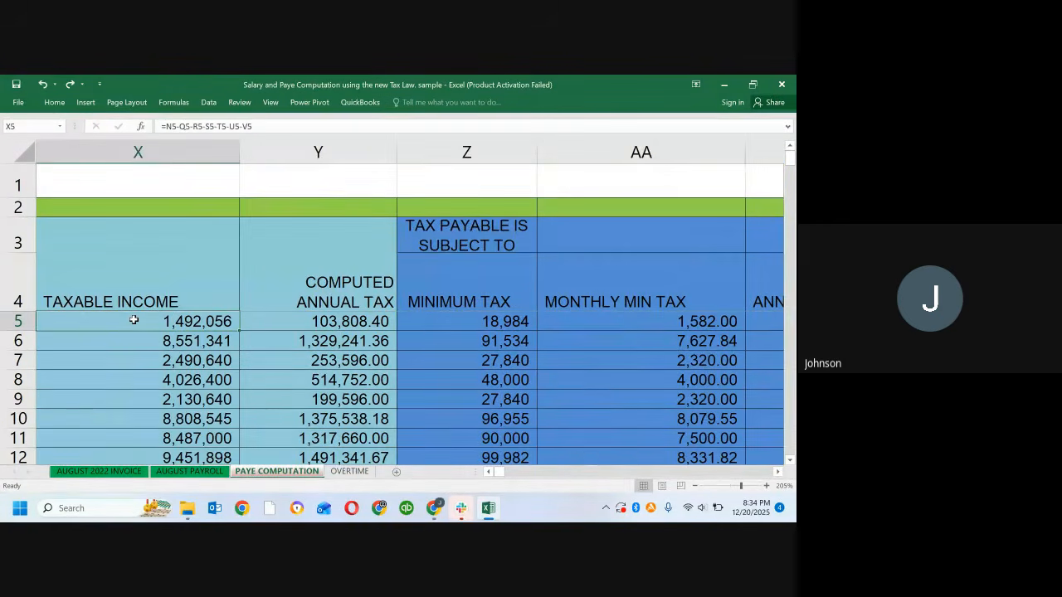
pyautogui.click(428, 175)
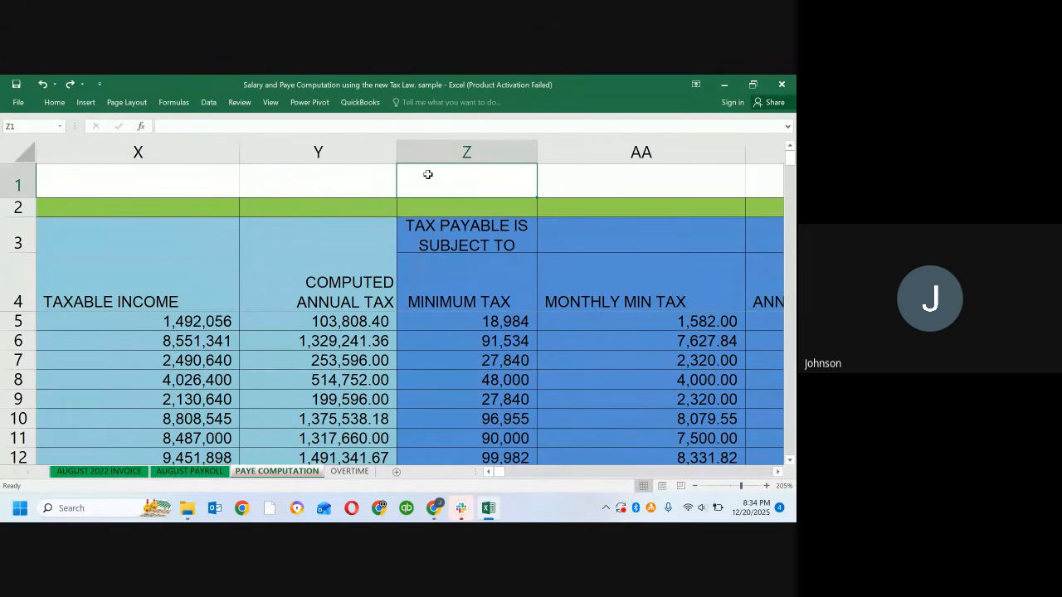
pyautogui.write('x5')
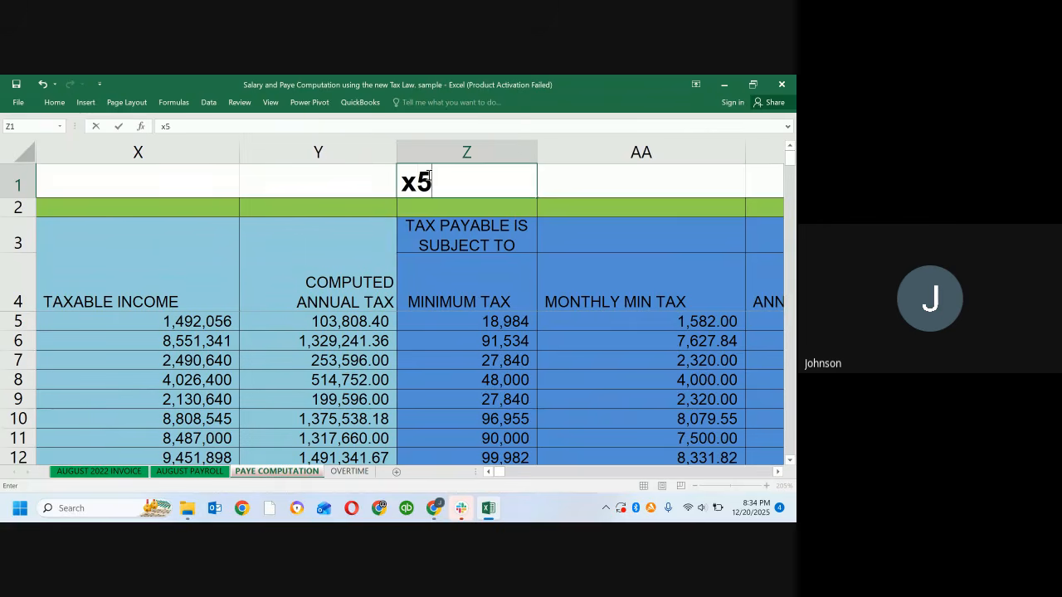
pyautogui.press('Tab')
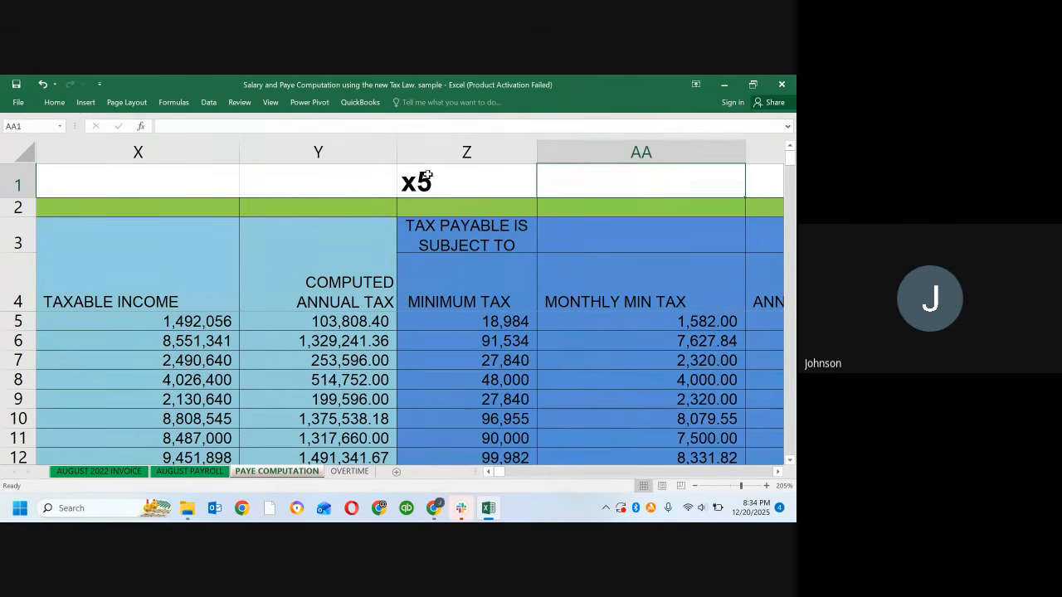
pyautogui.write('1,4')
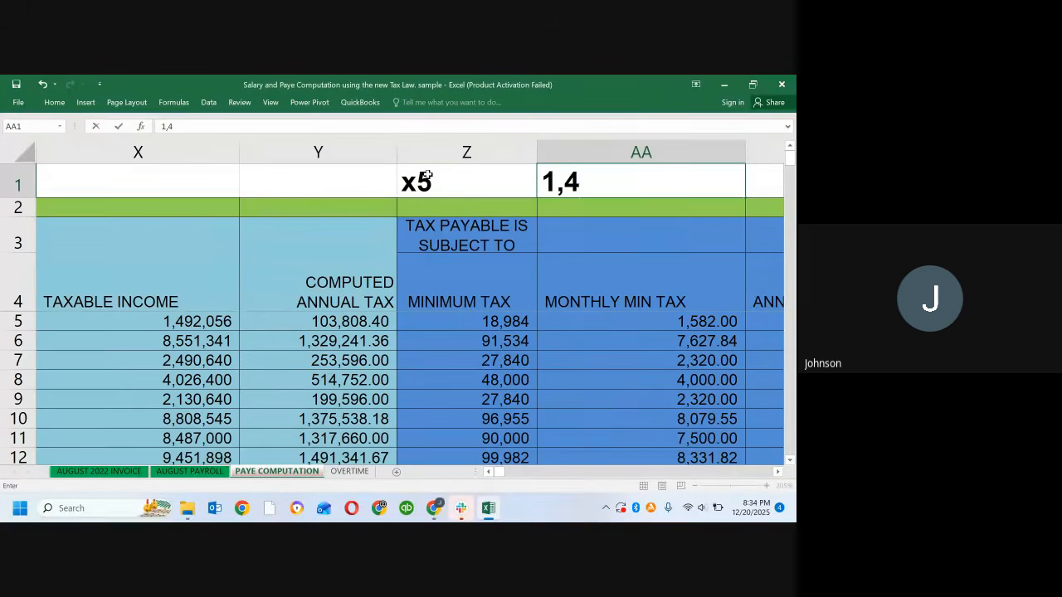
pyautogui.write('92,')
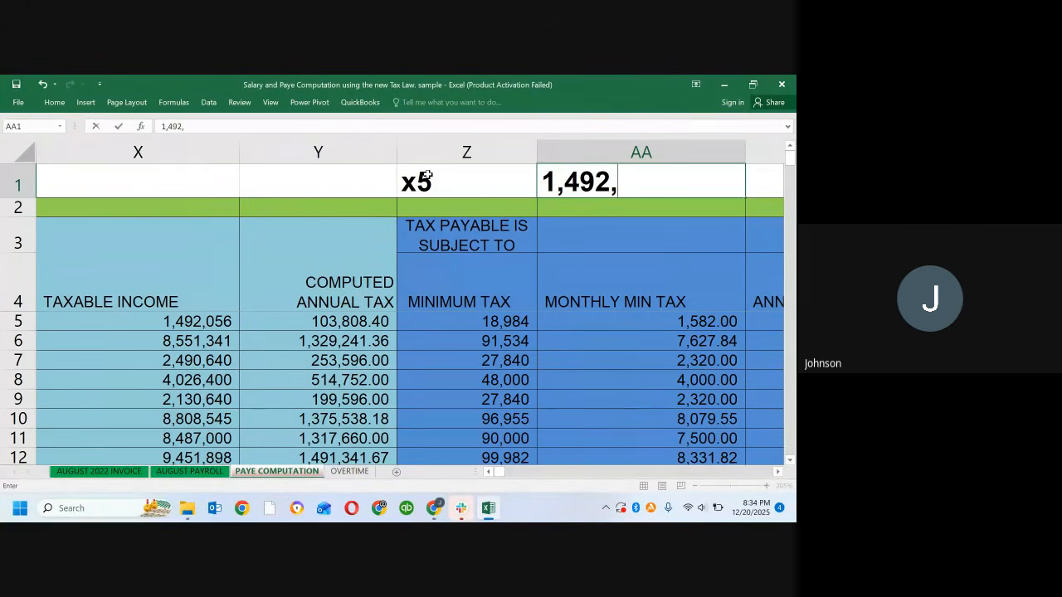
pyautogui.write('056')
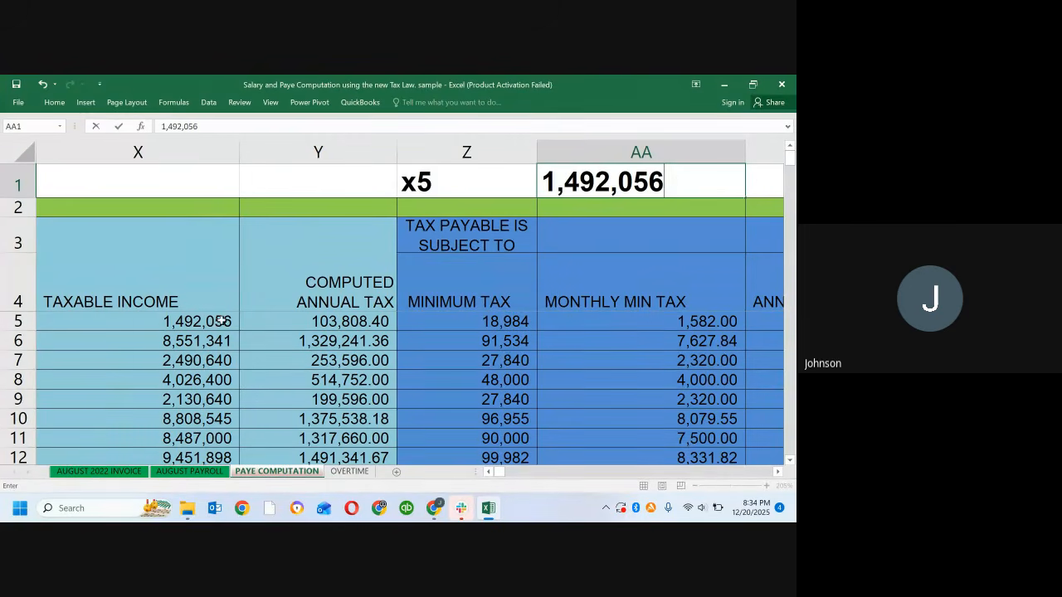
# Step: Enlarge the formula bar to show the complete Computed Annual Tax formula of Y5
pyautogui.click(323, 325)
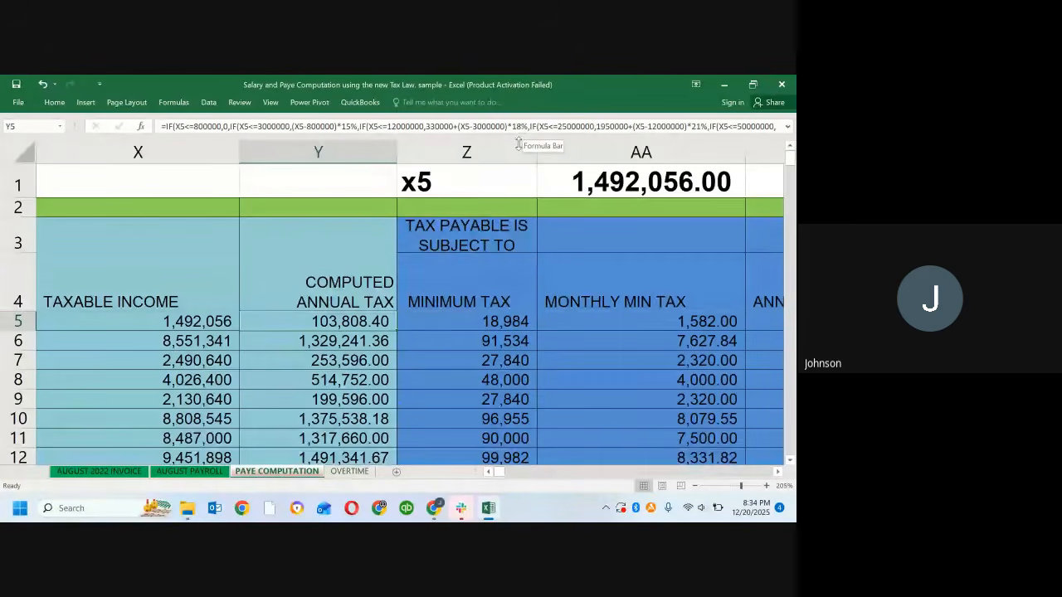
pyautogui.moveTo(523, 137); pyautogui.dragTo(503, 176)
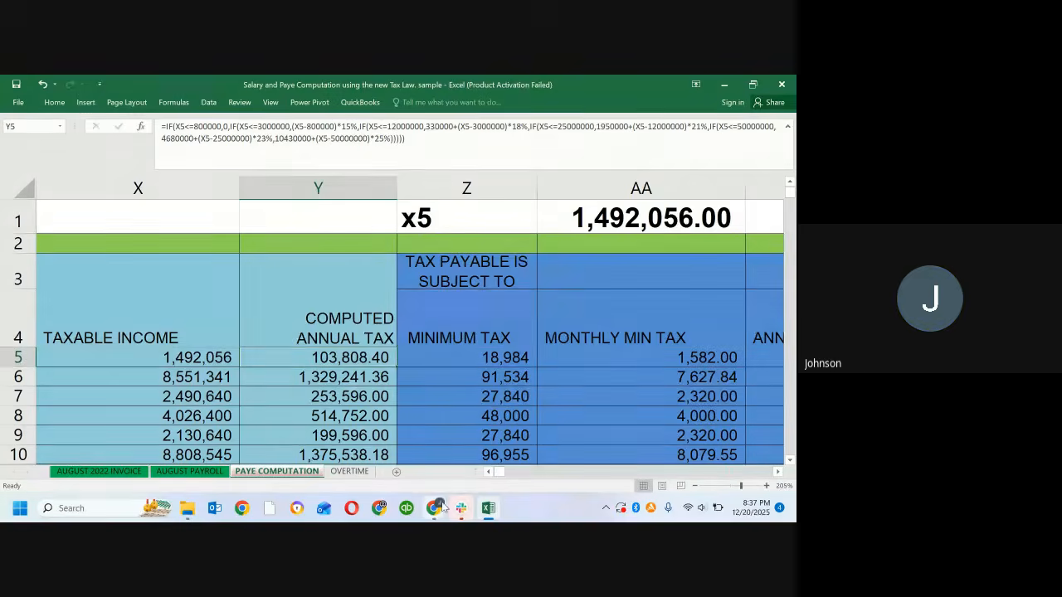
# Step: Switch to the Google Meet call in Chrome, close its host controls, and return to the Excel payroll workbook
pyautogui.moveTo(442, 506)
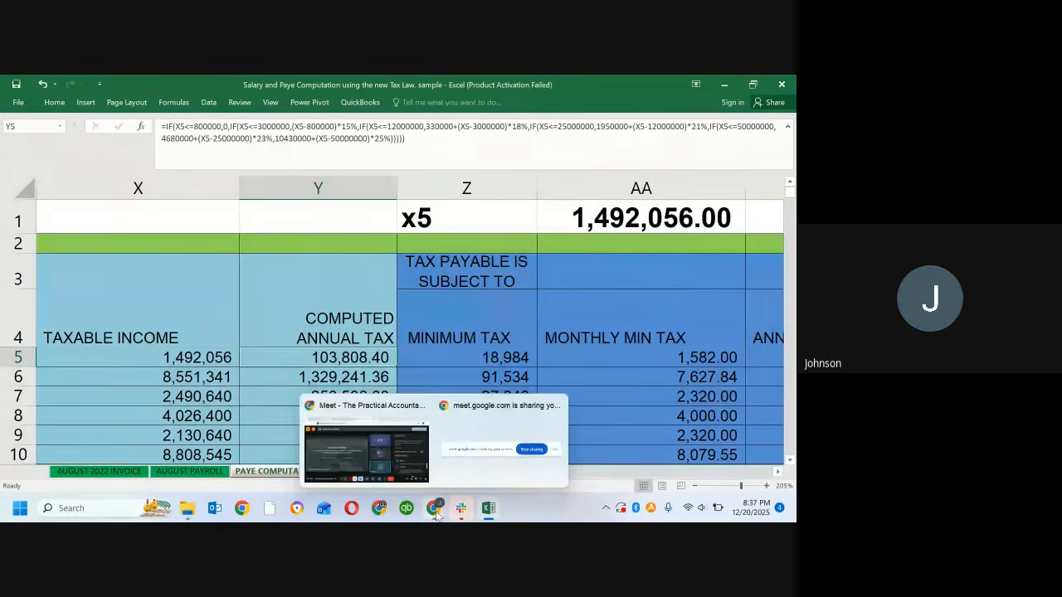
pyautogui.click(389, 471)
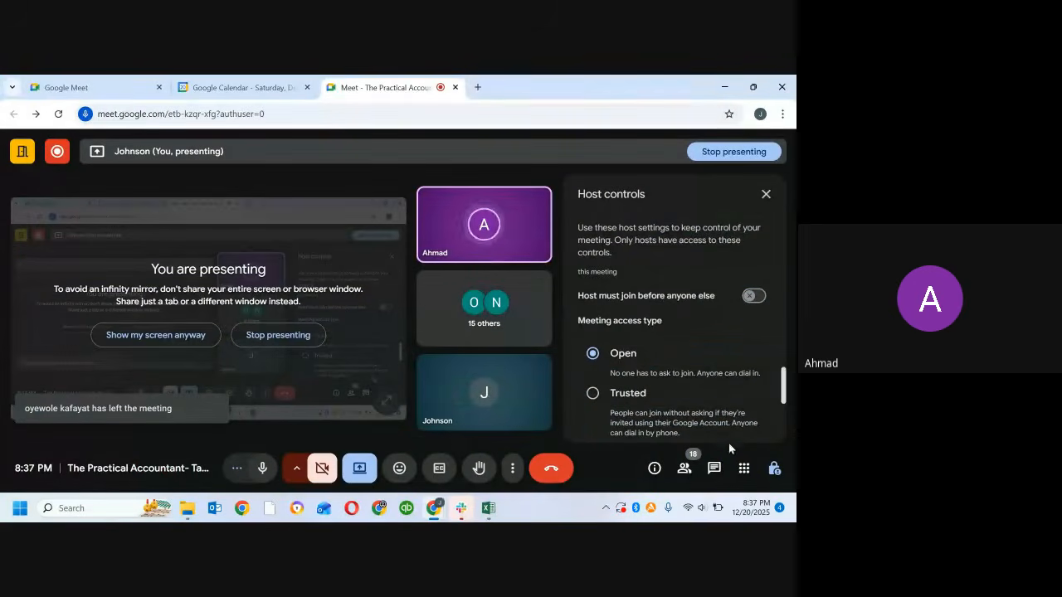
pyautogui.click(775, 470)
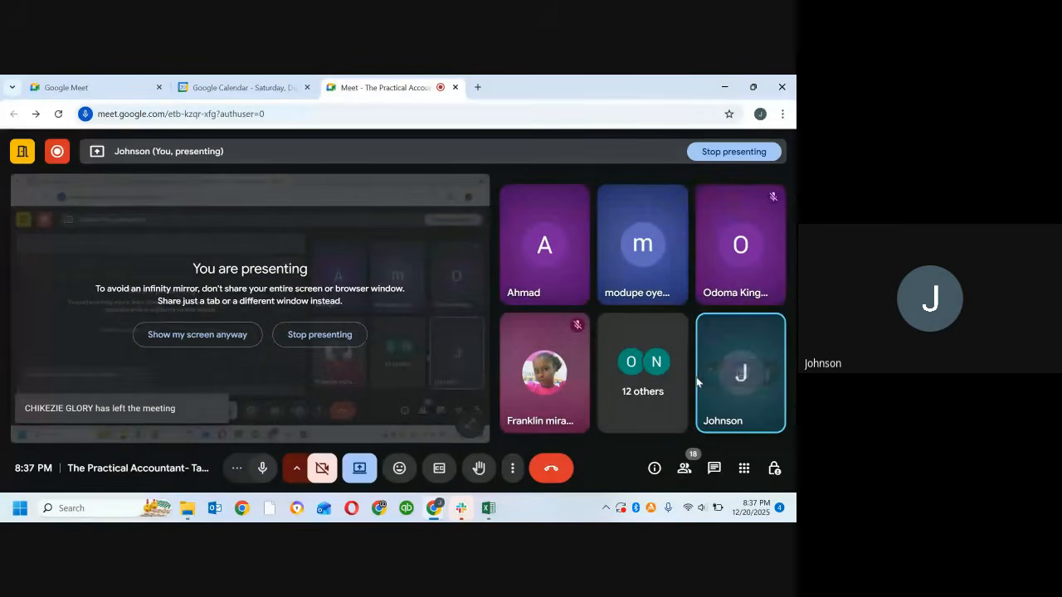
pyautogui.moveTo(701, 383)
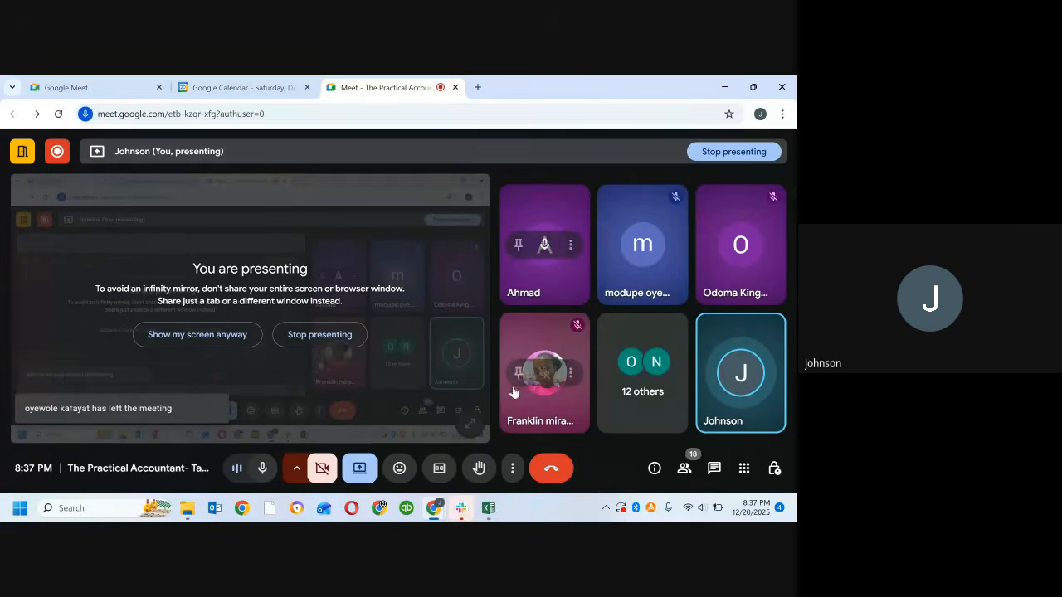
pyautogui.moveTo(488, 507)
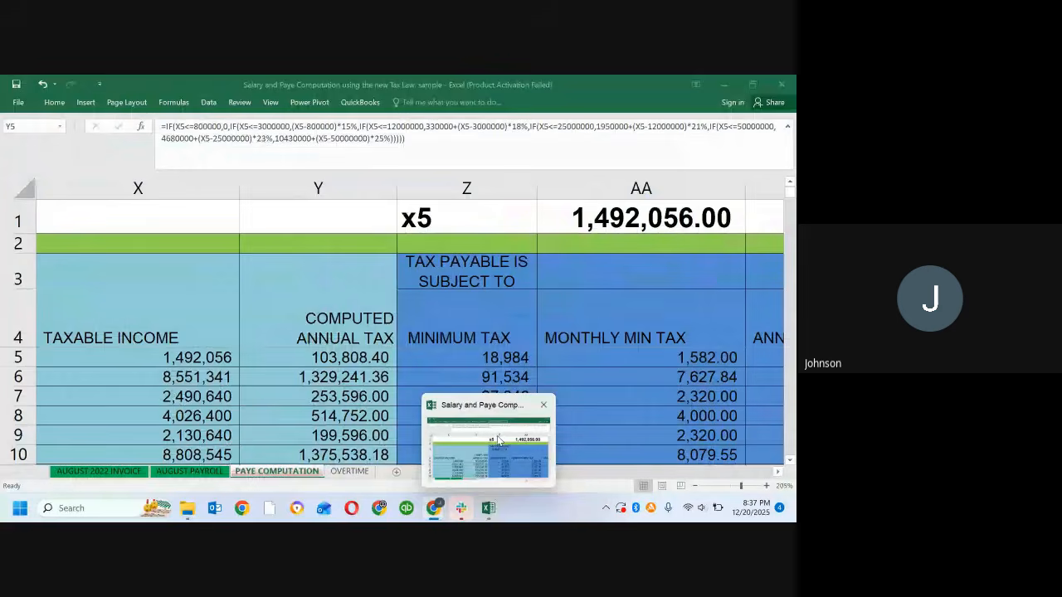
pyautogui.click(499, 441)
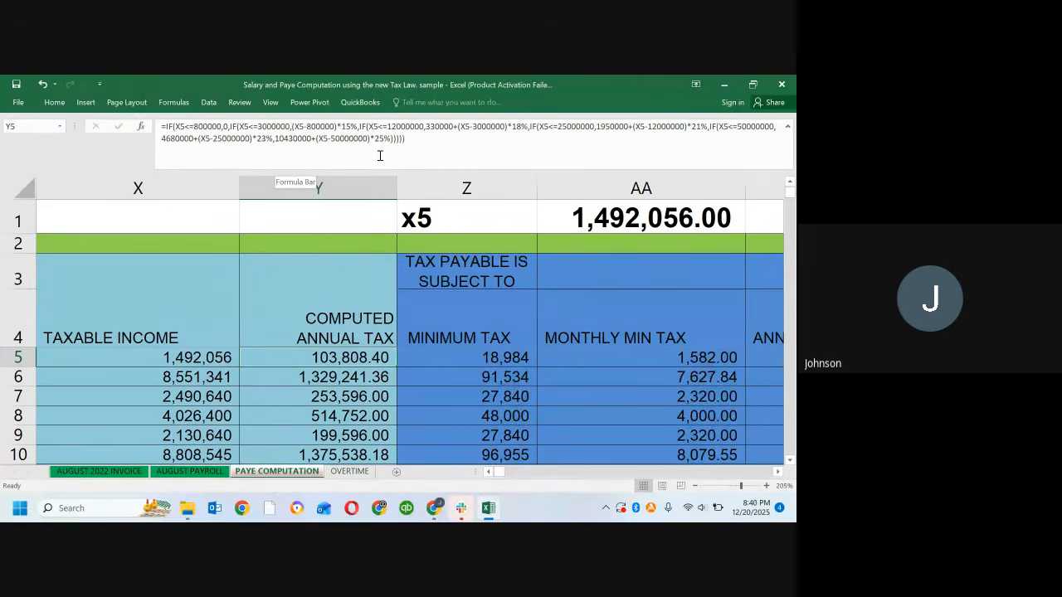
# Step: Review the Taxable Income formula in X5 and scan the taxable income, annual tax and minimum tax figures in the rows below
pyautogui.click(179, 357)
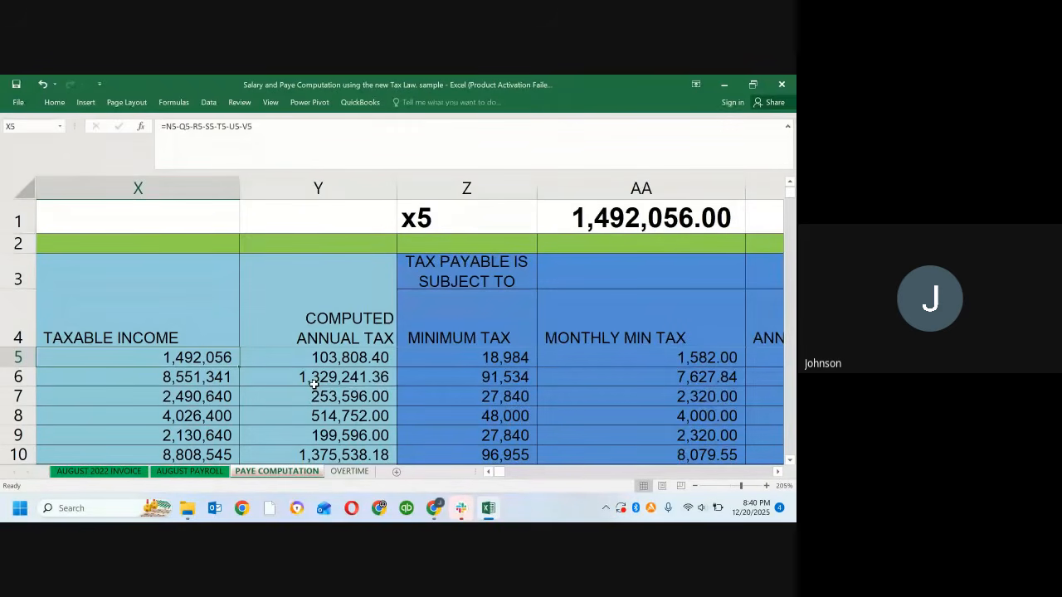
pyautogui.scroll(-1, 315, 384)
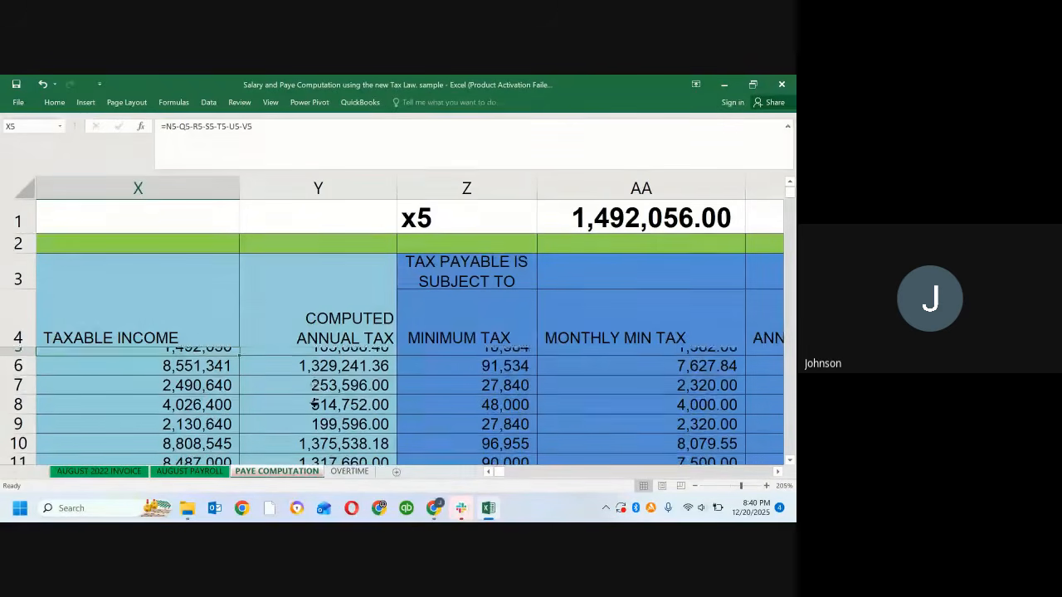
pyautogui.scroll(-8, 316, 408)
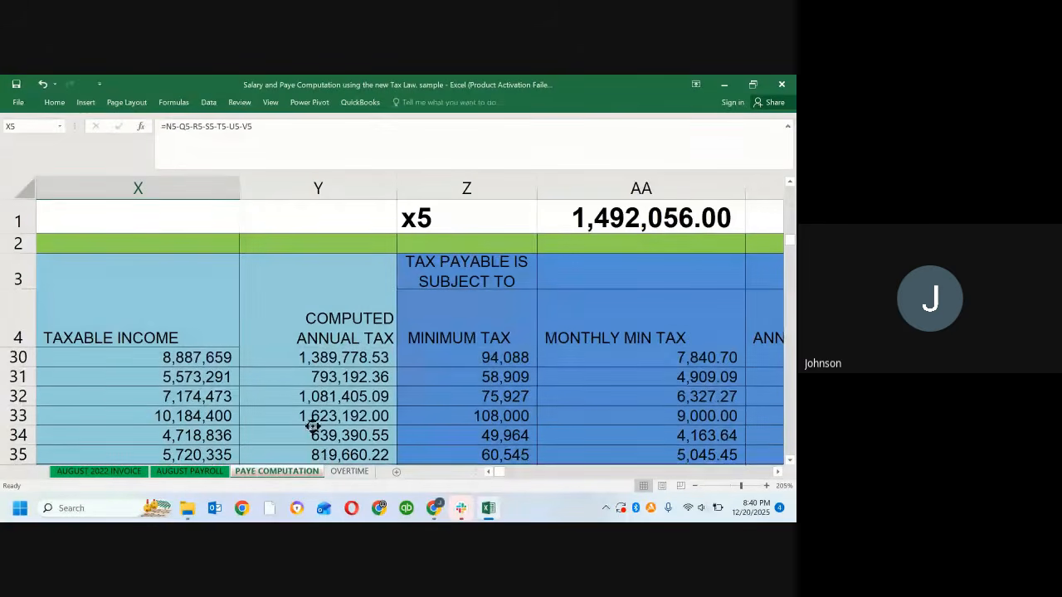
pyautogui.scroll(1, 313, 407)
pyautogui.hscroll(1, 337, 395)
pyautogui.scroll(2, 324, 392)
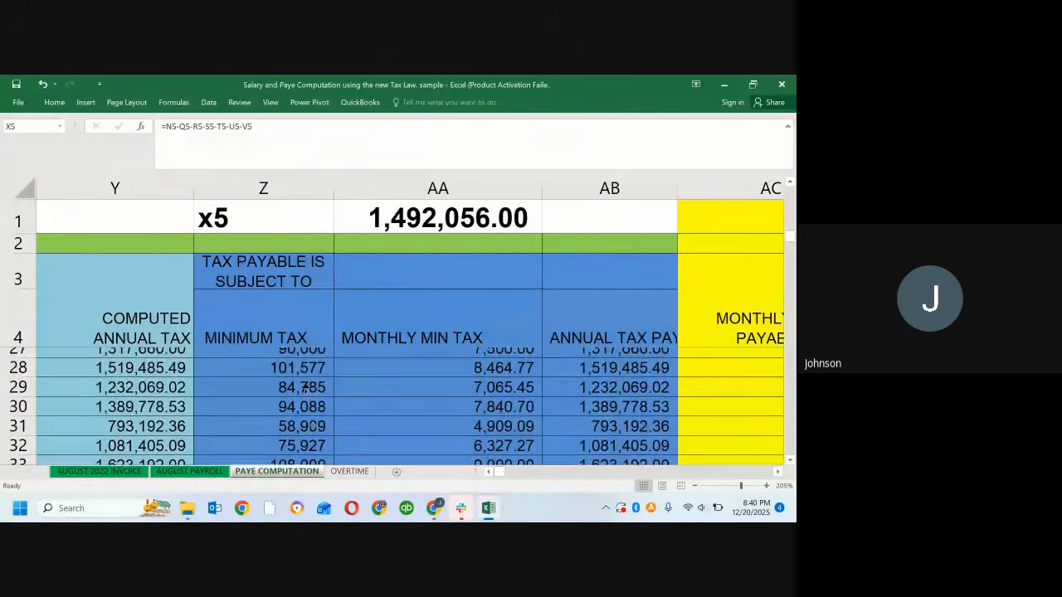
pyautogui.scroll(5, 305, 388)
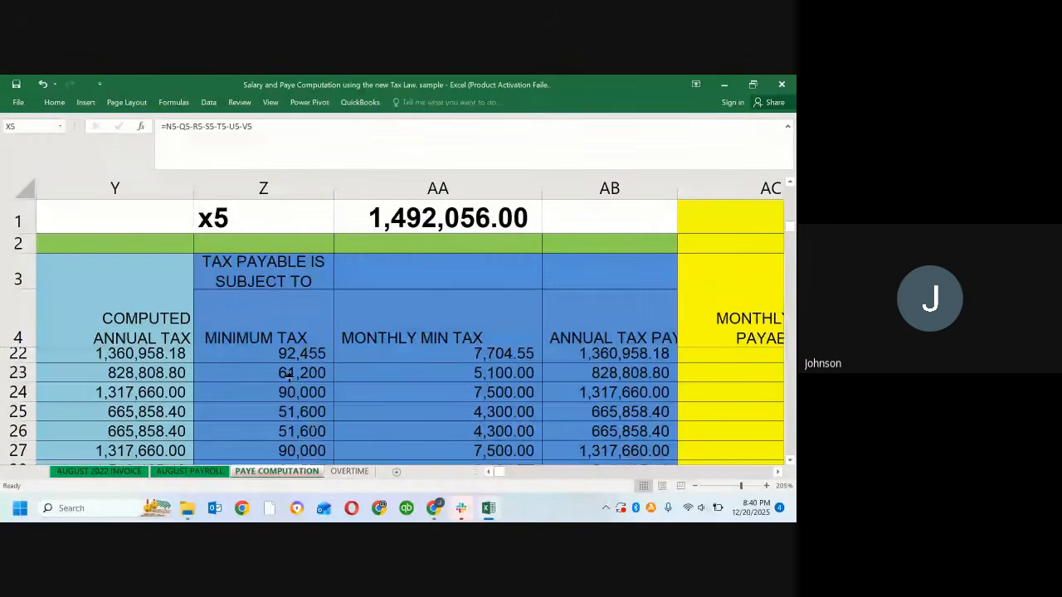
pyautogui.scroll(11, 288, 374)
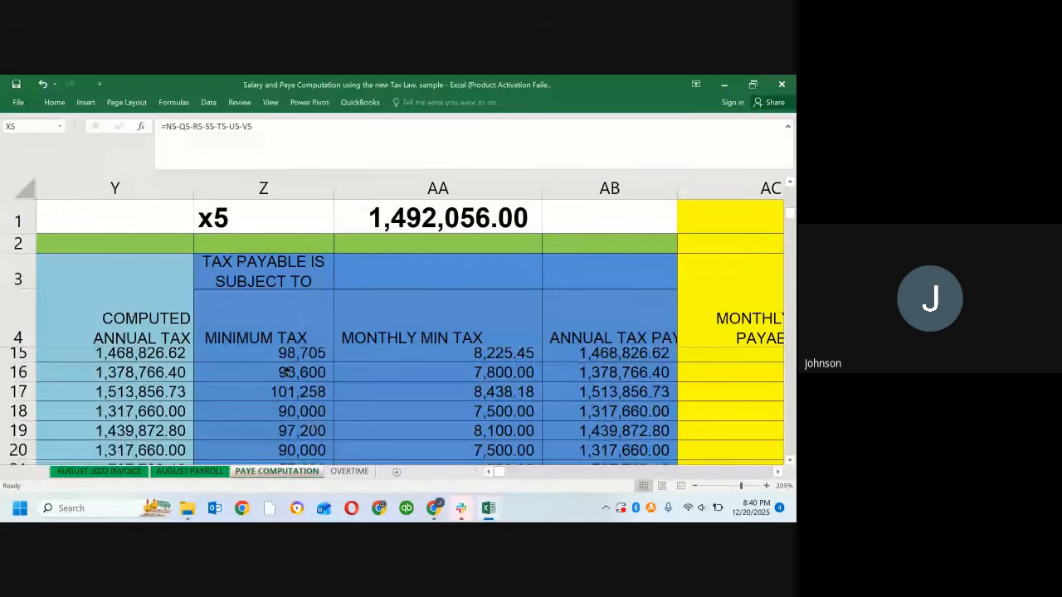
pyautogui.scroll(4, 284, 371)
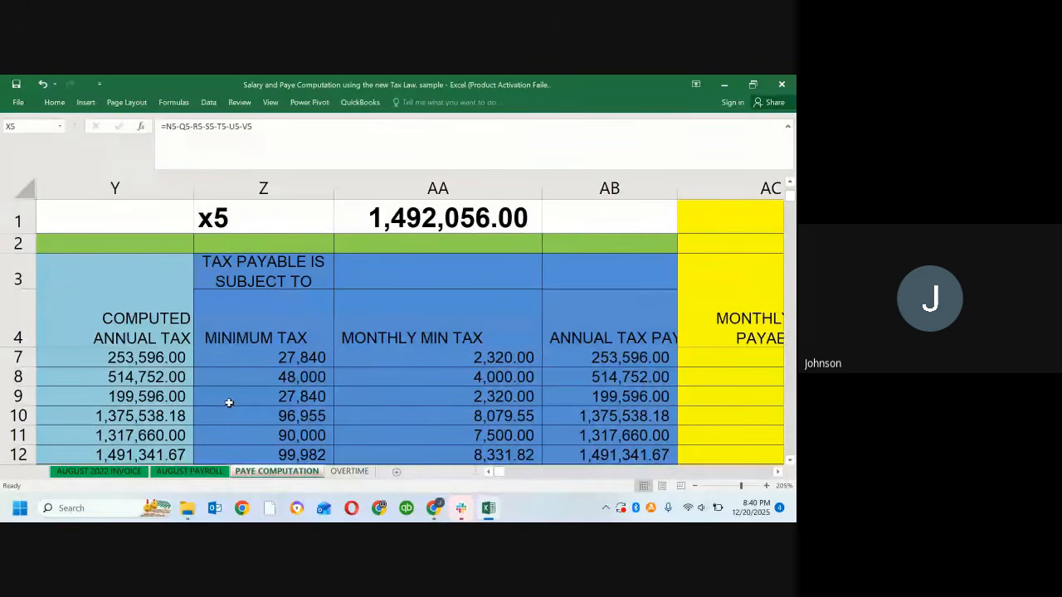
# Step: Compare the Taxable Income and Computed Annual Tax formulas in row 10, and step down column Y through the following rows
pyautogui.click(171, 415)
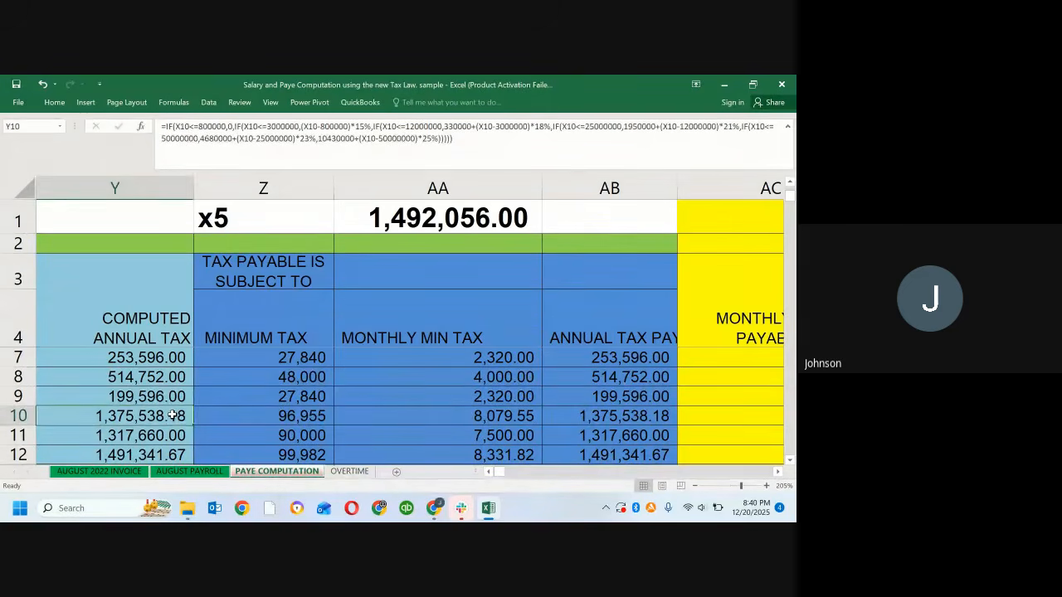
pyautogui.press('Left')
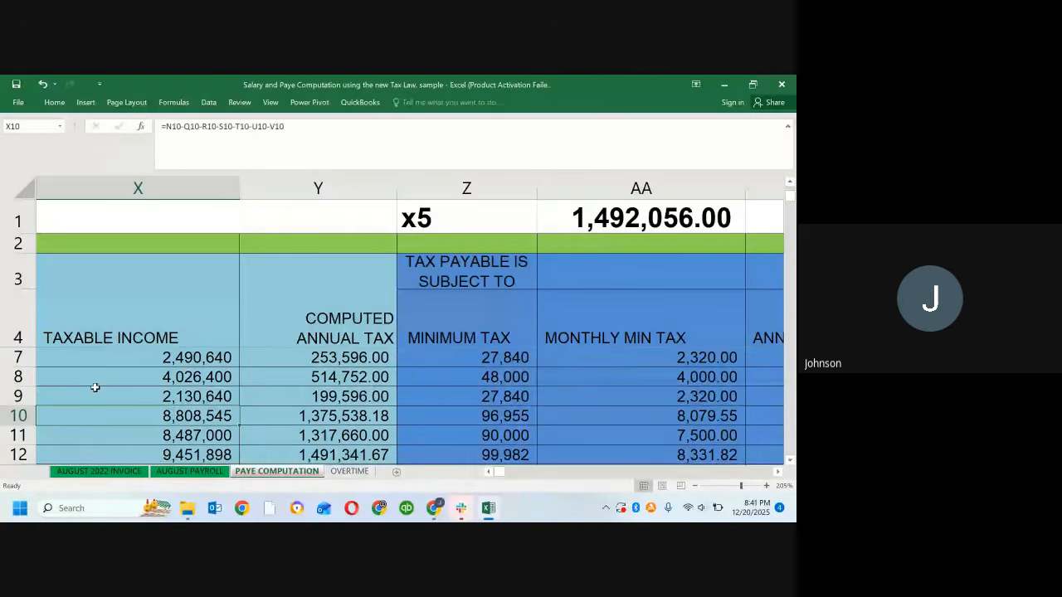
pyautogui.press('Right')
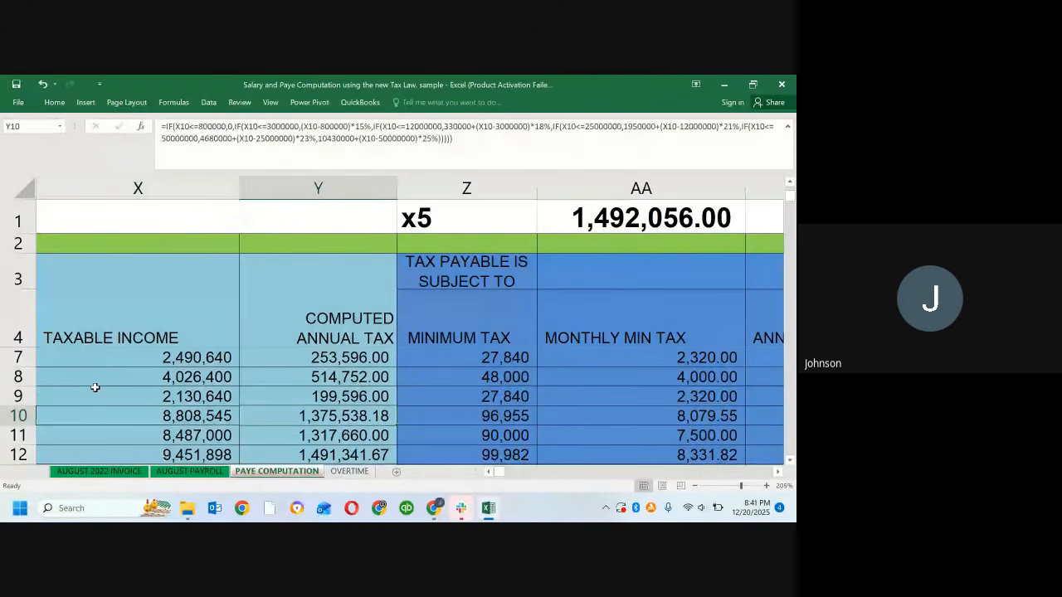
pyautogui.press('Down')
pyautogui.press('Down')
pyautogui.press('Down')
pyautogui.press('Down')
pyautogui.press('Down')
pyautogui.press('Down')
pyautogui.press('Down')
pyautogui.press('Down')
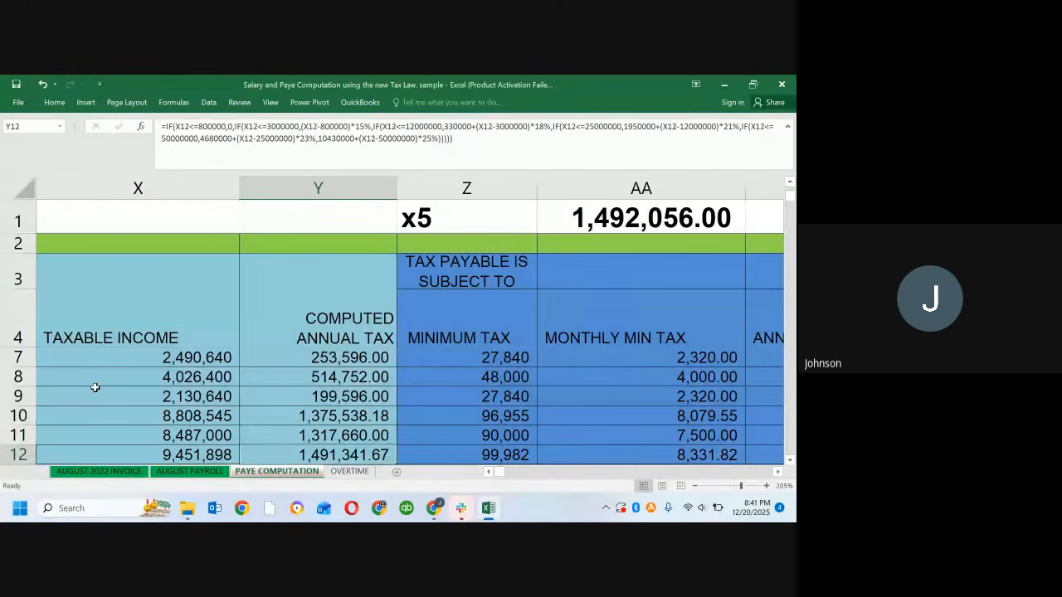
pyautogui.press('Down')
pyautogui.press('Down')
pyautogui.press('Down')
pyautogui.press('Down')
pyautogui.press('Down')
pyautogui.press('Down')
pyautogui.press('Down')
pyautogui.press('Down')
pyautogui.press('Down')
pyautogui.press('Down')
pyautogui.press('Down')
pyautogui.press('Down')
pyautogui.press('Down')
pyautogui.press('Up')
pyautogui.press('Up')
pyautogui.press('Up')
pyautogui.press('Up')
pyautogui.press('Up')
pyautogui.press('Up')
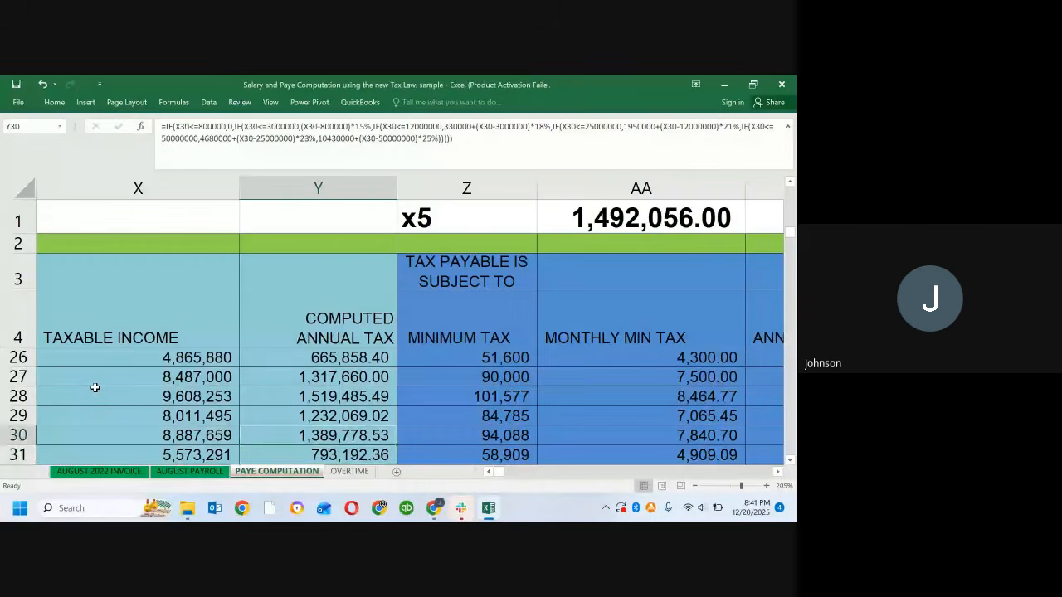
# Step: Examine the taxable incomes and Computed Annual Tax formulas between rows 20 and 32 for another worked example
pyautogui.press('Down')
pyautogui.press('Down')
pyautogui.press('Down')
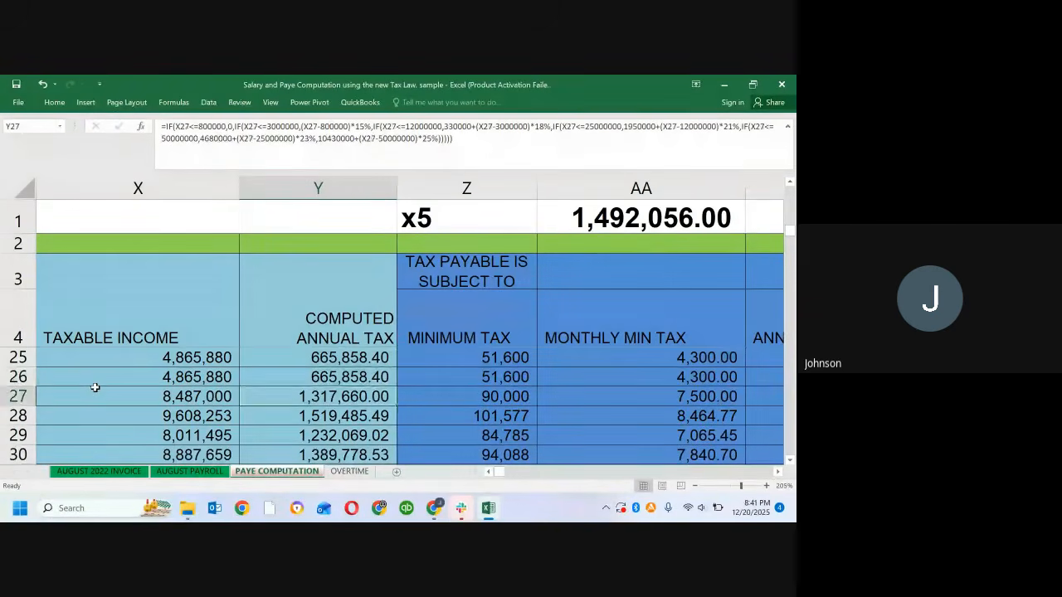
pyautogui.press('Down')
pyautogui.press('Down')
pyautogui.press('Down')
pyautogui.press('Down')
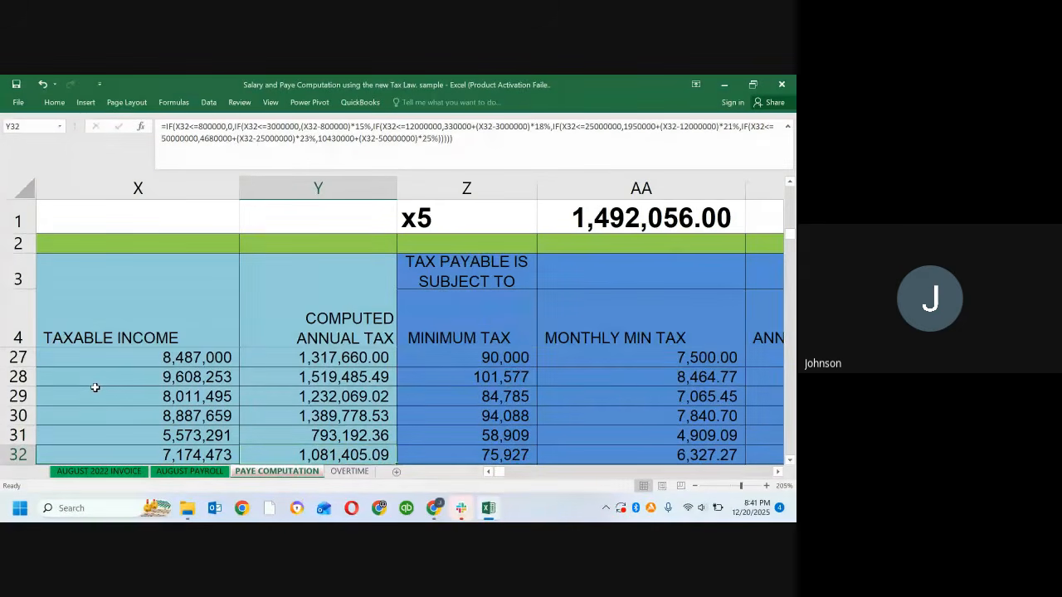
pyautogui.press('Up')
pyautogui.press('Up')
pyautogui.press('Up')
pyautogui.press('Up')
pyautogui.press('Up')
pyautogui.press('Up')
pyautogui.press('Up')
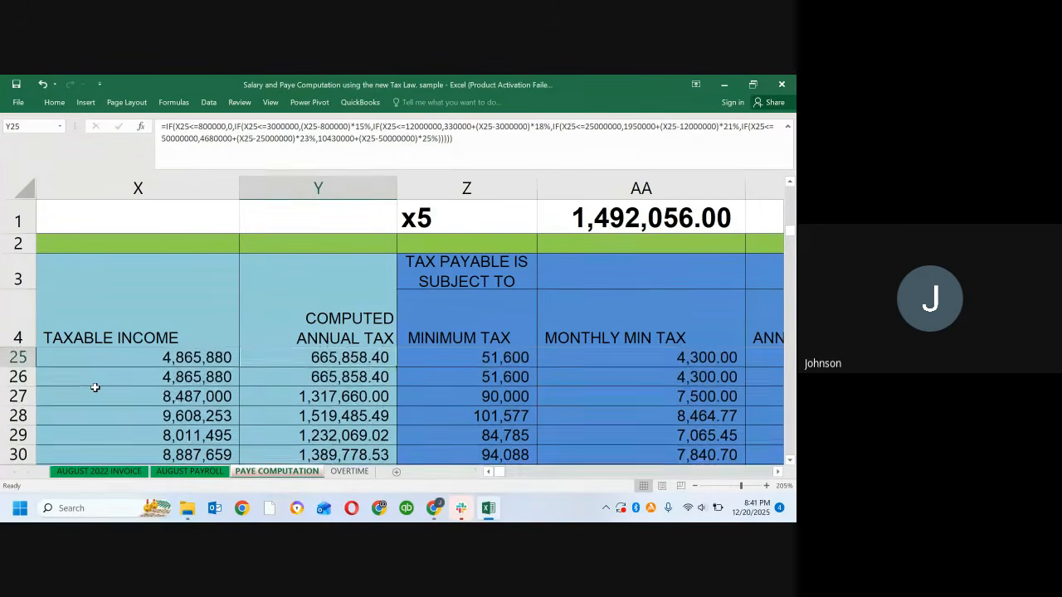
pyautogui.press('Up')
pyautogui.press('Up')
pyautogui.press('Up')
pyautogui.press('Up')
pyautogui.press('Up')
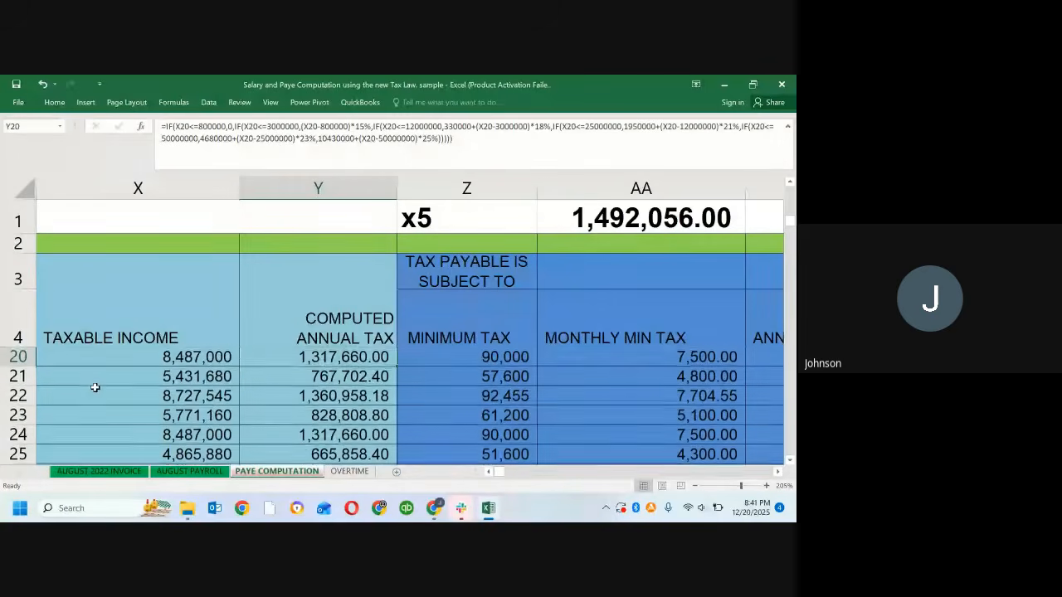
pyautogui.press('Down')
pyautogui.press('Down')
pyautogui.press('Down')
pyautogui.press('Down')
pyautogui.press('Down')
pyautogui.press('Down')
pyautogui.press('Down')
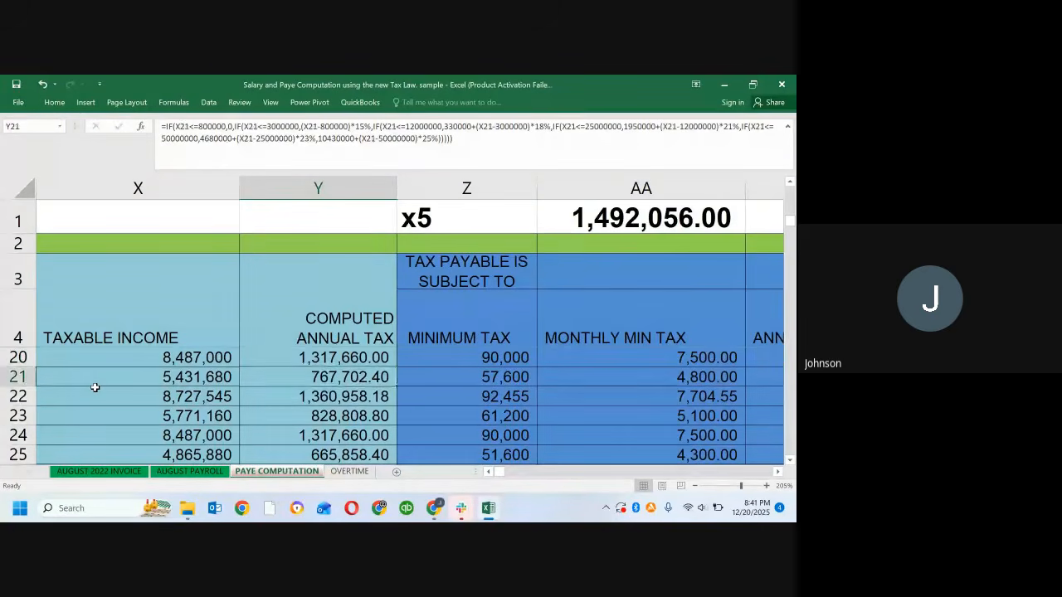
pyautogui.press('Down')
pyautogui.press('Down')
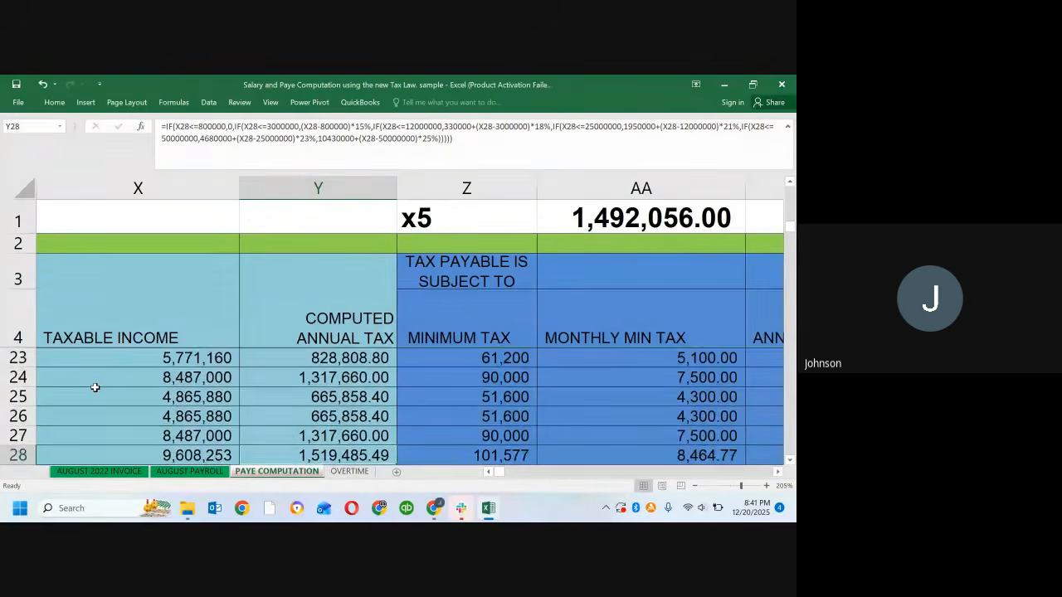
# Step: Search the rows from 29 to 38 for a higher-income example, and examine the formulas in X33 and Y33
pyautogui.press('Left')
pyautogui.press('Left')
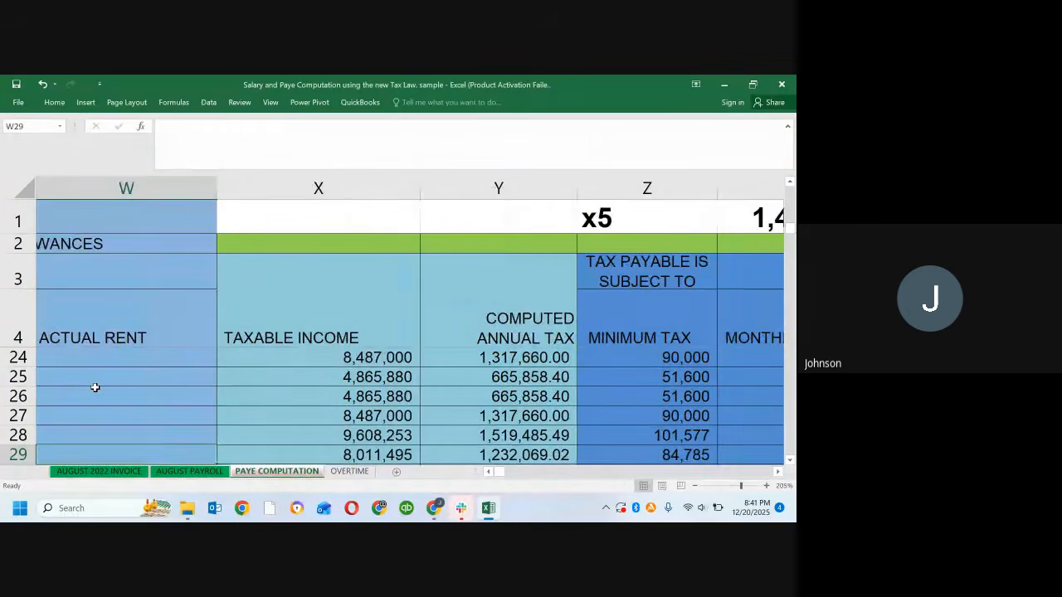
pyautogui.press('Right')
pyautogui.press('Right')
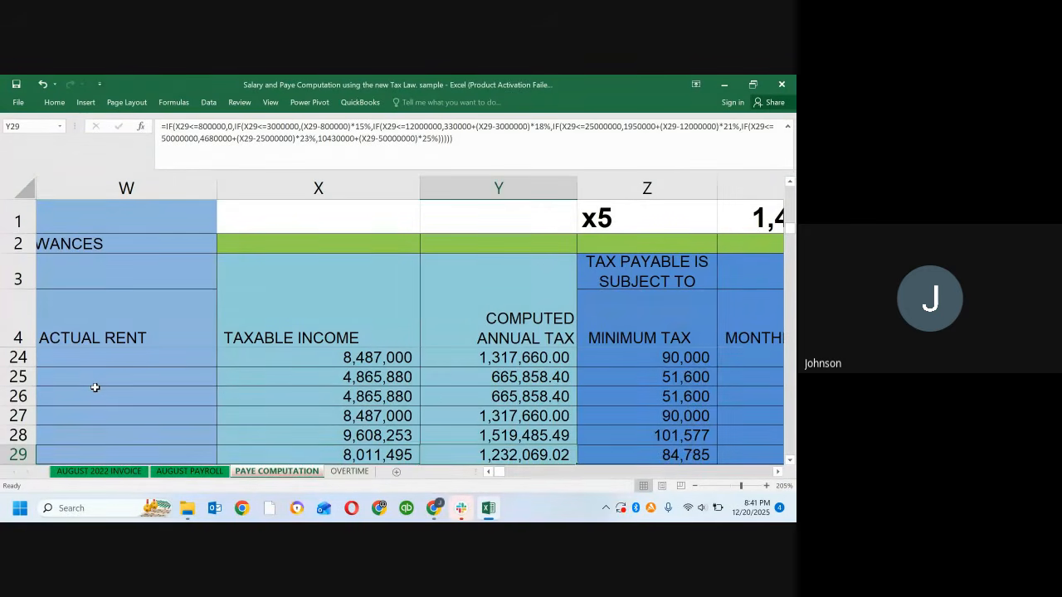
pyautogui.press('Down')
pyautogui.press('Down')
pyautogui.press('Down')
pyautogui.press('Down')
pyautogui.press('Down')
pyautogui.press('Down')
pyautogui.press('Down')
pyautogui.press('Down')
pyautogui.press('Down')
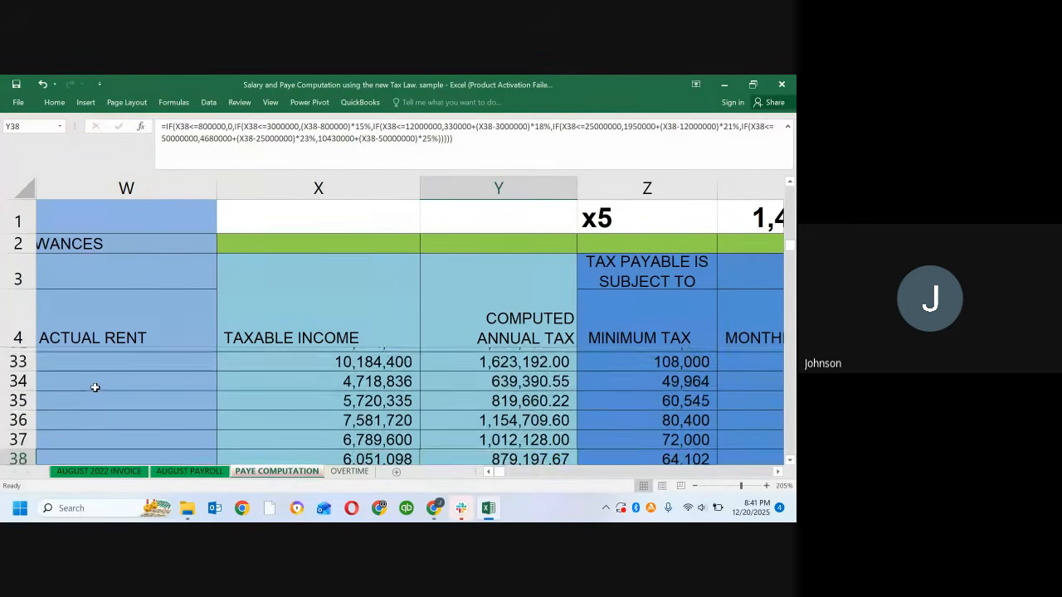
pyautogui.press('Up')
pyautogui.press('Up')
pyautogui.press('Up')
pyautogui.press('Up')
pyautogui.press('Up')
pyautogui.press('Up')
pyautogui.press('Up')
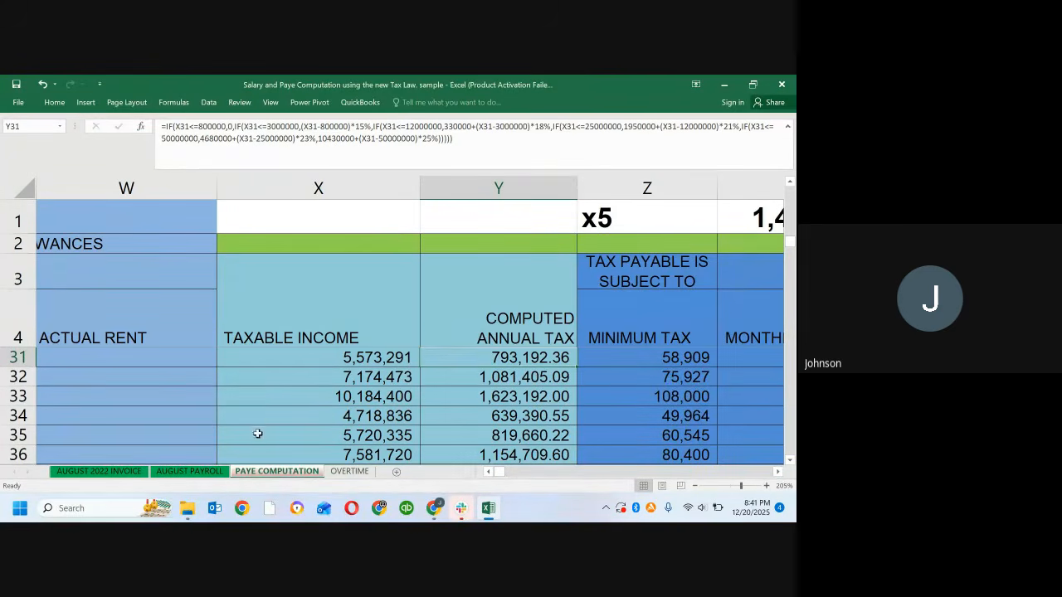
pyautogui.click(297, 396)
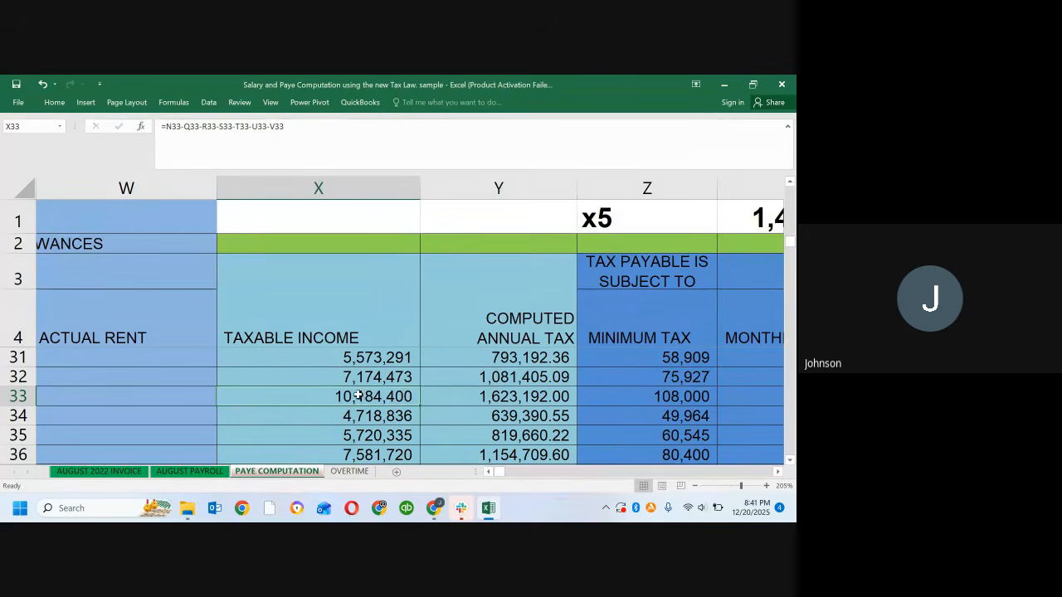
pyautogui.click(455, 399)
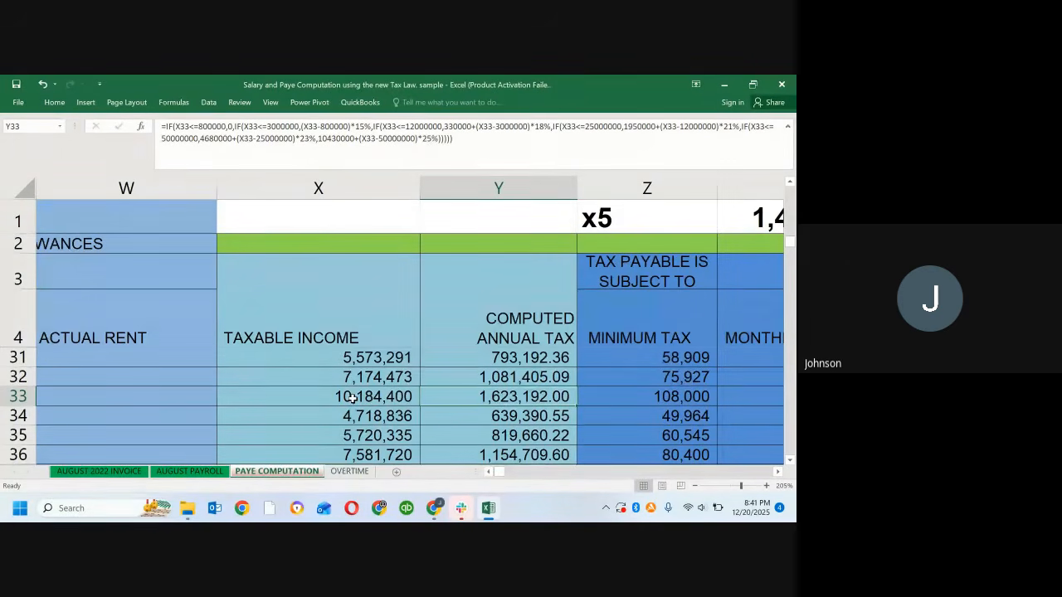
# Step: Change the reference label in Z1 to x33
pyautogui.click(624, 217)
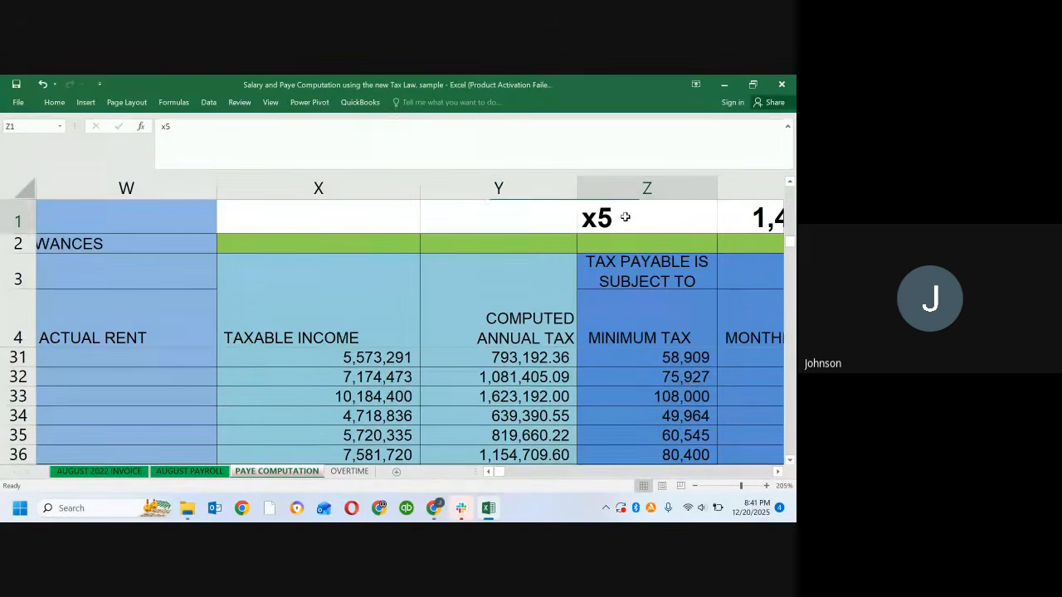
pyautogui.doubleClick(626, 217)
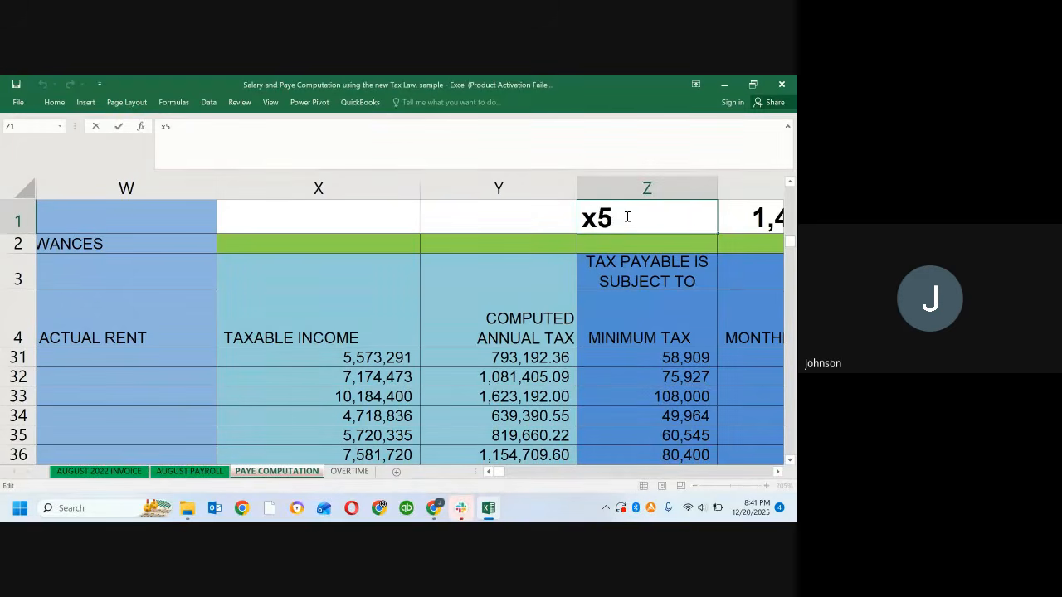
pyautogui.press('BackSpace')
pyautogui.write('33')
pyautogui.press('Tab')
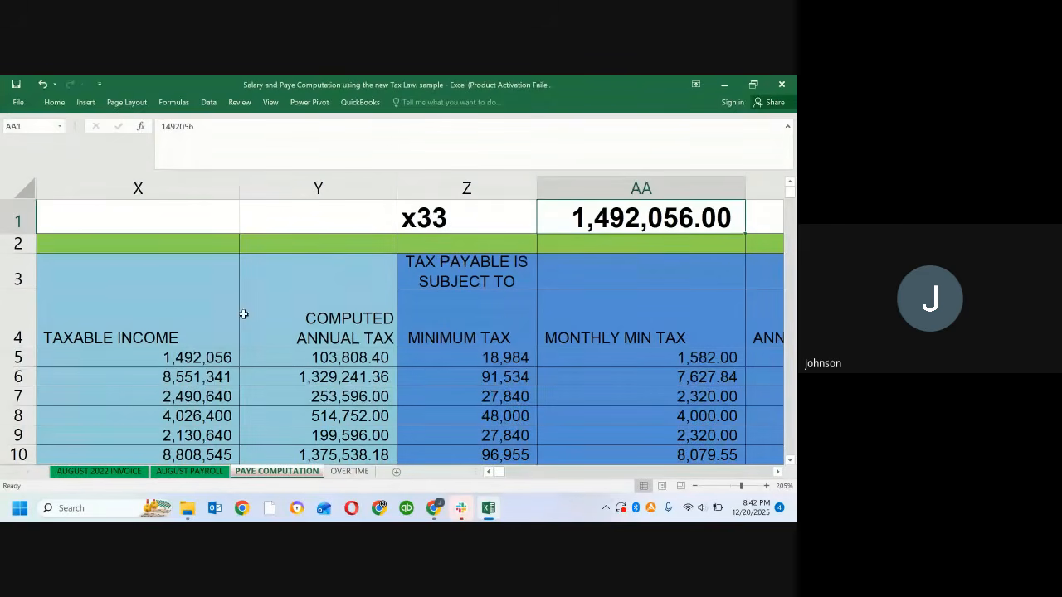
# Step: Go to cell X33 to read its Taxable Income
pyautogui.scroll(-10, 147, 396)
pyautogui.scroll(5, 150, 399)
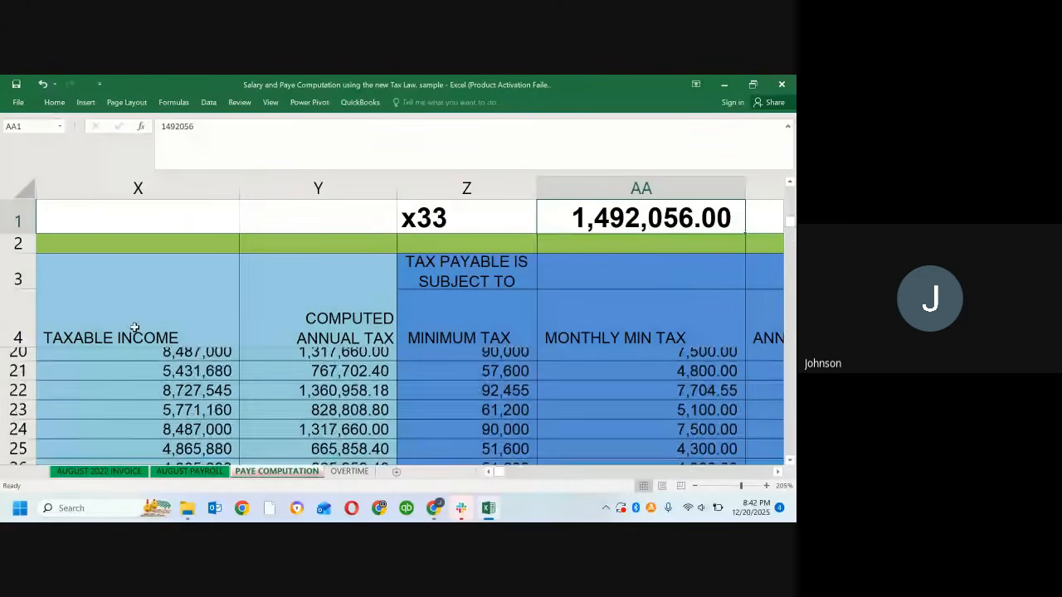
pyautogui.click(25, 127)
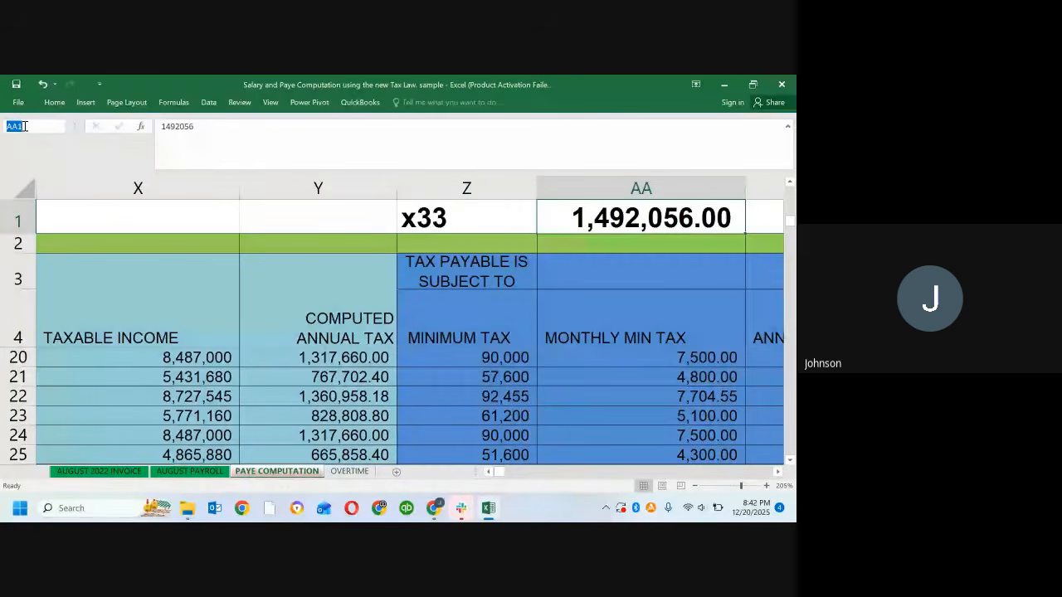
pyautogui.write('xx33')
pyautogui.press('Return')
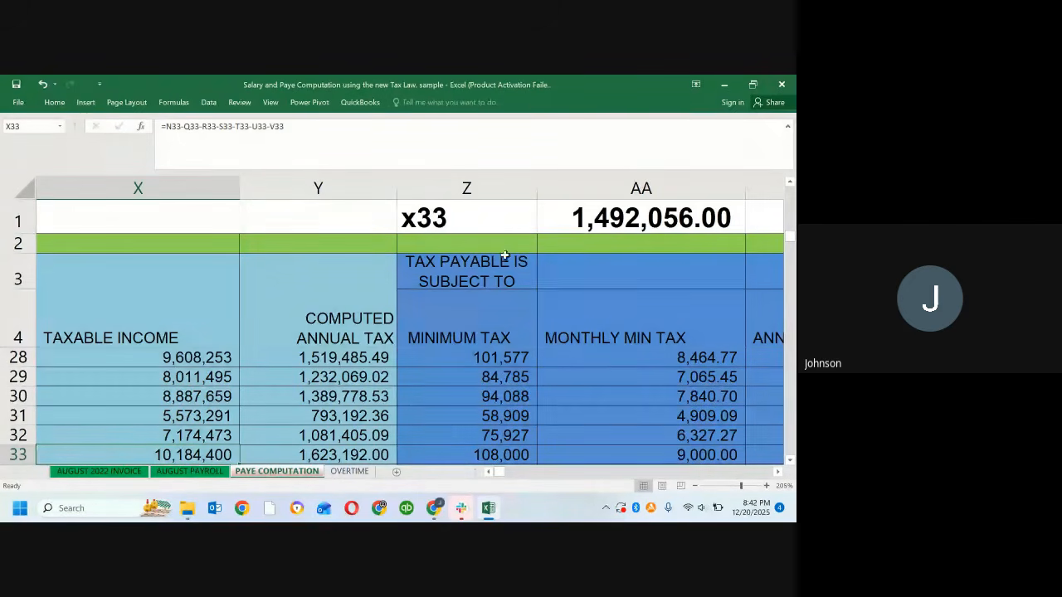
# Step: Set AA1 to 10,184,400 as the Taxable Income for x33, and select the Computed Annual Tax in Y33
pyautogui.click(649, 209)
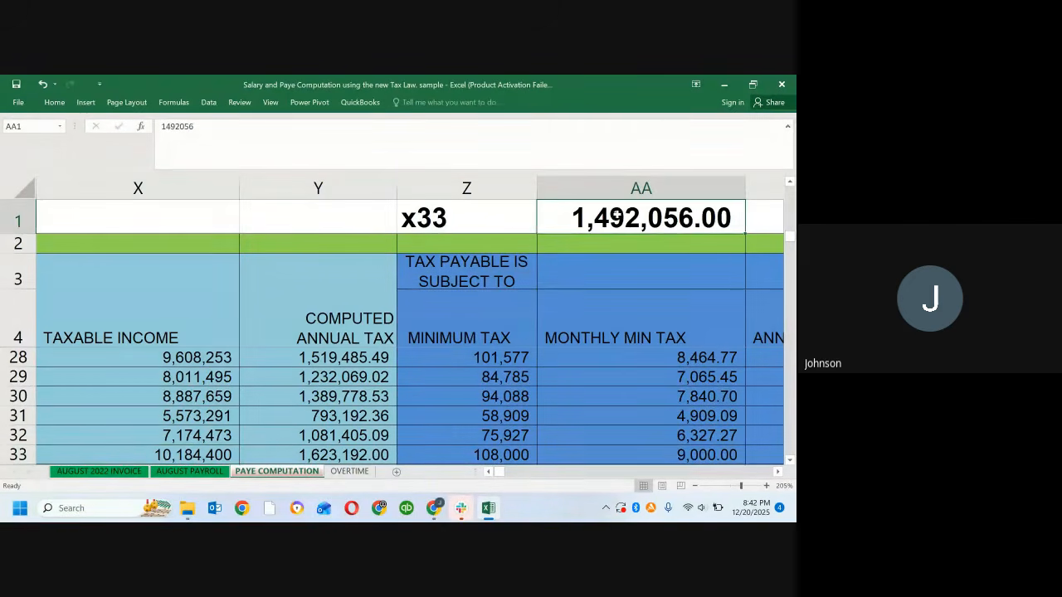
pyautogui.write('10')
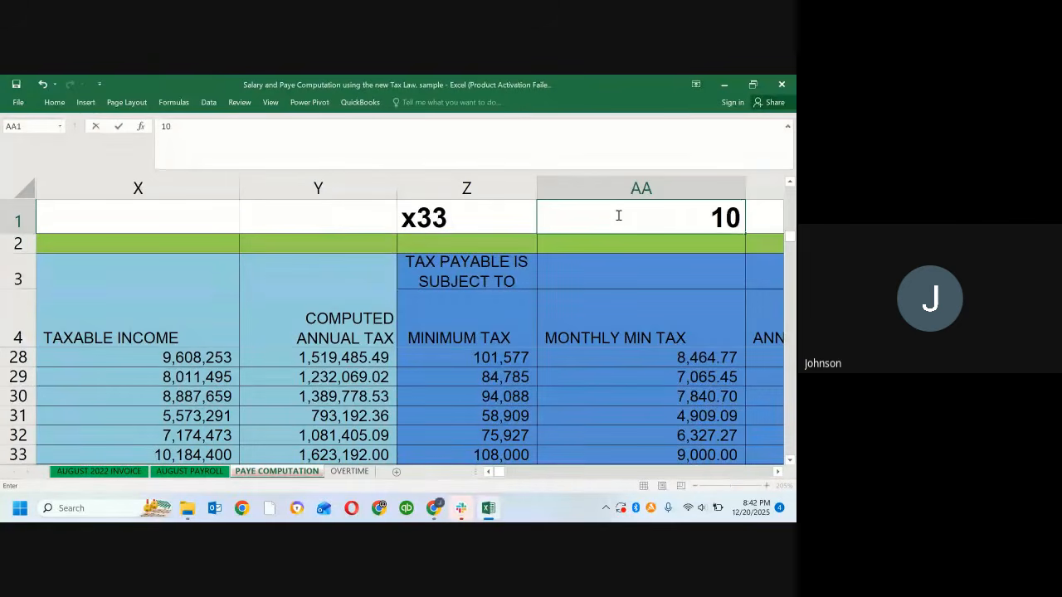
pyautogui.write(',1')
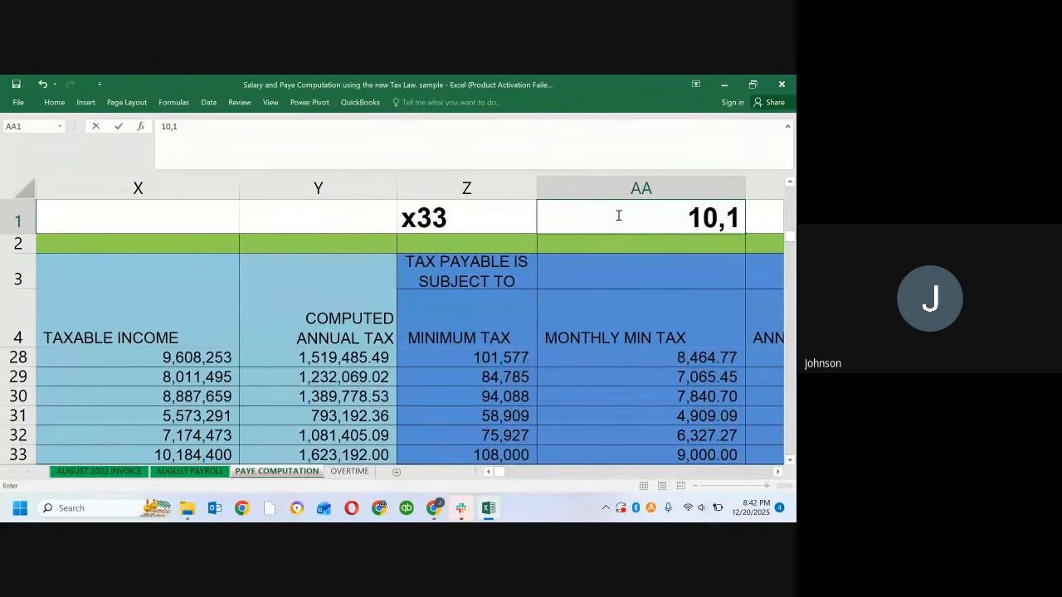
pyautogui.write('84')
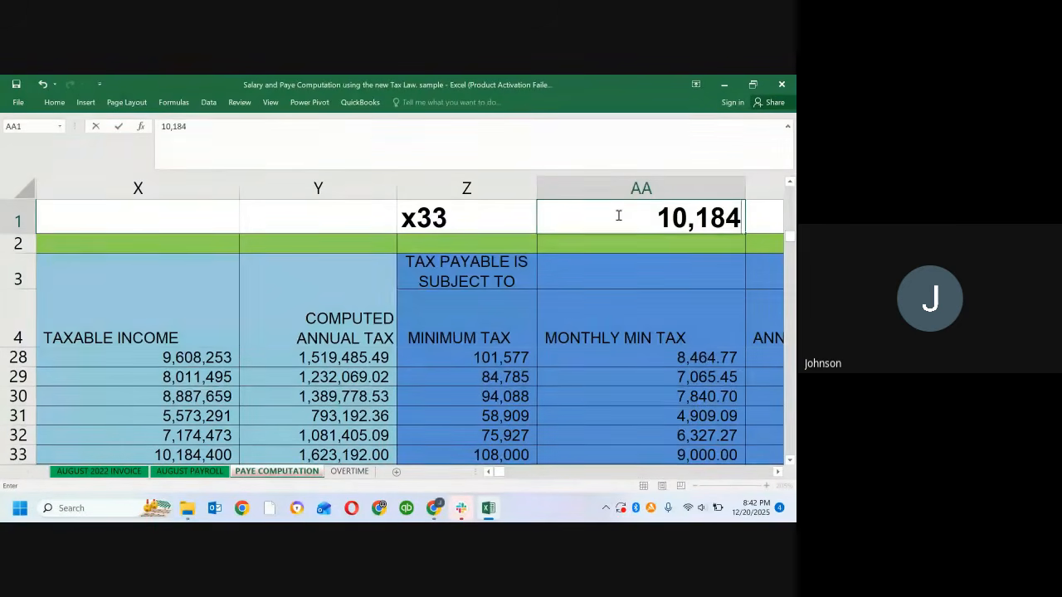
pyautogui.write(',400')
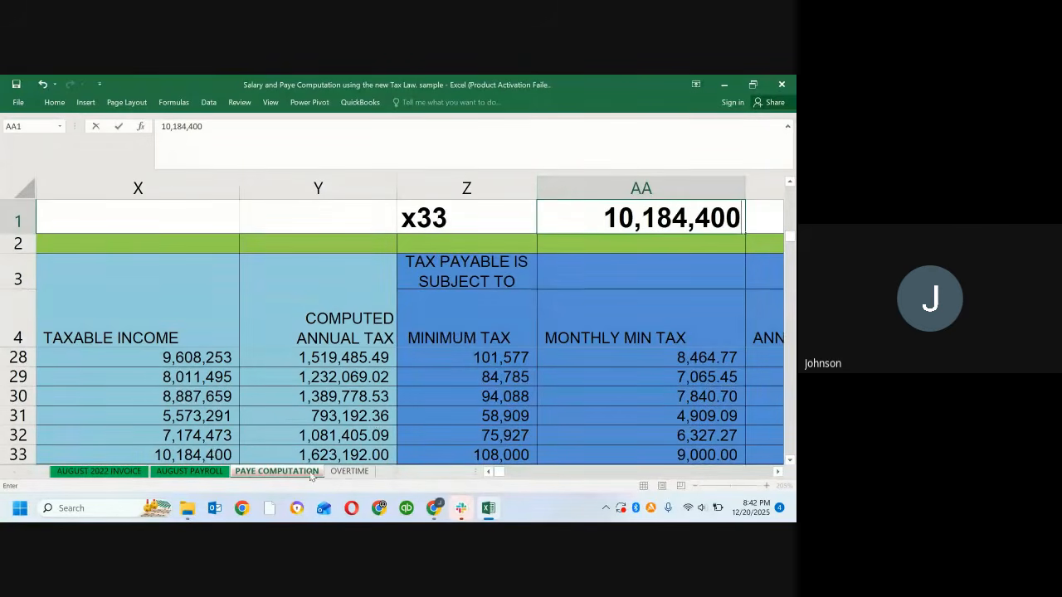
pyautogui.click(334, 456)
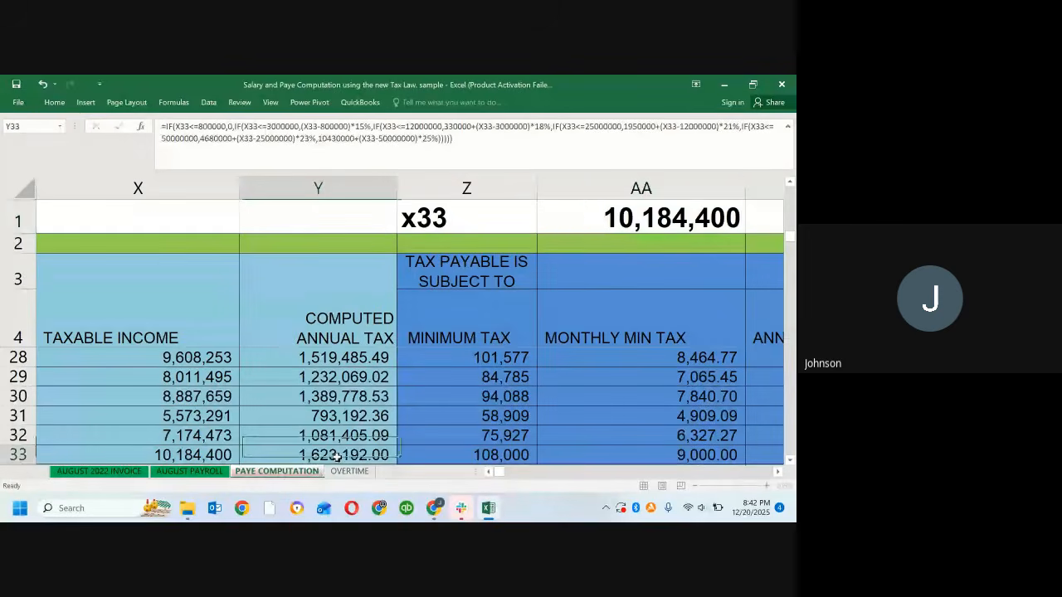
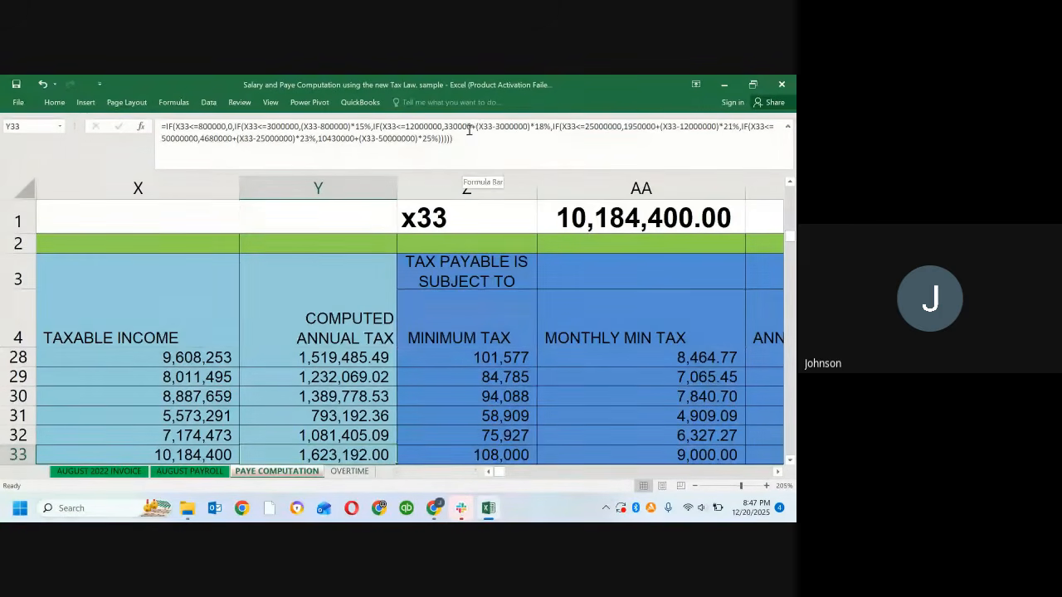
# Step: Examine the banded tax formula behind the Computed Annual Tax in Y33
pyautogui.click(543, 125)
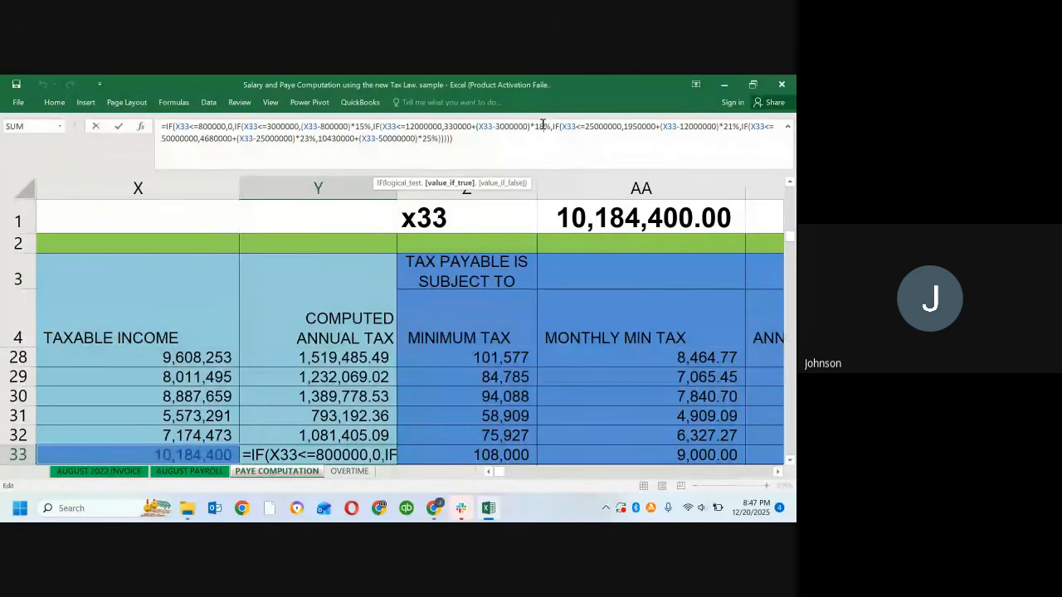
pyautogui.click(542, 125)
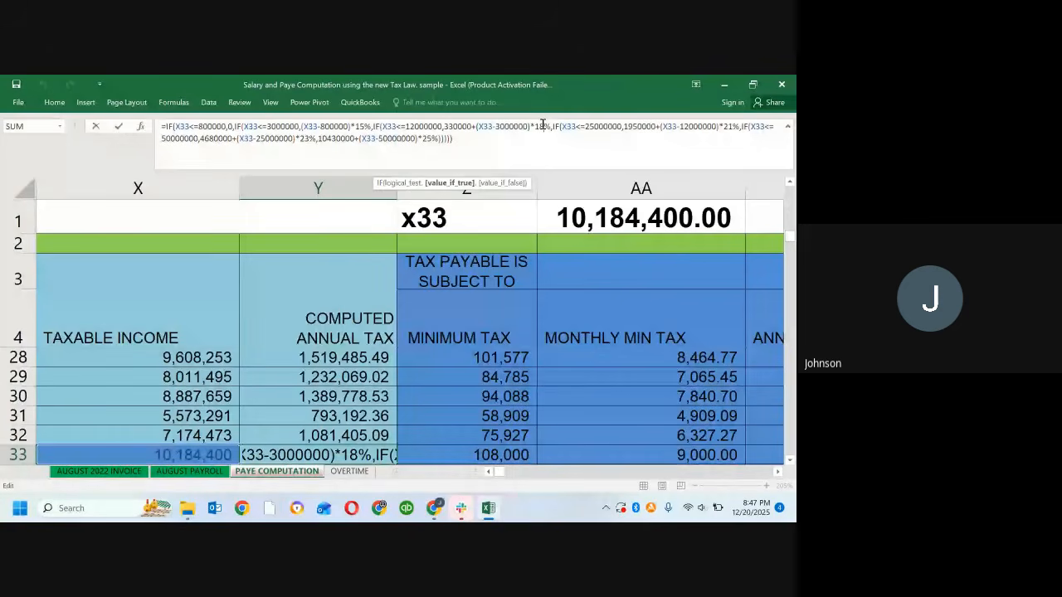
pyautogui.press('Return')
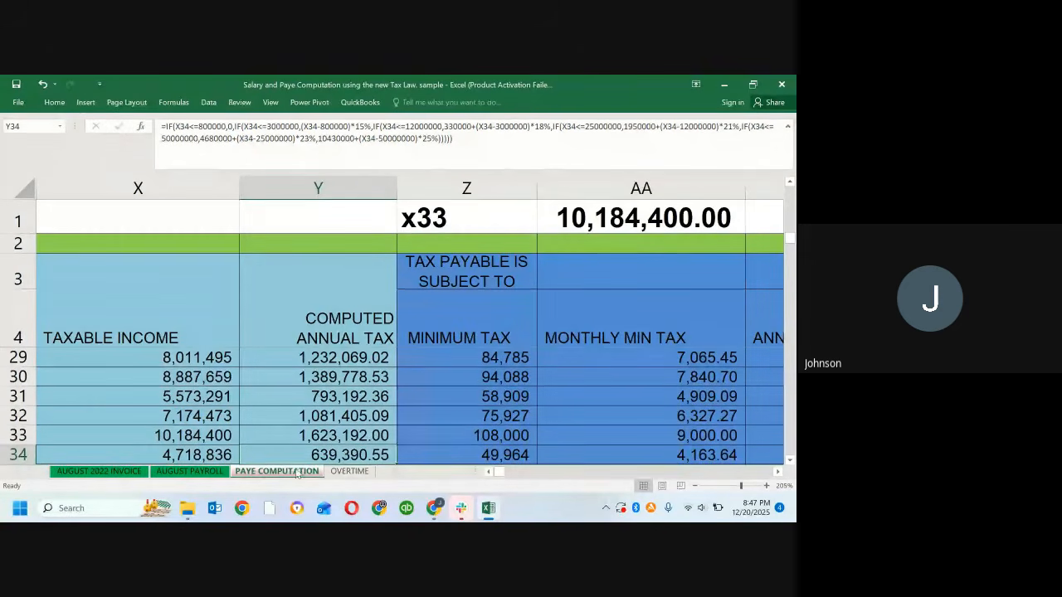
pyautogui.click(336, 442)
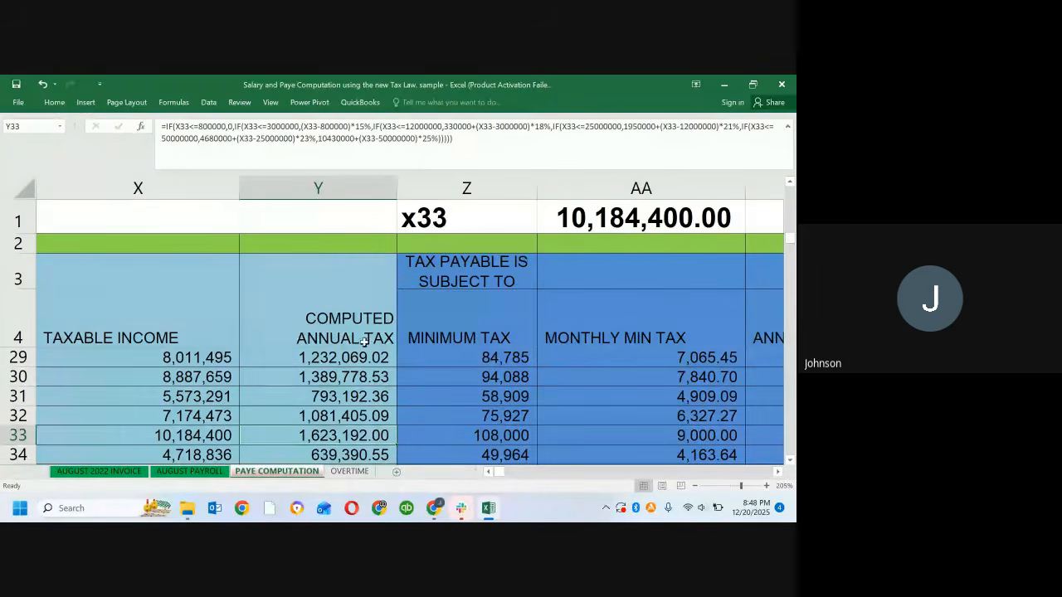
# Step: Compare the Computed Annual Tax formulas in Y29 to Y31 with the Minimum Tax formula in Z29
pyautogui.click(331, 377)
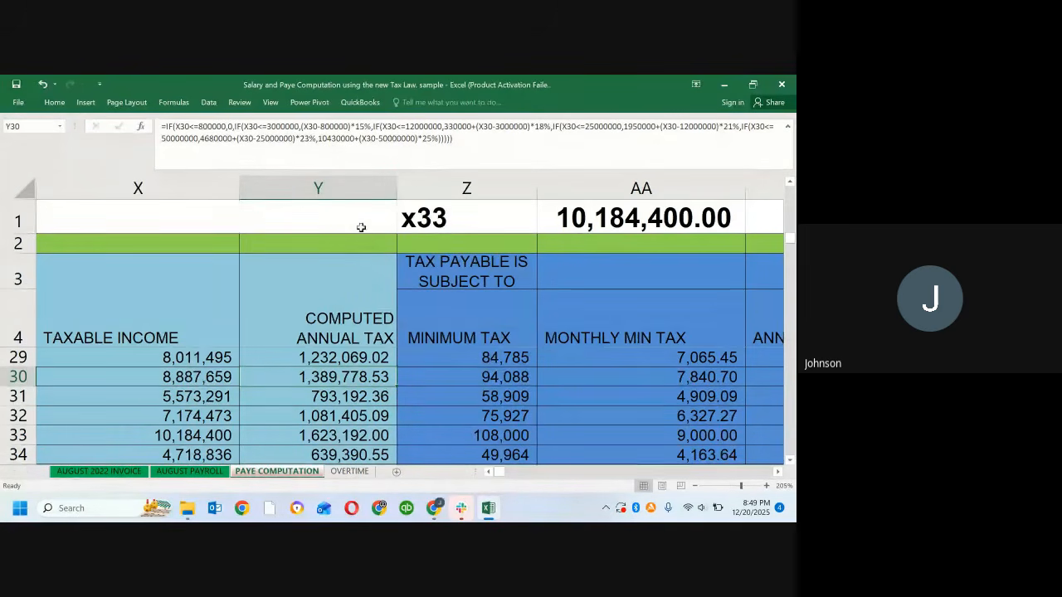
pyautogui.click(491, 188)
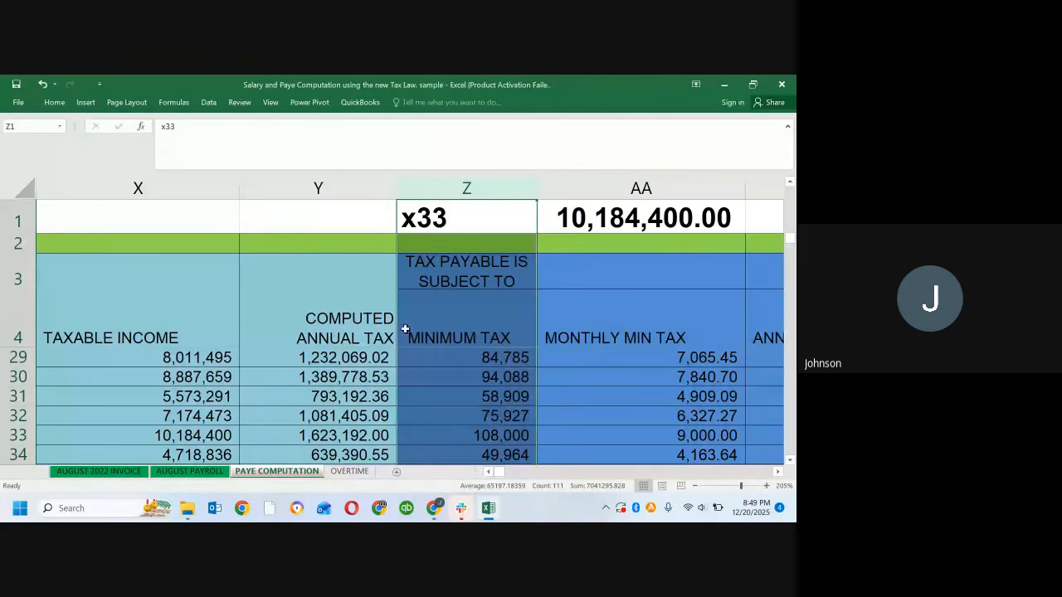
pyautogui.click(327, 194)
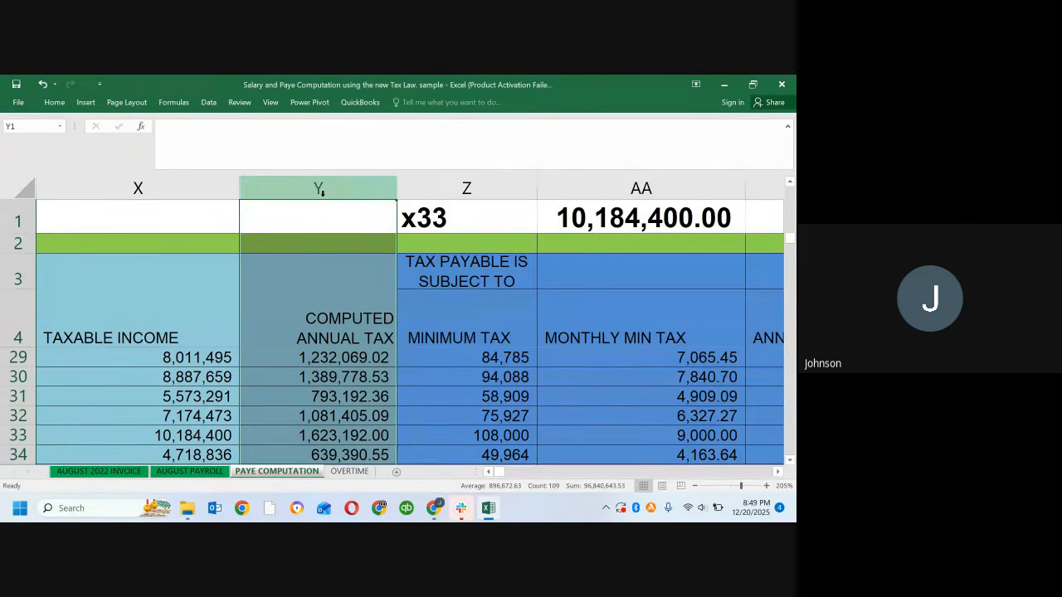
pyautogui.click(320, 358)
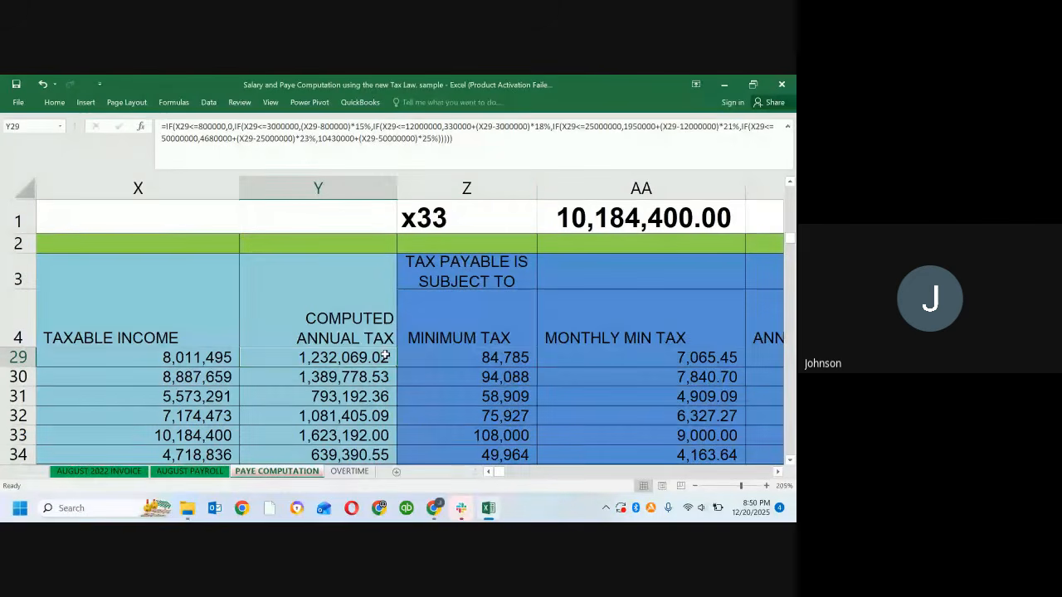
pyautogui.click(326, 395)
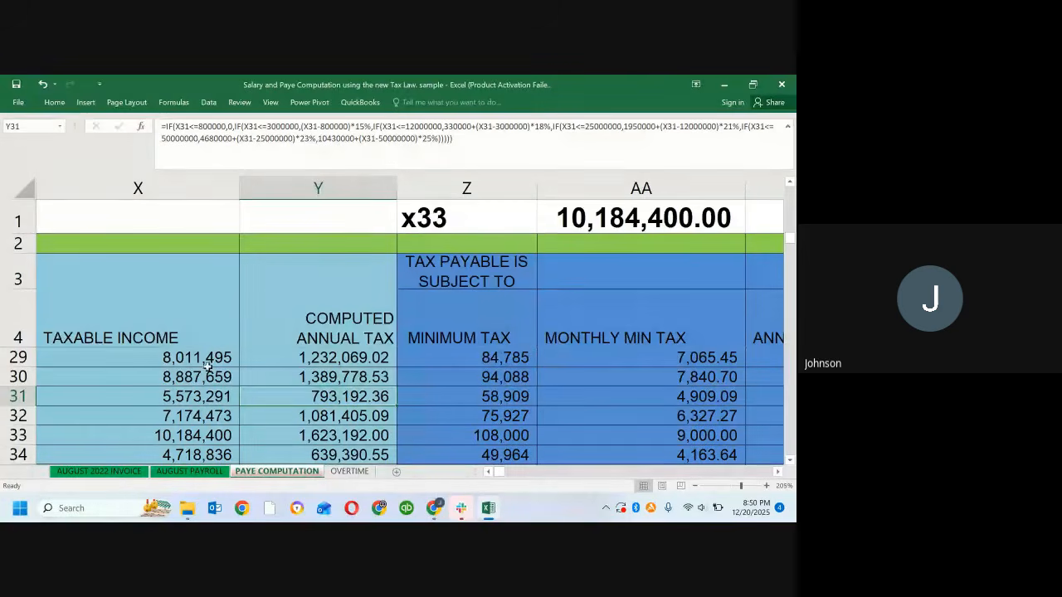
pyautogui.click(328, 362)
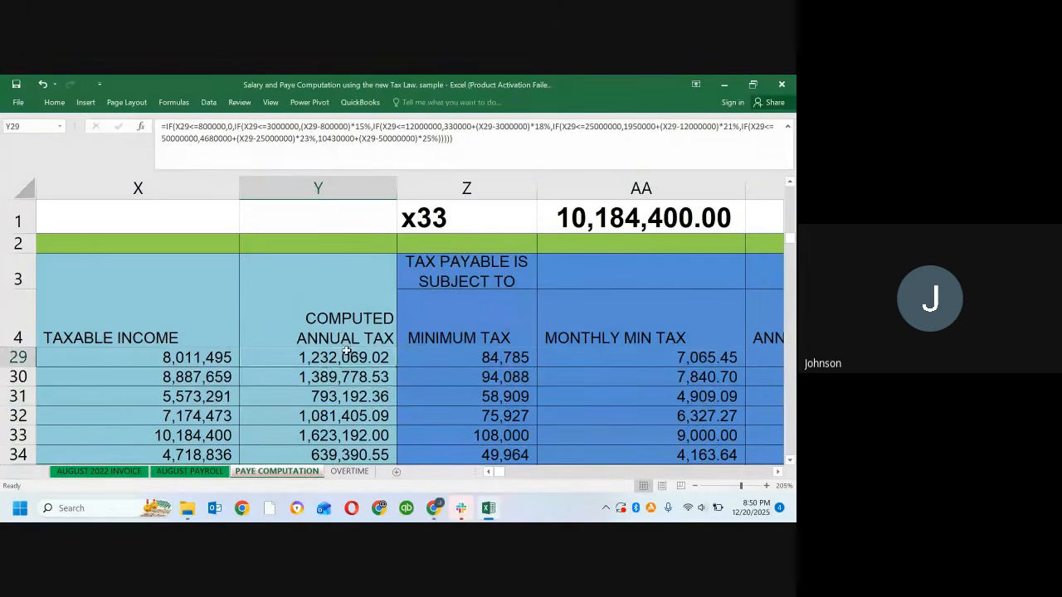
pyautogui.click(441, 360)
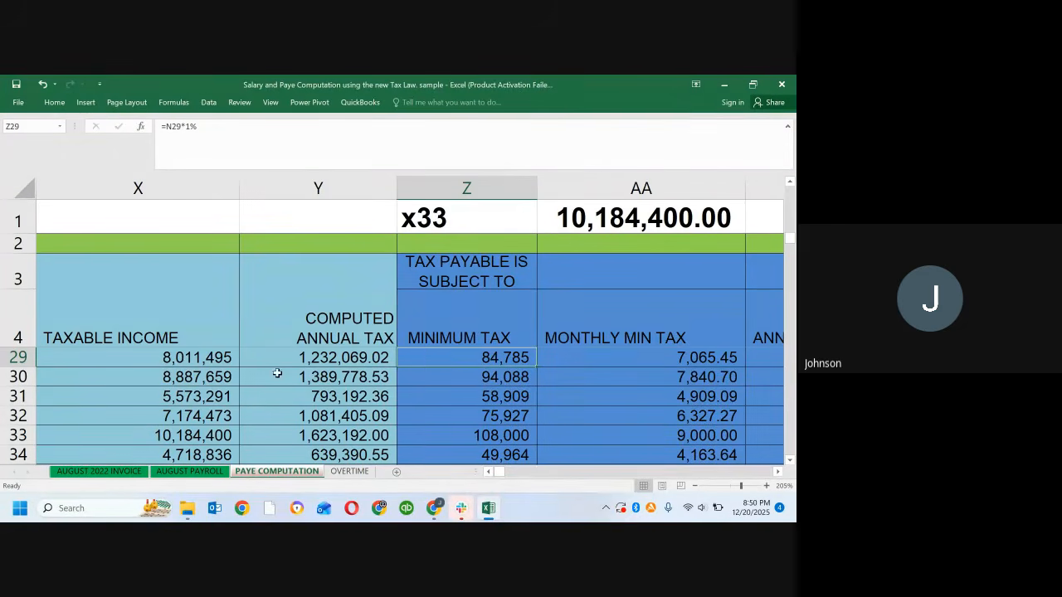
# Step: Set the Taxable Income in X29 to 800,000 as a test case for the tax-free band
pyautogui.click(173, 358)
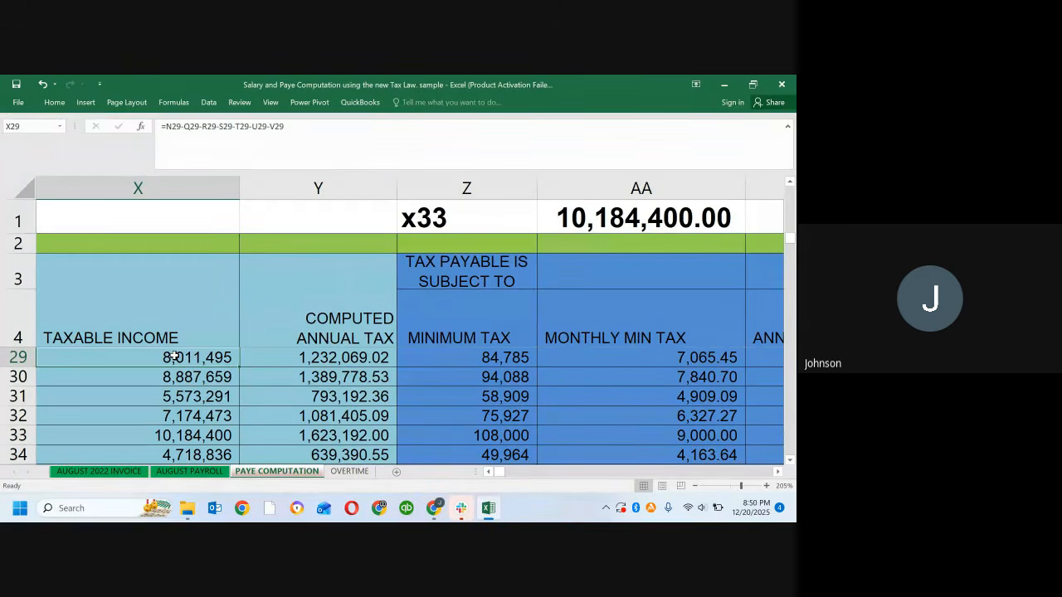
pyautogui.write('8')
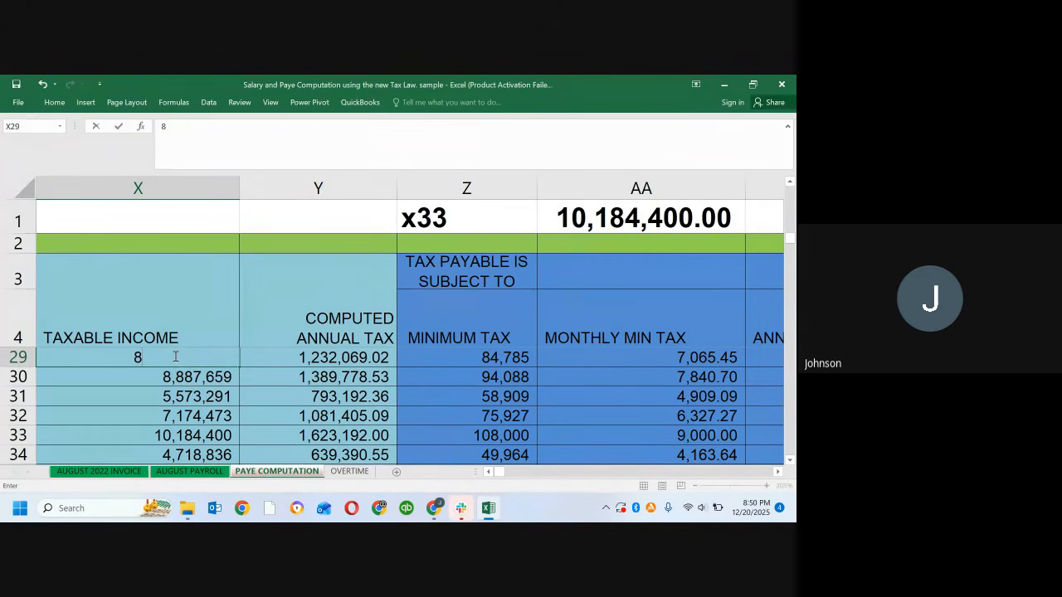
pyautogui.write('00,')
pyautogui.write('00000')
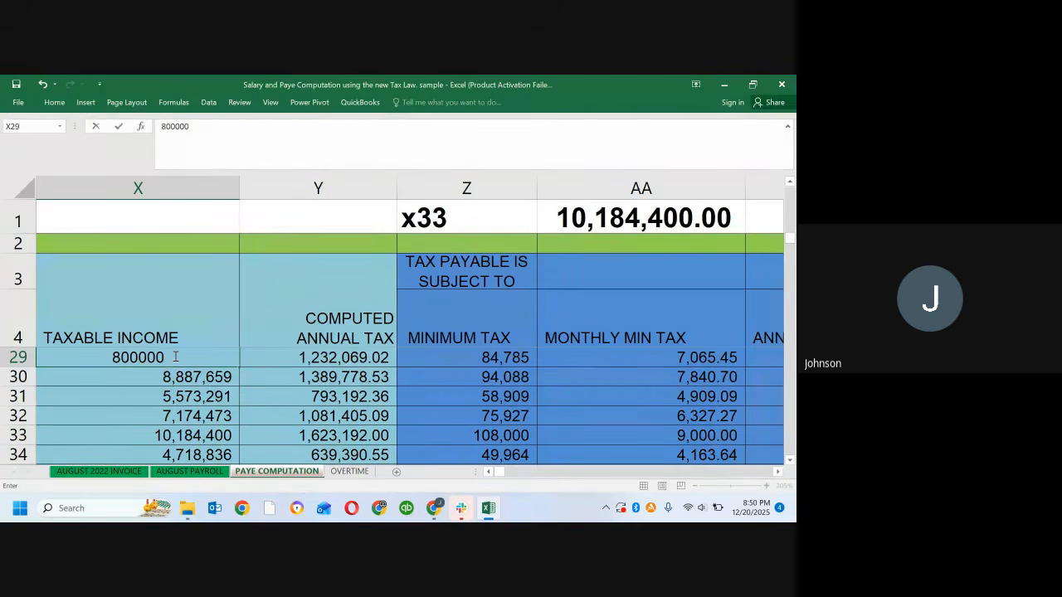
pyautogui.press('Tab')
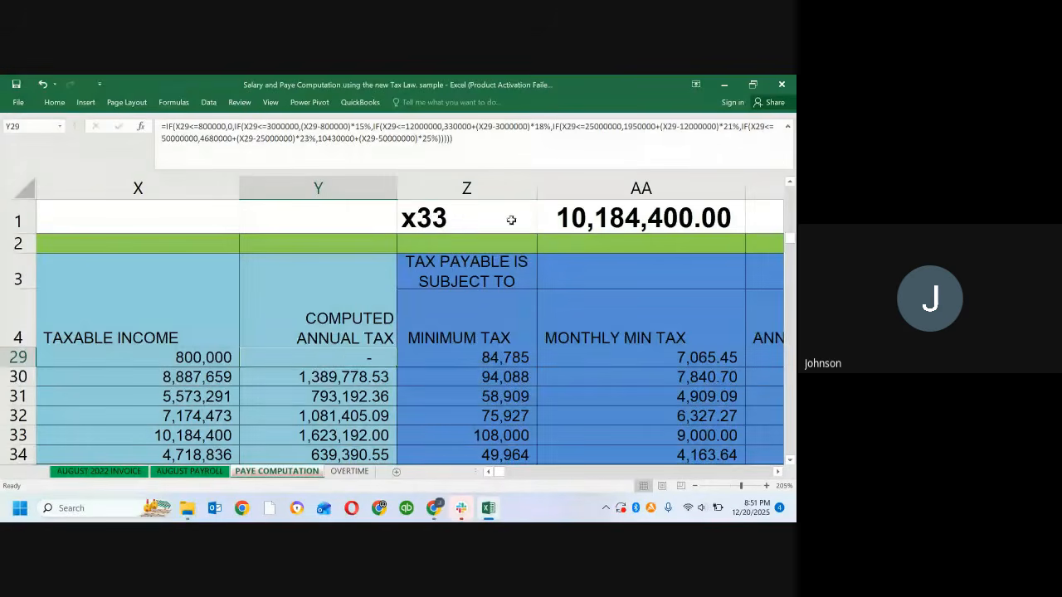
# Step: Examine row 29's formulas for Minimum Tax, Monthly Min Tax, annual tax payable and Monthly Tax Payable in Z29 to AC29
pyautogui.click(467, 360)
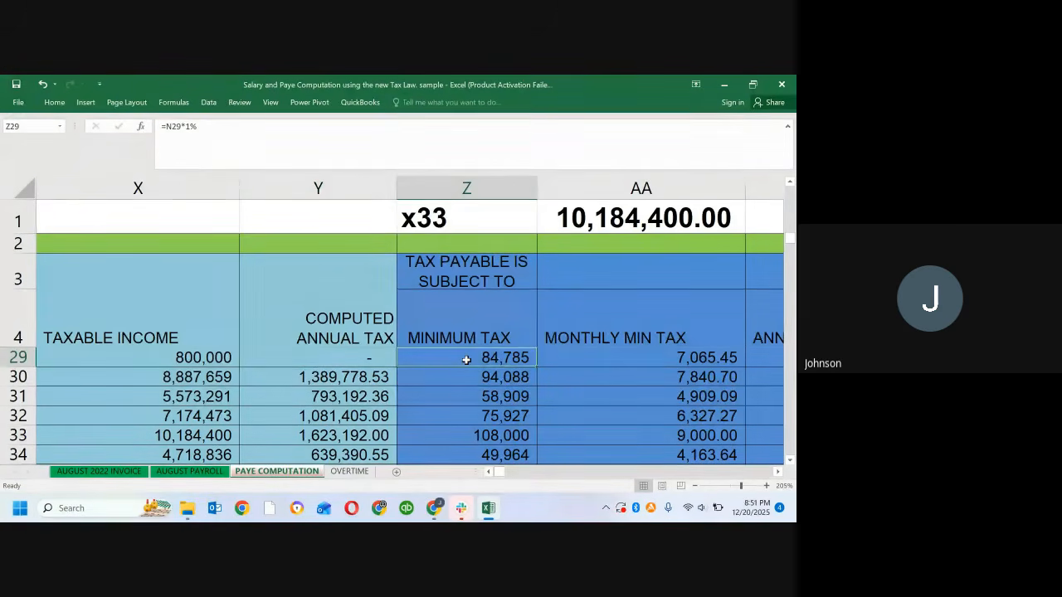
pyautogui.press('Right')
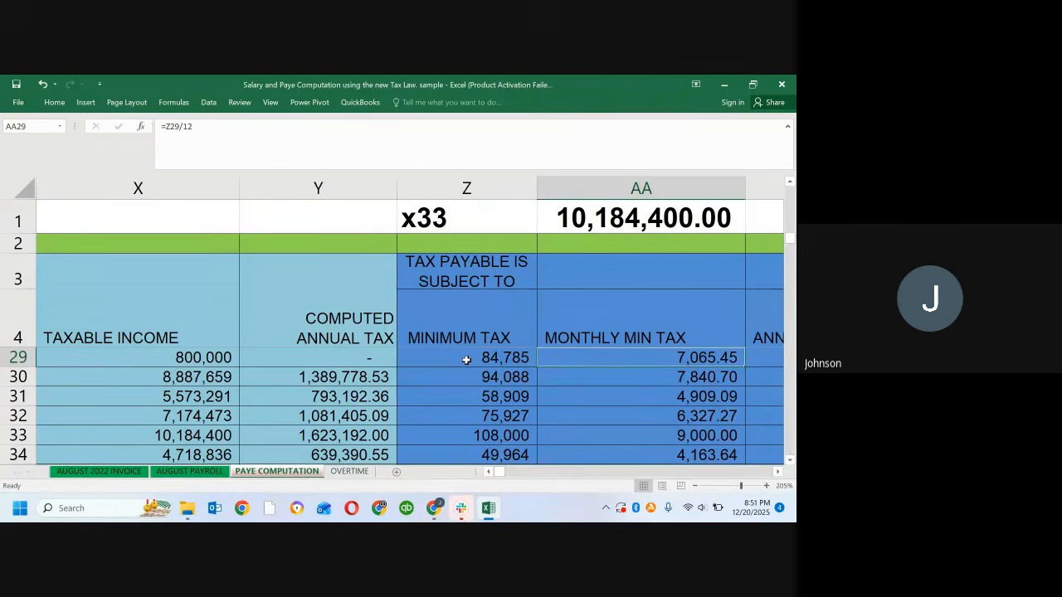
pyautogui.press('Right')
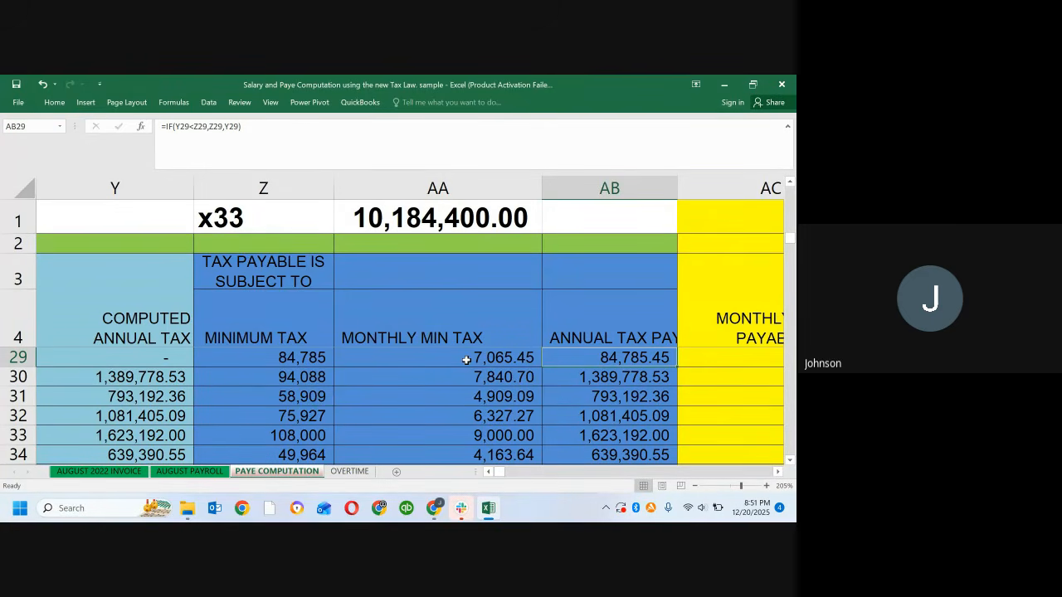
pyautogui.press('Right')
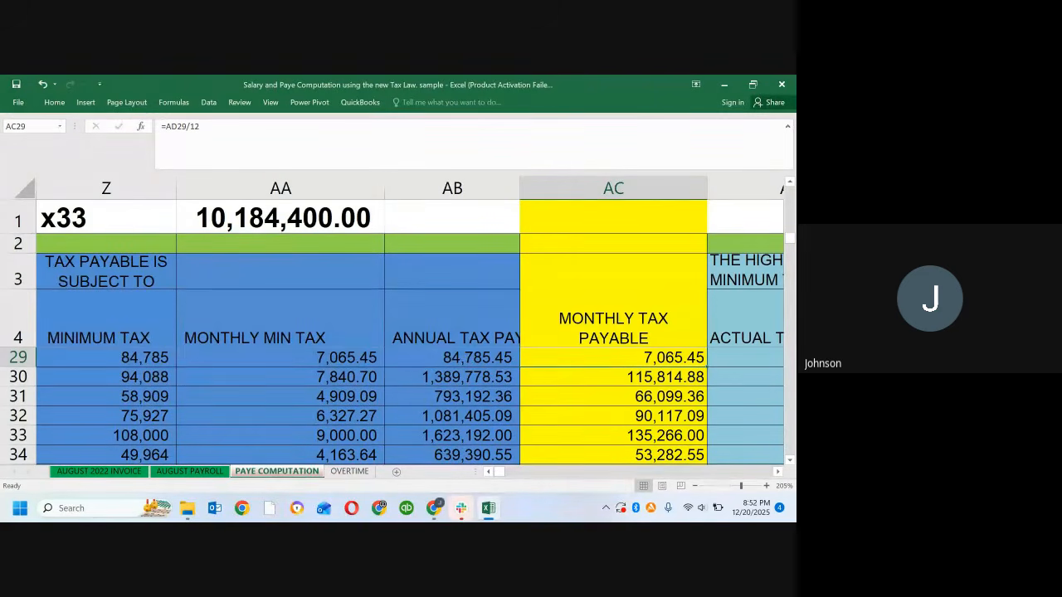
pyautogui.press('Left')
pyautogui.press('Left')
pyautogui.press('Left')
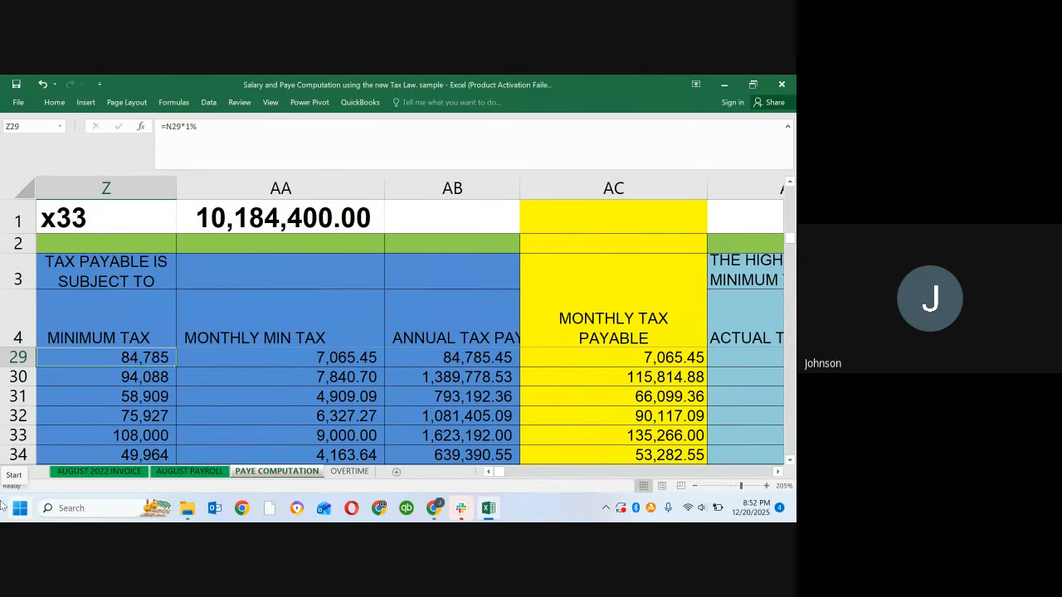
pyautogui.press('Left')
pyautogui.press('Right')
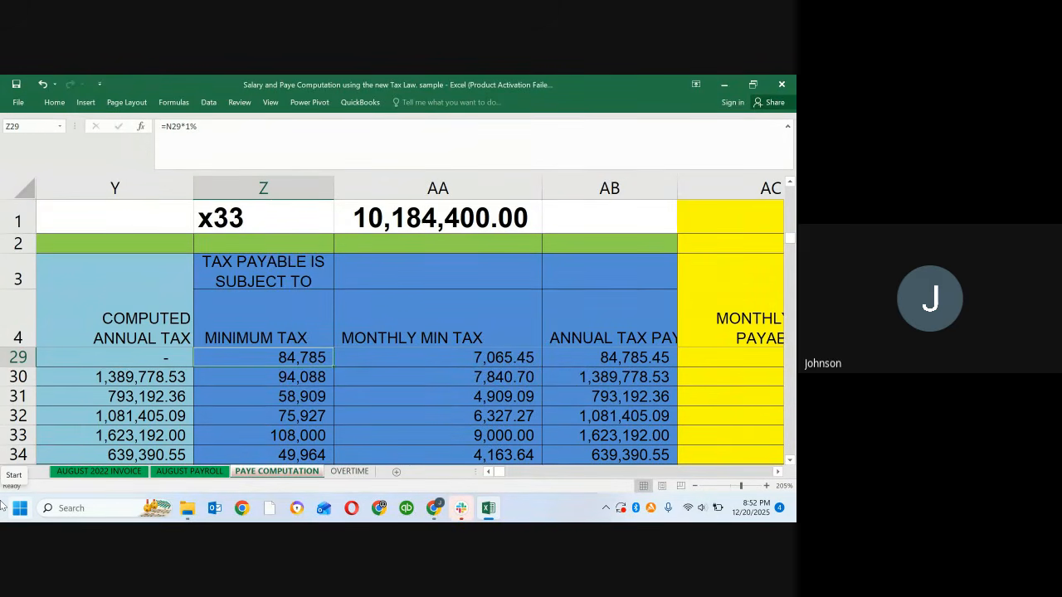
# Step: Examine how the Actual Tax Payable in AD29 takes the higher tax and feeds the Monthly Tax Payable in AC29
pyautogui.press('Right')
pyautogui.press('Right')
pyautogui.press('Right')
pyautogui.press('Right')
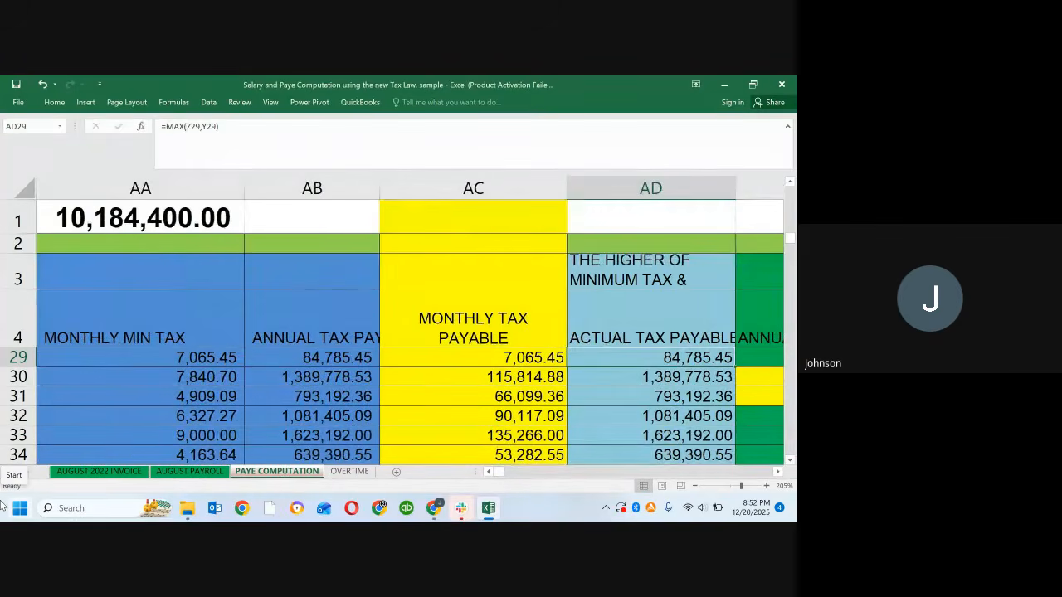
pyautogui.press('Left')
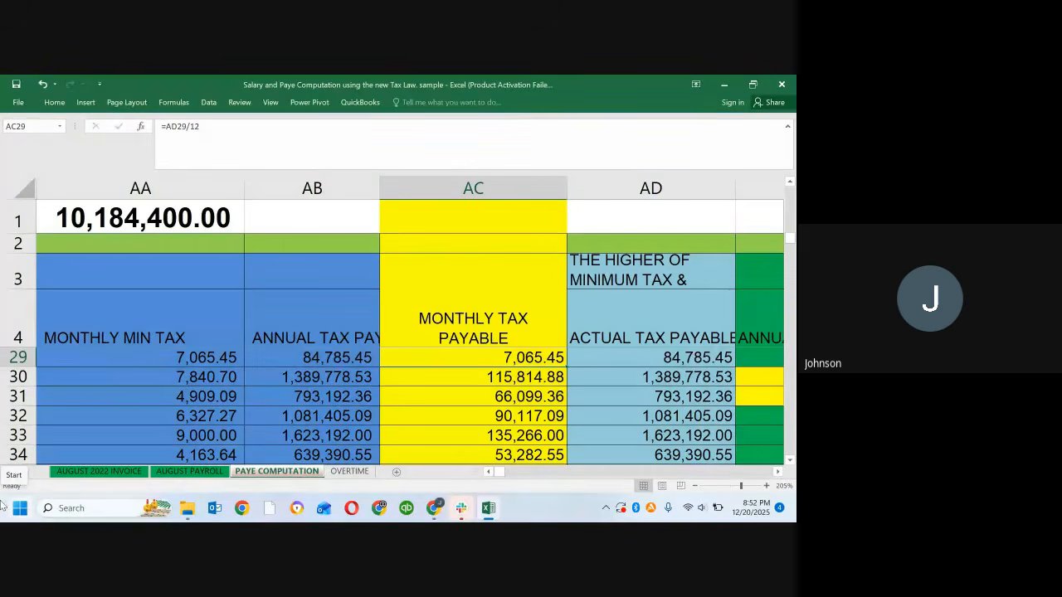
pyautogui.press('Left')
pyautogui.press('Left')
pyautogui.press('Left')
pyautogui.press('Left')
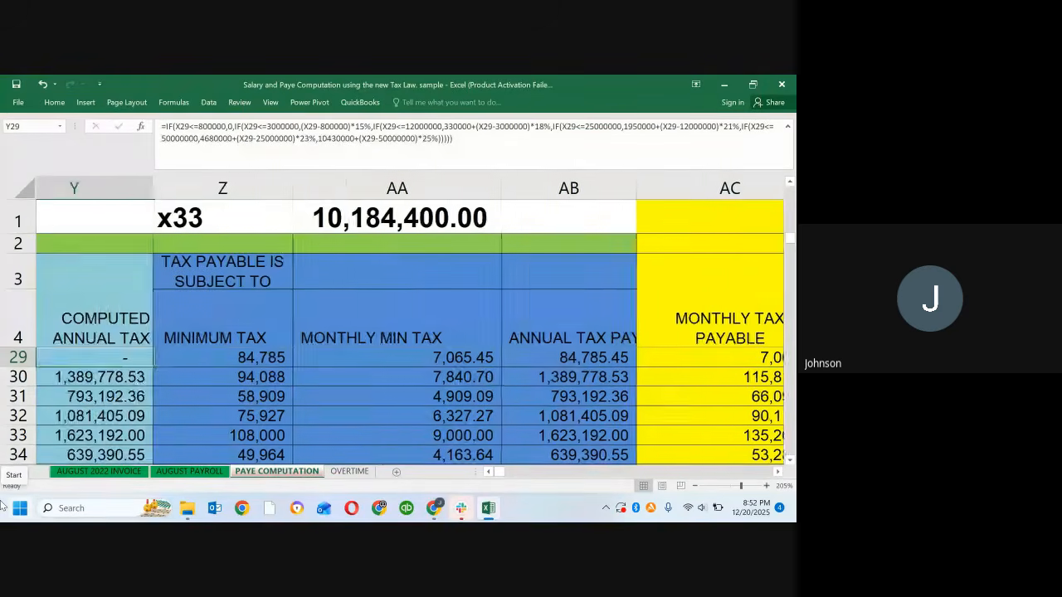
# Step: Compare the Computed Annual Tax in Y29 with its neighbouring rows and with the Minimum Tax in Z29
pyautogui.press('Up')
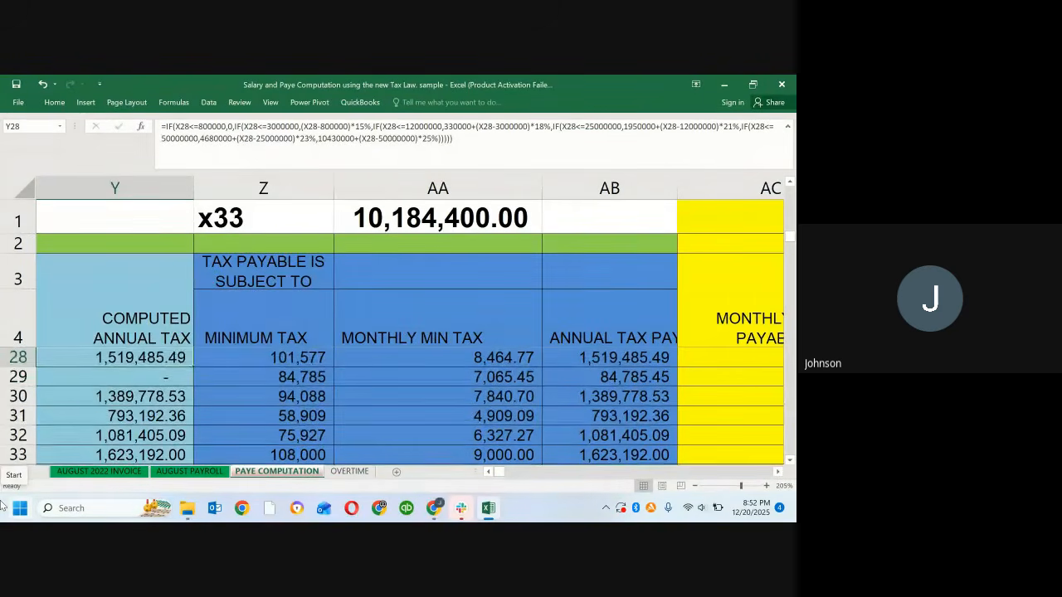
pyautogui.press('Down')
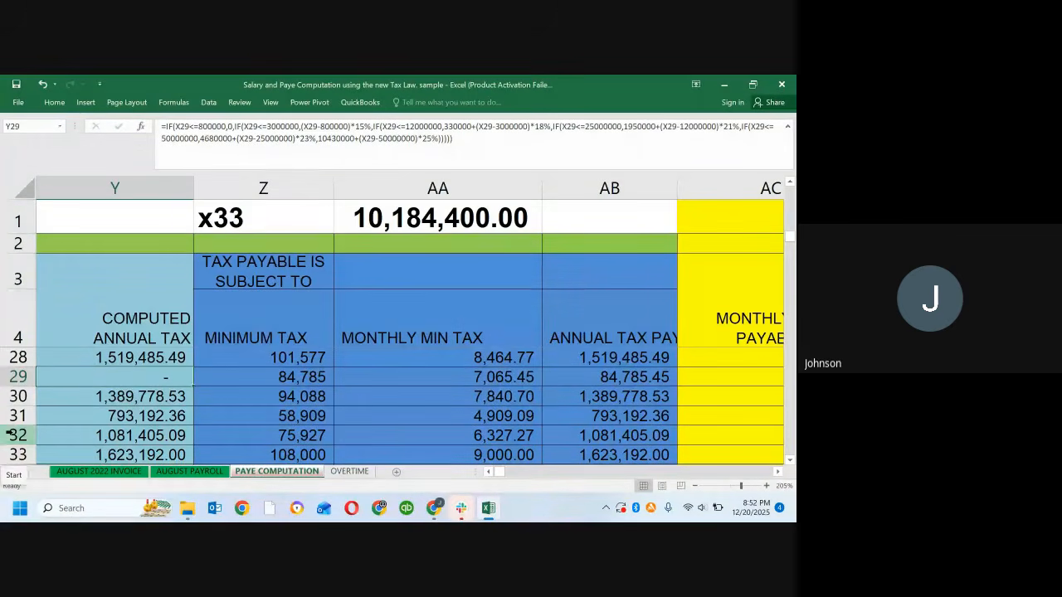
pyautogui.moveTo(105, 411); pyautogui.dragTo(115, 398)
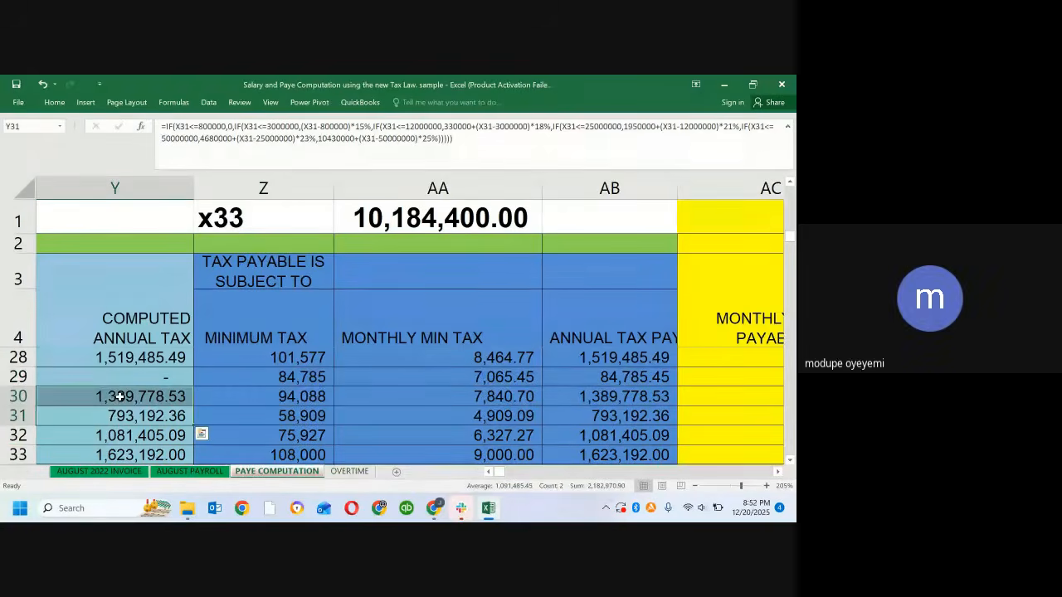
pyautogui.click(129, 377)
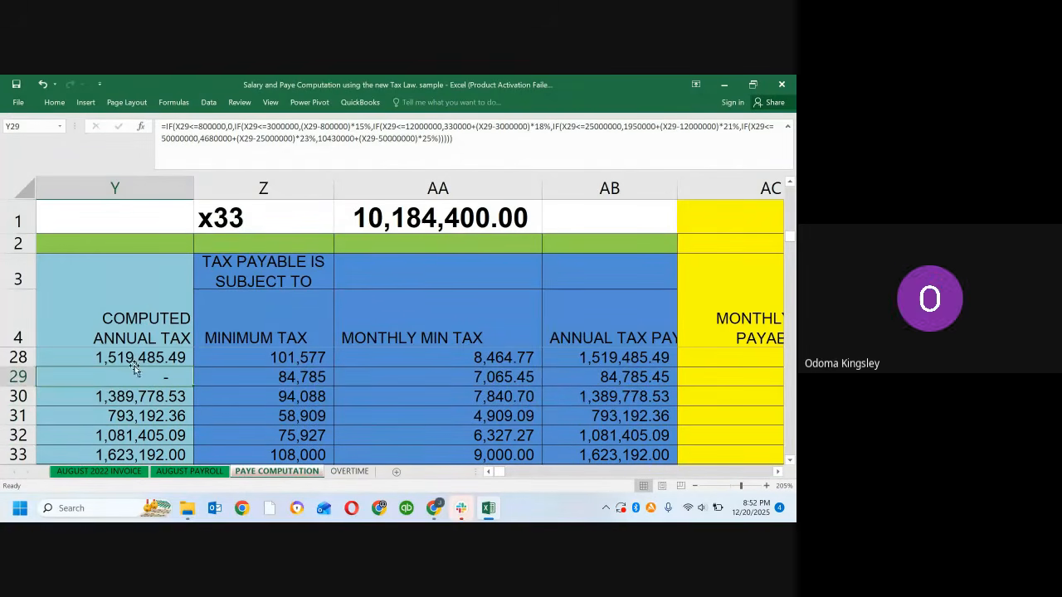
pyautogui.click(133, 357)
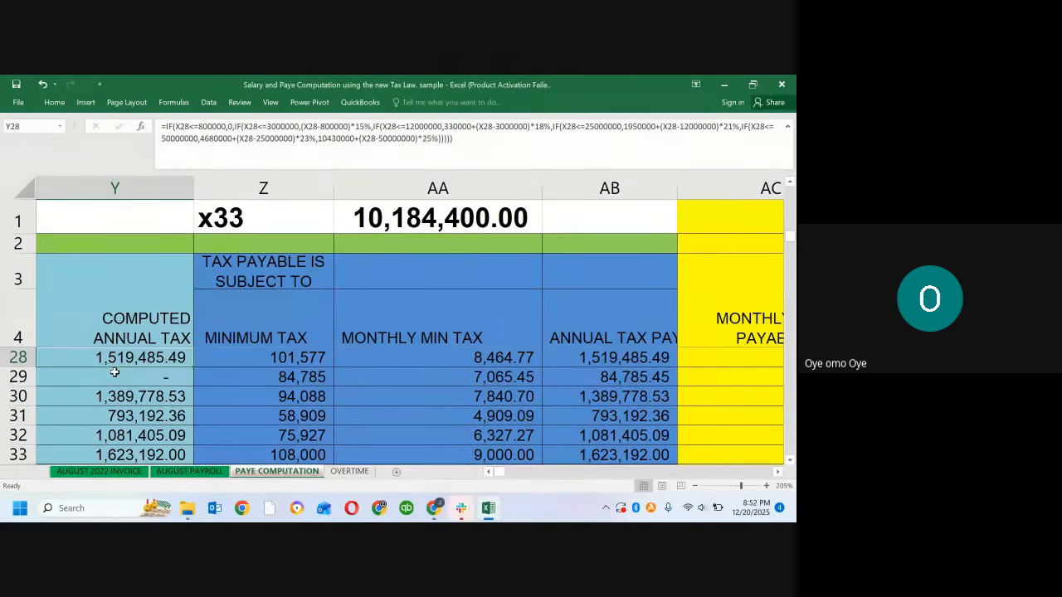
pyautogui.click(114, 374)
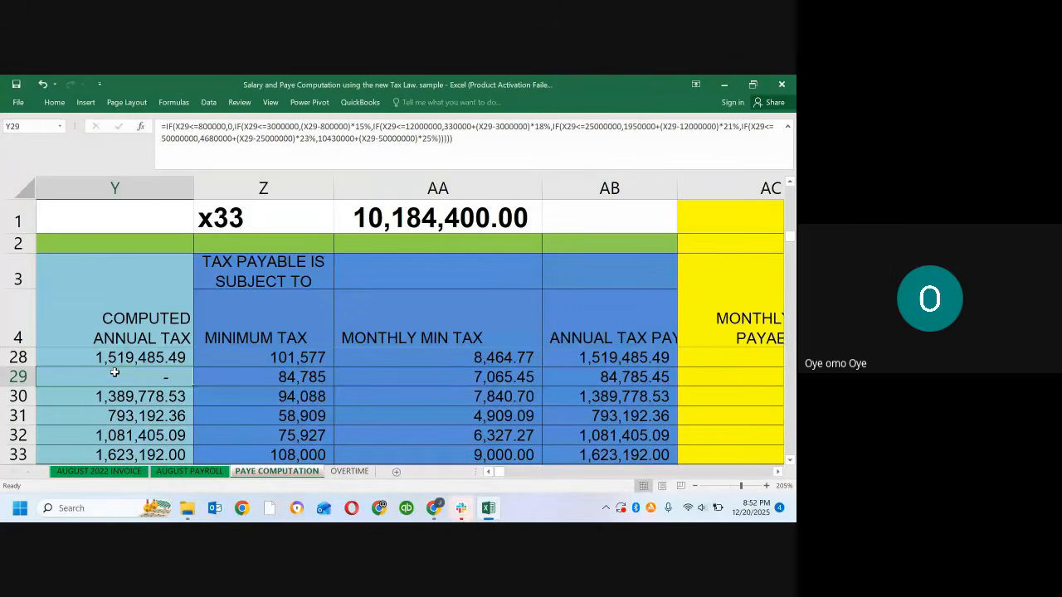
pyautogui.press('Right')
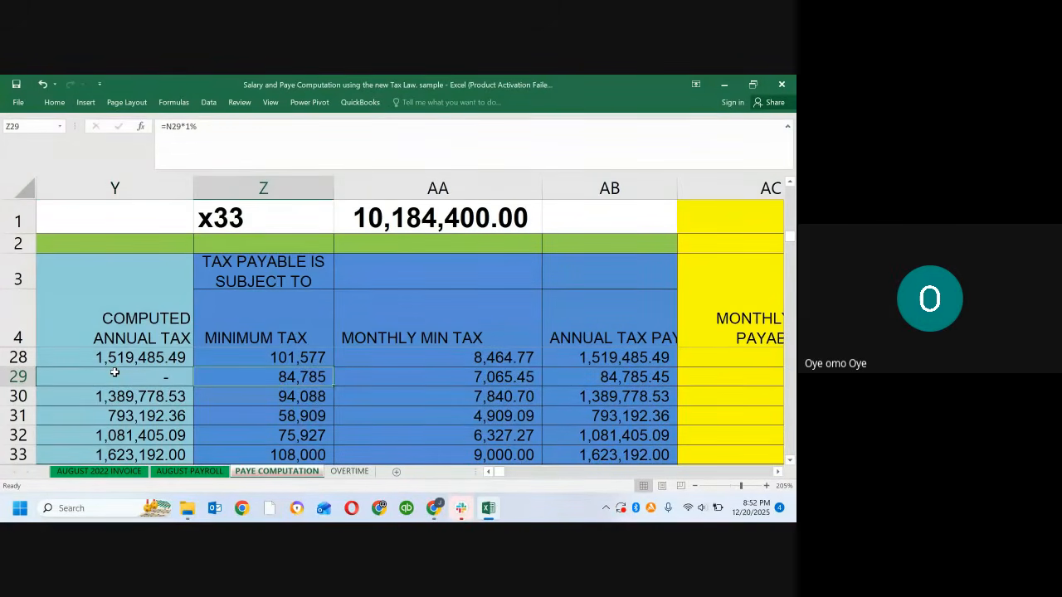
pyautogui.click(114, 373)
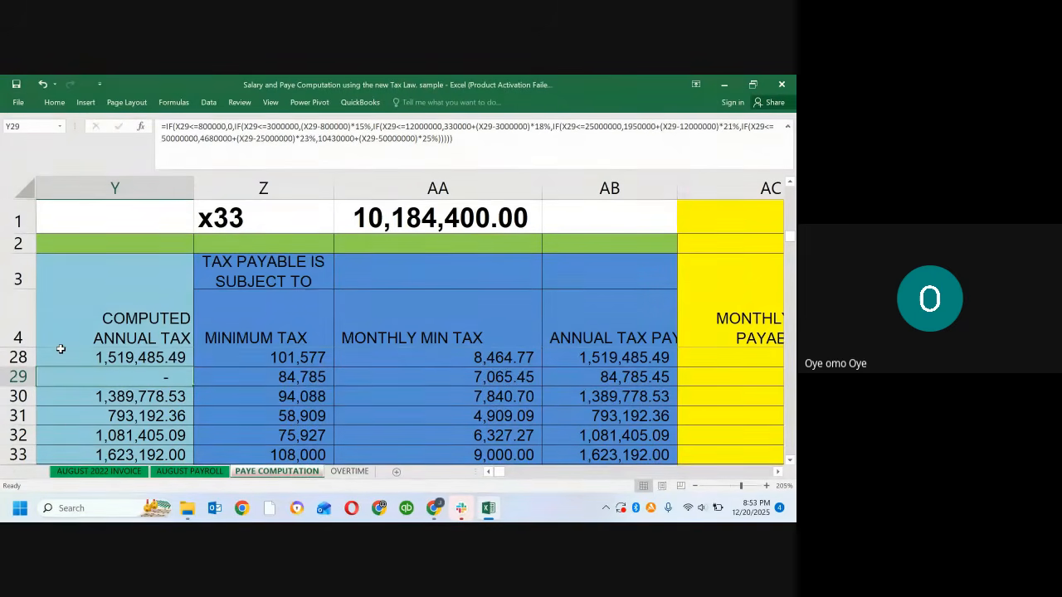
# Step: Restore the Taxable Income formula in X29 by copying it from X30
pyautogui.press('Left')
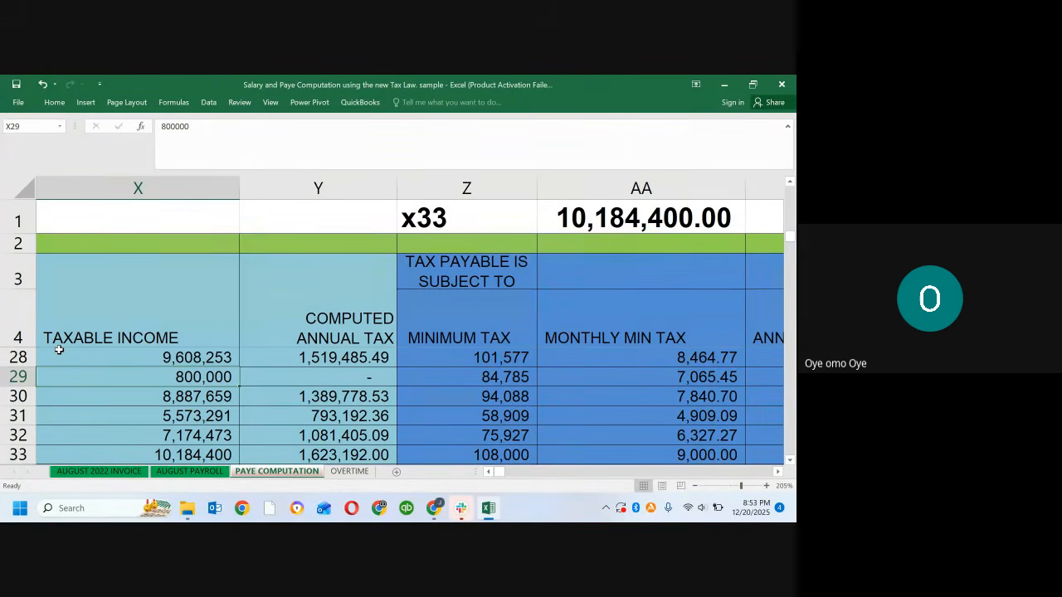
pyautogui.press('Down')
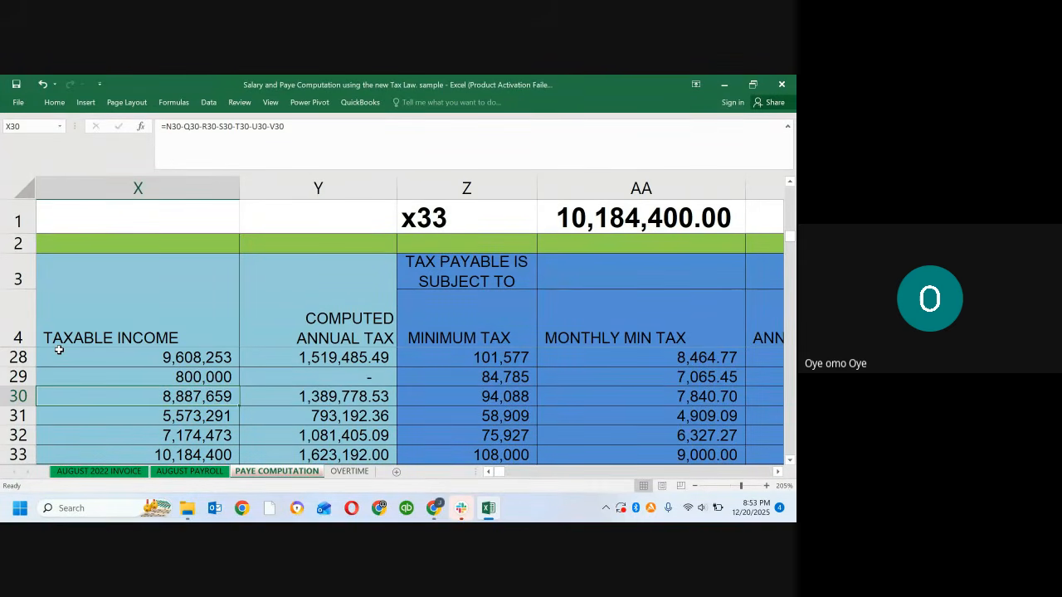
pyautogui.hotkey('ctrl', 'c')
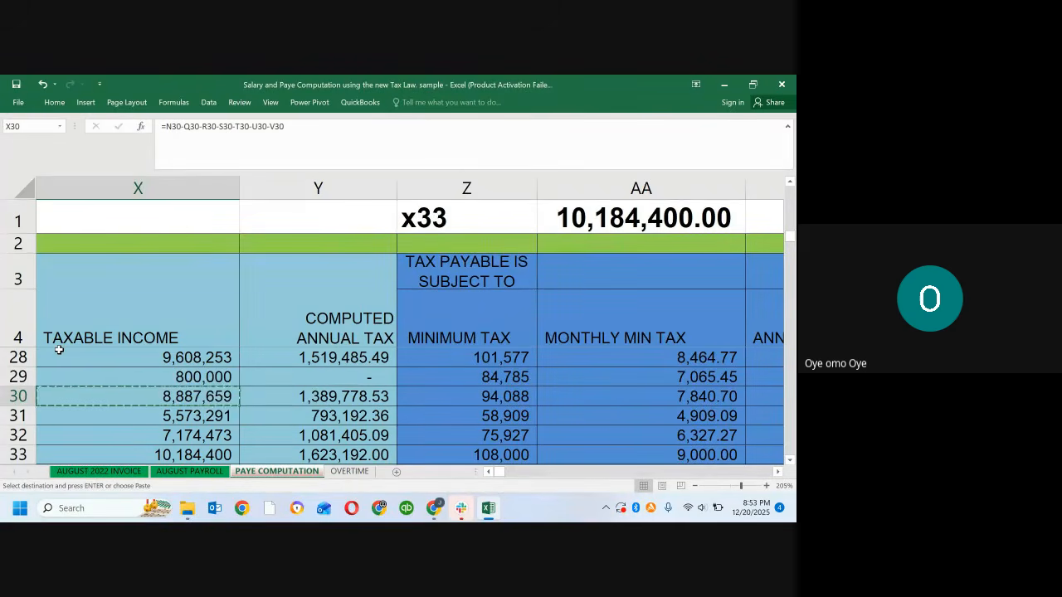
pyautogui.press('Up')
pyautogui.hotkey('ctrl', 'v')
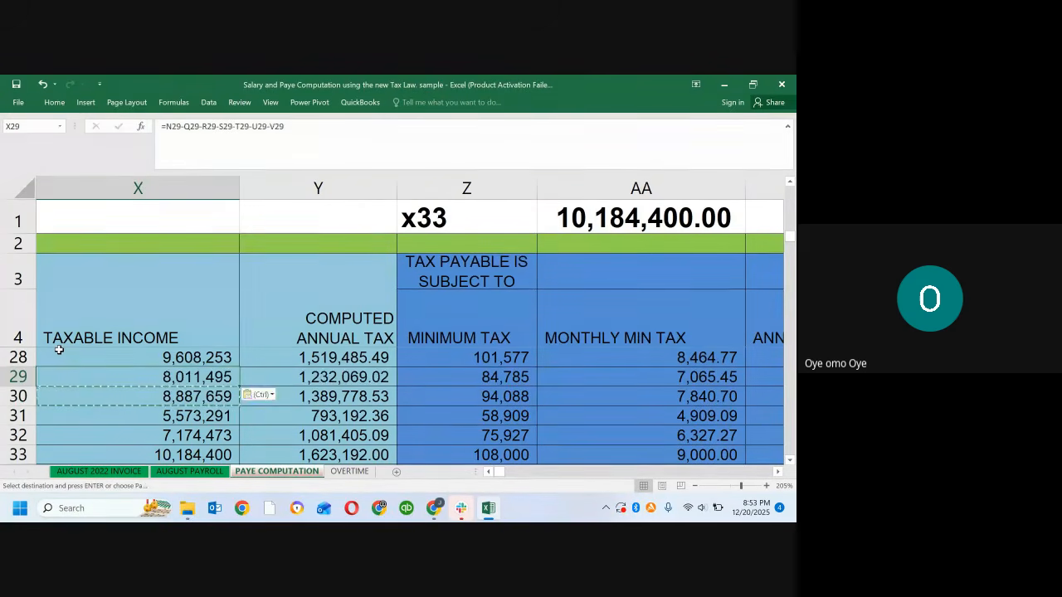
pyautogui.press('Escape')
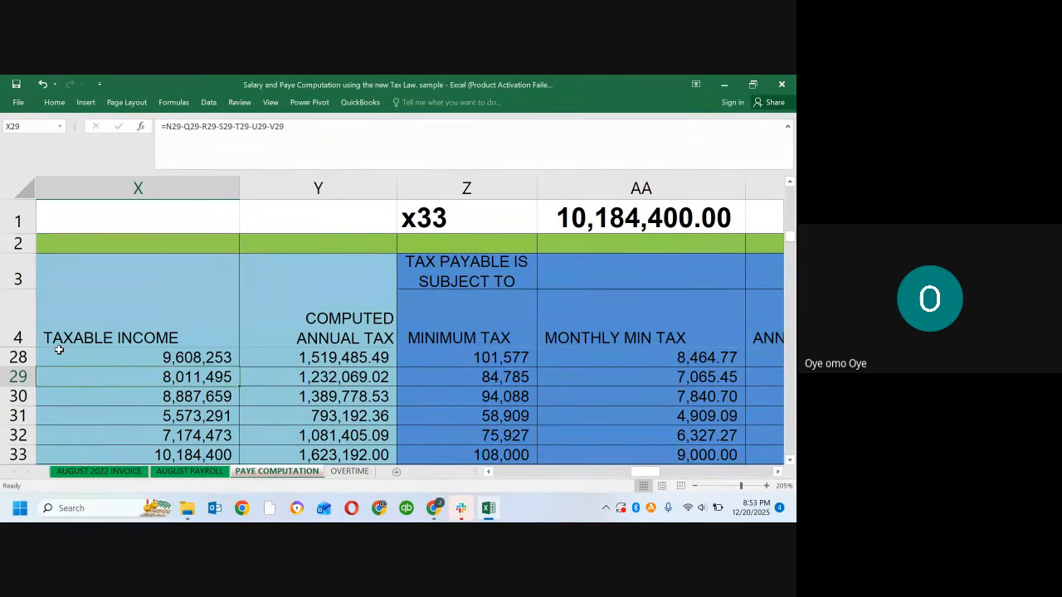
# Step: Compare the Taxable Income and the banded Computed Annual Tax formulas in columns X and Y across rows 26 to 33
pyautogui.press('Up')
pyautogui.press('Up')
pyautogui.press('Up')
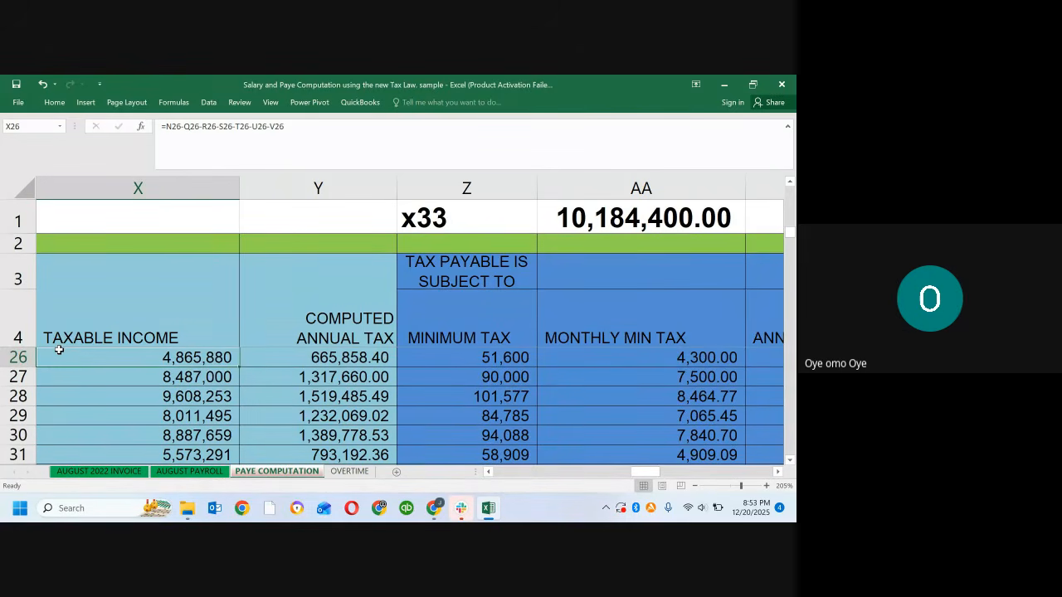
pyautogui.press('Right')
pyautogui.press('Down')
pyautogui.press('Down')
pyautogui.press('Down')
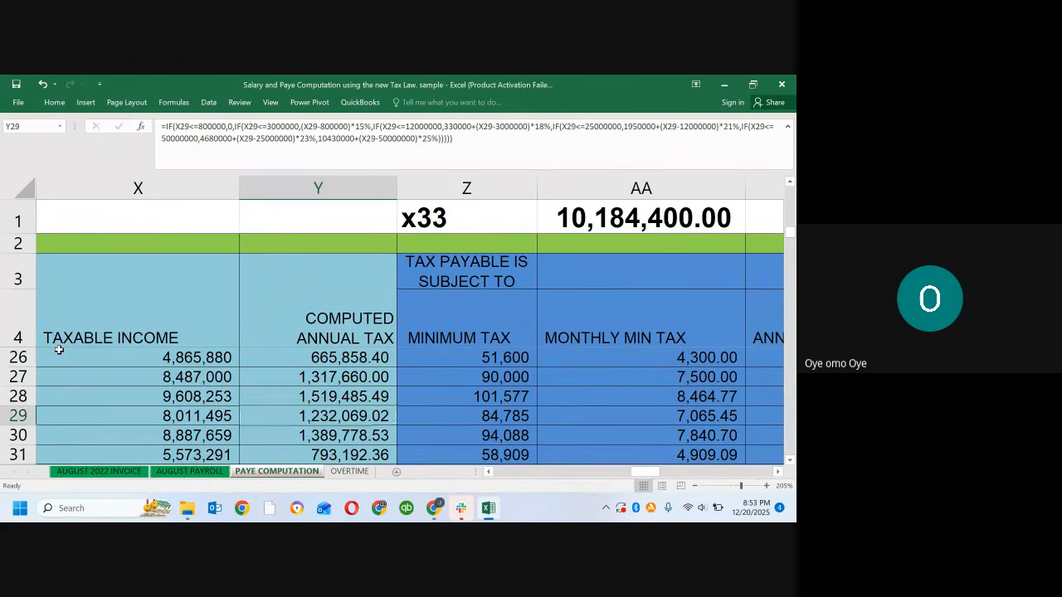
pyautogui.press('Down')
pyautogui.press('Down')
pyautogui.press('Down')
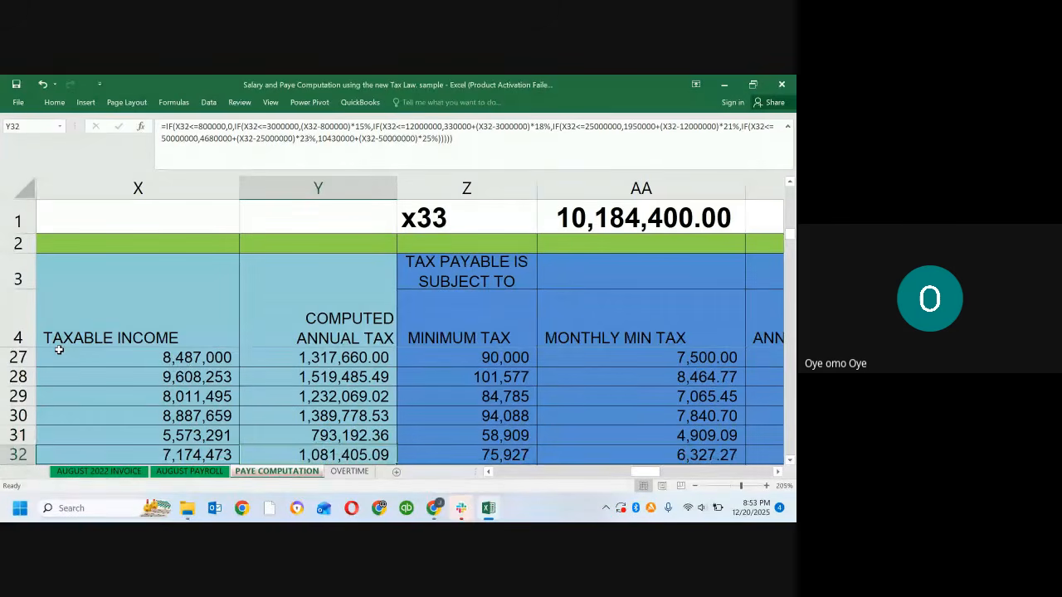
pyautogui.press('Down')
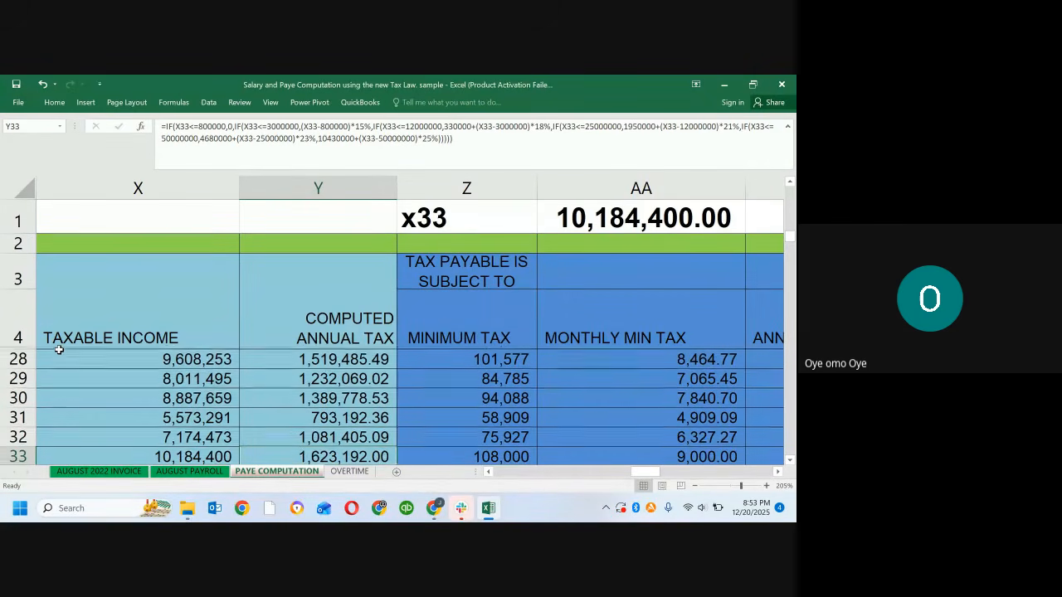
pyautogui.press('Up')
pyautogui.press('Up')
pyautogui.press('Up')
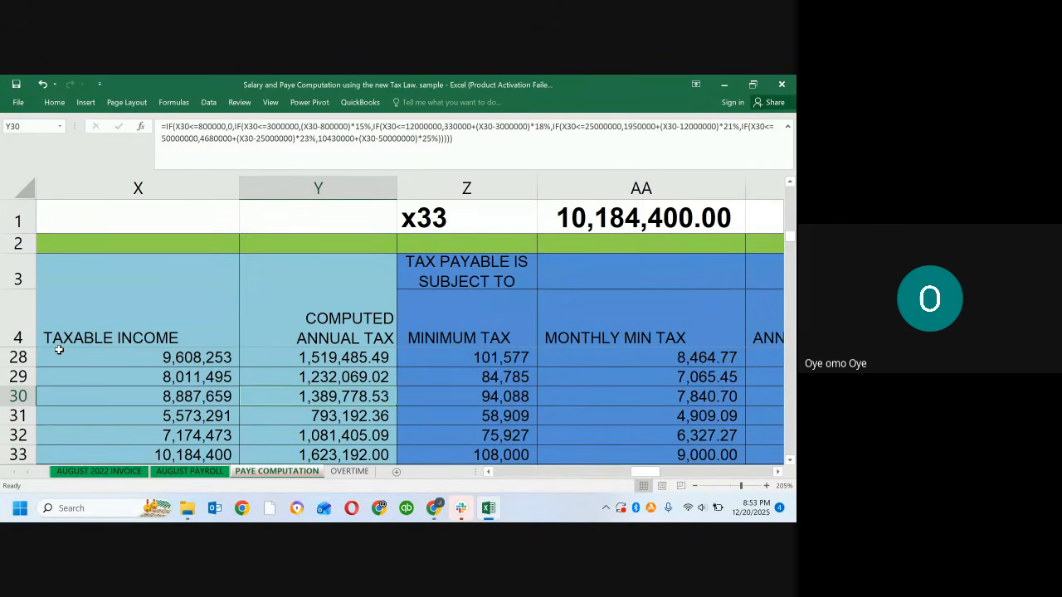
pyautogui.press('Up')
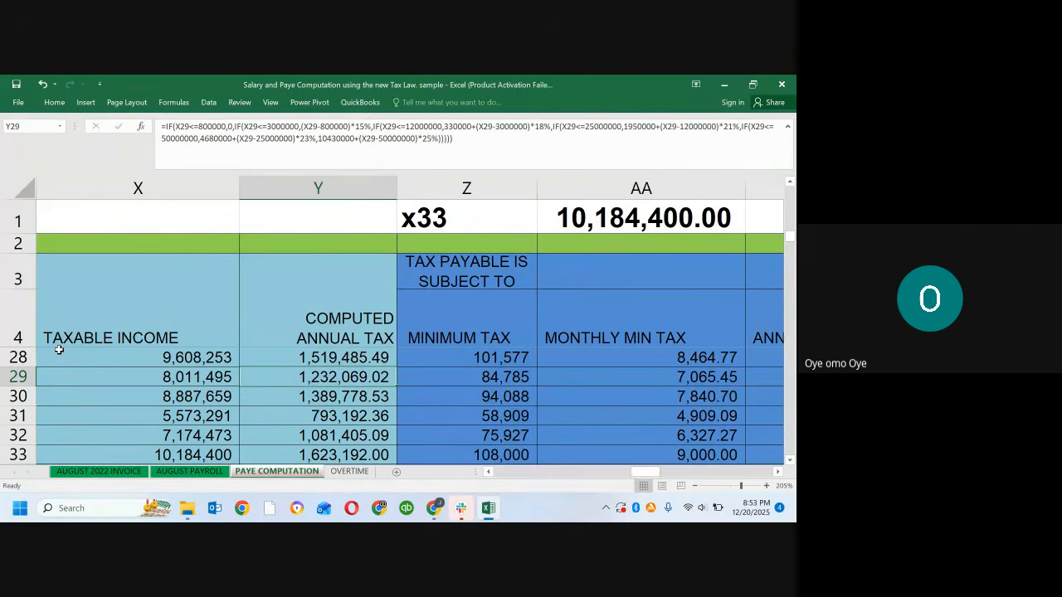
pyautogui.press('Down')
pyautogui.press('Up')
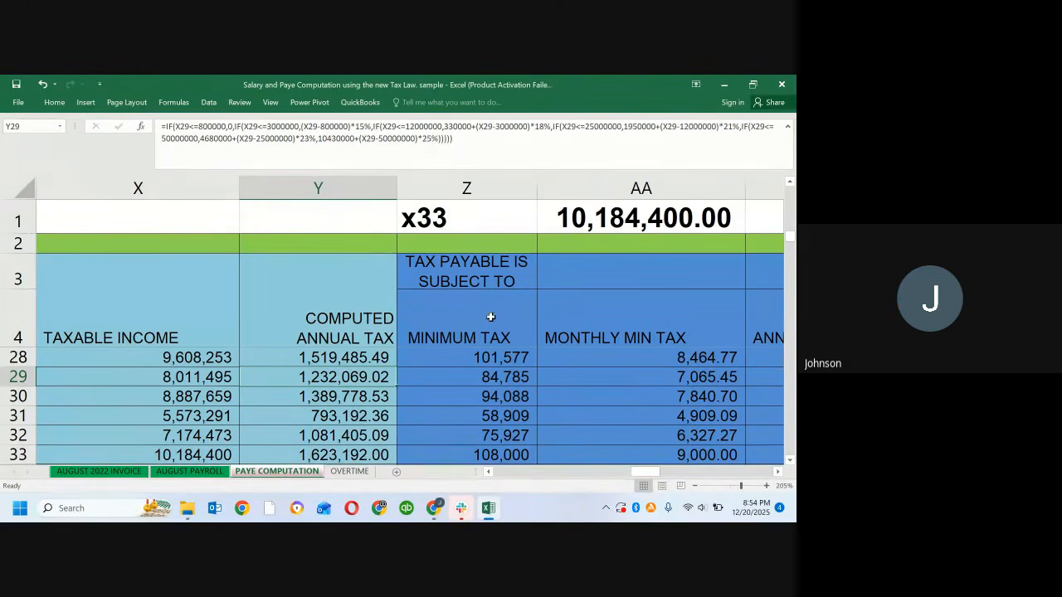
# Step: Examine the Minimum Tax heading in column Z and the 1% formula in Z29
pyautogui.click(462, 335)
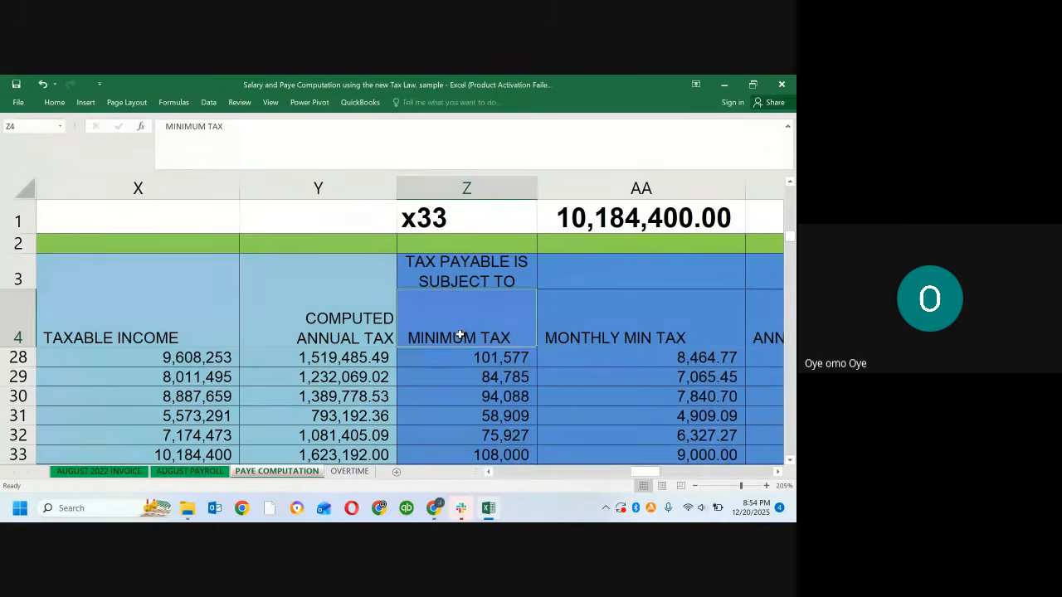
pyautogui.click(461, 265)
pyautogui.press('Down')
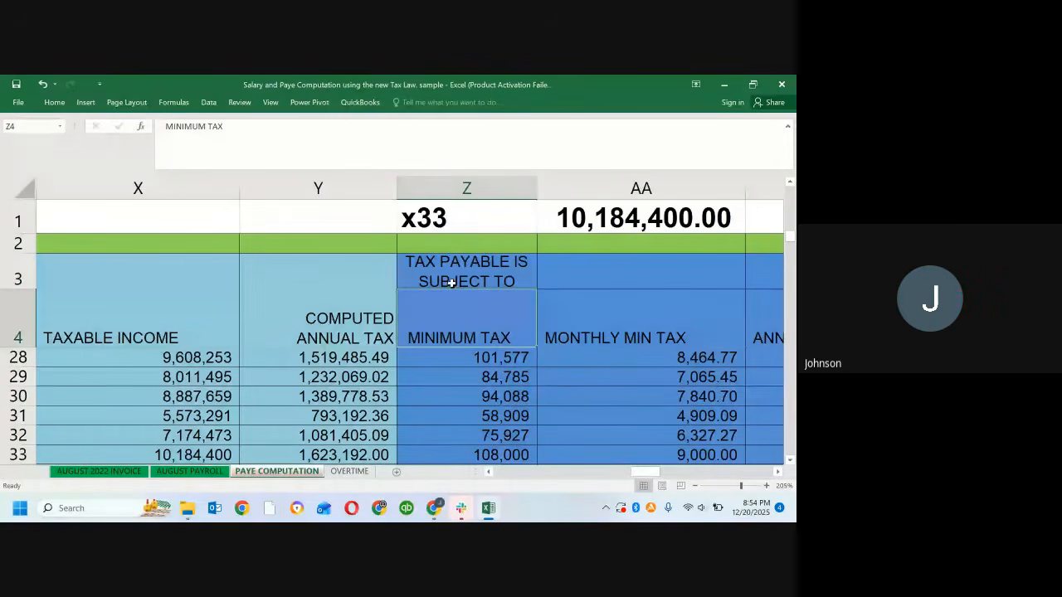
pyautogui.click(455, 266)
pyautogui.click(463, 317)
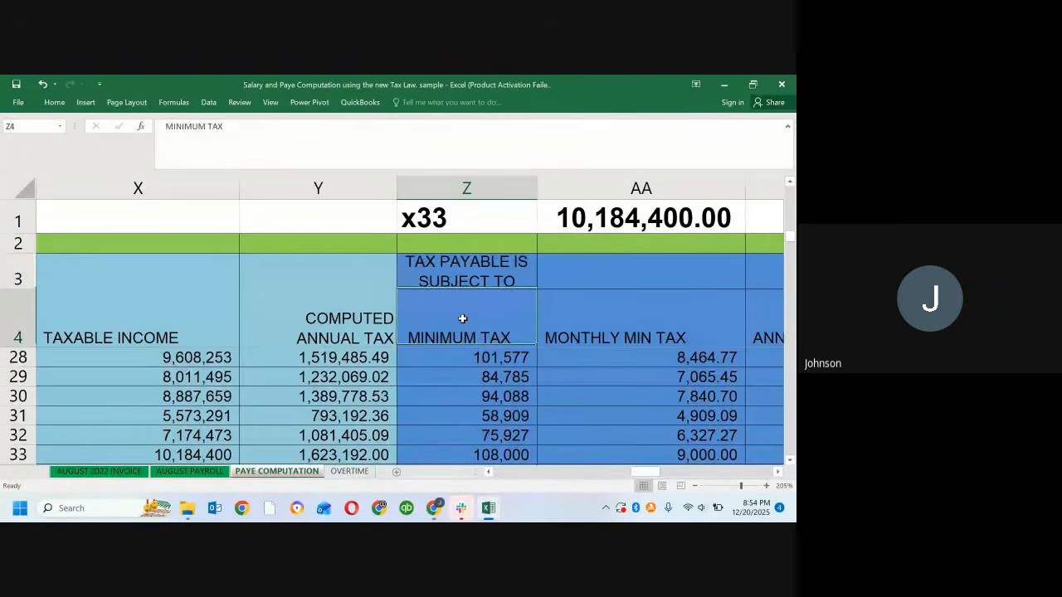
pyautogui.moveTo(474, 364); pyautogui.dragTo(474, 371)
pyautogui.click(475, 382)
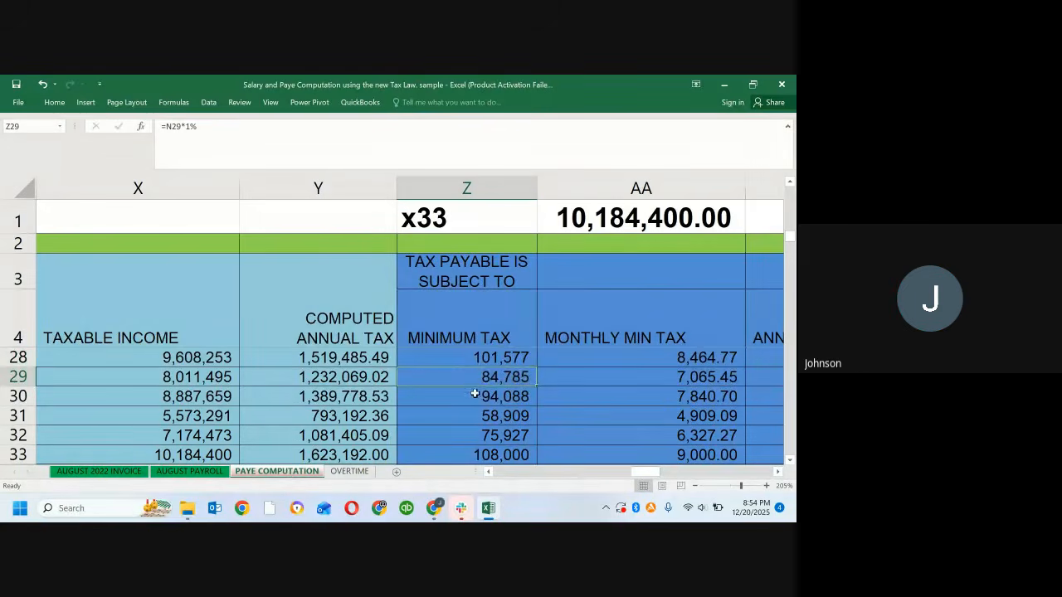
pyautogui.click(474, 402)
pyautogui.click(482, 377)
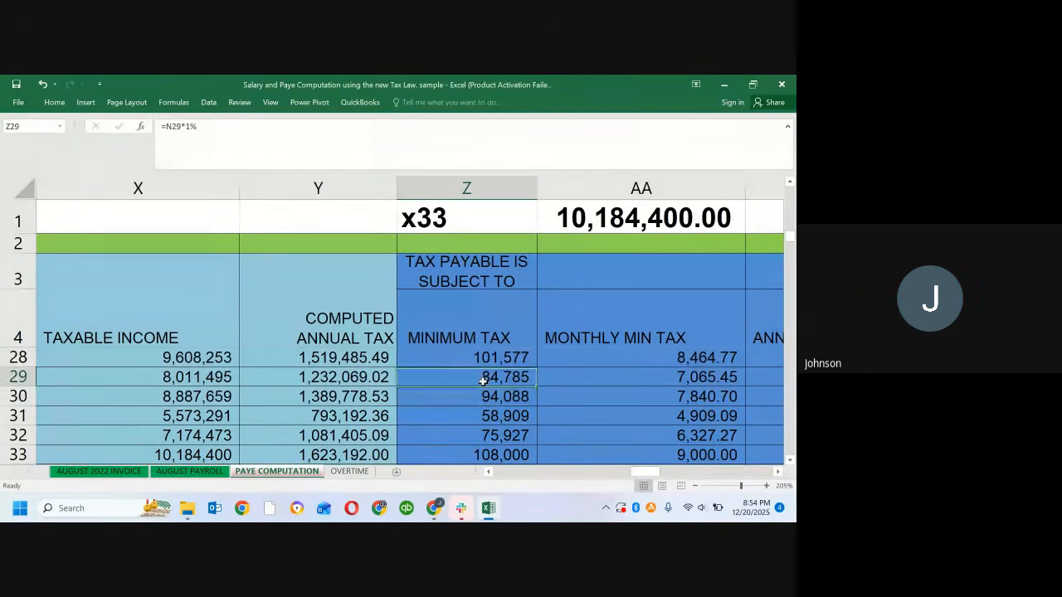
# Step: Compare the Minimum Tax formulas of rows 27 to 30 with the Computed Annual Tax beside them
pyautogui.click(482, 359)
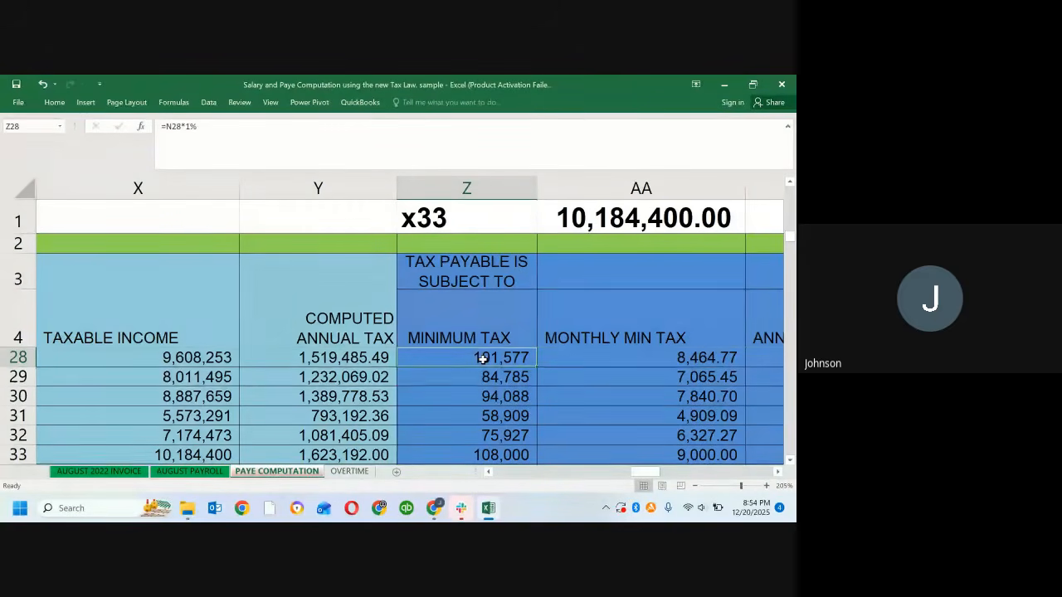
pyautogui.press('Up')
pyautogui.press('Down')
pyautogui.press('Down')
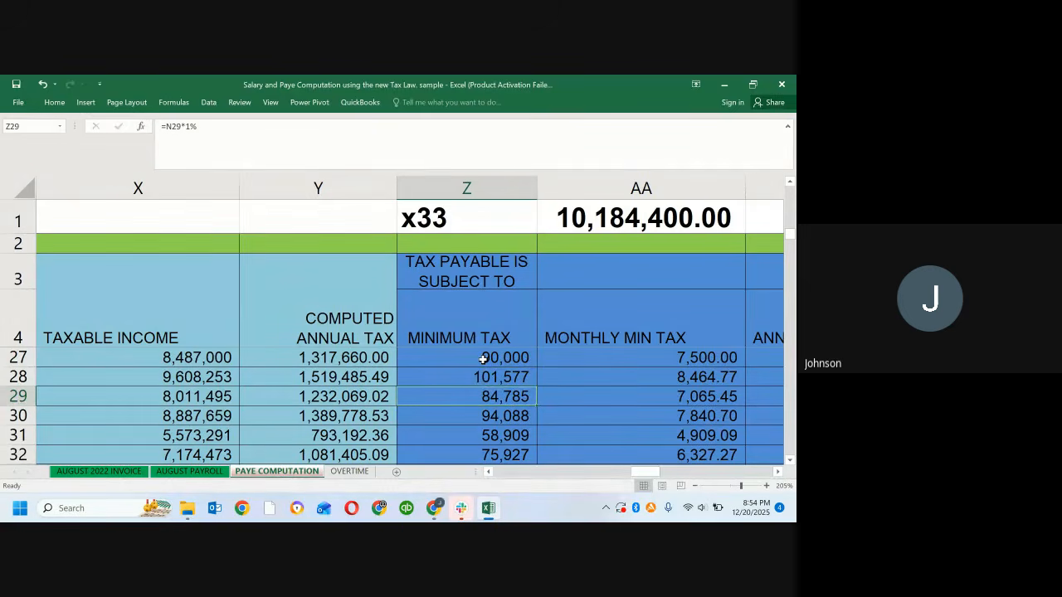
pyautogui.press('Up')
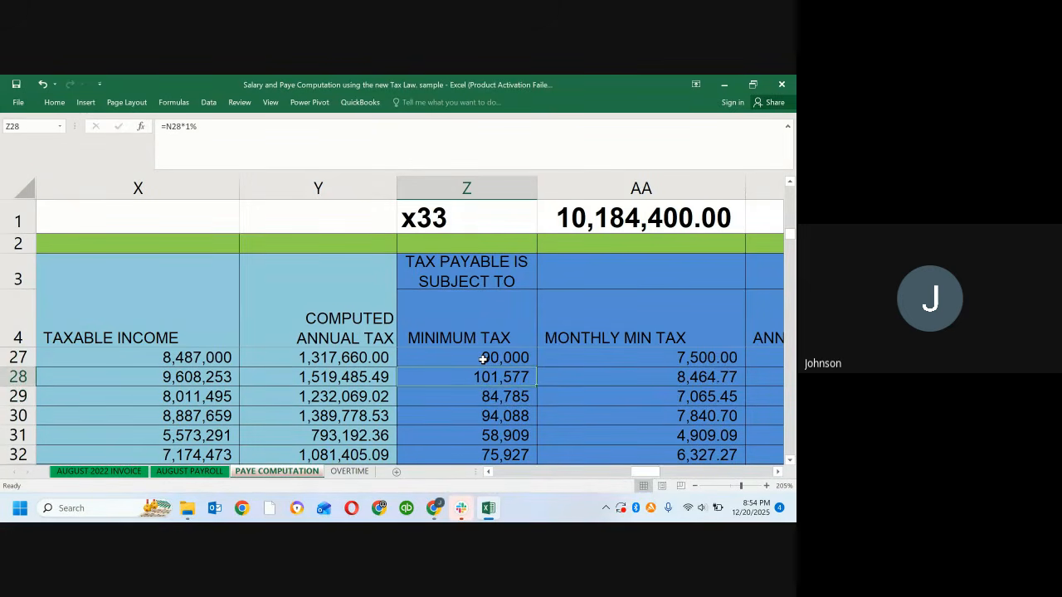
pyautogui.press('Down')
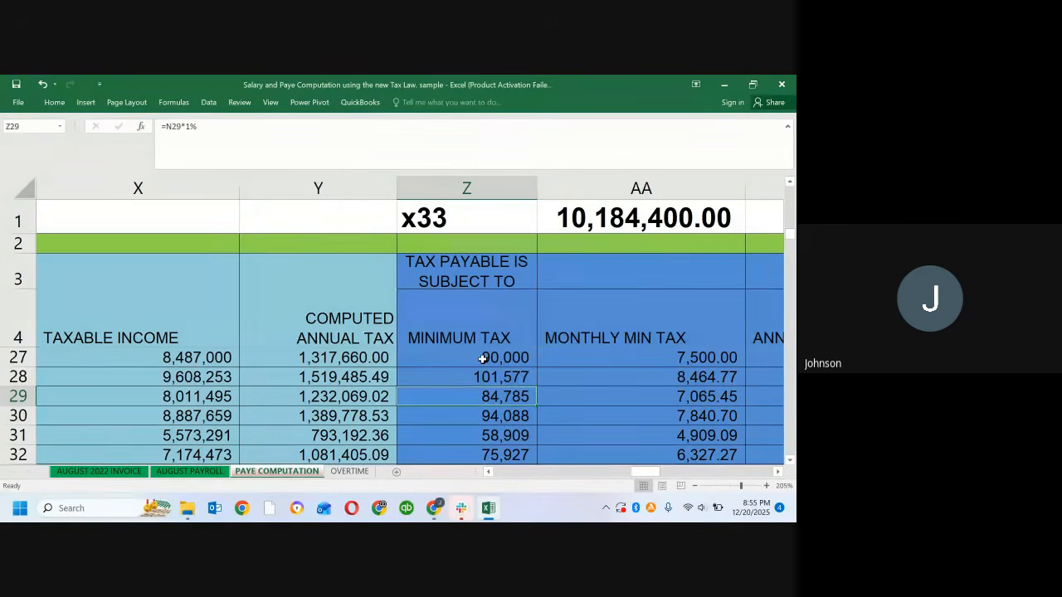
pyautogui.press('Down')
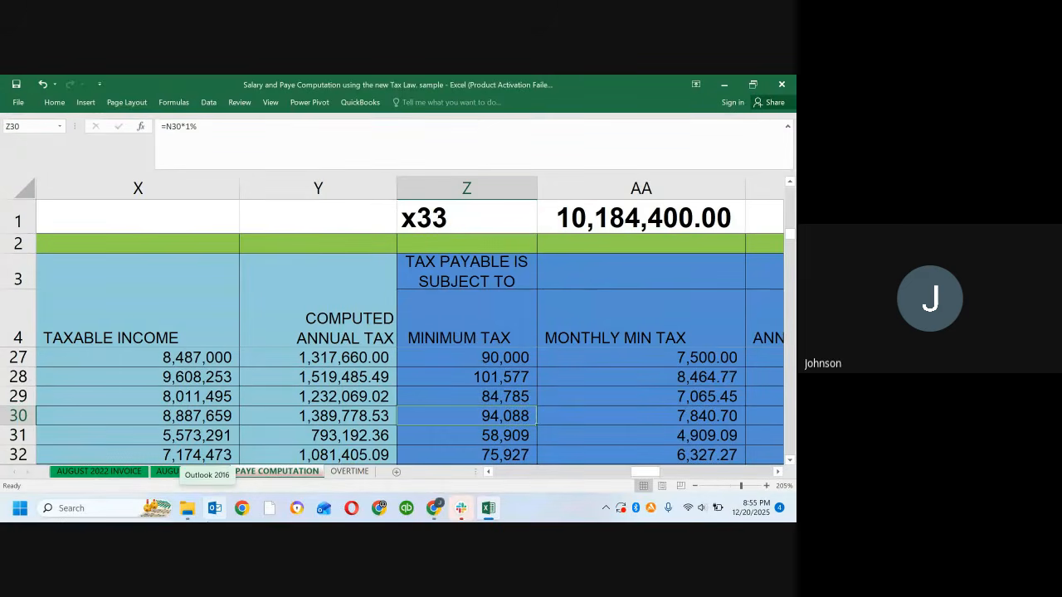
pyautogui.press('Up')
pyautogui.press('Up')
pyautogui.press('Up')
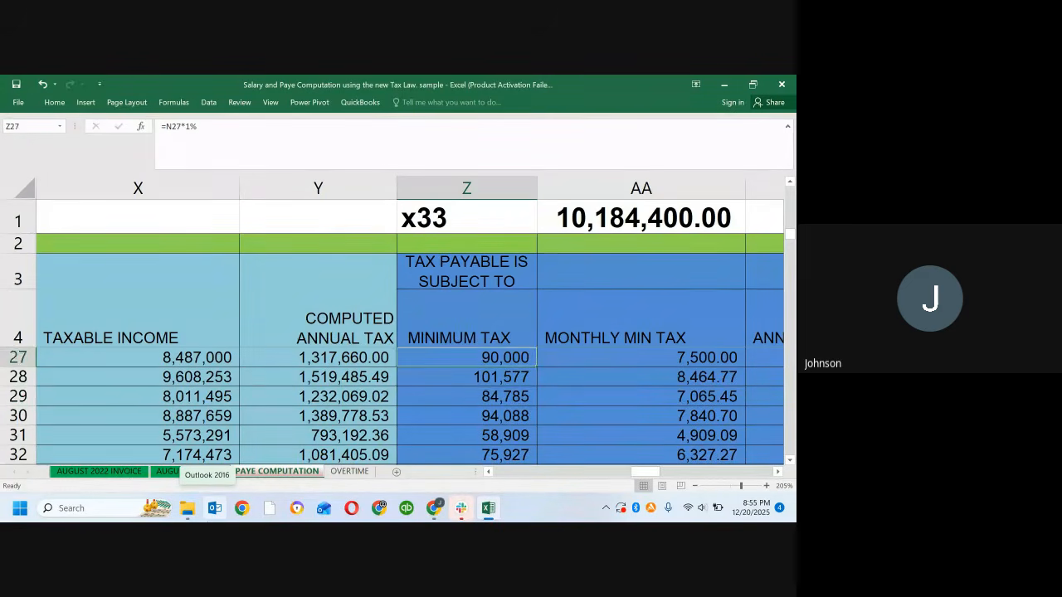
pyautogui.press('Down')
pyautogui.press('Down')
pyautogui.press('Down')
pyautogui.press('Down')
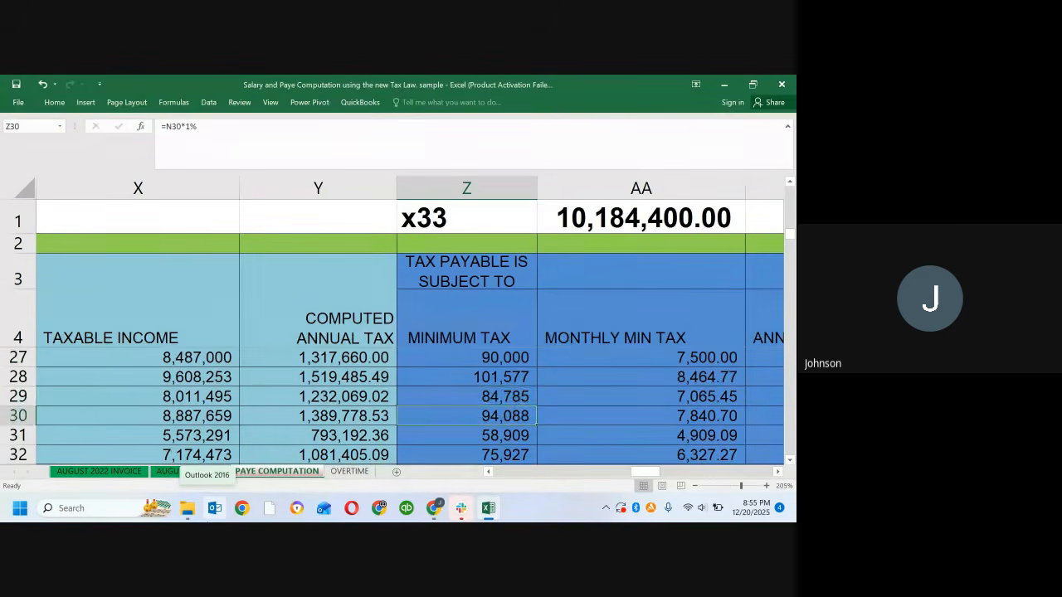
pyautogui.press('Up')
# Step: Examine row 30's formulas from Monthly Min Tax in AA30 through Actual Tax Payable to Monthly Net Pay in AF30
pyautogui.press('Right')
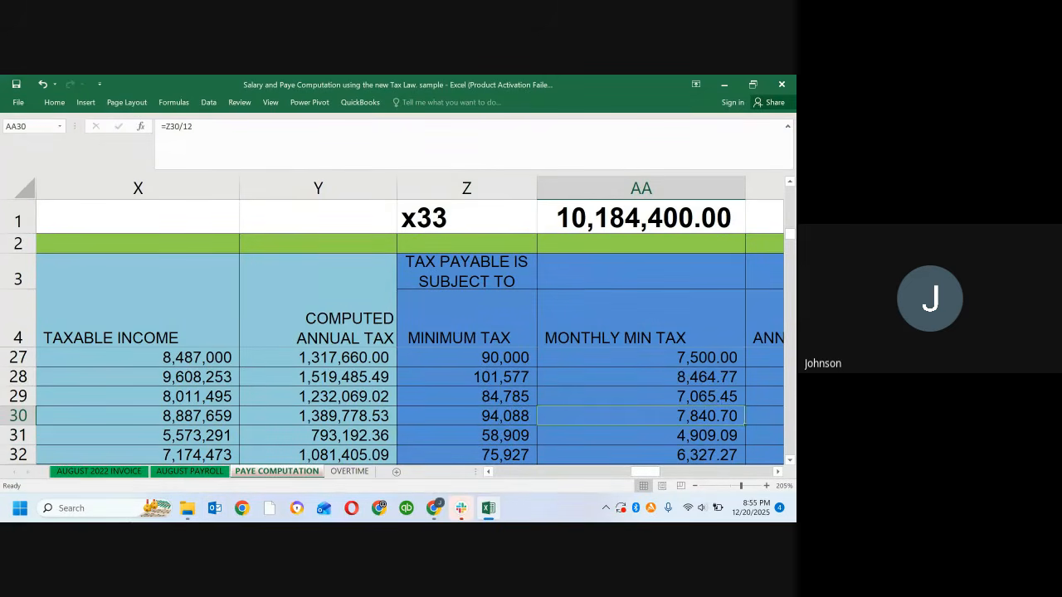
pyautogui.press('Left')
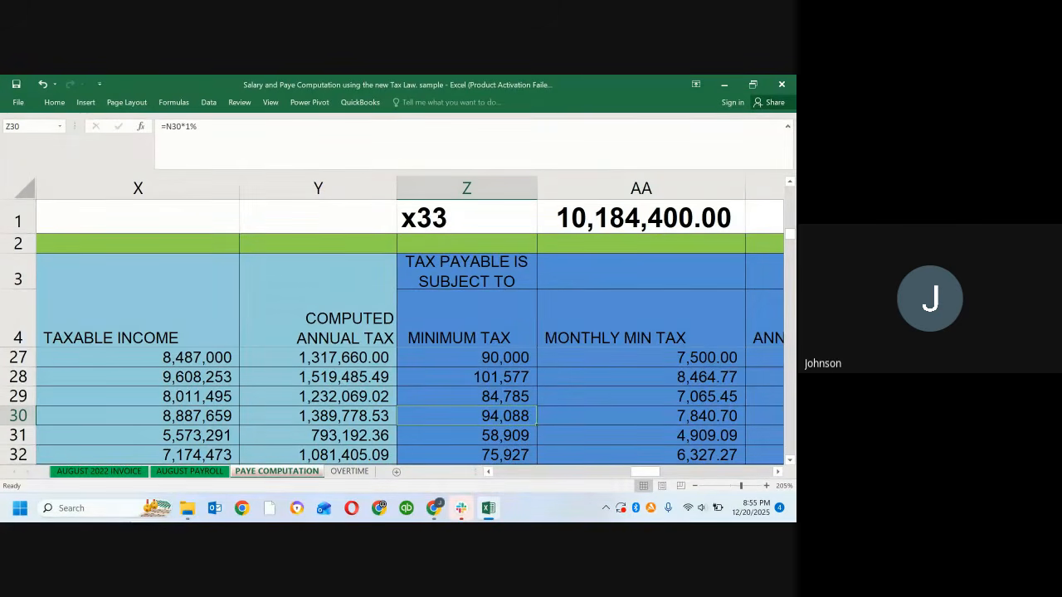
pyautogui.click(641, 416)
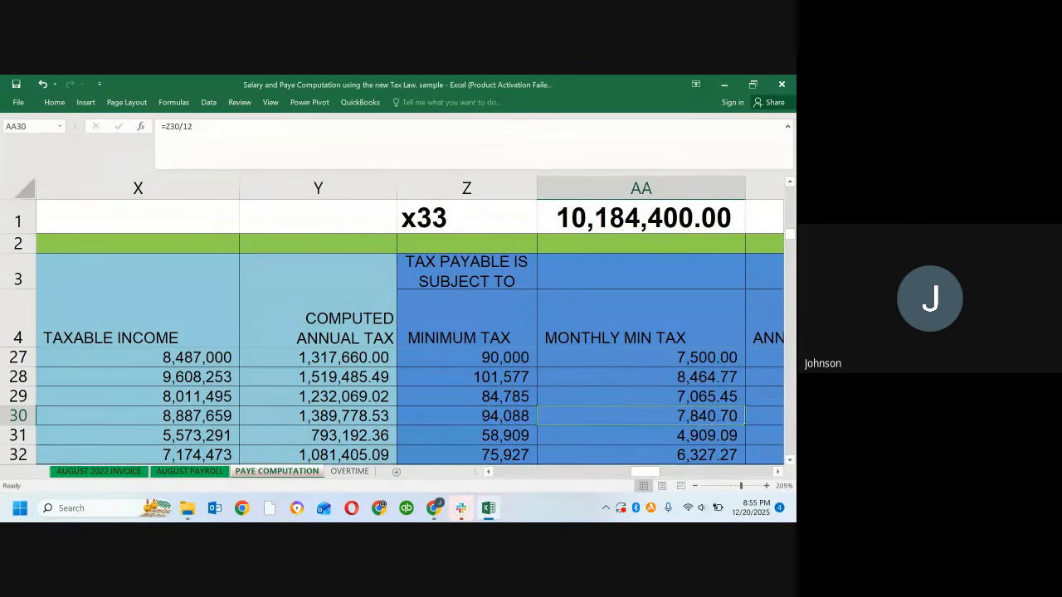
pyautogui.press('Right')
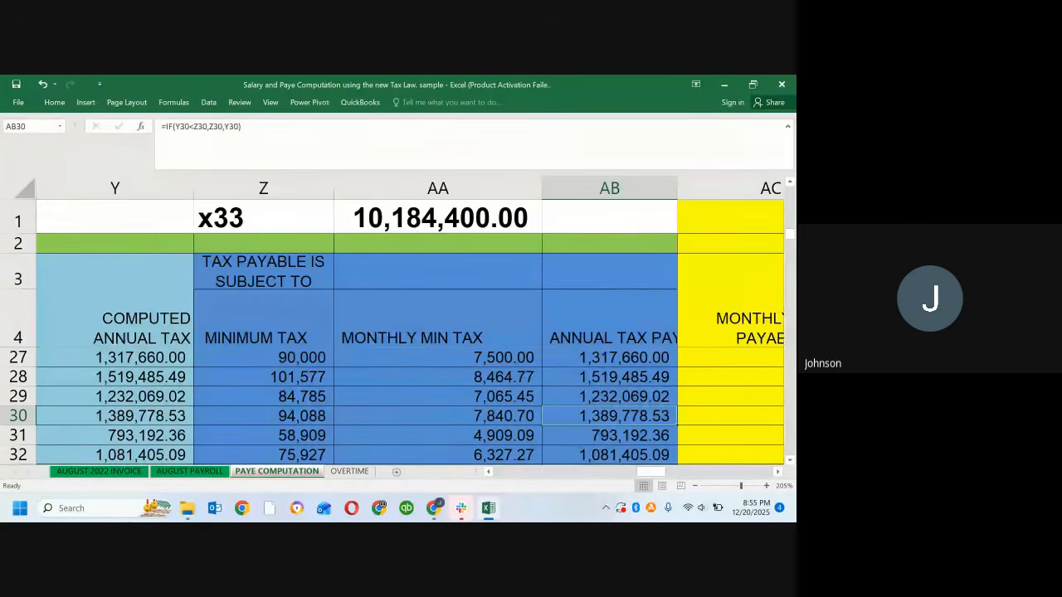
pyautogui.press('Right')
pyautogui.press('Right')
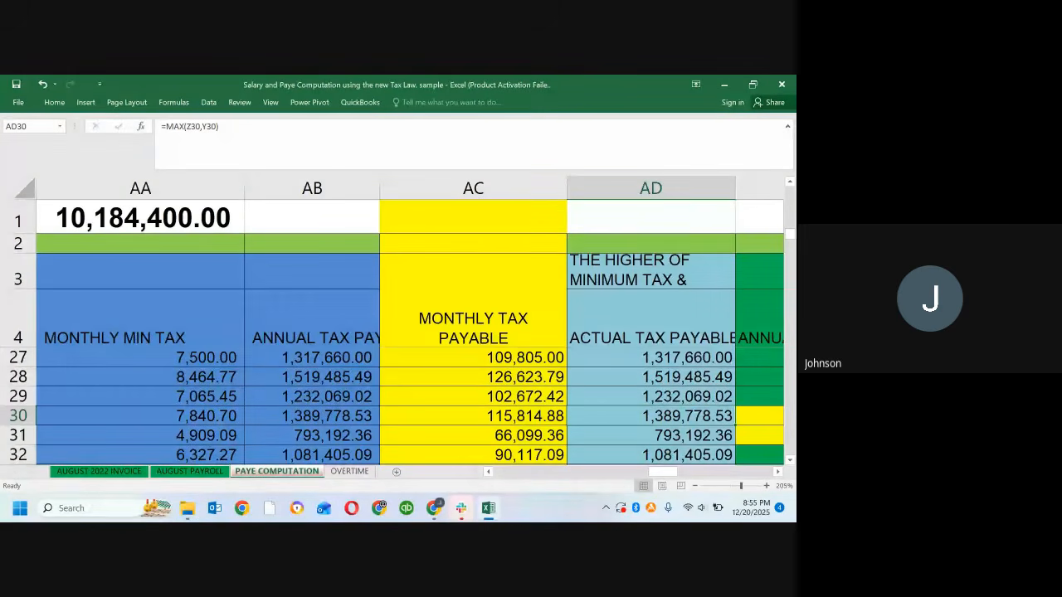
pyautogui.press('Right')
pyautogui.press('Right')
pyautogui.press('Right')
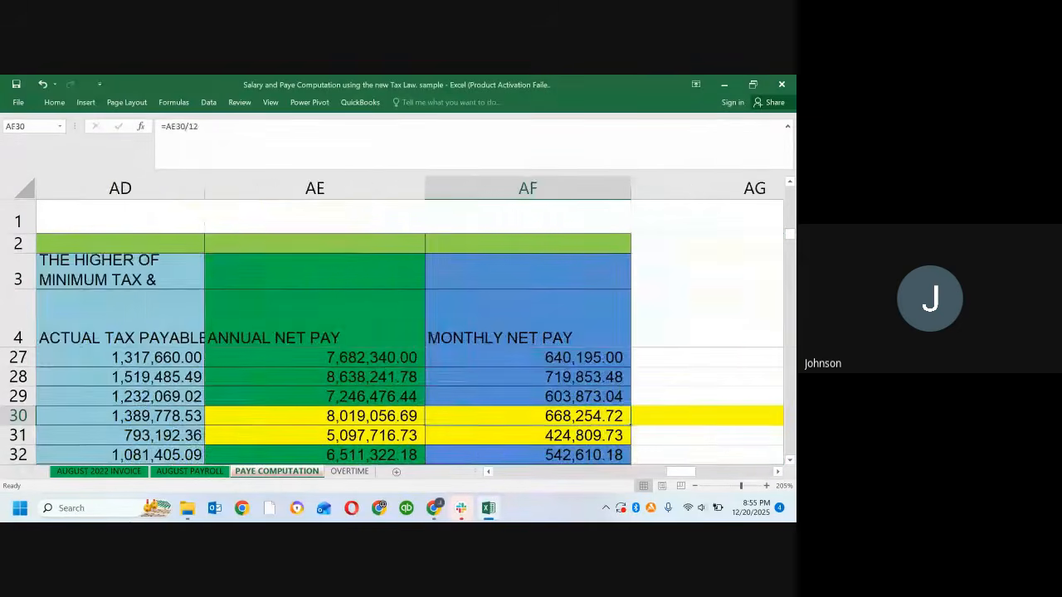
# Step: Trace row 30 back from net pay to Minimum Tax and Computed Annual Tax, and check the banded tax formula in Y28
pyautogui.press('Left')
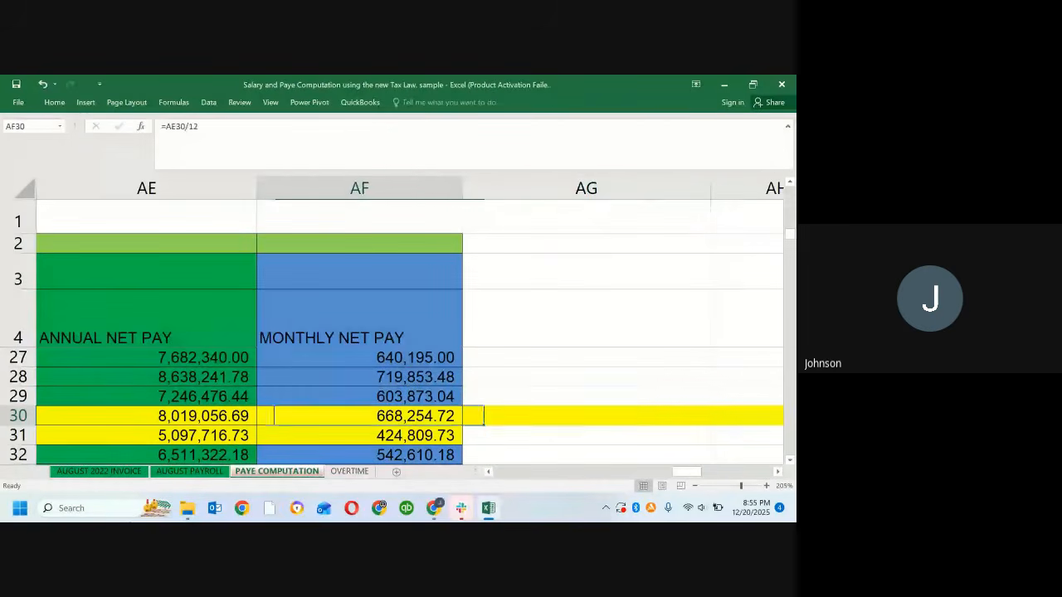
pyautogui.press('Left')
pyautogui.press('Left')
pyautogui.press('Left')
pyautogui.press('Left')
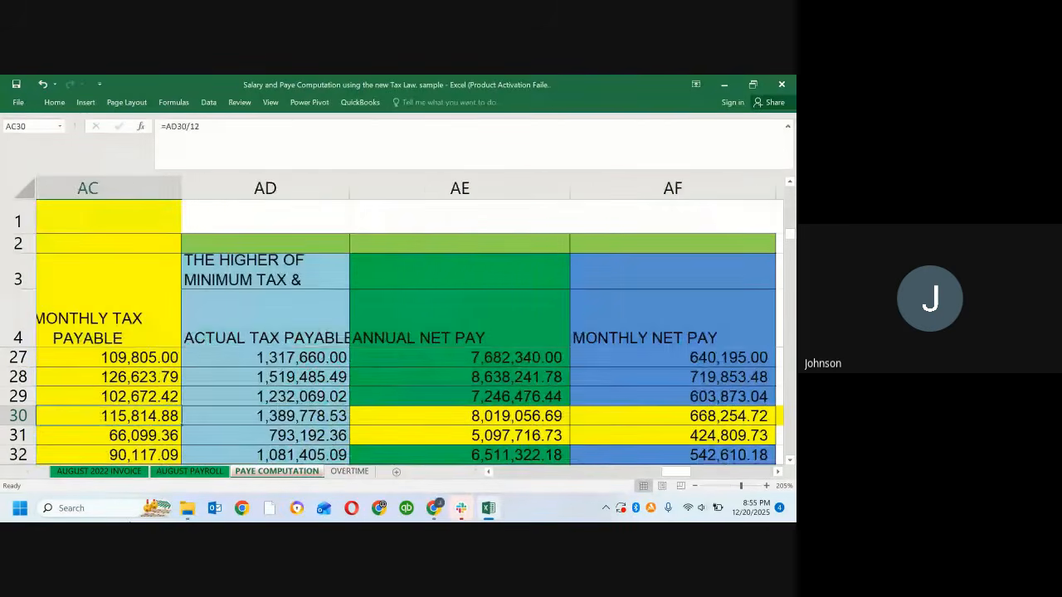
pyautogui.press('Left')
pyautogui.press('Left')
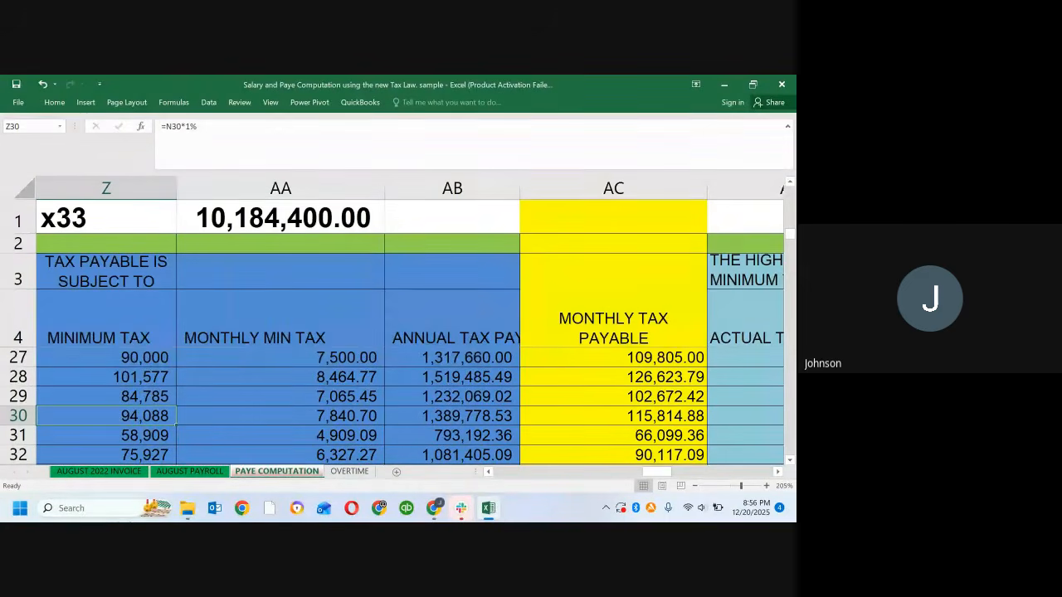
pyautogui.press('Left')
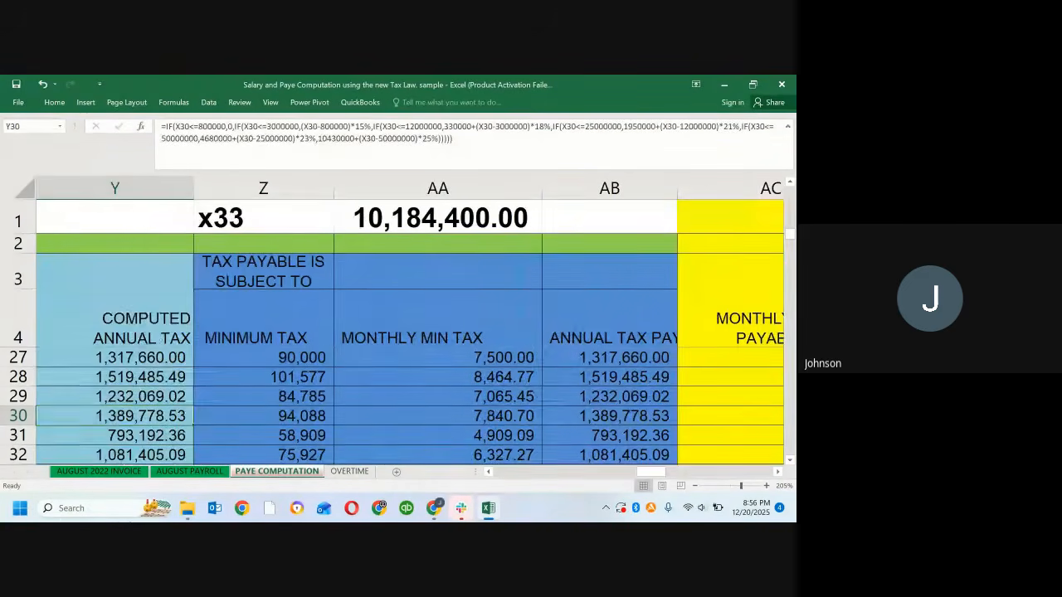
pyautogui.press('Right')
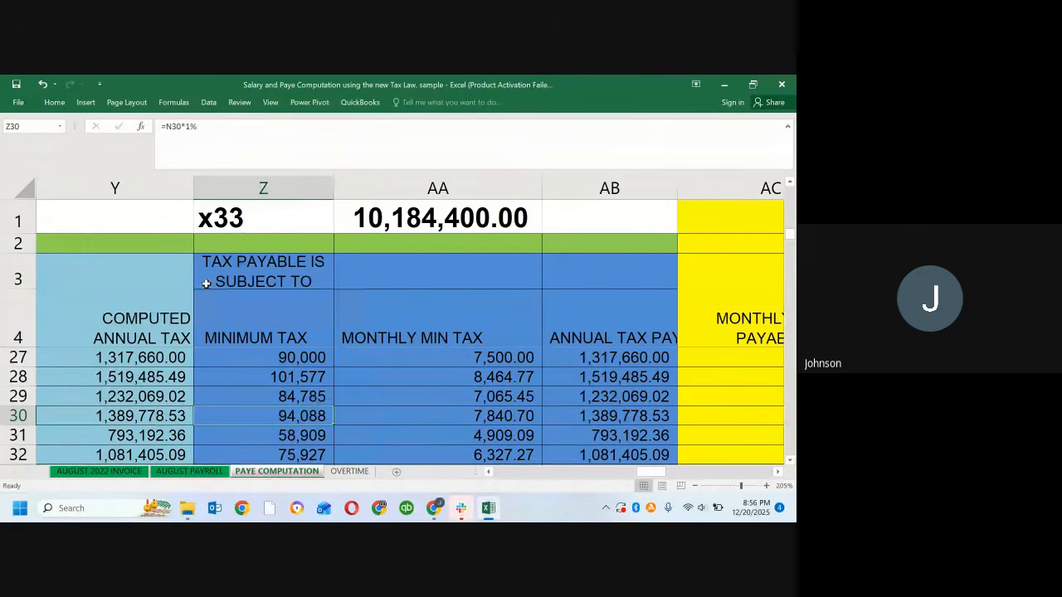
pyautogui.click(256, 224)
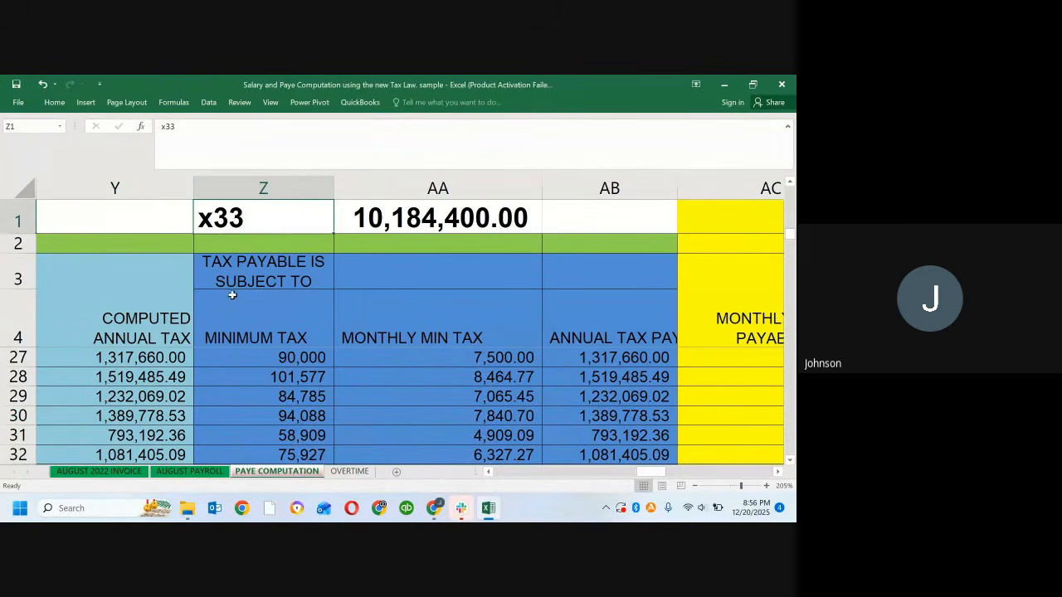
pyautogui.click(152, 369)
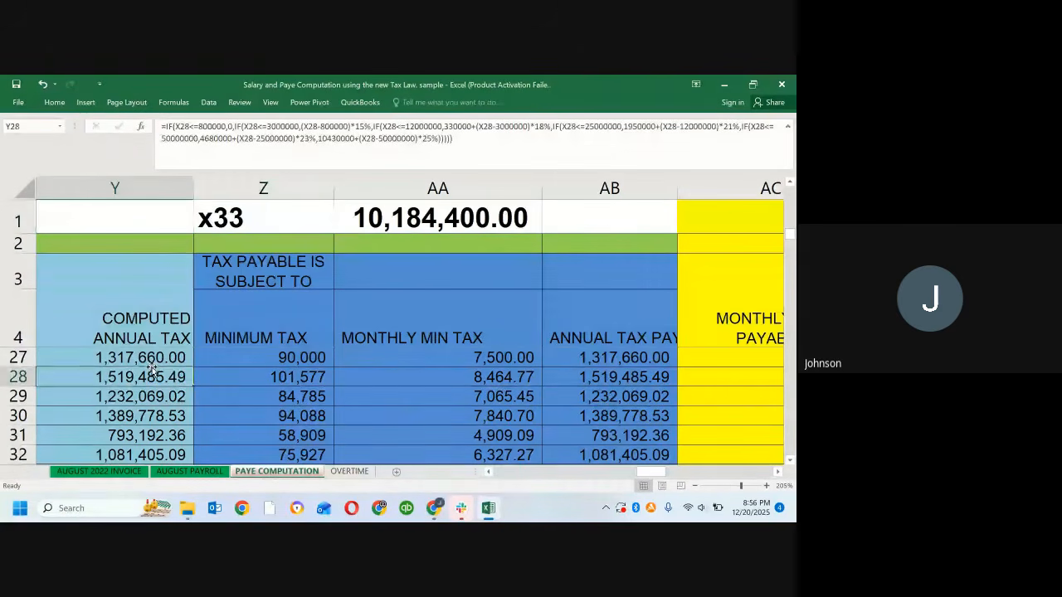
# Step: Trace row 28 back from the Taxable Income formula in X28 to the rent relief formula in V28
pyautogui.press('Left')
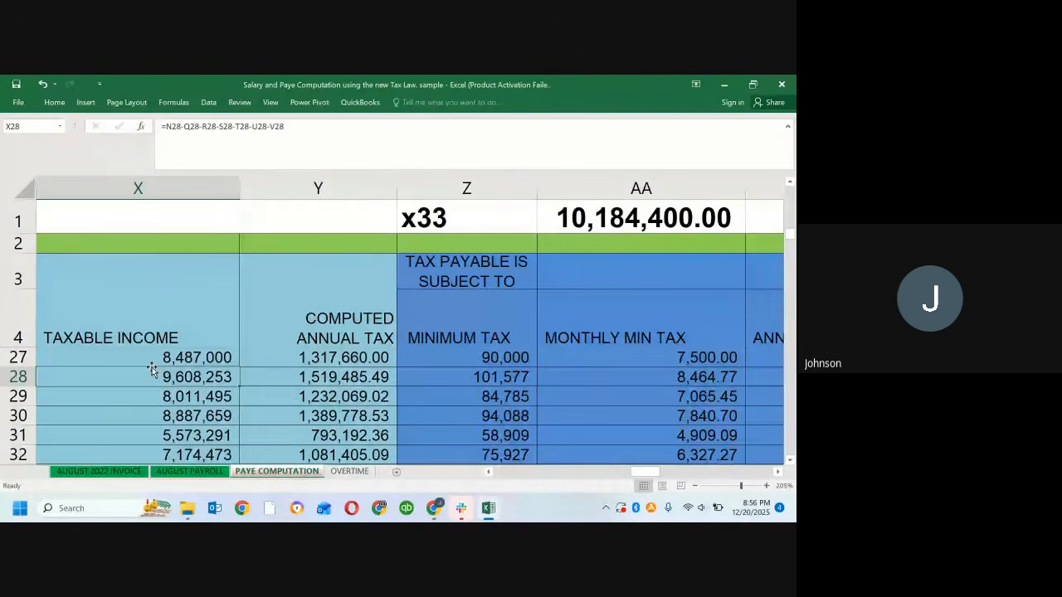
pyautogui.press('Left')
pyautogui.press('Left')
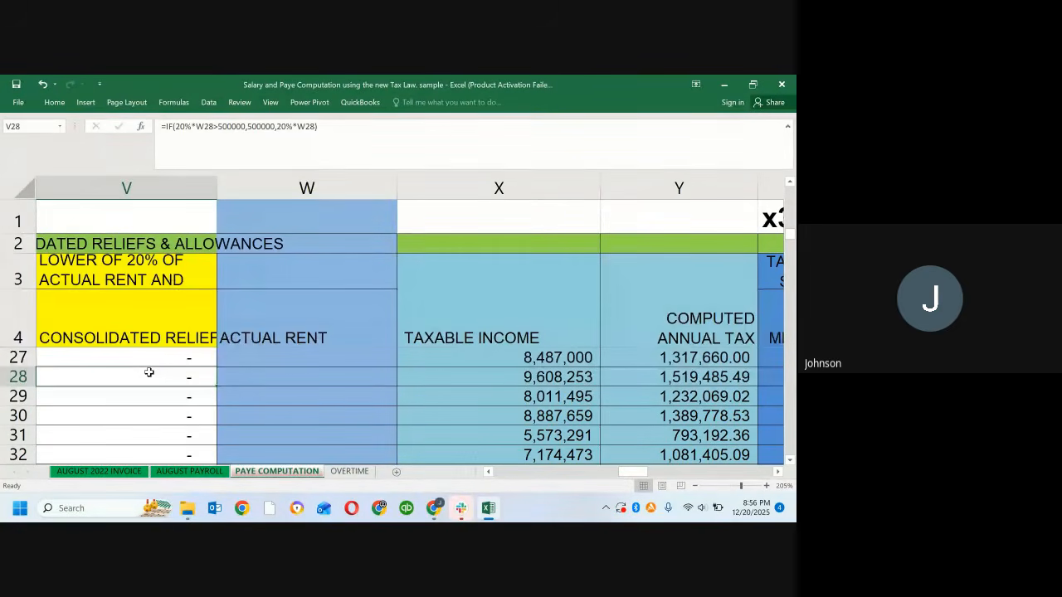
# Step: Review the rent relief formulas up column V to the heading in V3, ending on the formula in V6
pyautogui.press('Up')
pyautogui.press('Up')
pyautogui.press('Up')
pyautogui.press('Up')
pyautogui.press('Up')
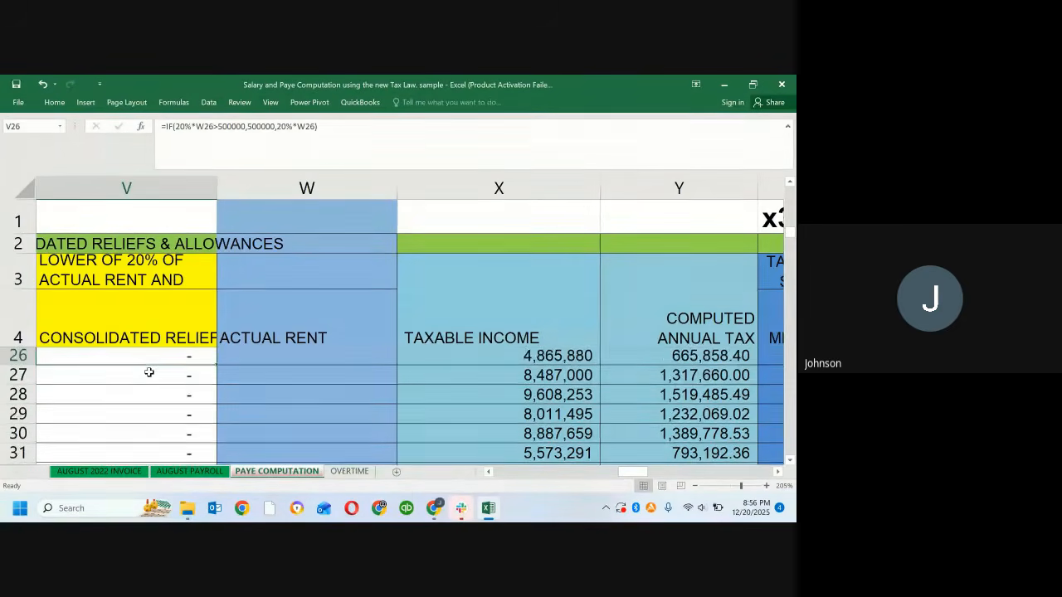
pyautogui.scroll(1, 149, 372)
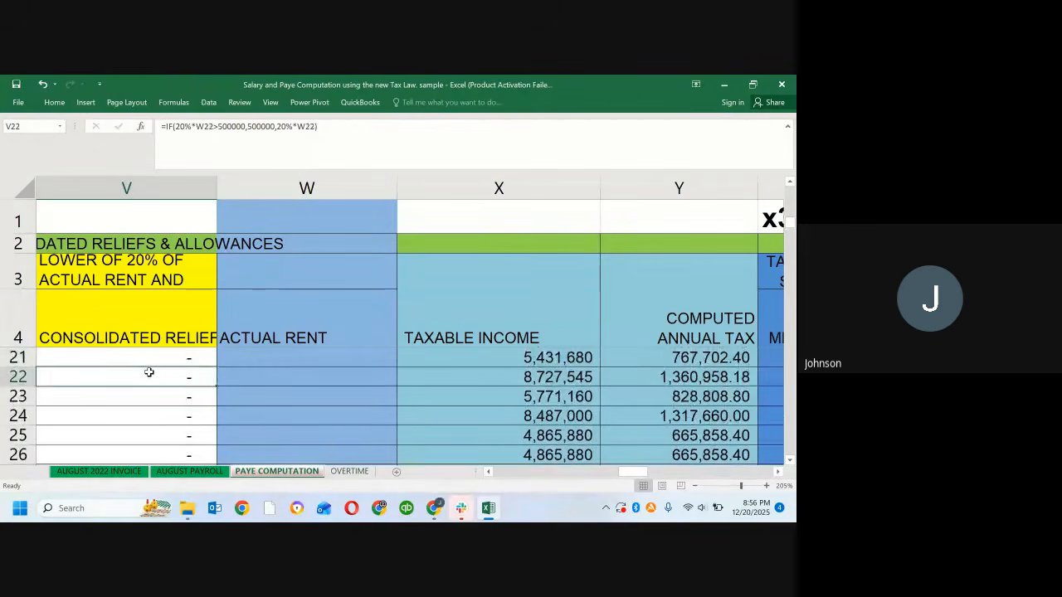
pyautogui.press('Up')
pyautogui.press('Up')
pyautogui.press('Up')
pyautogui.press('Up')
pyautogui.press('Up')
pyautogui.press('Up')
pyautogui.press('Up')
pyautogui.press('Up')
pyautogui.press('Up')
pyautogui.press('Up')
pyautogui.press('Up')
pyautogui.press('Up')
pyautogui.press('Up')
pyautogui.press('Up')
pyautogui.press('Up')
pyautogui.press('Up')
pyautogui.press('Up')
pyautogui.press('Up')
pyautogui.press('Up')
pyautogui.press('Up')
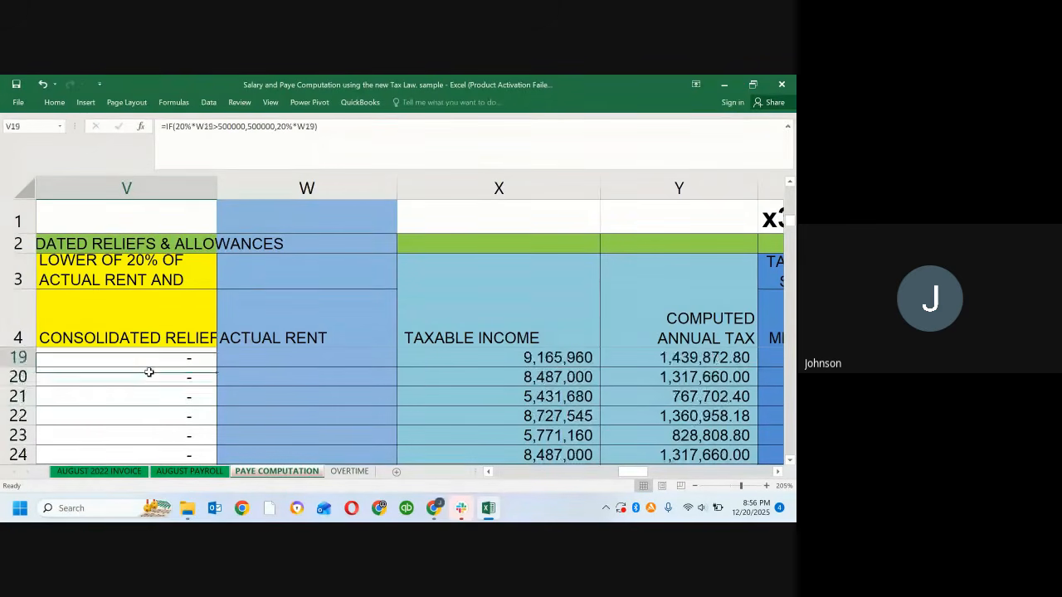
pyautogui.press('Down')
pyautogui.press('Down')
pyautogui.press('Down')
pyautogui.press('Down')
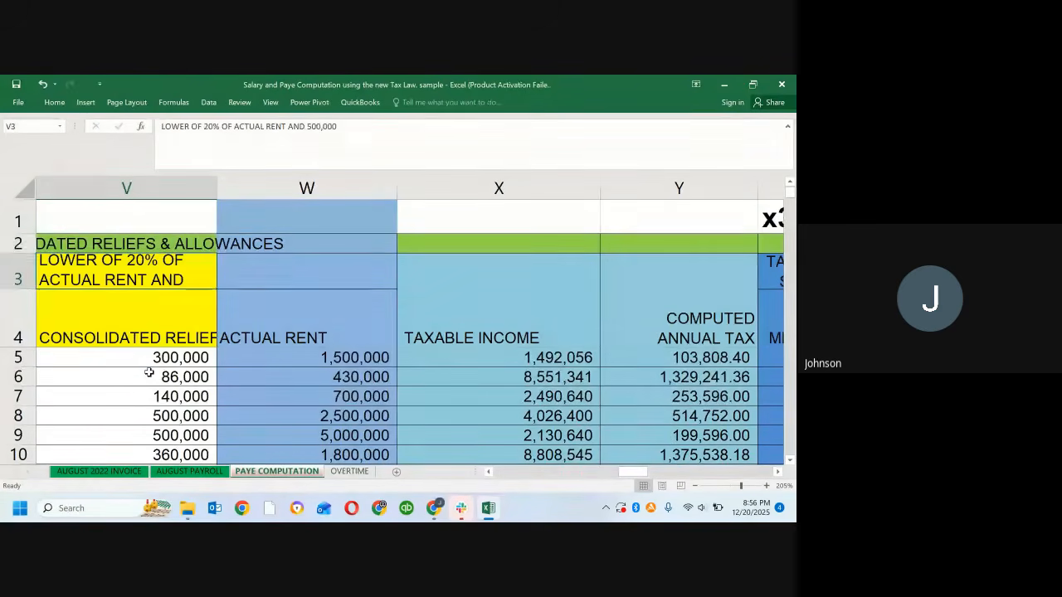
pyautogui.press('Down')
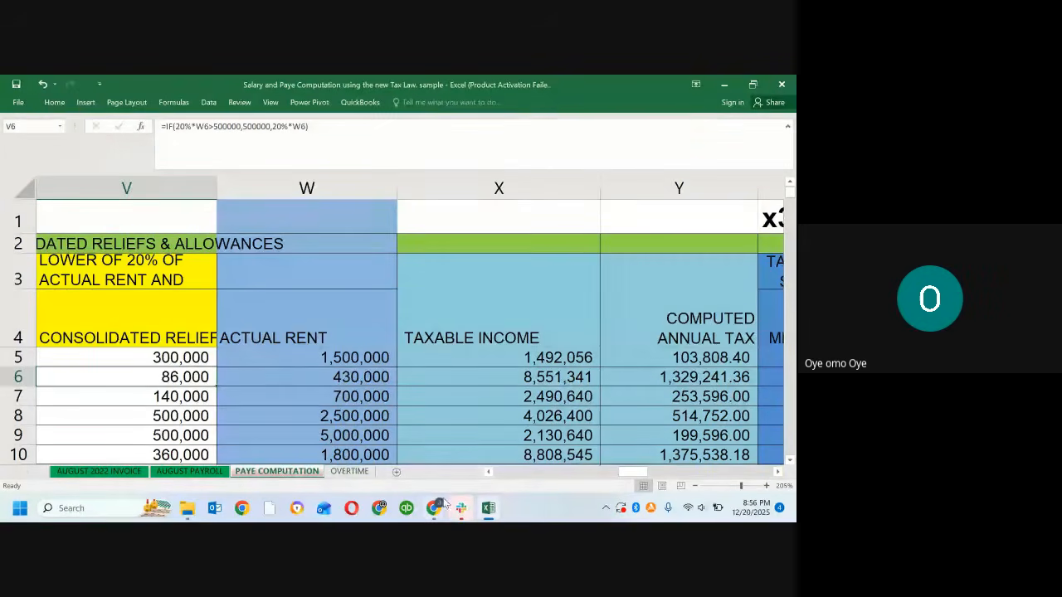
# Step: Switch to the Google Meet call in Chrome and request to stop the meeting recording
pyautogui.moveTo(436, 509)
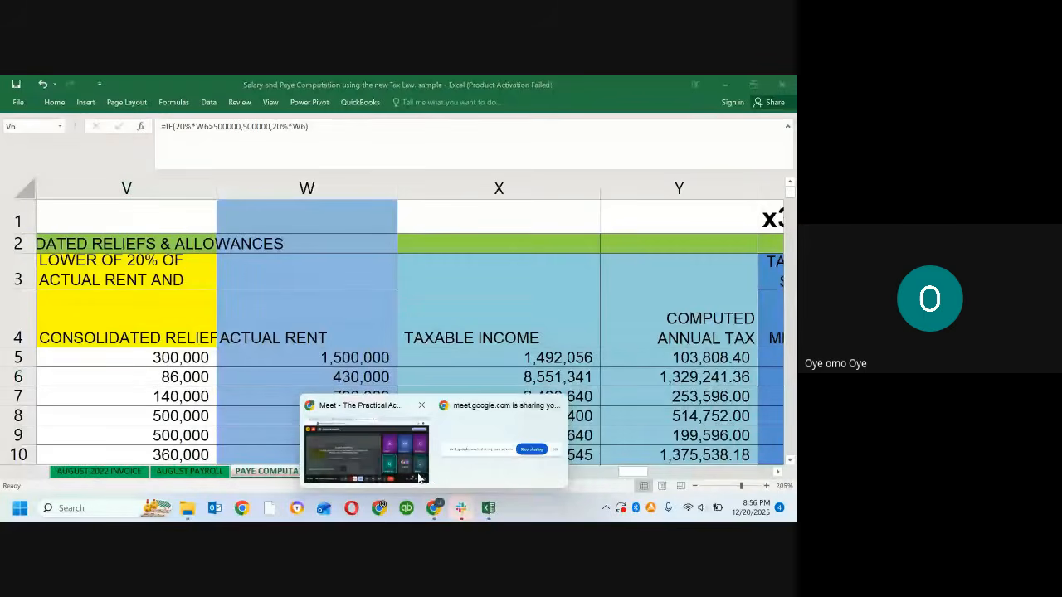
pyautogui.click(418, 473)
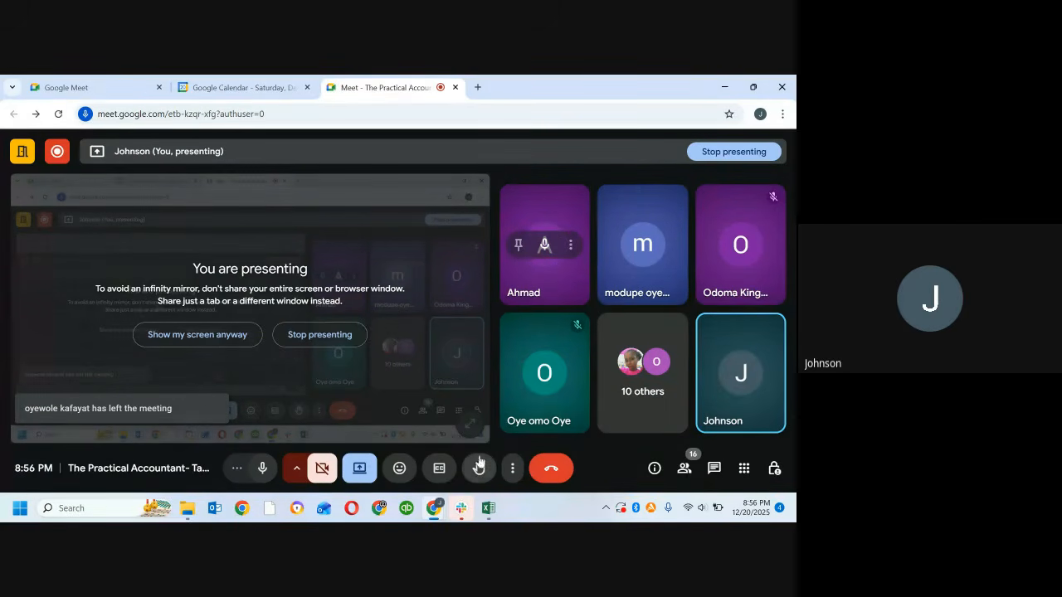
pyautogui.moveTo(434, 507)
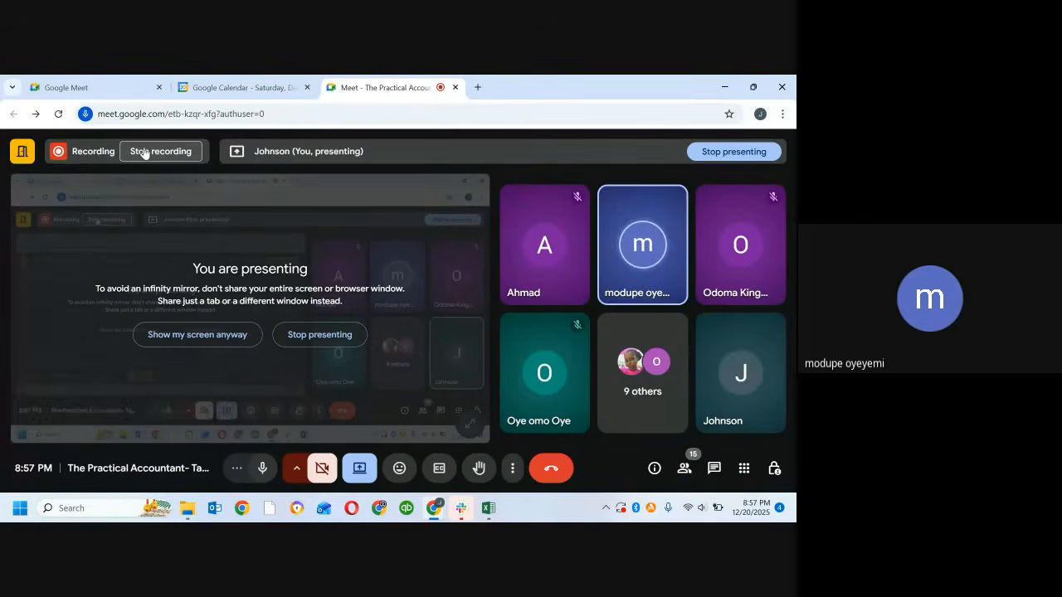
pyautogui.click(144, 152)
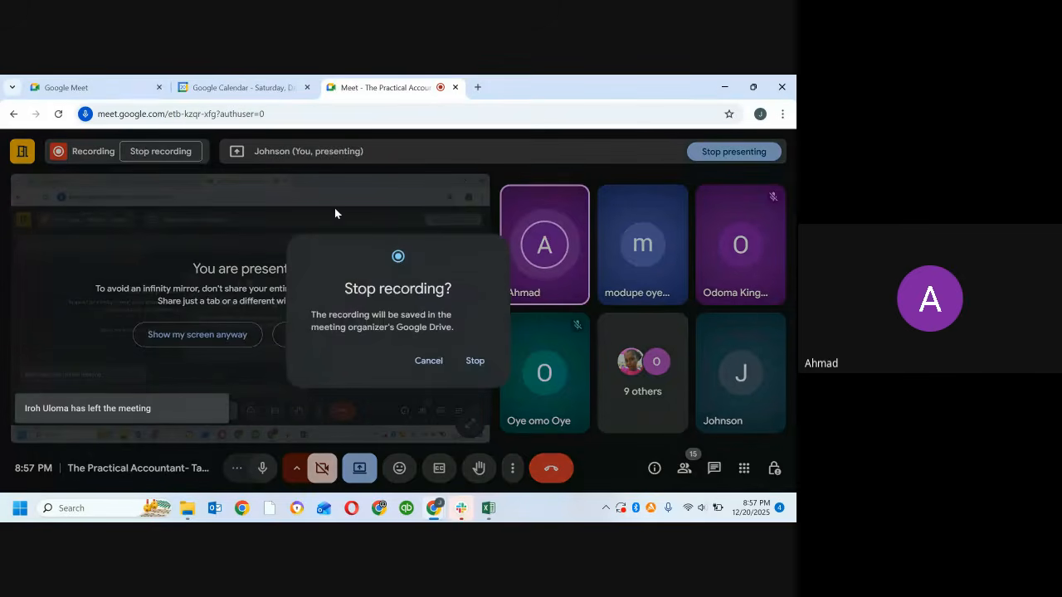